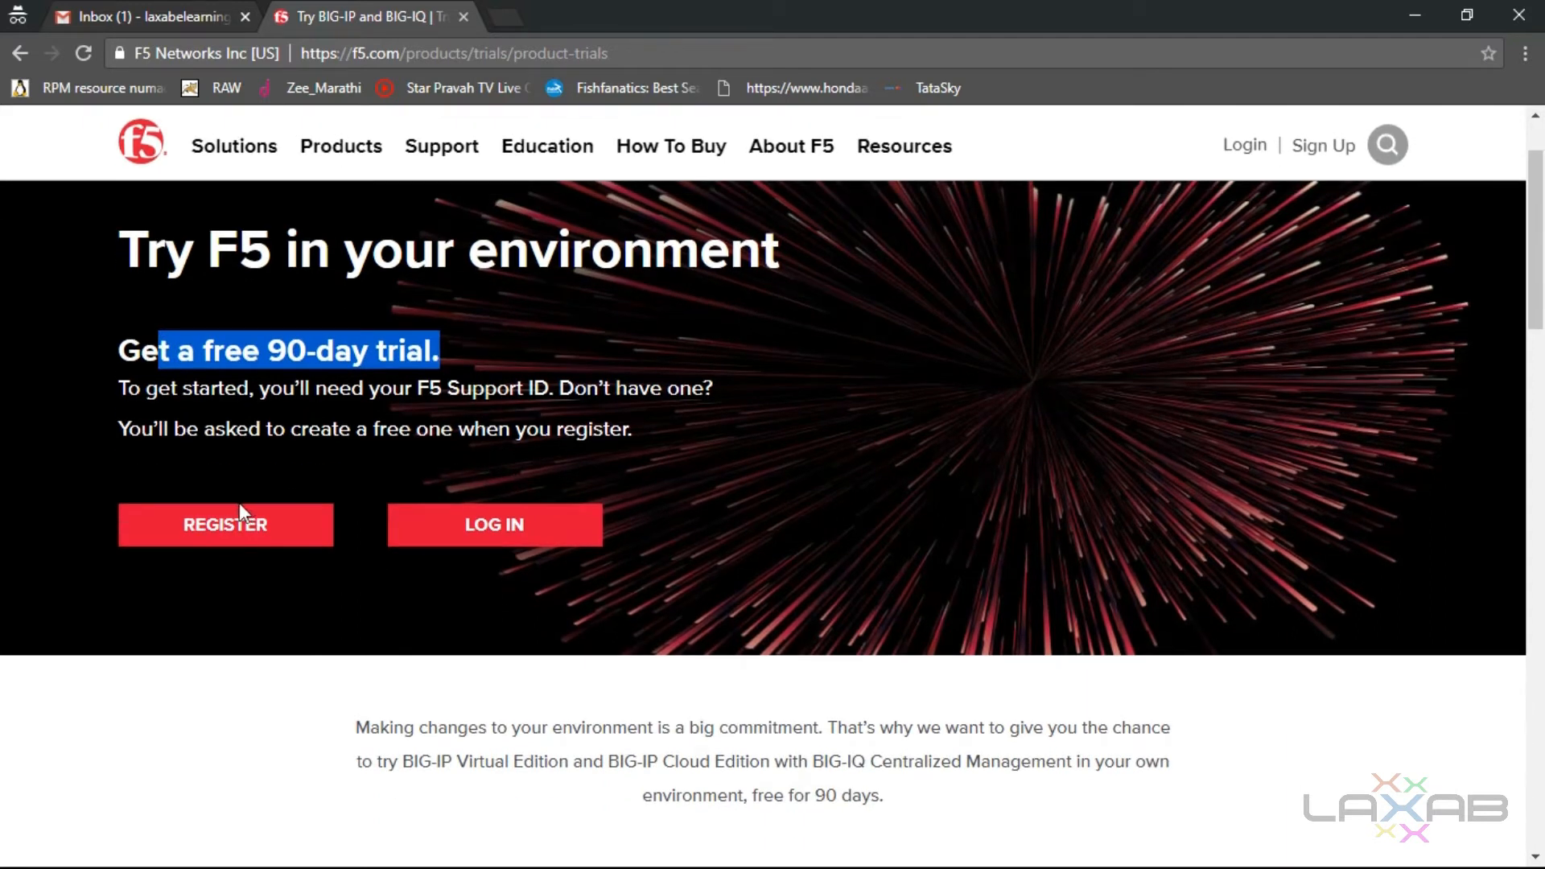
# Log in for the free 90-day trial and go to the evaluation information form.
pyautogui.click(492, 527)
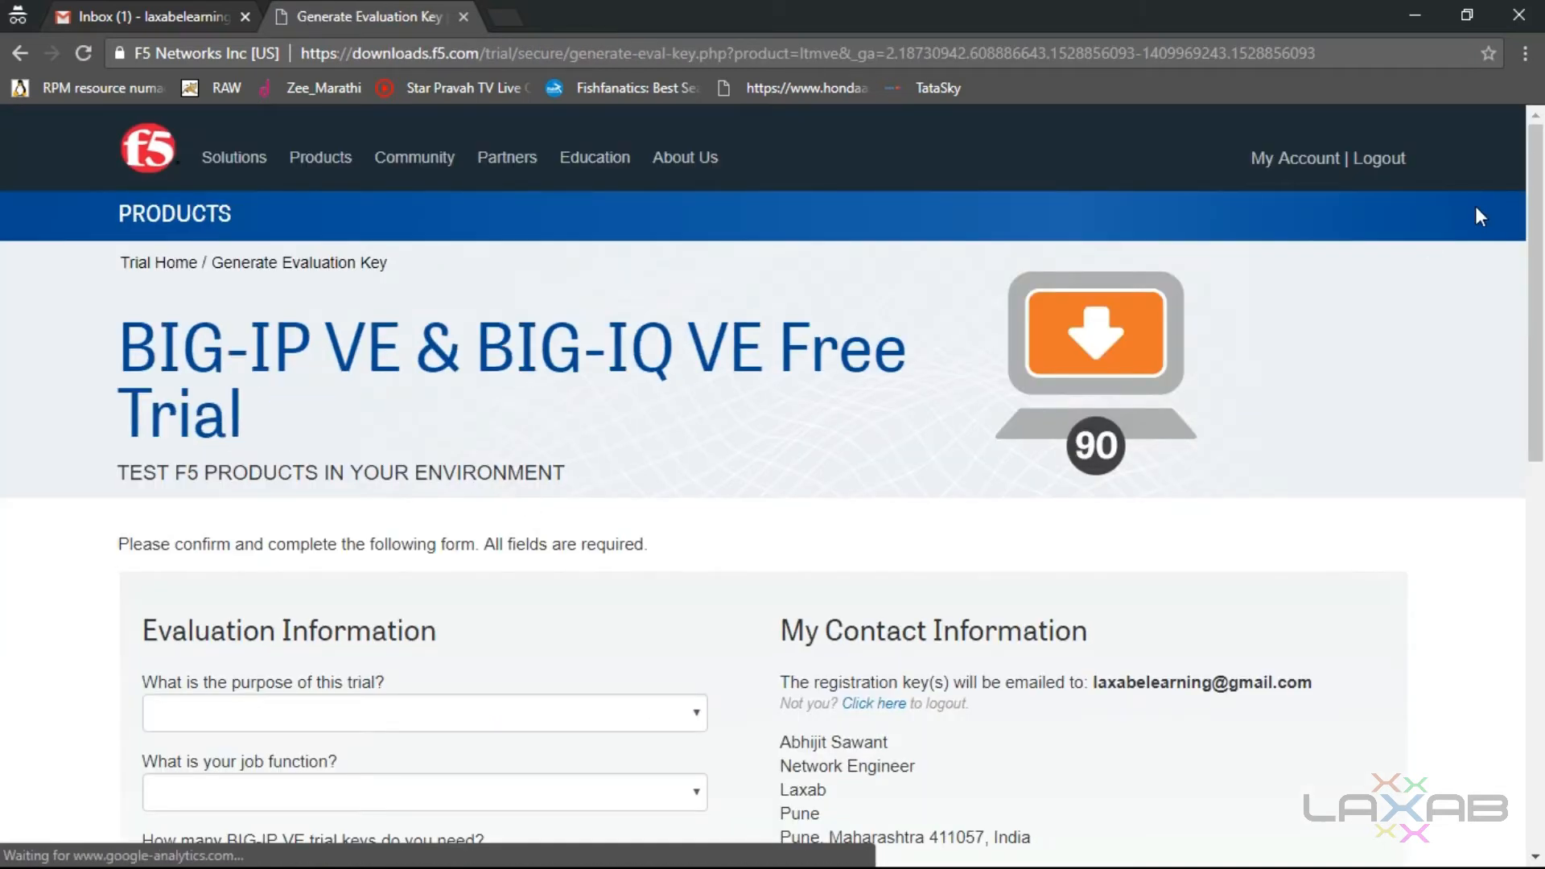
pyautogui.scroll(-3, 766, 449)
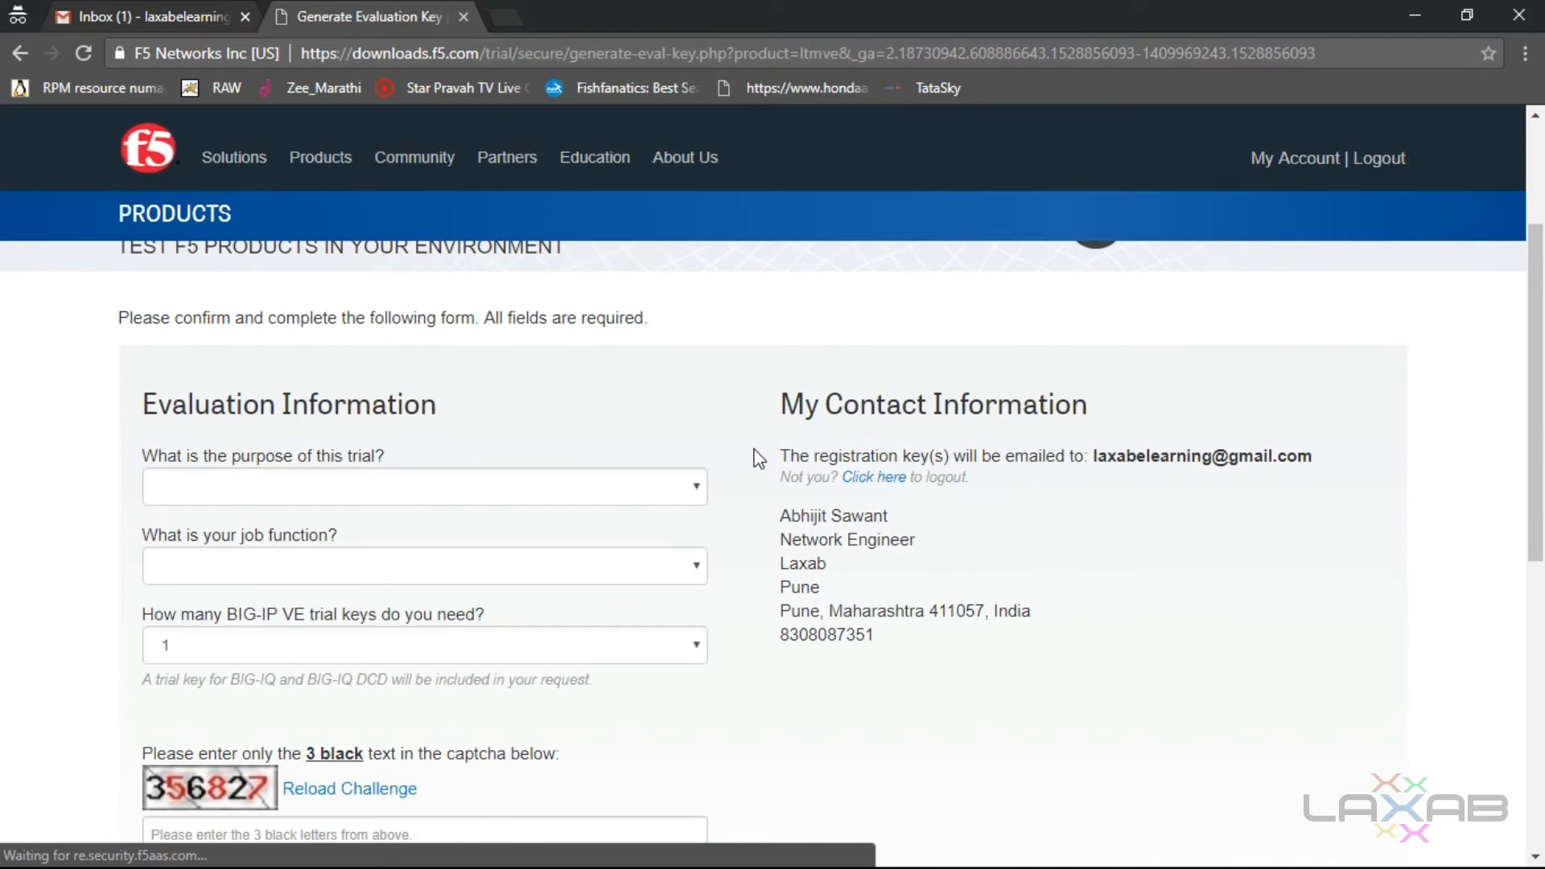
pyautogui.scroll(-1, 736, 448)
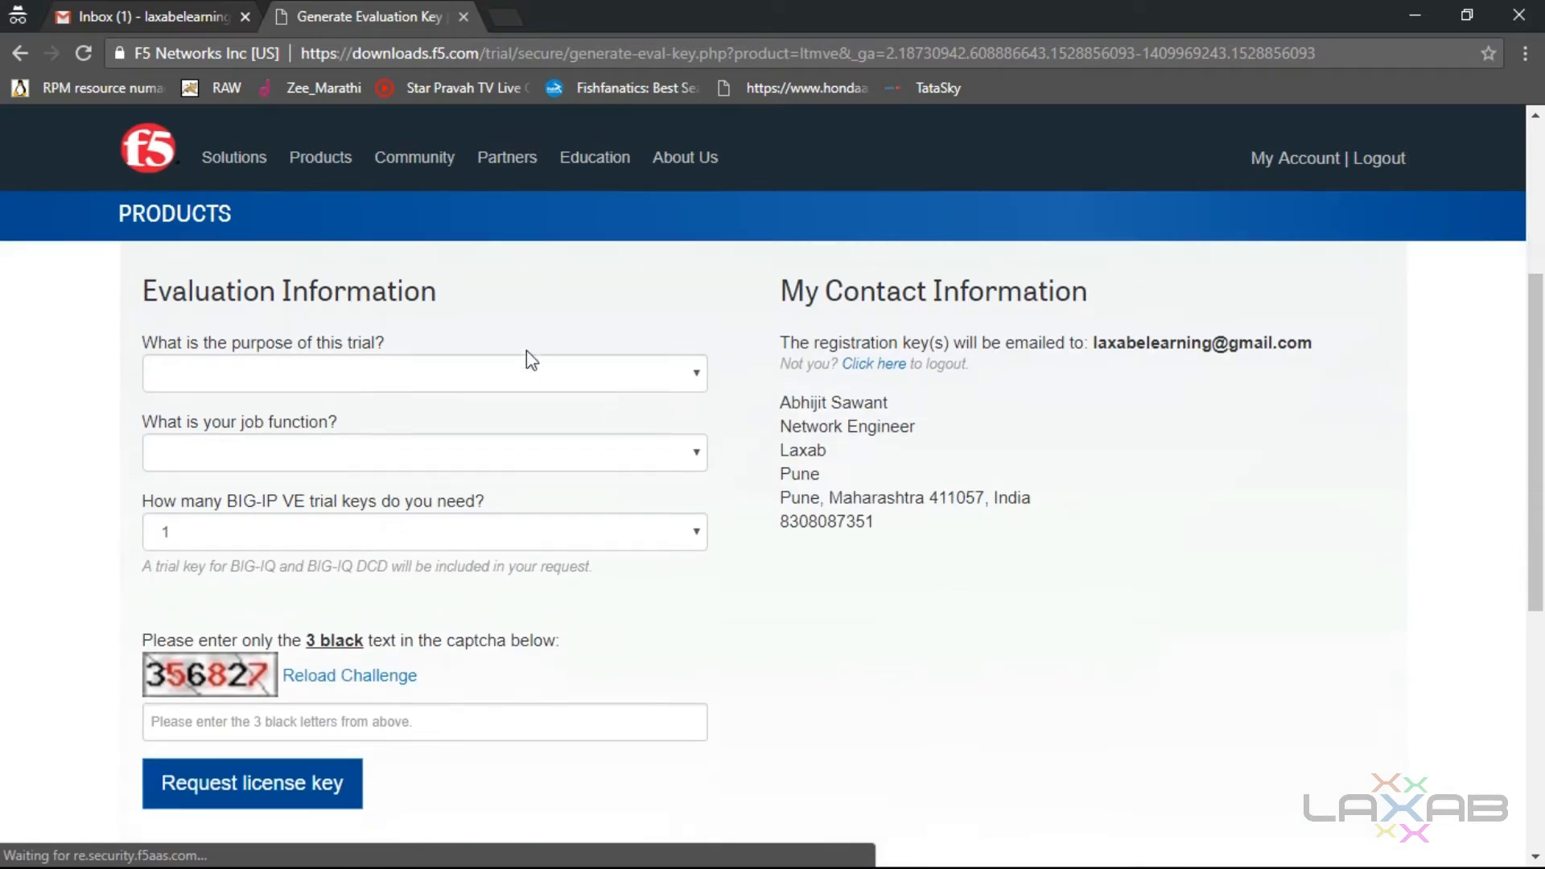
# Examine the choices for the trial's purpose and the number of BIG-IP VE trial keys in the evaluation form.
pyautogui.click(692, 373)
pyautogui.click(714, 317)
pyautogui.click(696, 530)
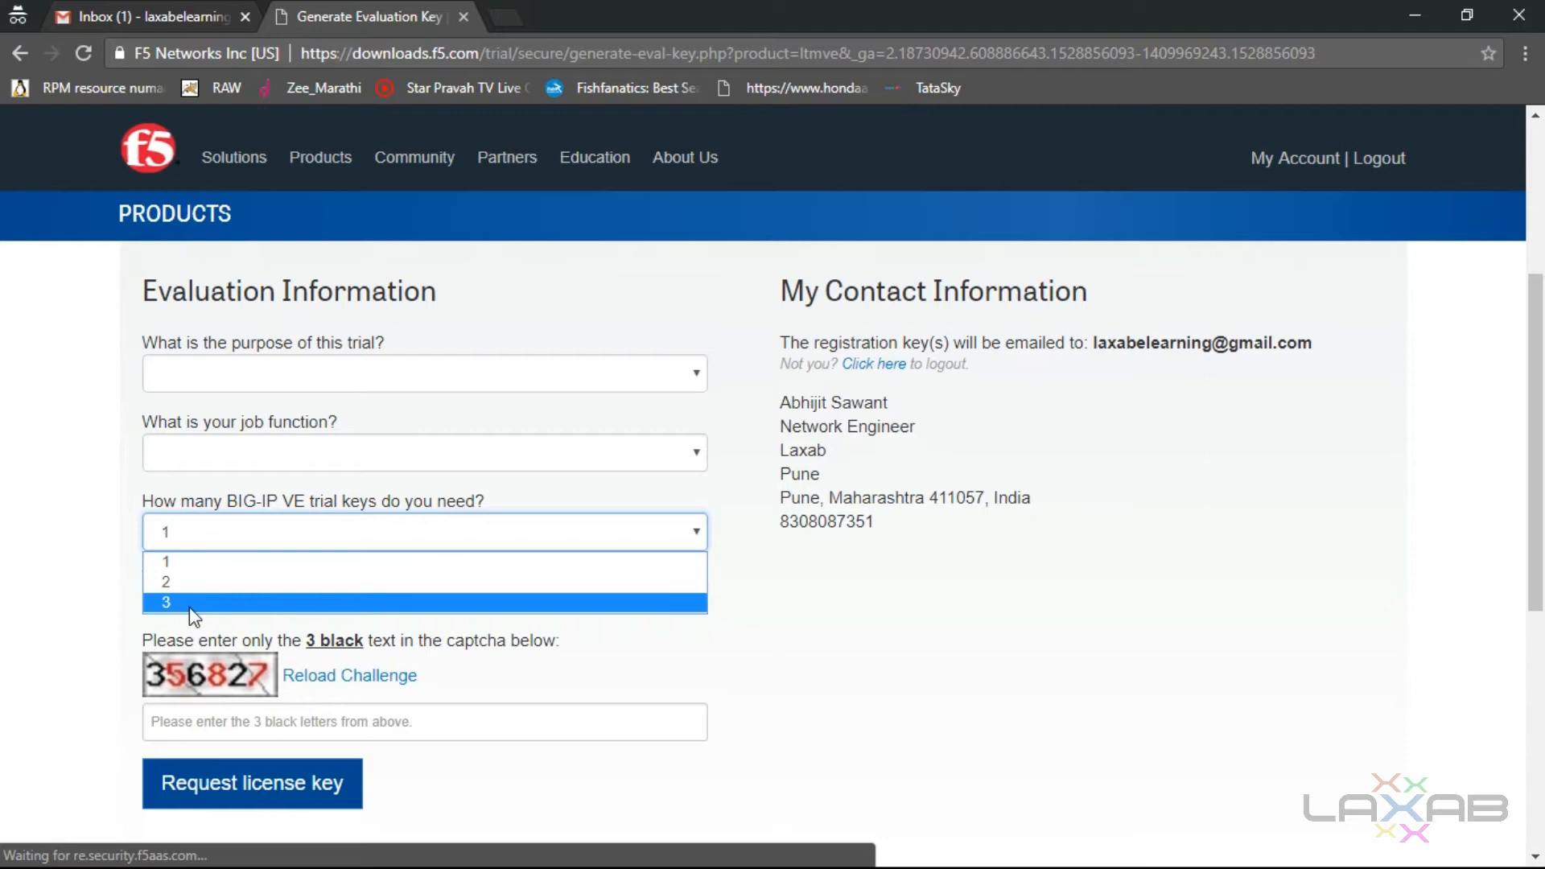
pyautogui.click(122, 612)
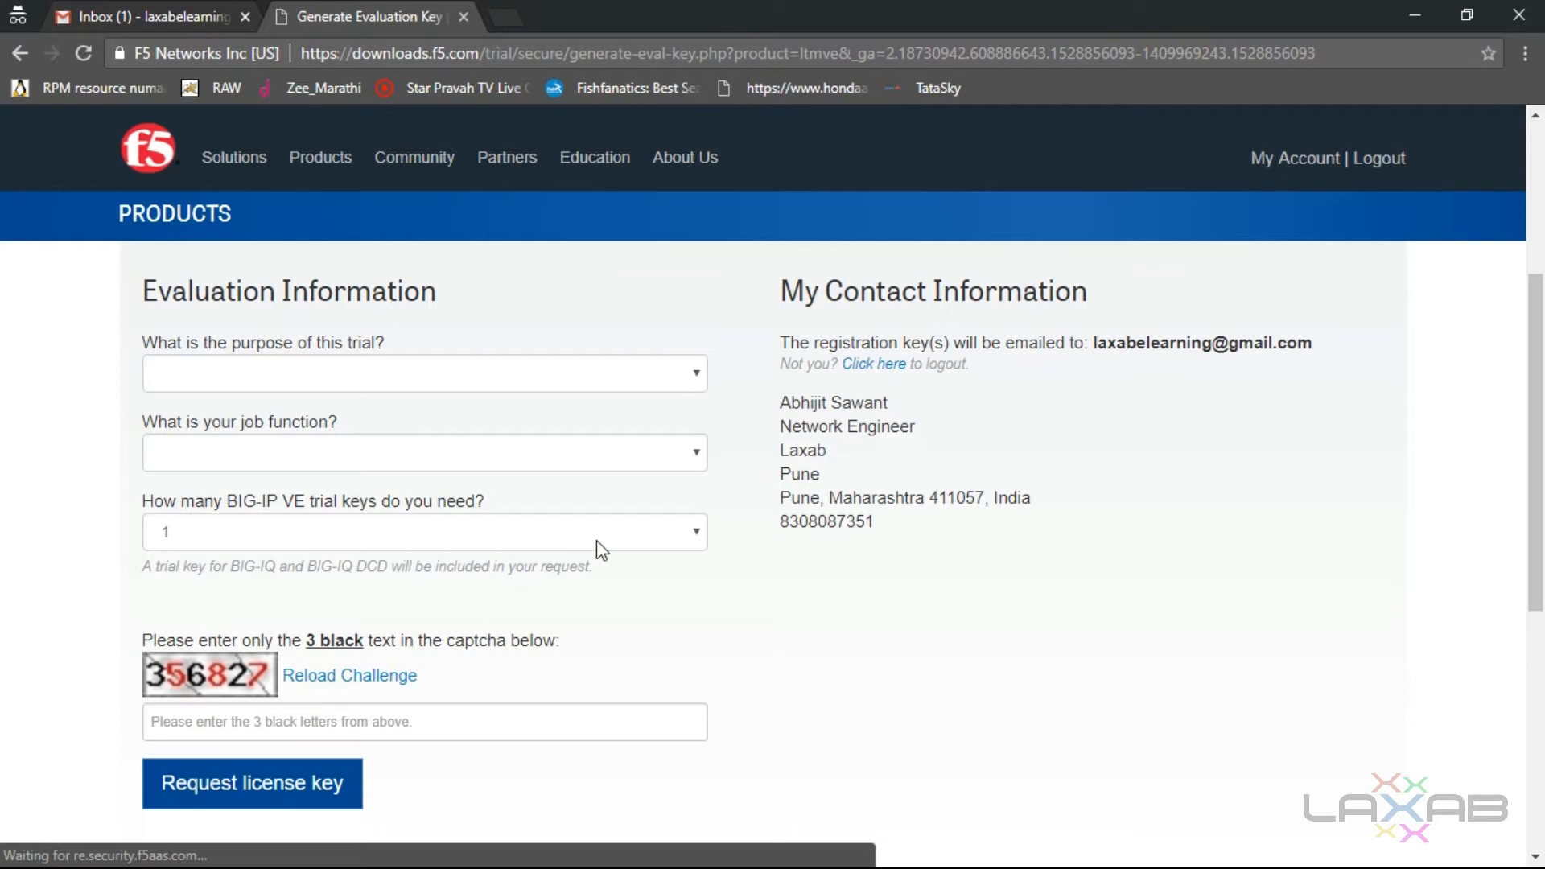
pyautogui.click(697, 535)
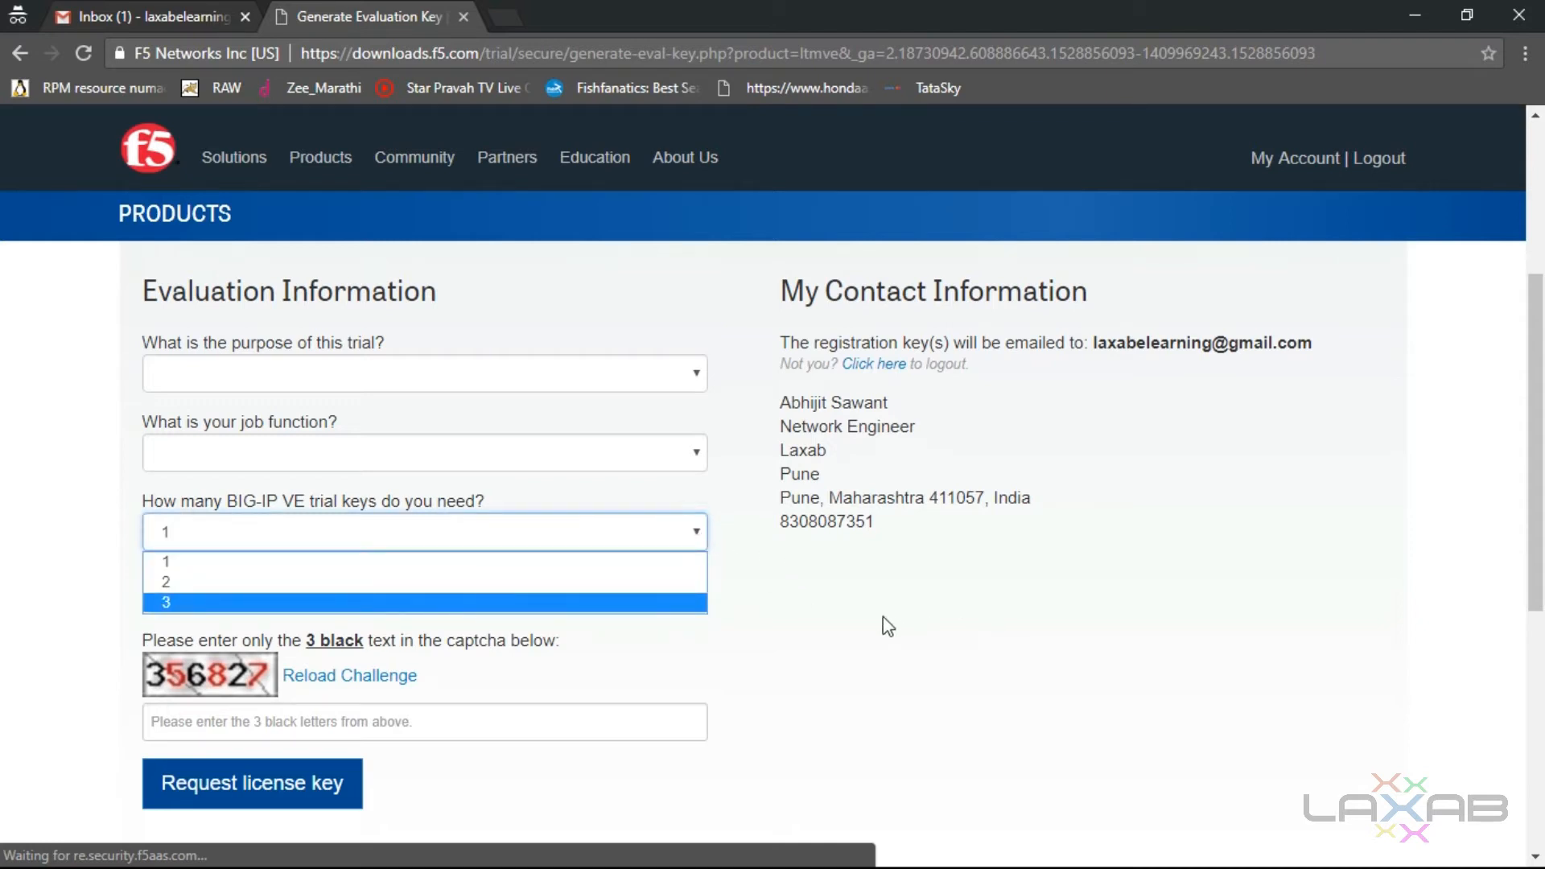
pyautogui.click(839, 608)
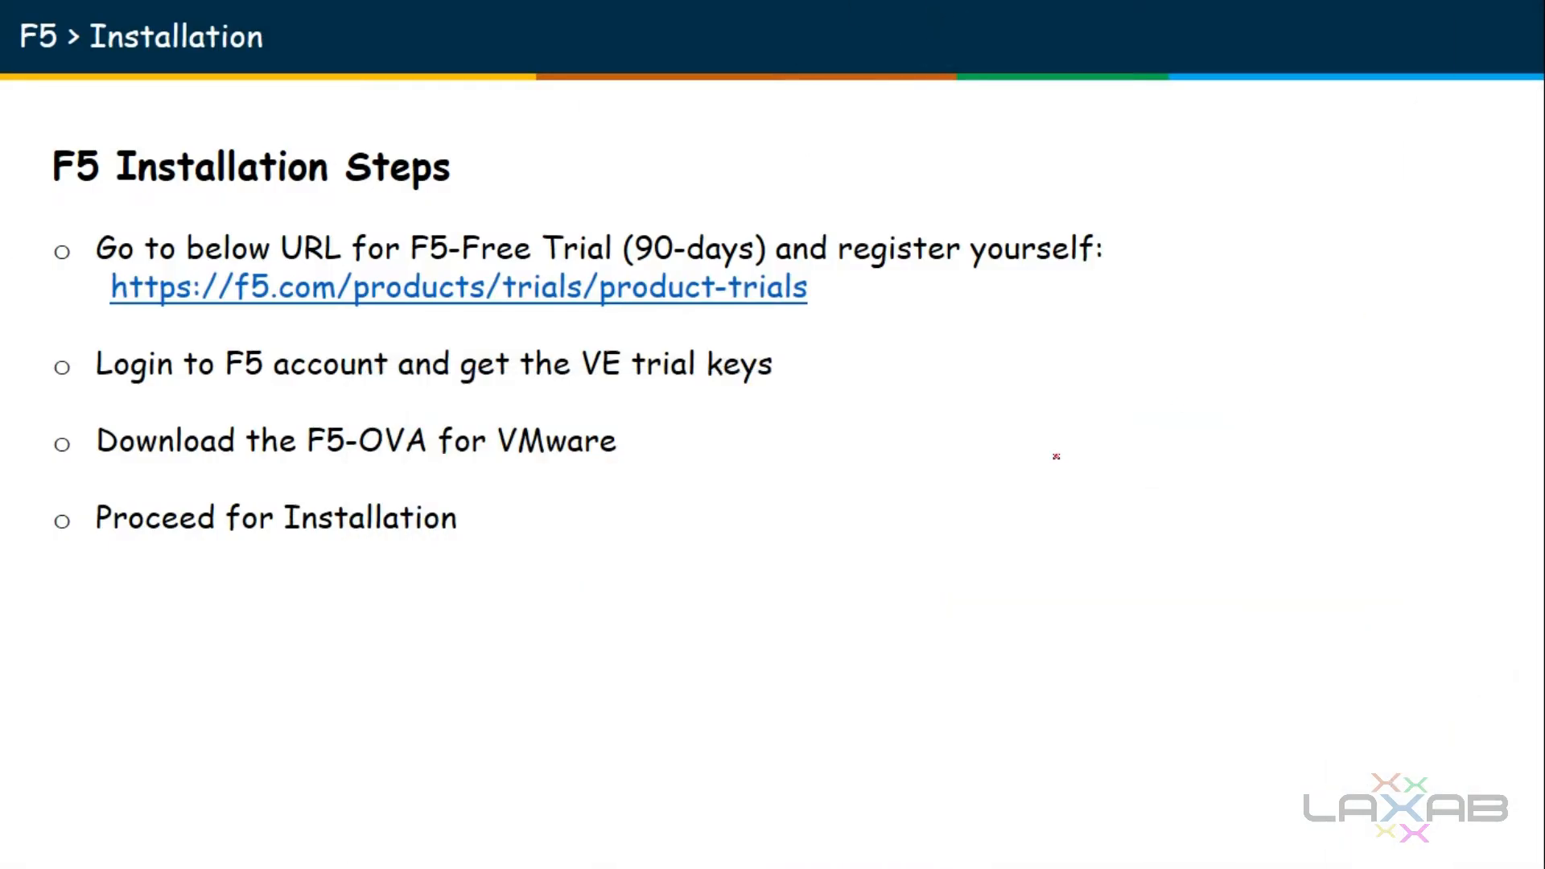
pyautogui.moveTo(27, 275); pyautogui.dragTo(133, 228)
pyautogui.moveTo(9, 382); pyautogui.dragTo(74, 351)
pyautogui.moveTo(30, 464); pyautogui.dragTo(136, 409)
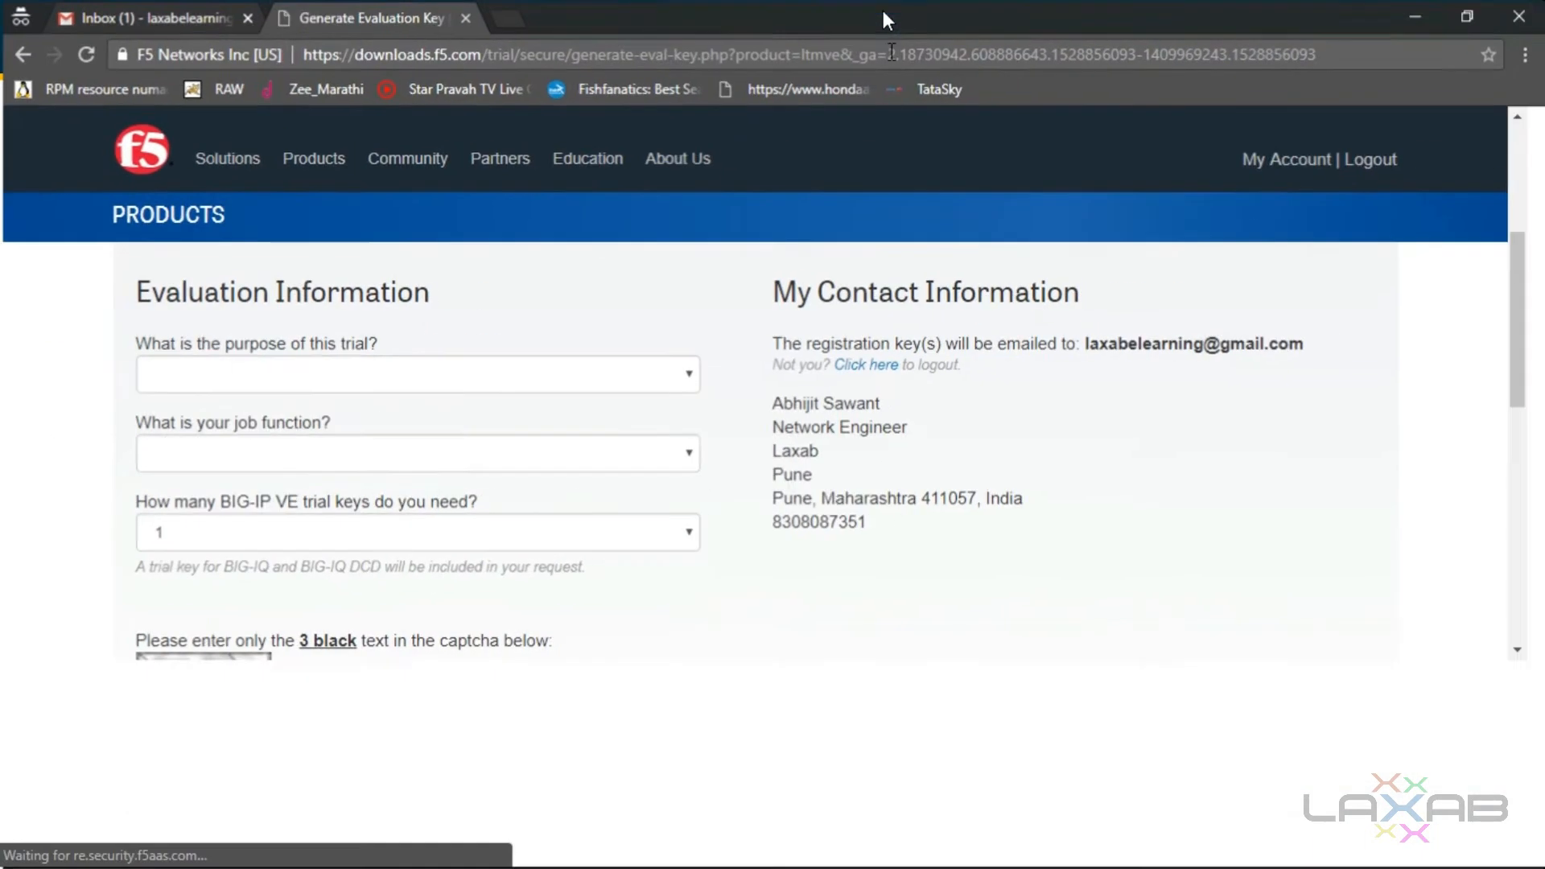
# Go from the F5 account page to the Downloads site and select the BIG-IP v13.x / Virtual Edition product line.
pyautogui.click(1283, 163)
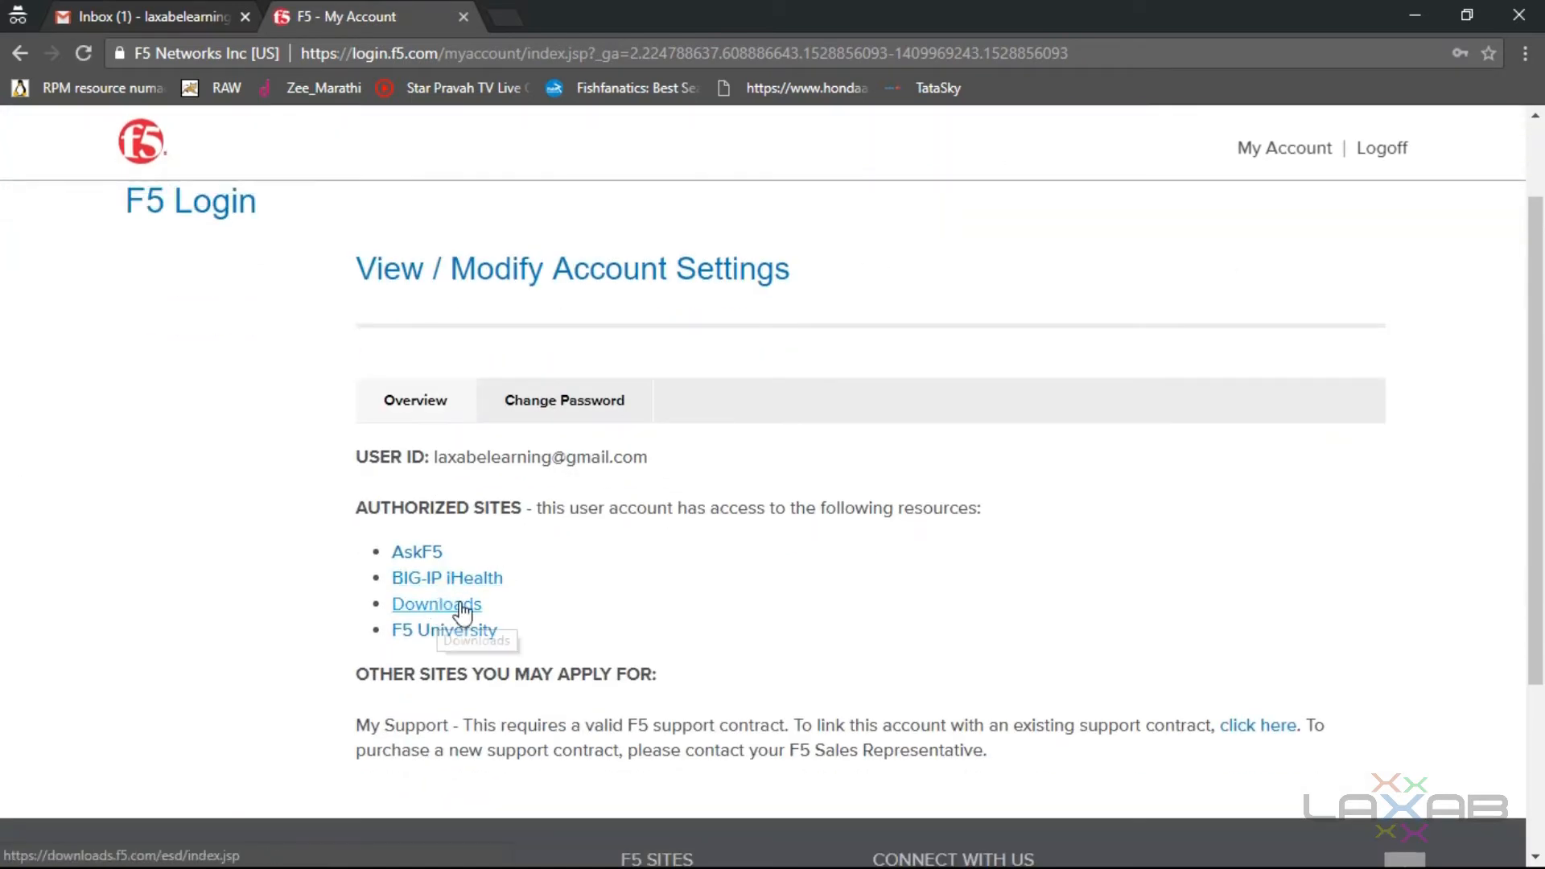
pyautogui.click(455, 609)
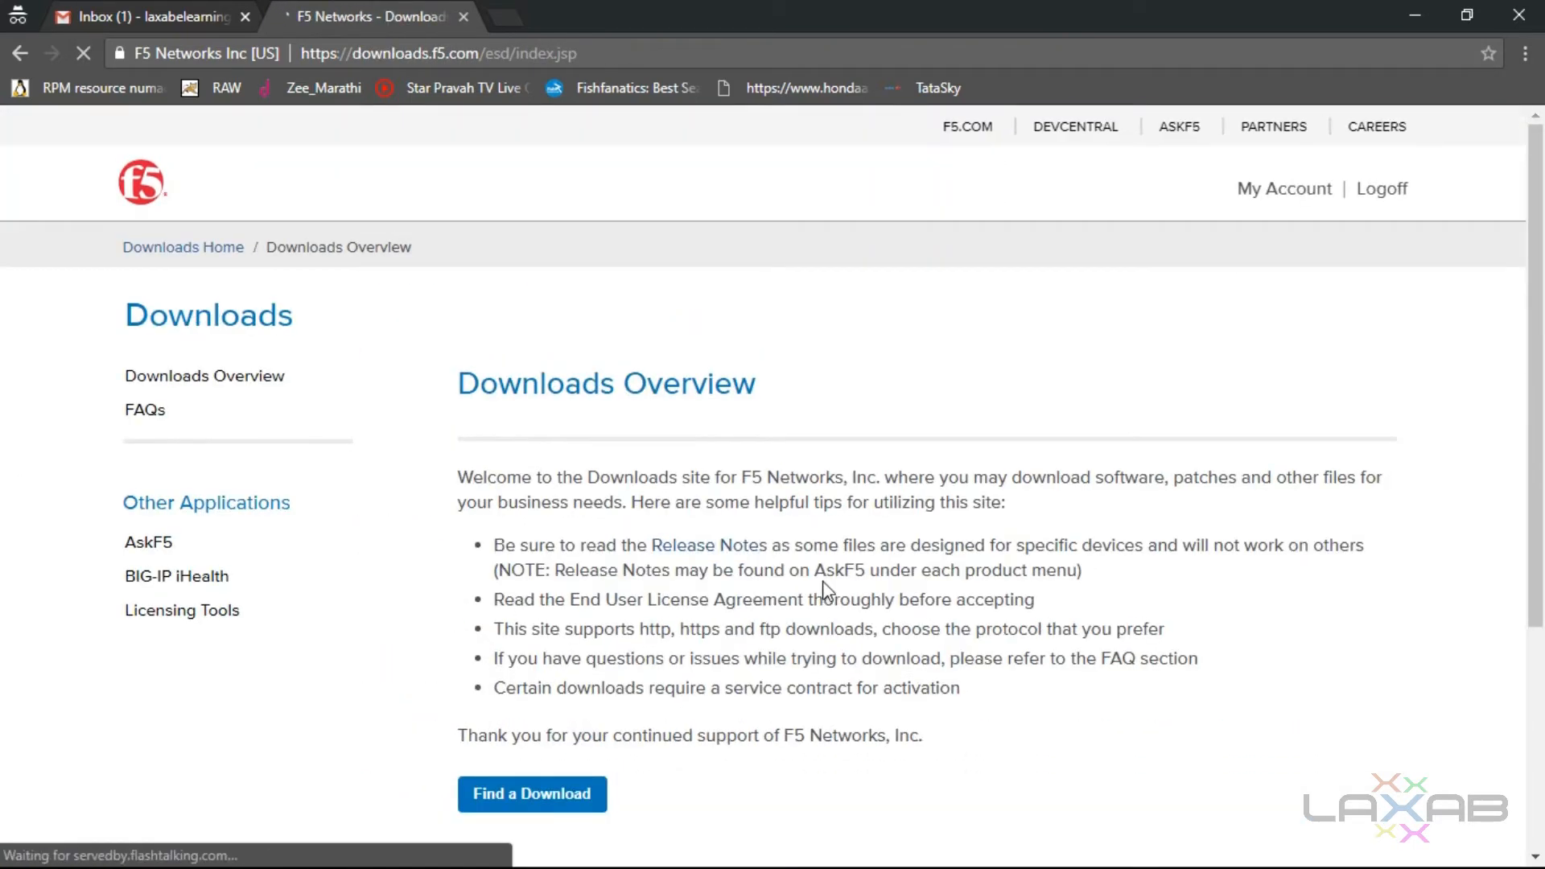
pyautogui.scroll(-3, 821, 593)
pyautogui.click(599, 573)
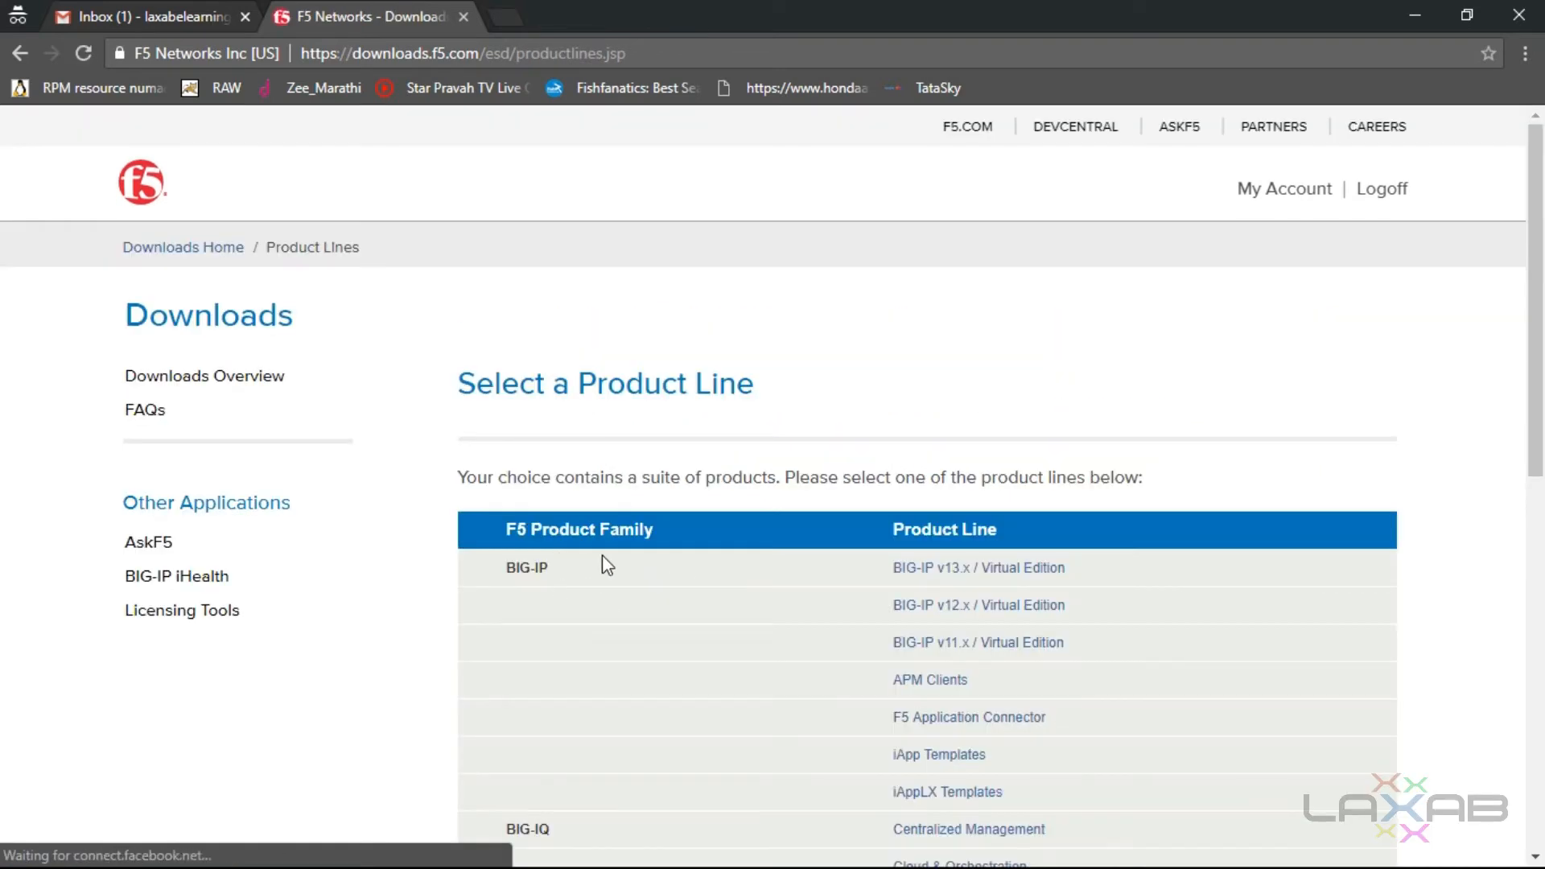
pyautogui.scroll(-1, 603, 559)
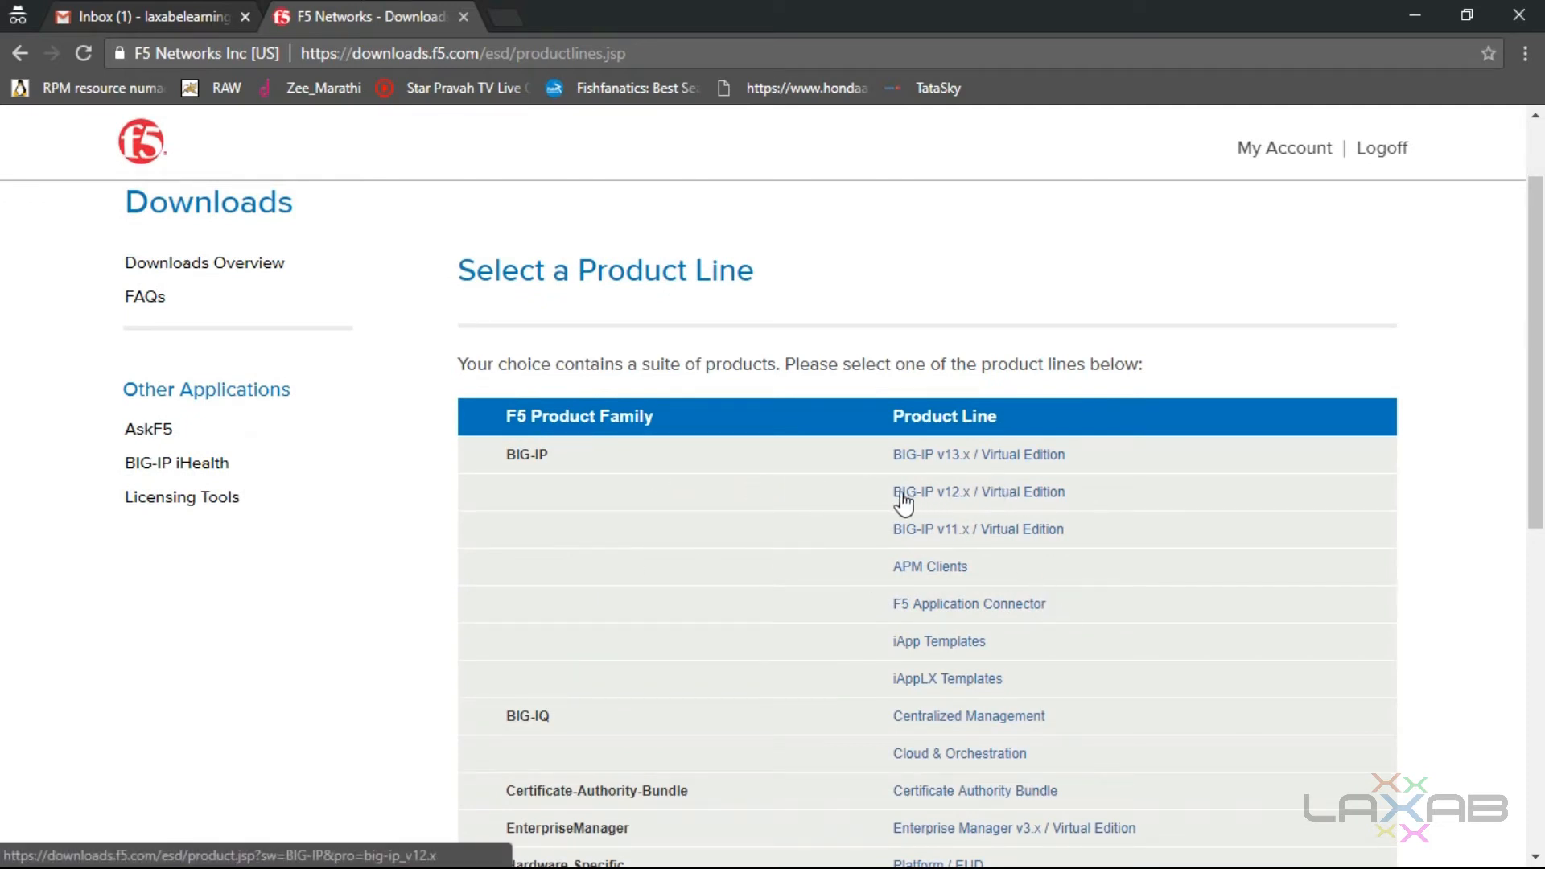
pyautogui.click(1025, 456)
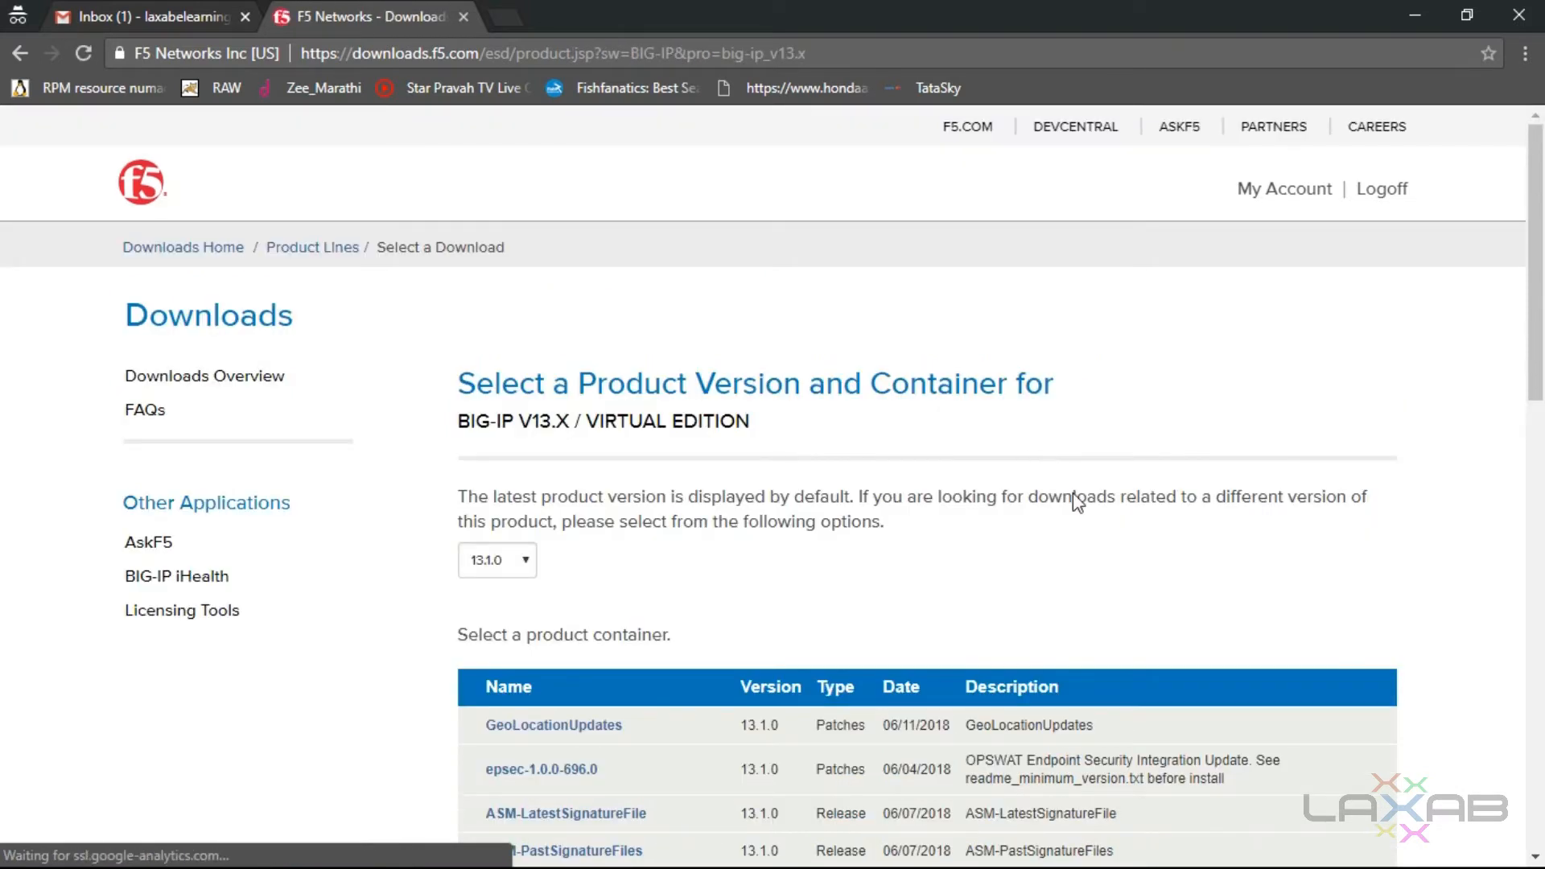
# Find and open the Virtual-Edition container in the version 13.1.0 product container list.
pyautogui.scroll(-2, 1074, 451)
pyautogui.scroll(-6, 1070, 492)
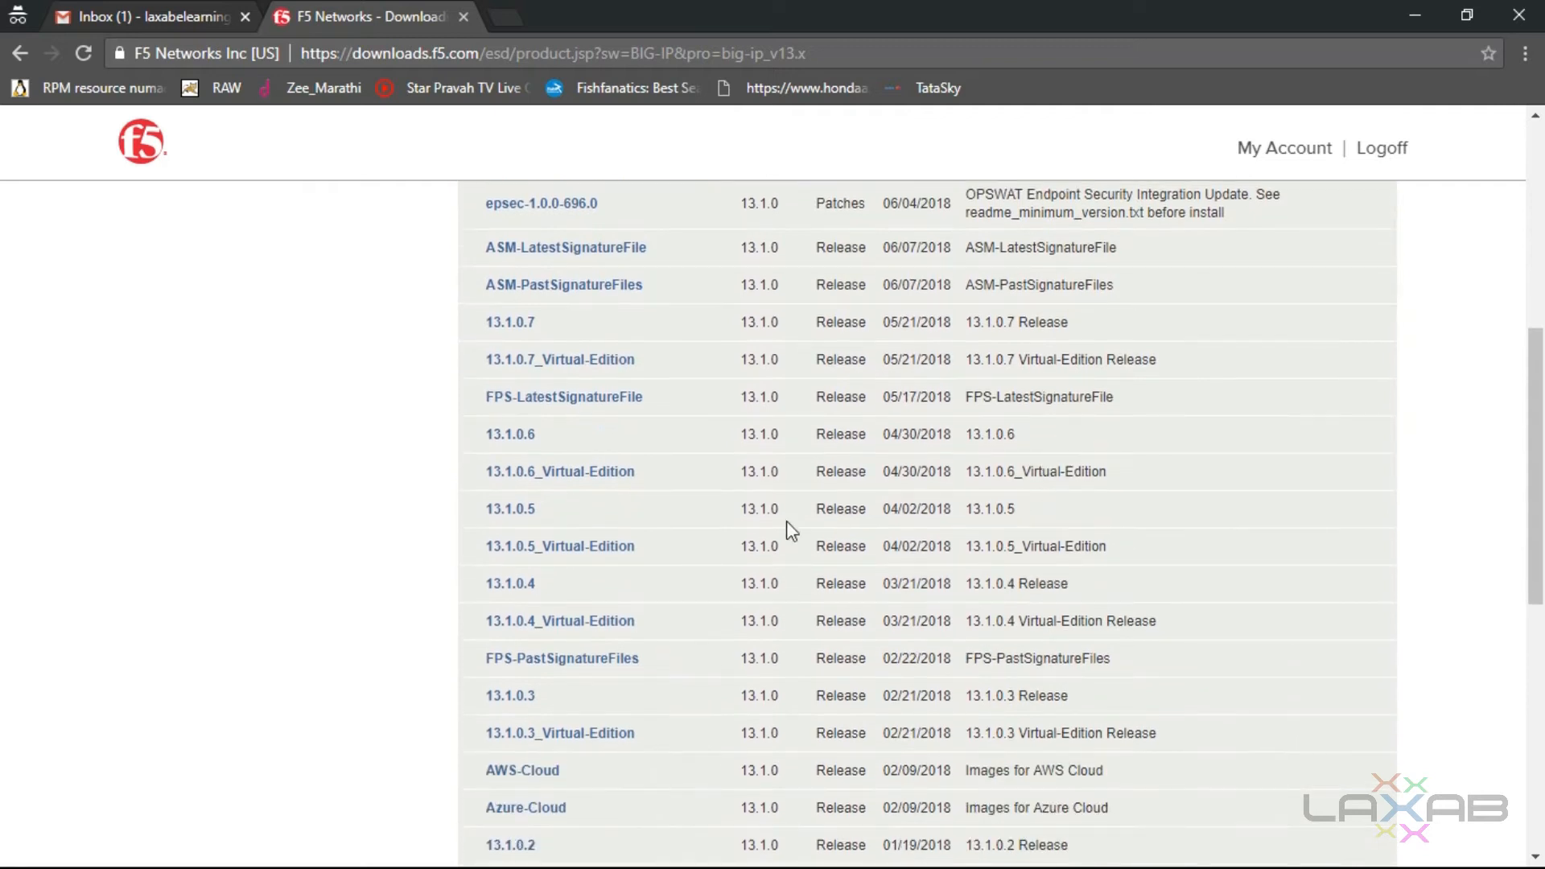
pyautogui.scroll(-2, 724, 579)
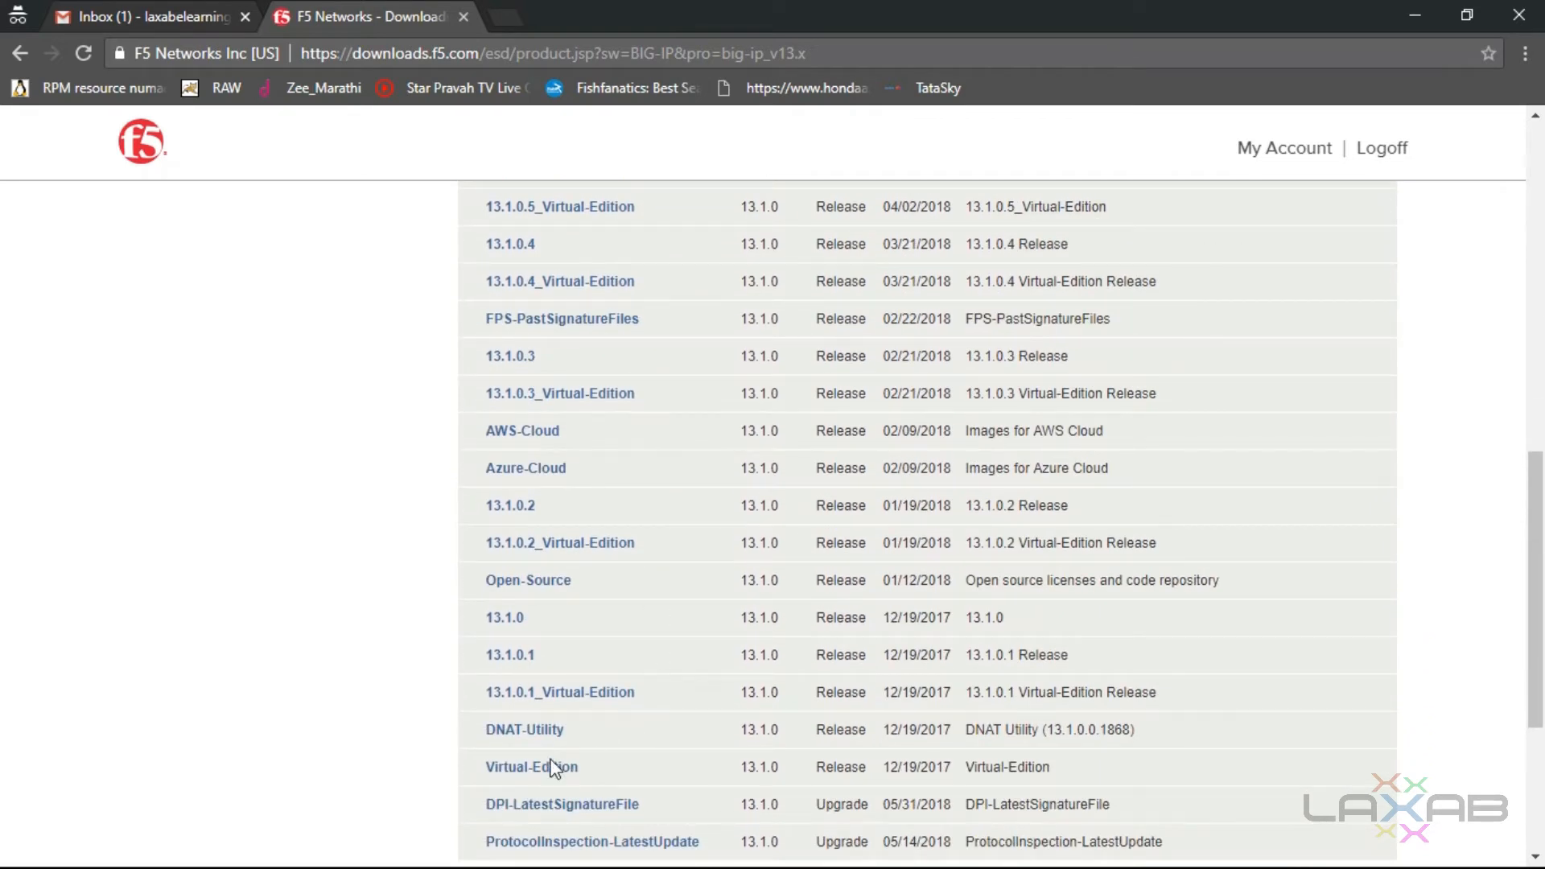
pyautogui.scroll(7, 593, 527)
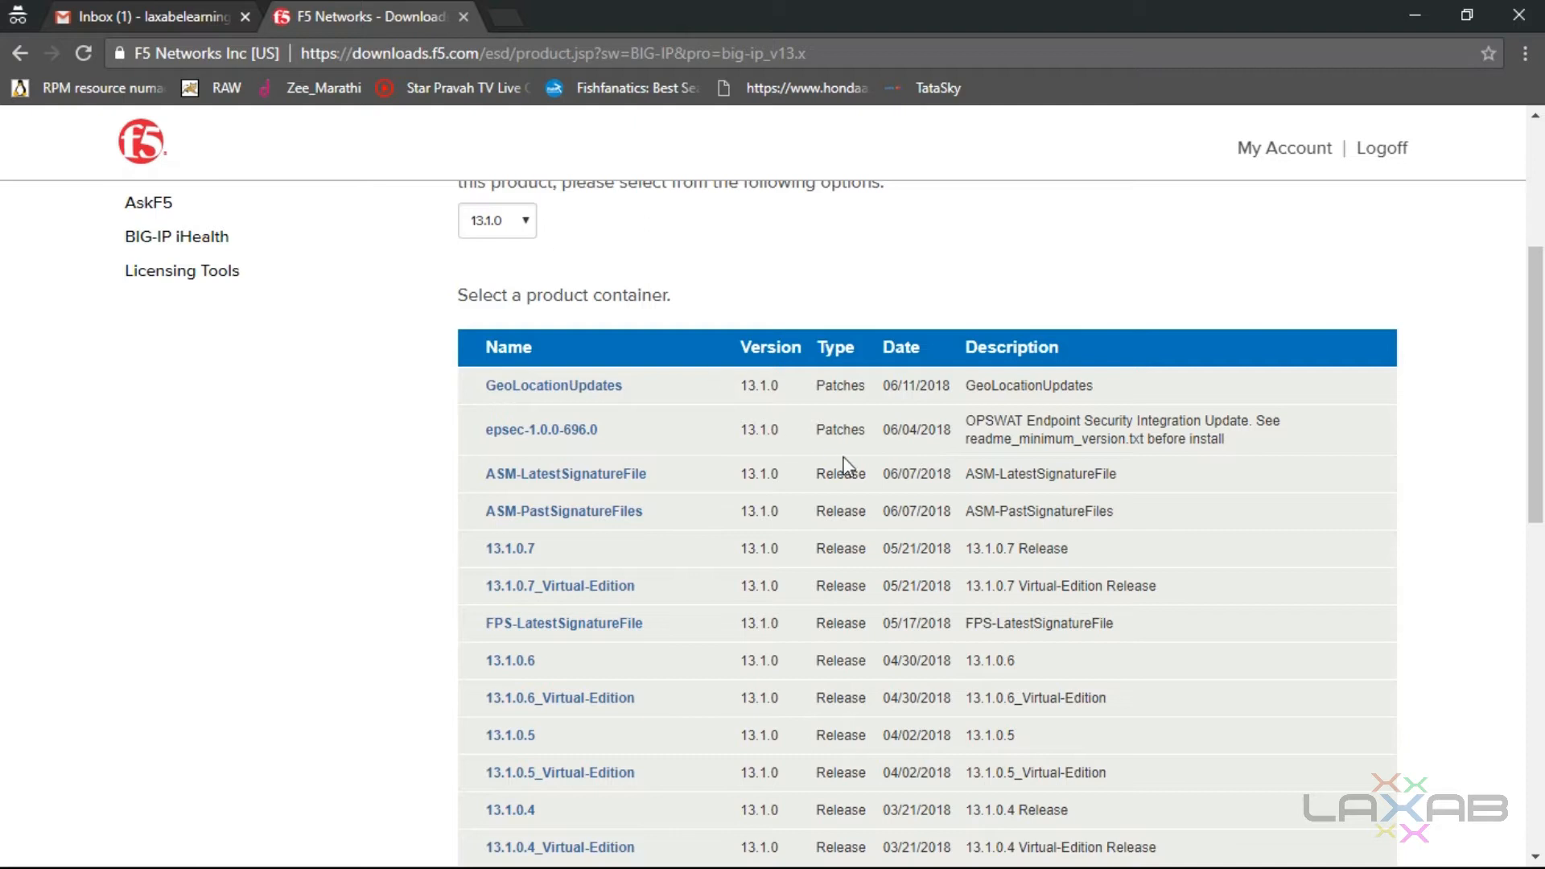
pyautogui.scroll(-3, 849, 466)
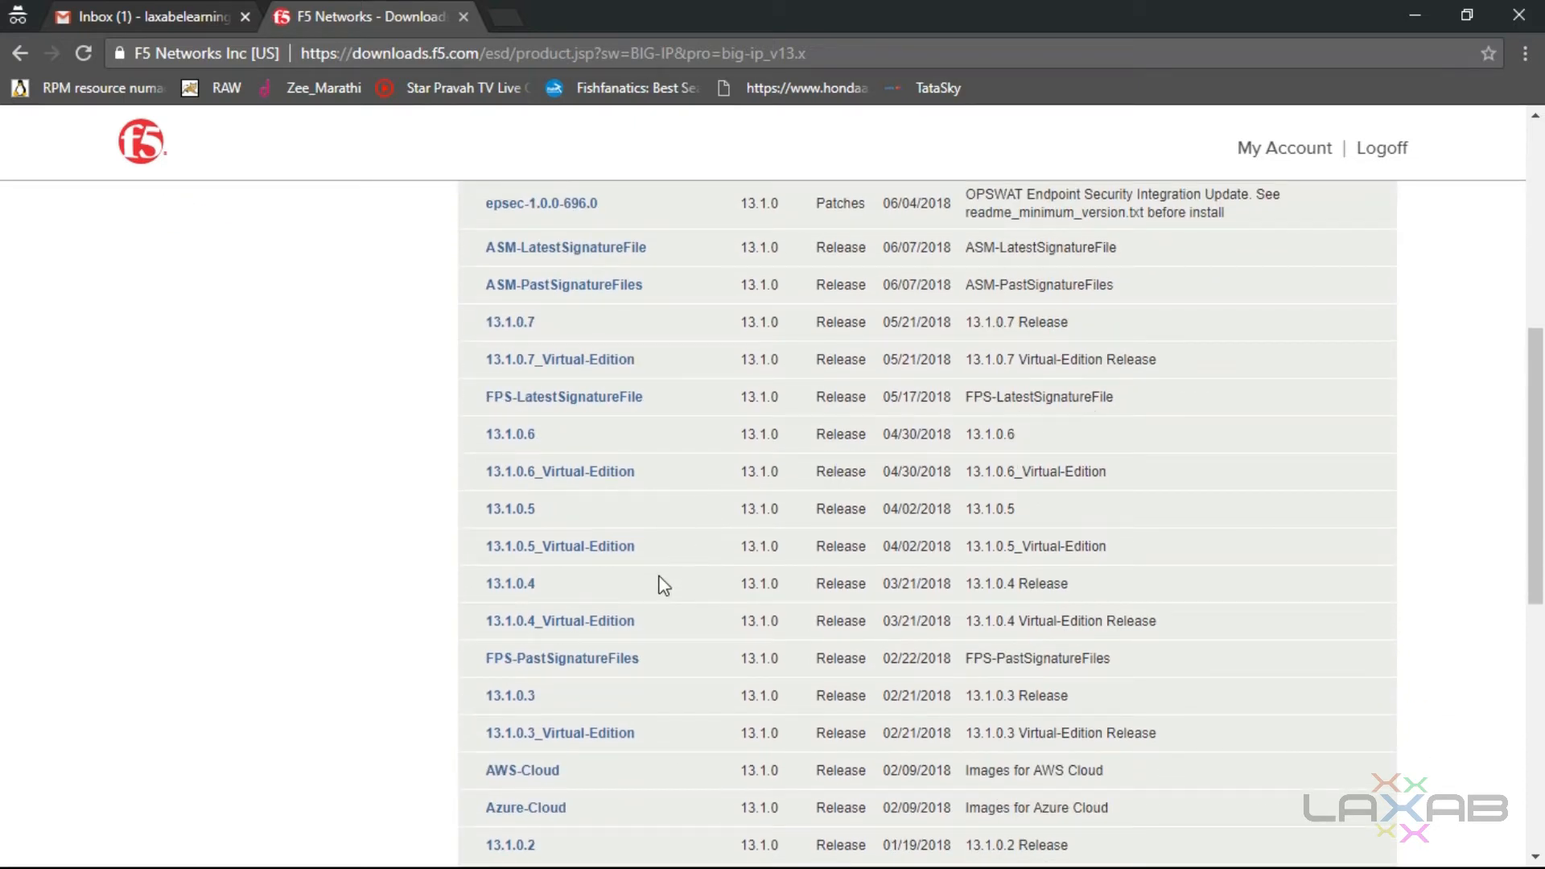
pyautogui.scroll(-1, 665, 723)
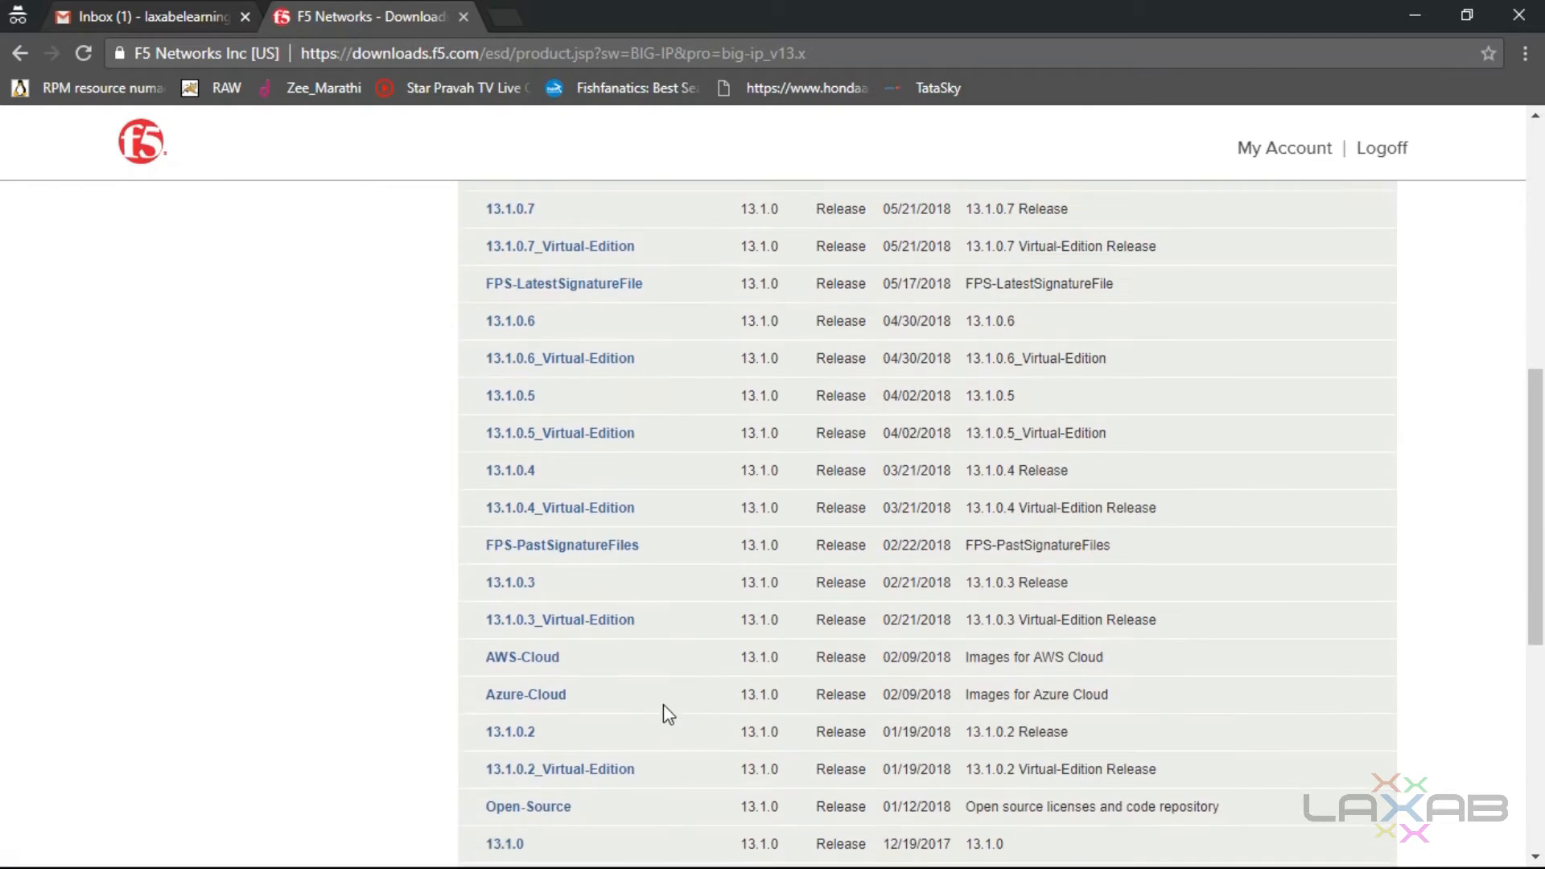
pyautogui.scroll(-2, 552, 705)
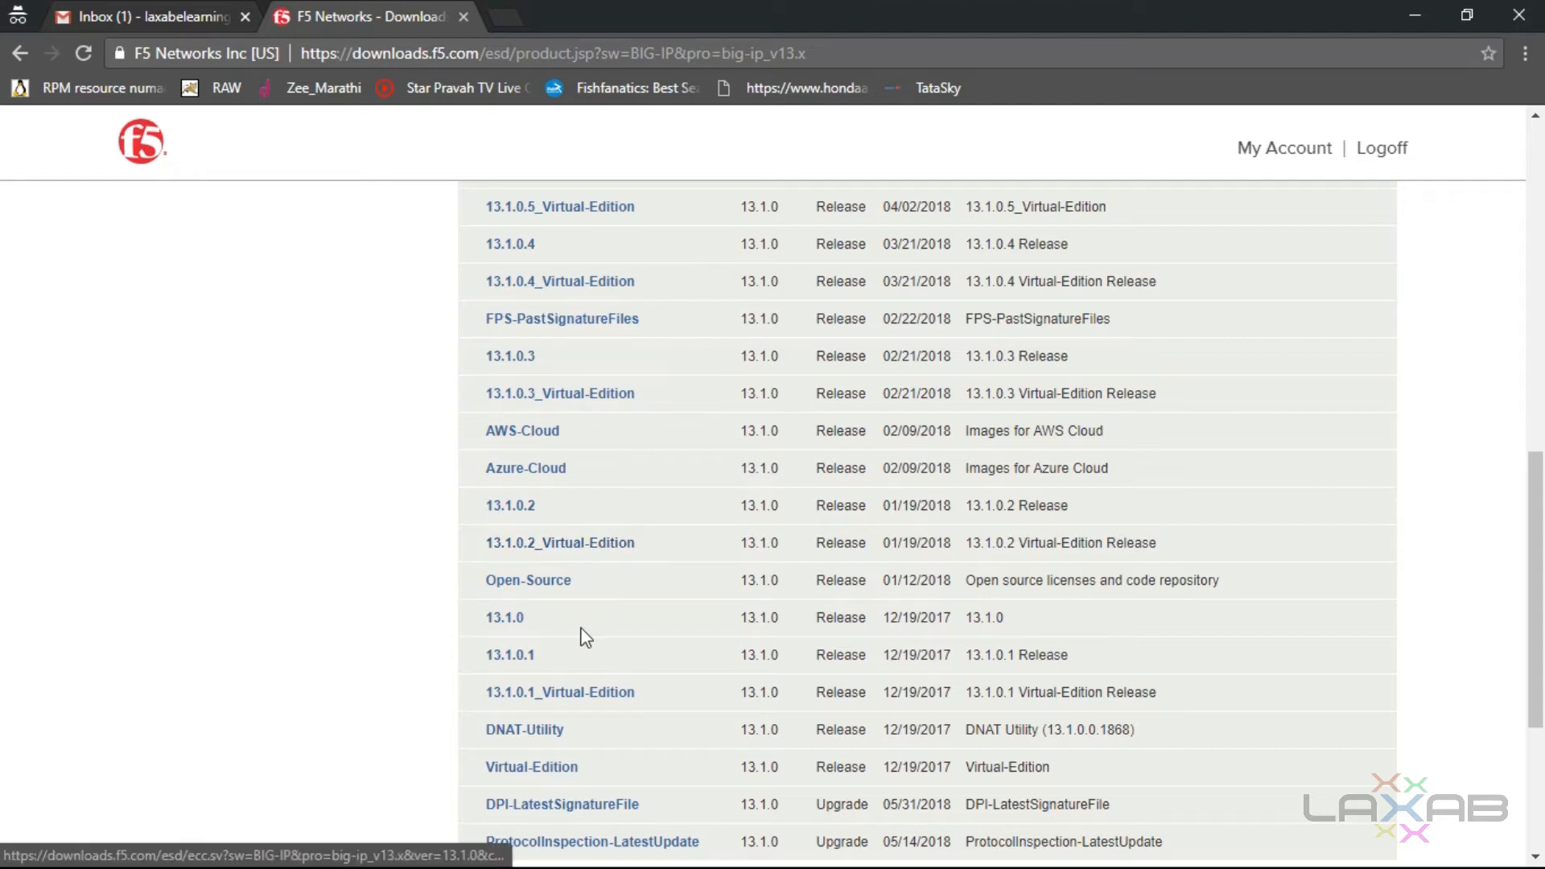
pyautogui.scroll(-3, 713, 671)
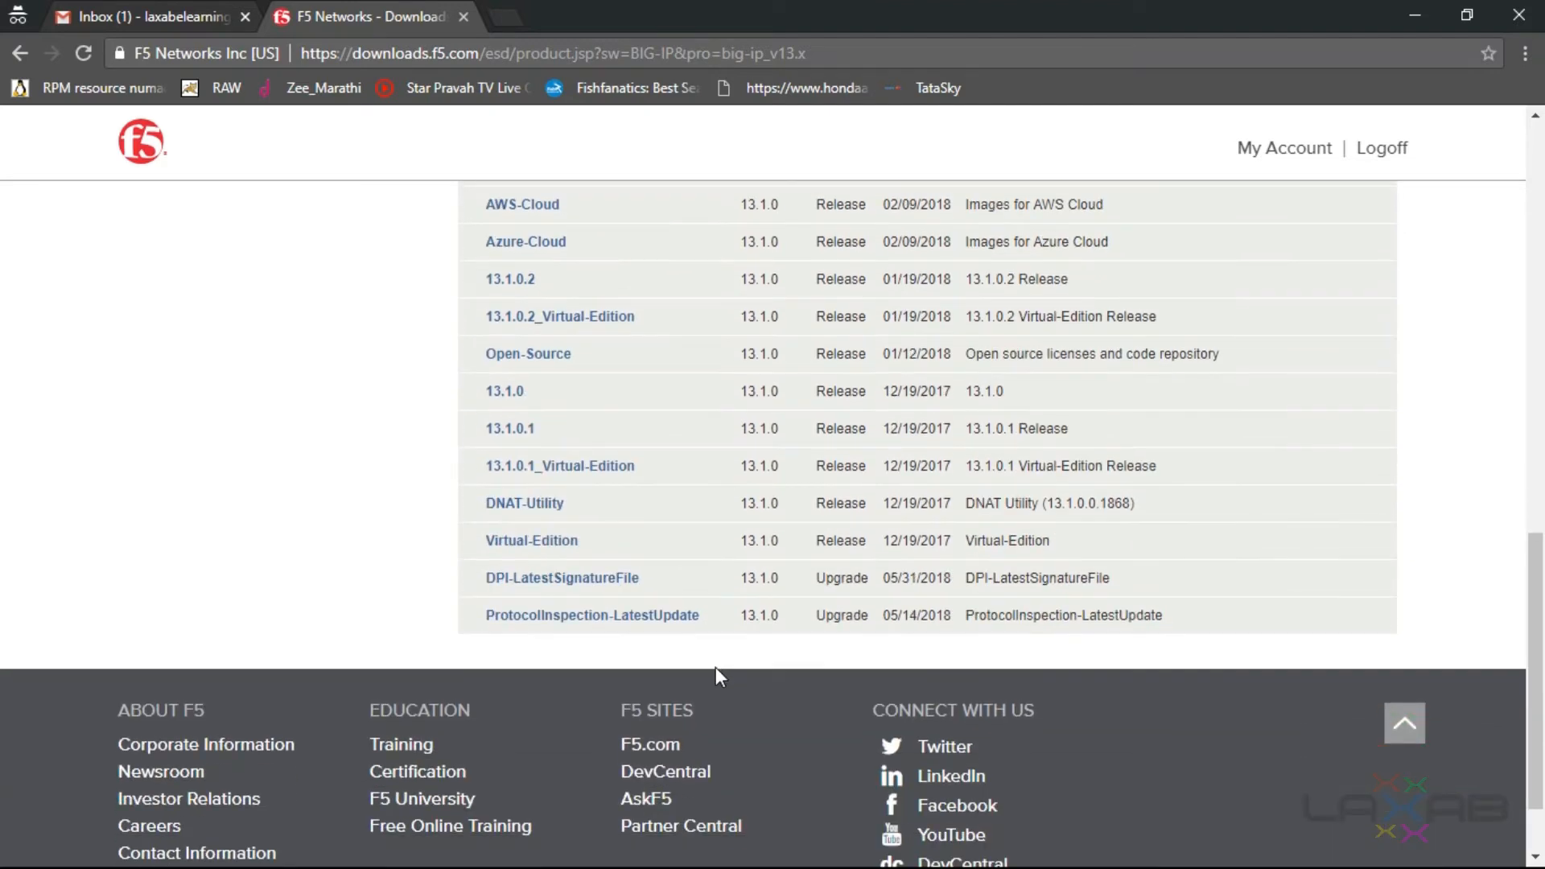
pyautogui.click(560, 547)
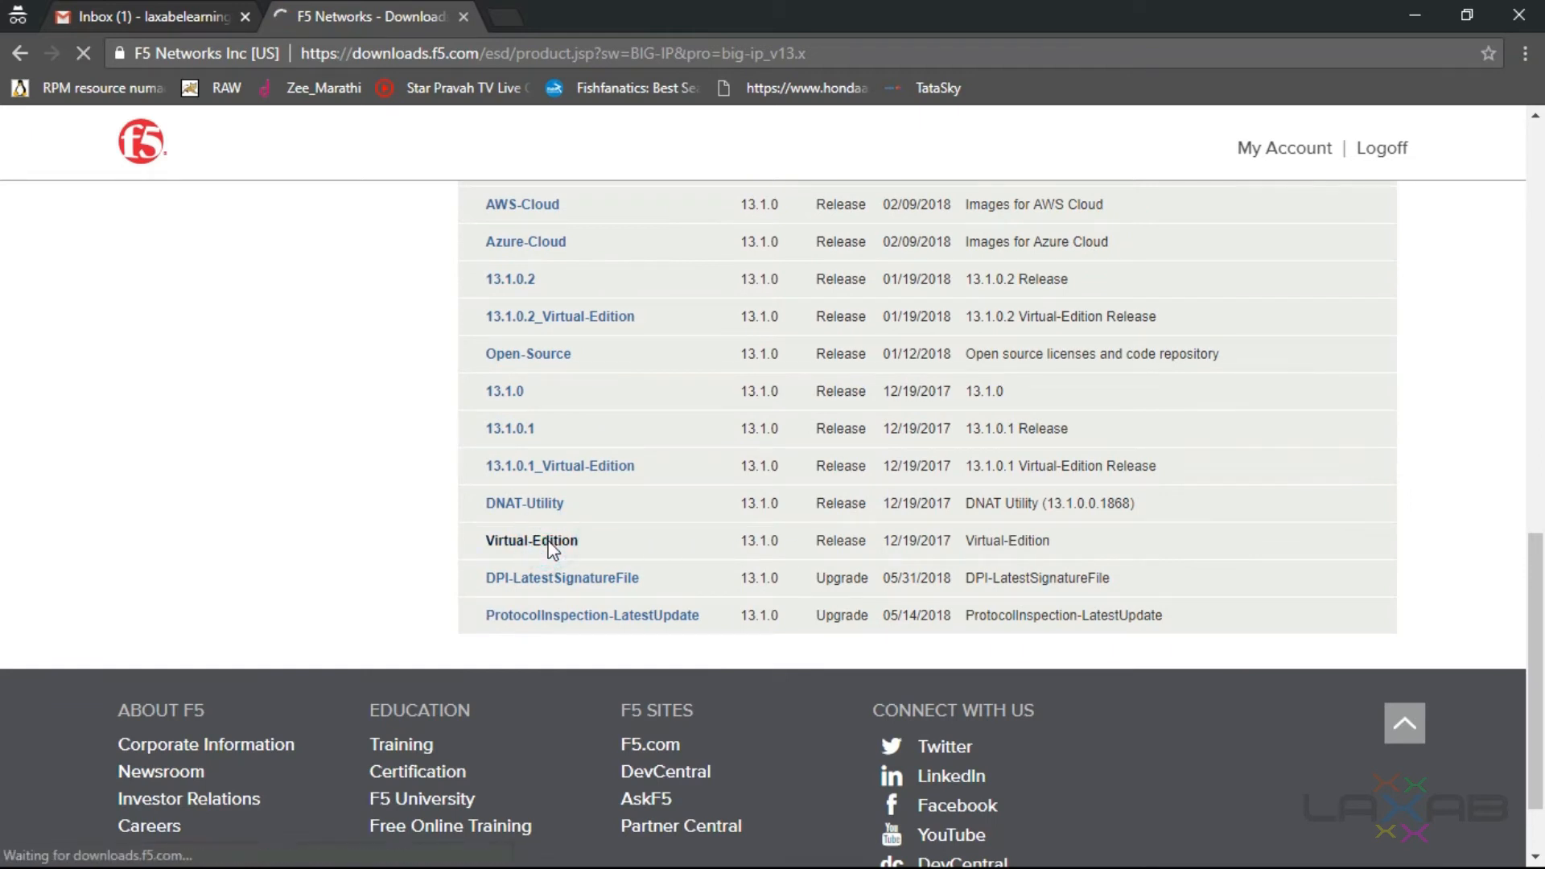
# Search the Virtual-Edition file page for "worksta" to look for a workstation image, and close the search.
pyautogui.scroll(-4, 766, 551)
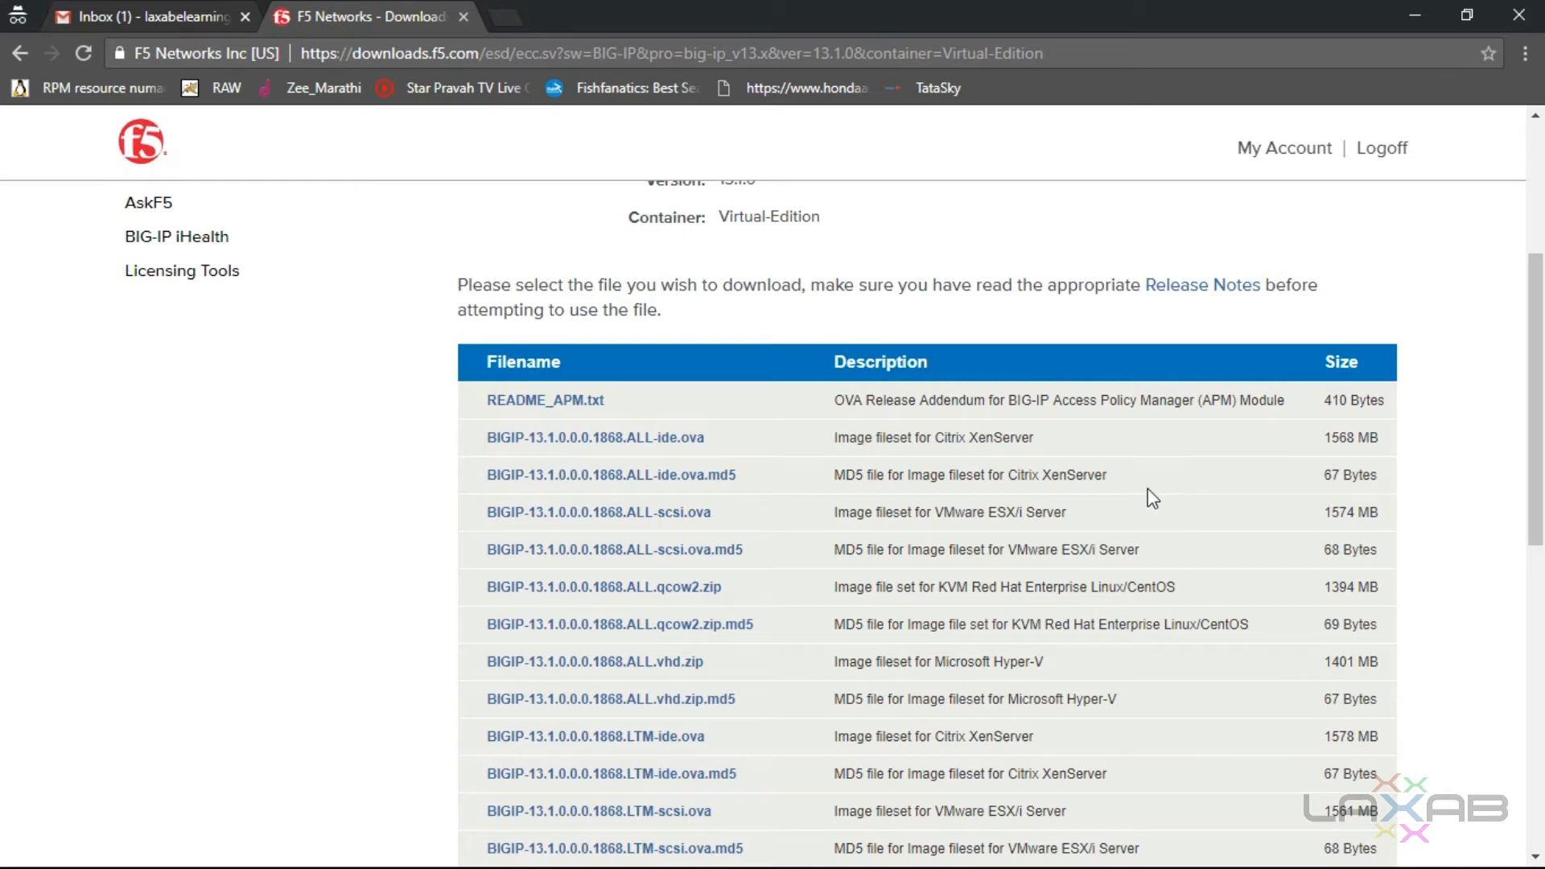
pyautogui.scroll(-3, 1147, 489)
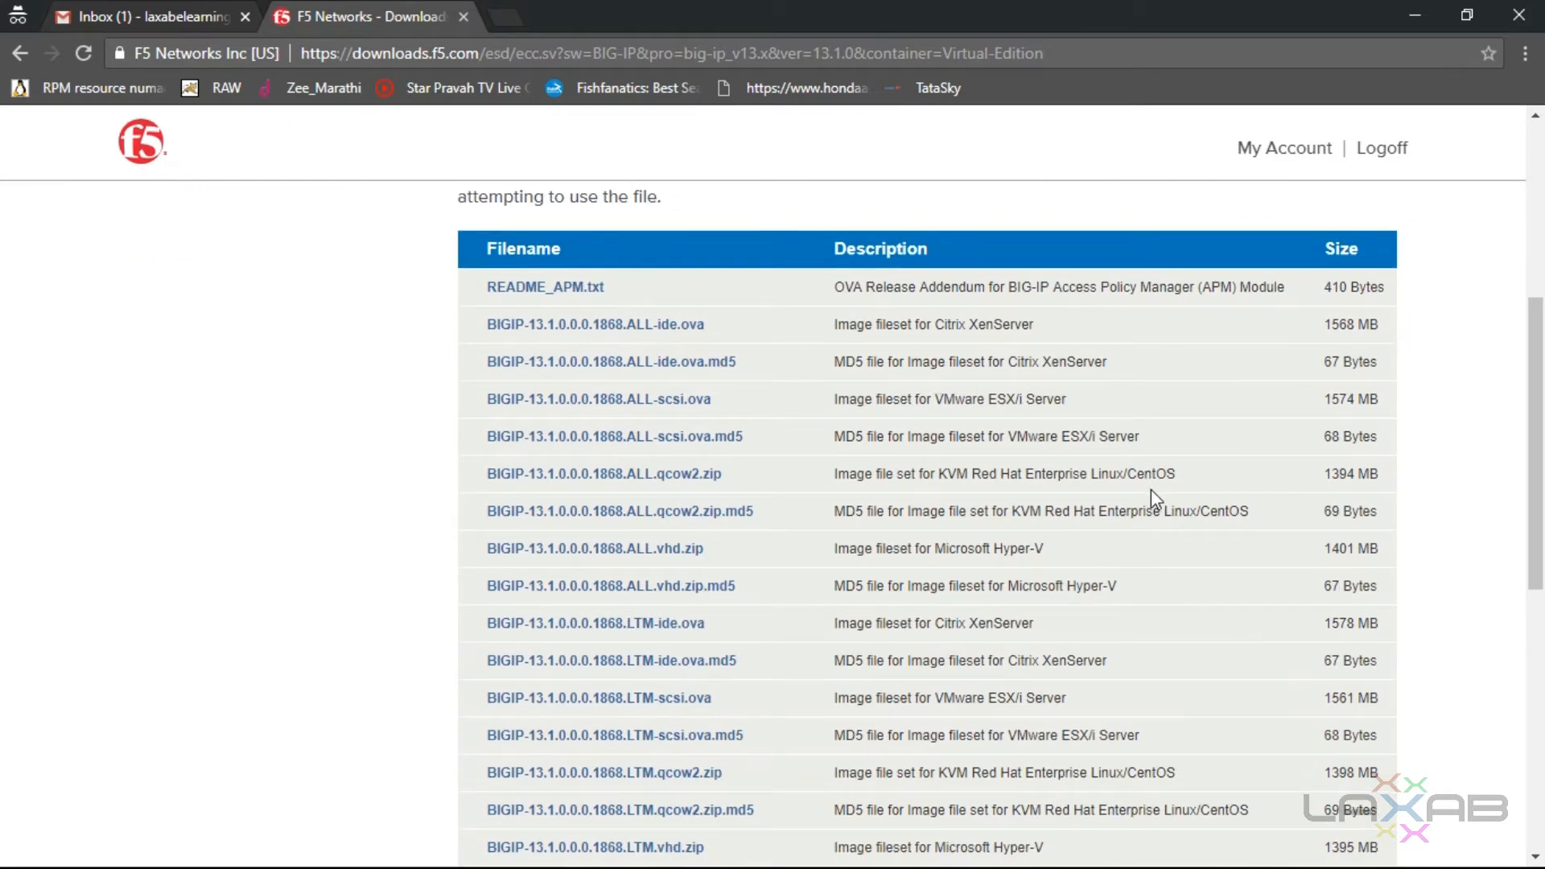
pyautogui.hotkey('ctrl', 'f')
pyautogui.write('work')
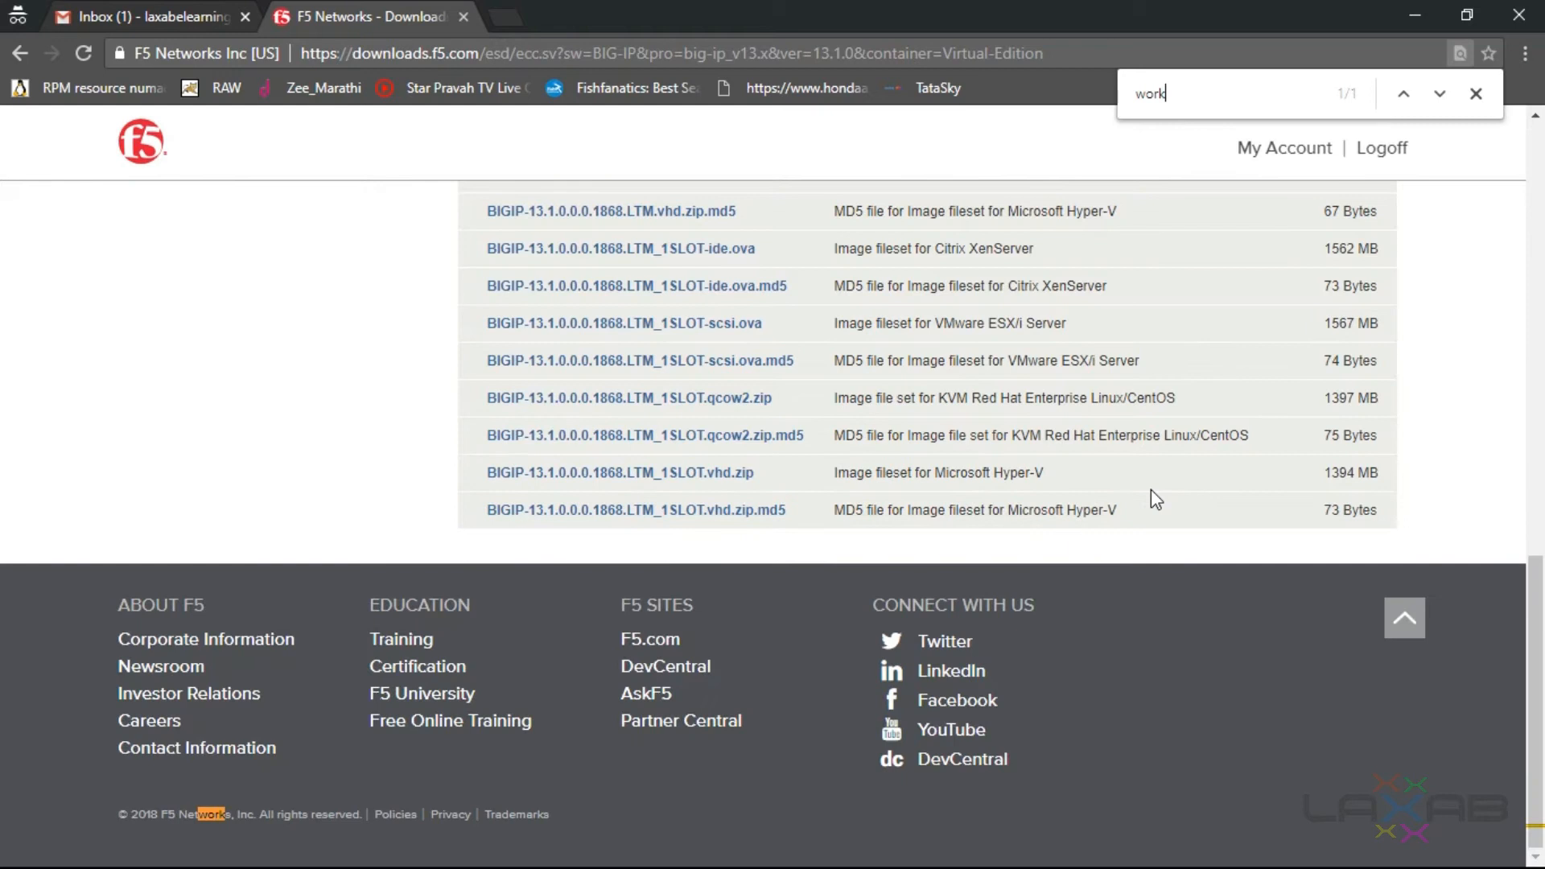
pyautogui.write('sta')
pyautogui.click(1480, 103)
# Select the VMware ESX/i Server image BIGIP-13.1.0.0.0.1868.ALL-scsi.ova for download.
pyautogui.scroll(7, 1115, 326)
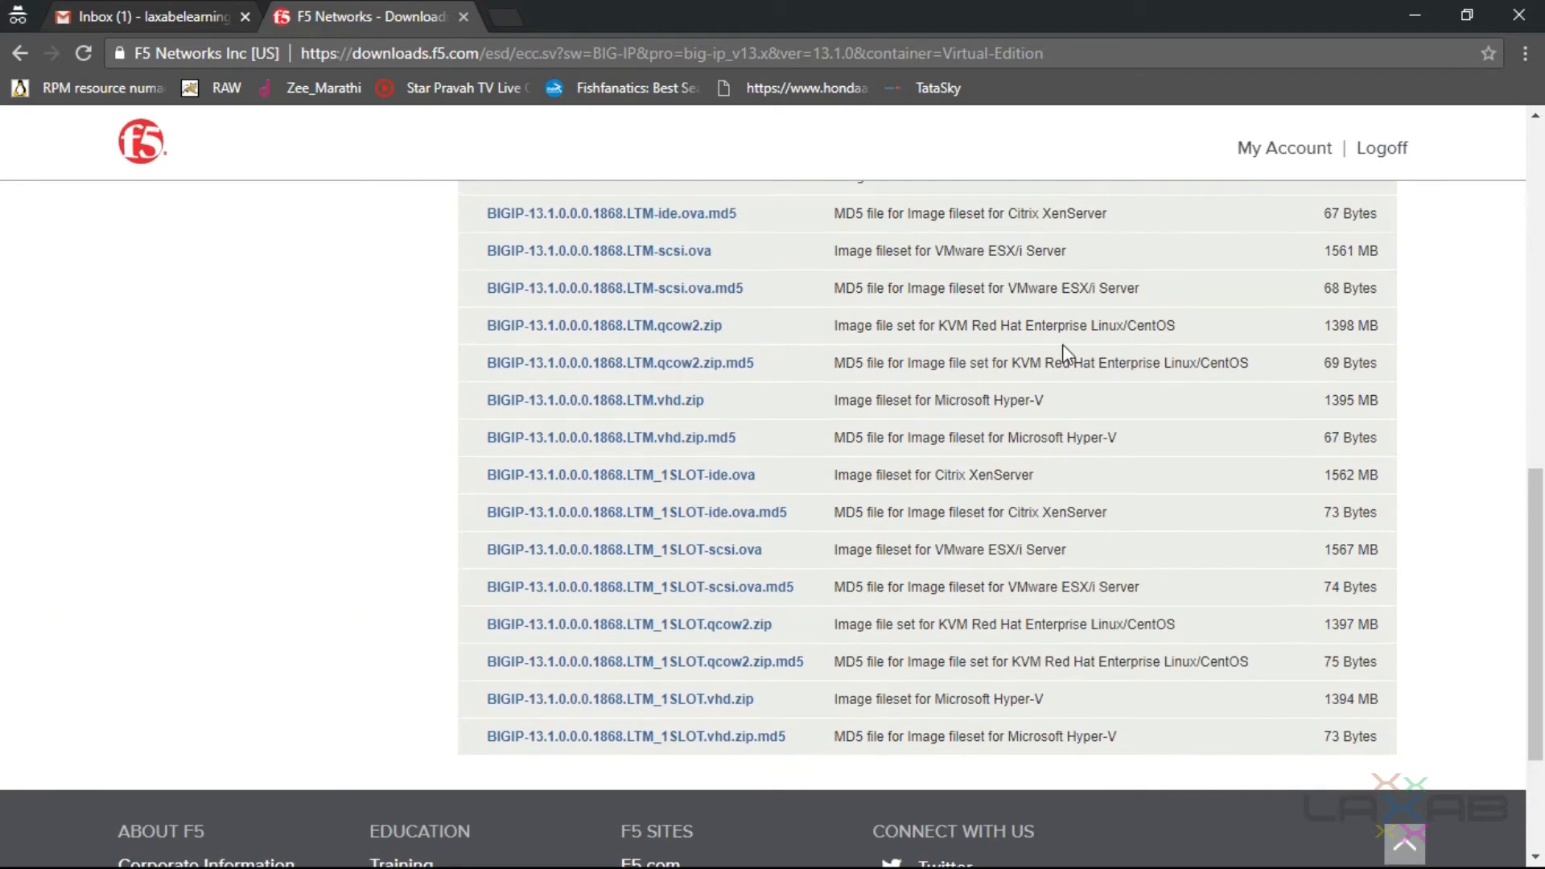
pyautogui.scroll(3, 1013, 346)
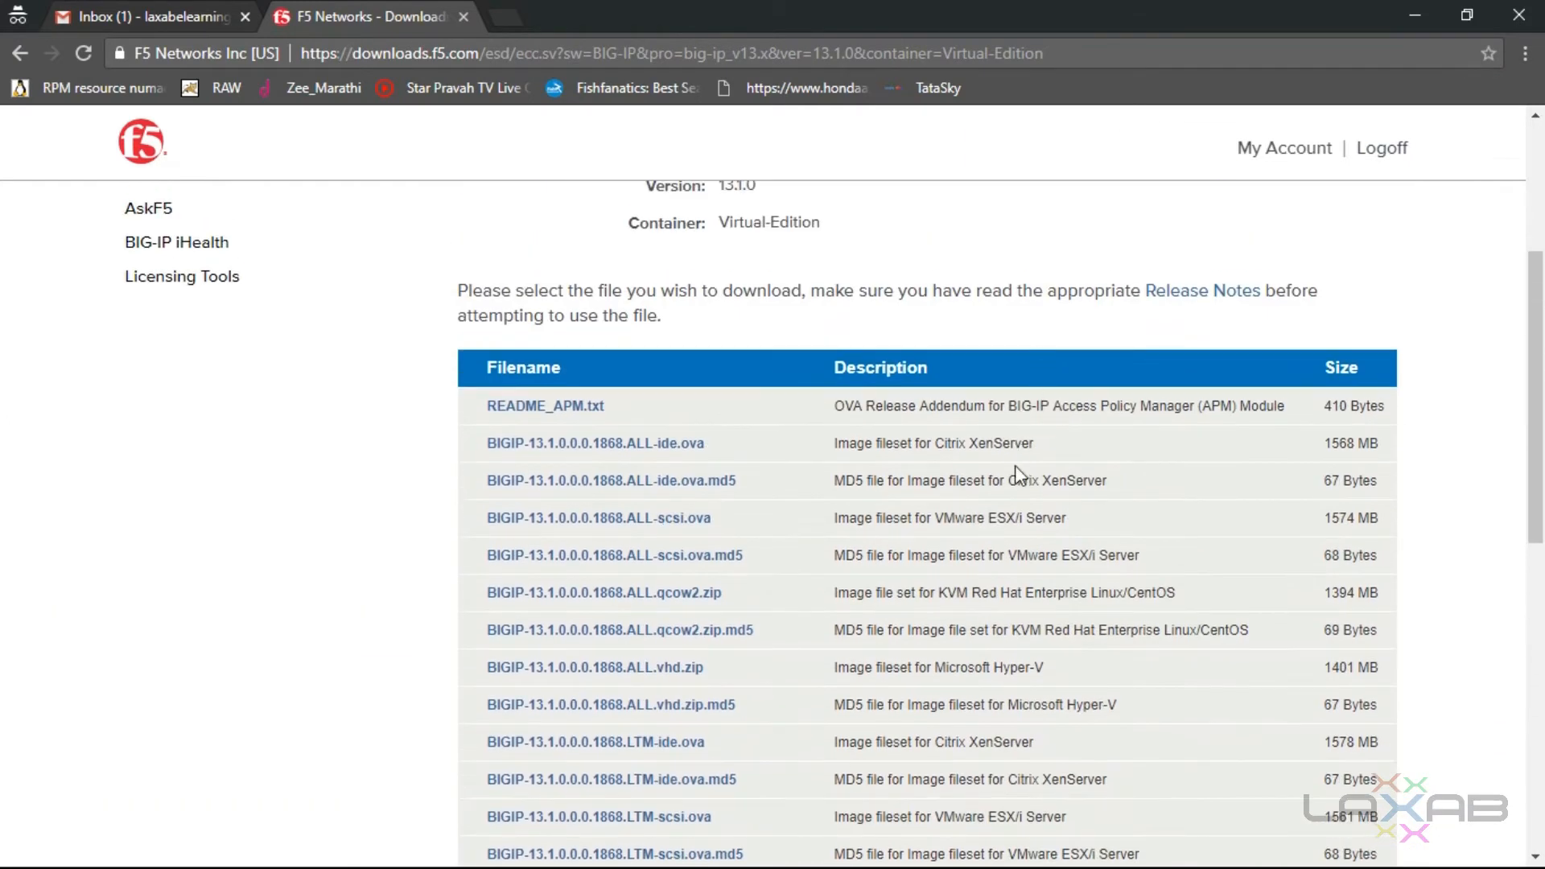
pyautogui.click(941, 518)
pyautogui.moveTo(943, 519); pyautogui.dragTo(1078, 521)
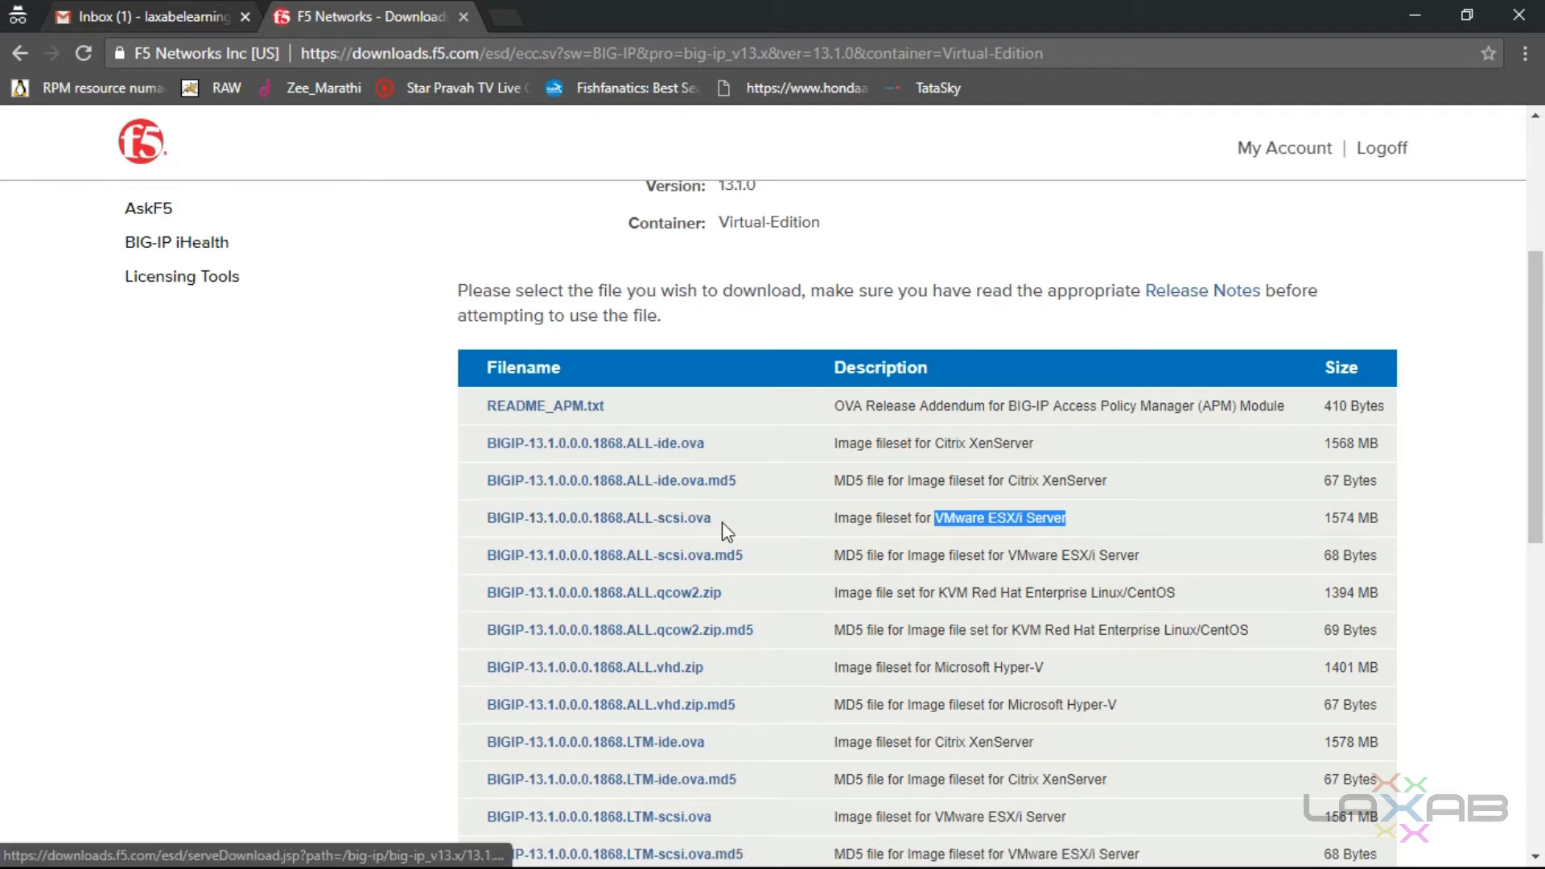
pyautogui.scroll(-1, 847, 505)
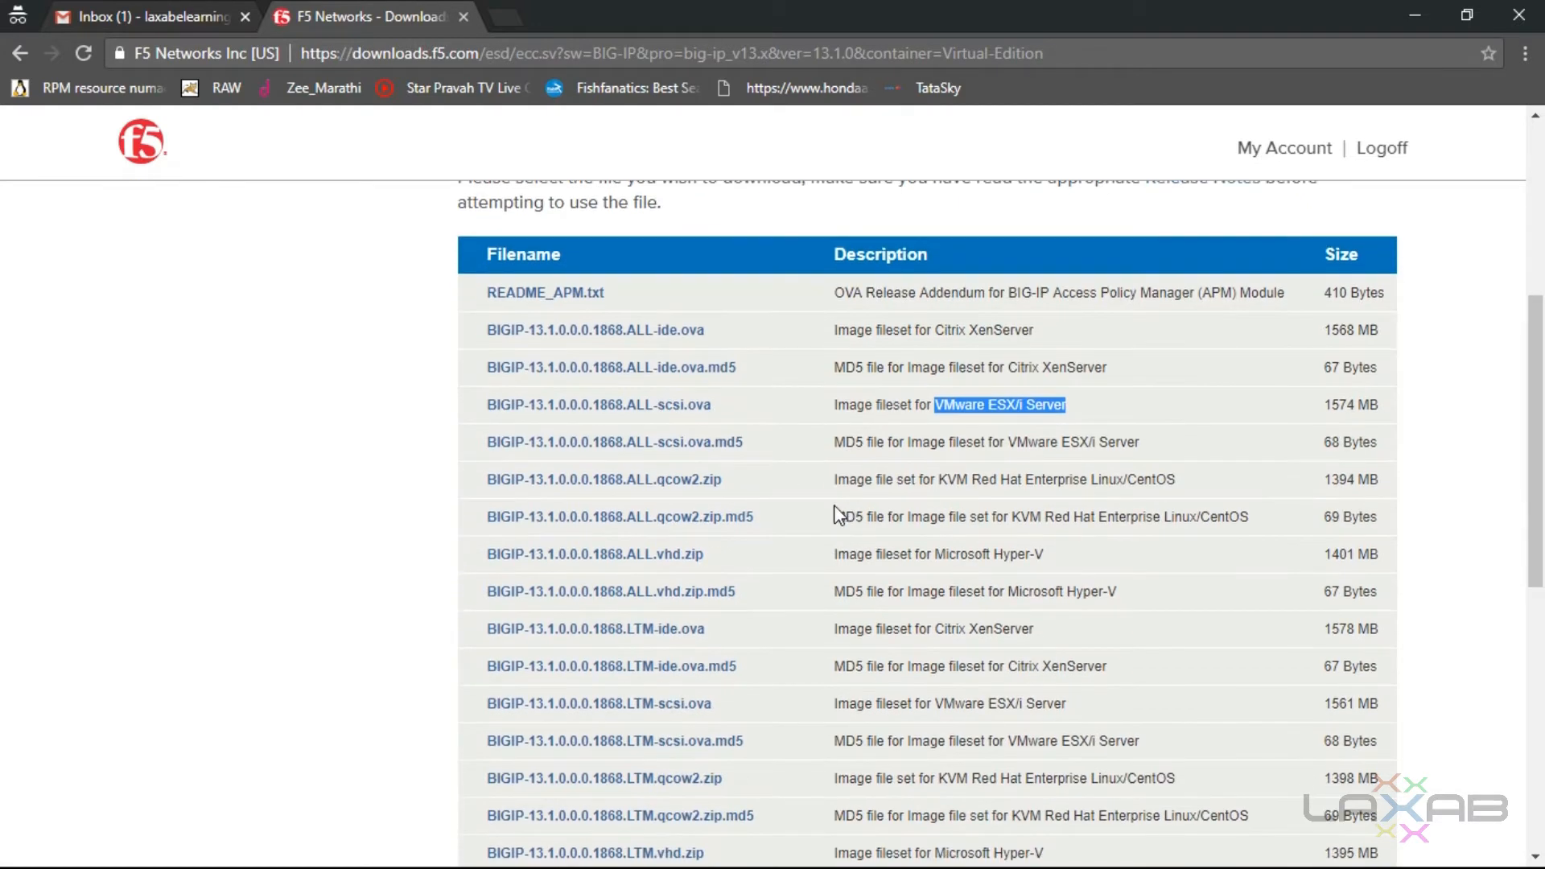
pyautogui.click(655, 409)
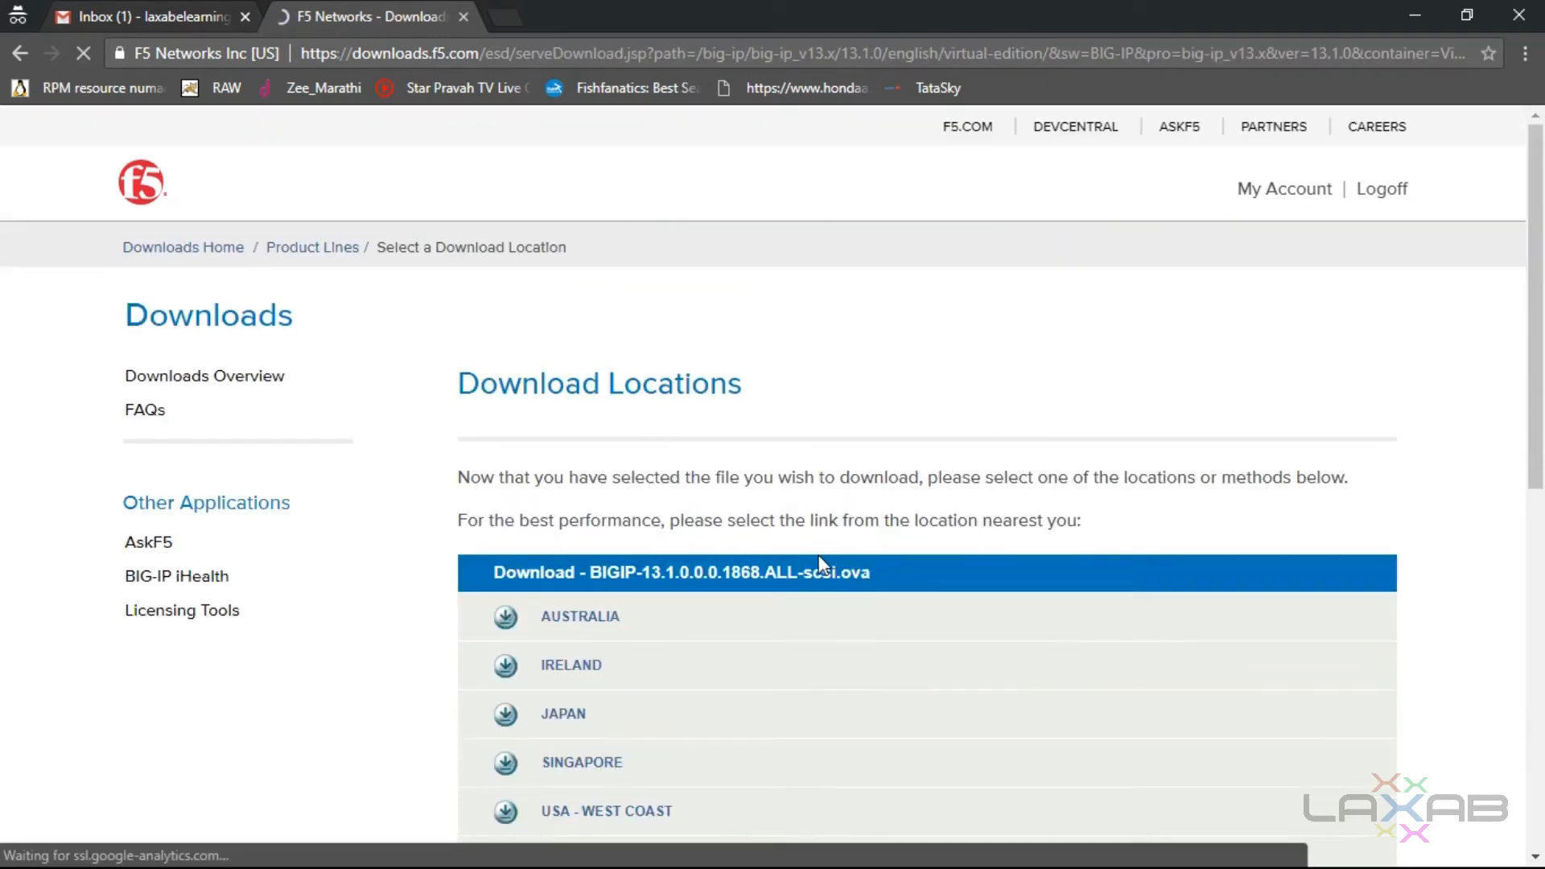
# Start downloading the ALL-scsi.ova image from the Singapore location.
pyautogui.scroll(-1, 816, 567)
pyautogui.scroll(-1, 816, 566)
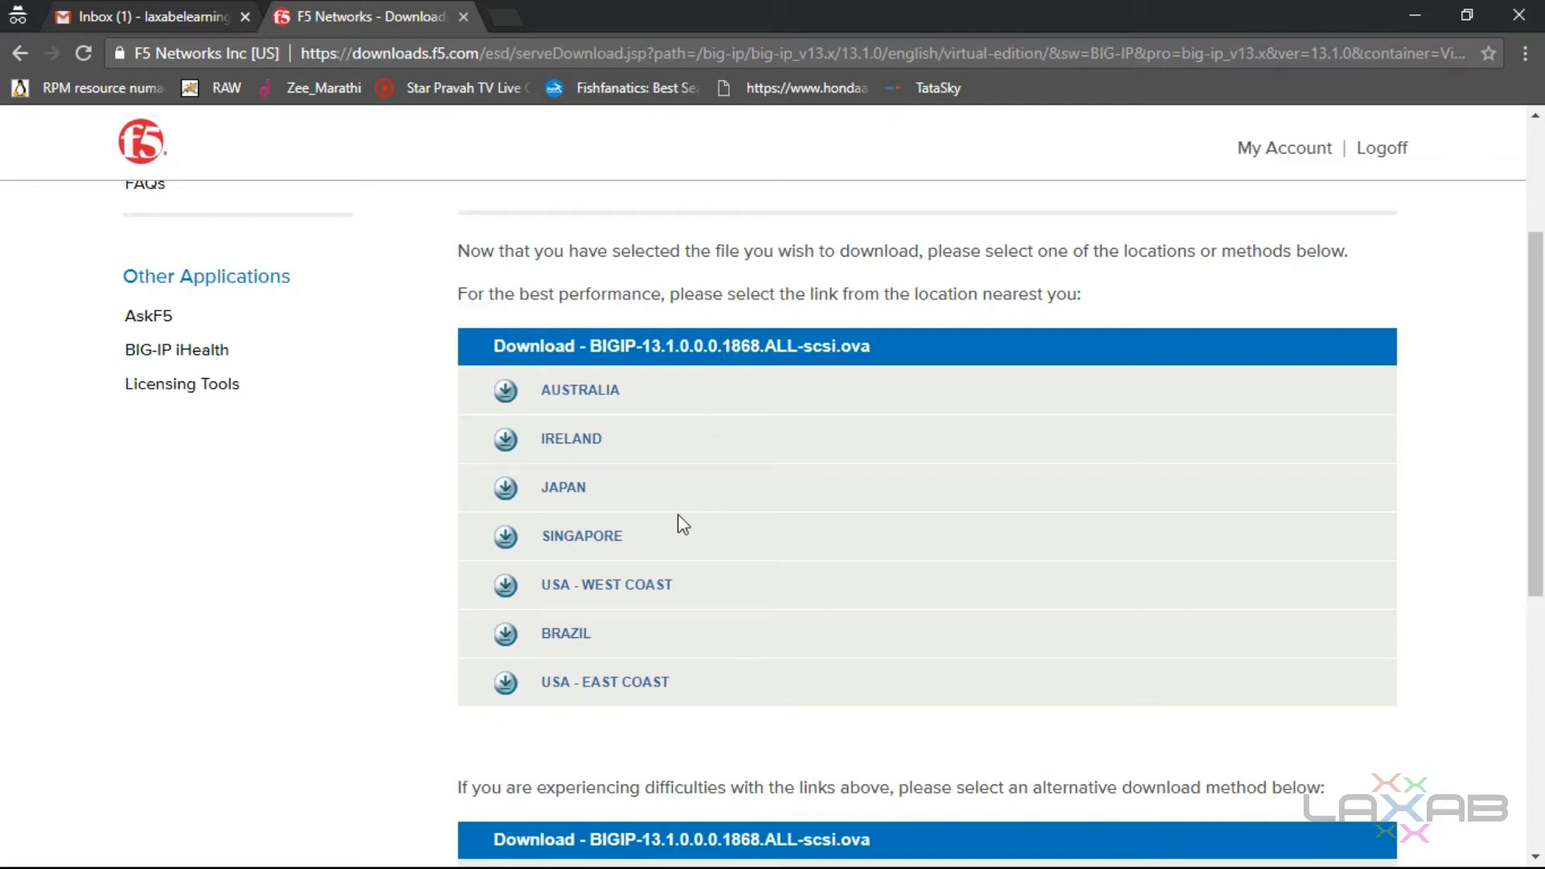
pyautogui.click(611, 545)
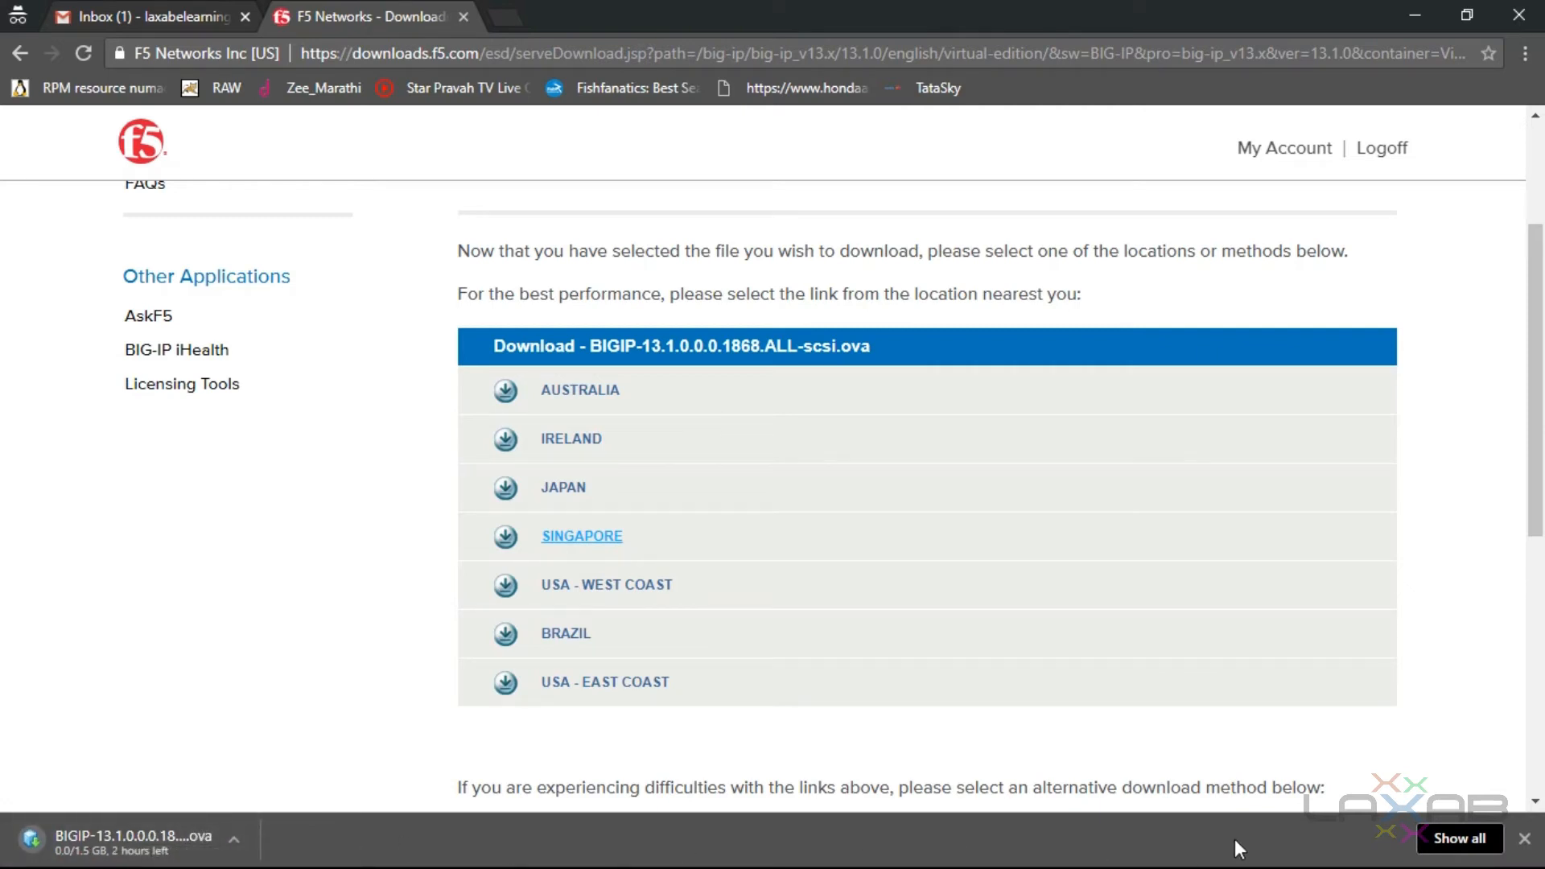
# Cancel the running OVA download and dismiss the browser's download bar.
pyautogui.click(232, 840)
pyautogui.click(267, 803)
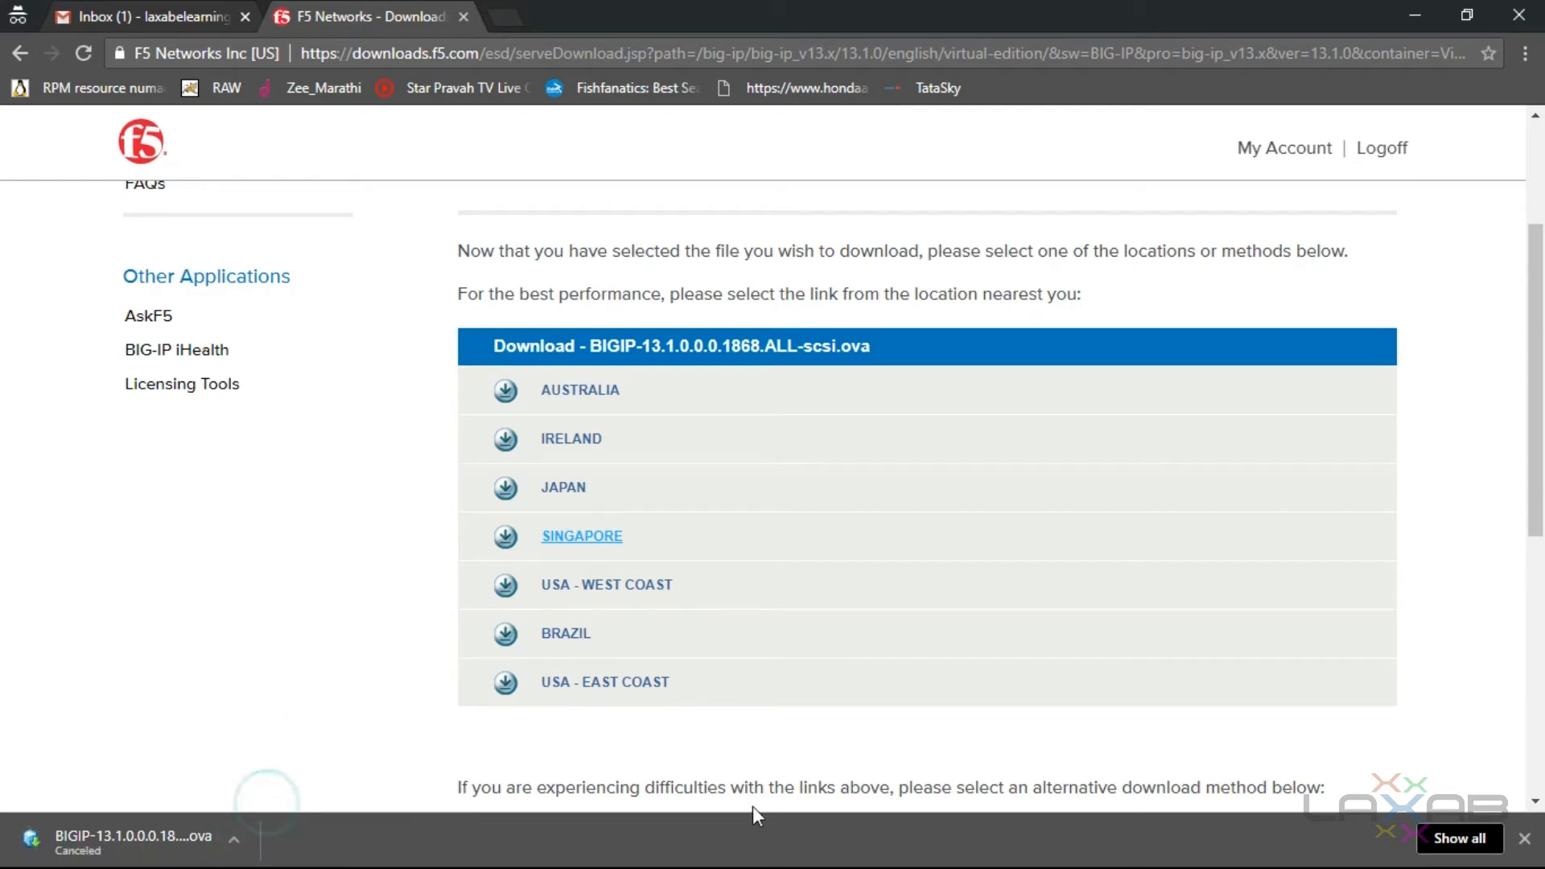
pyautogui.click(1520, 837)
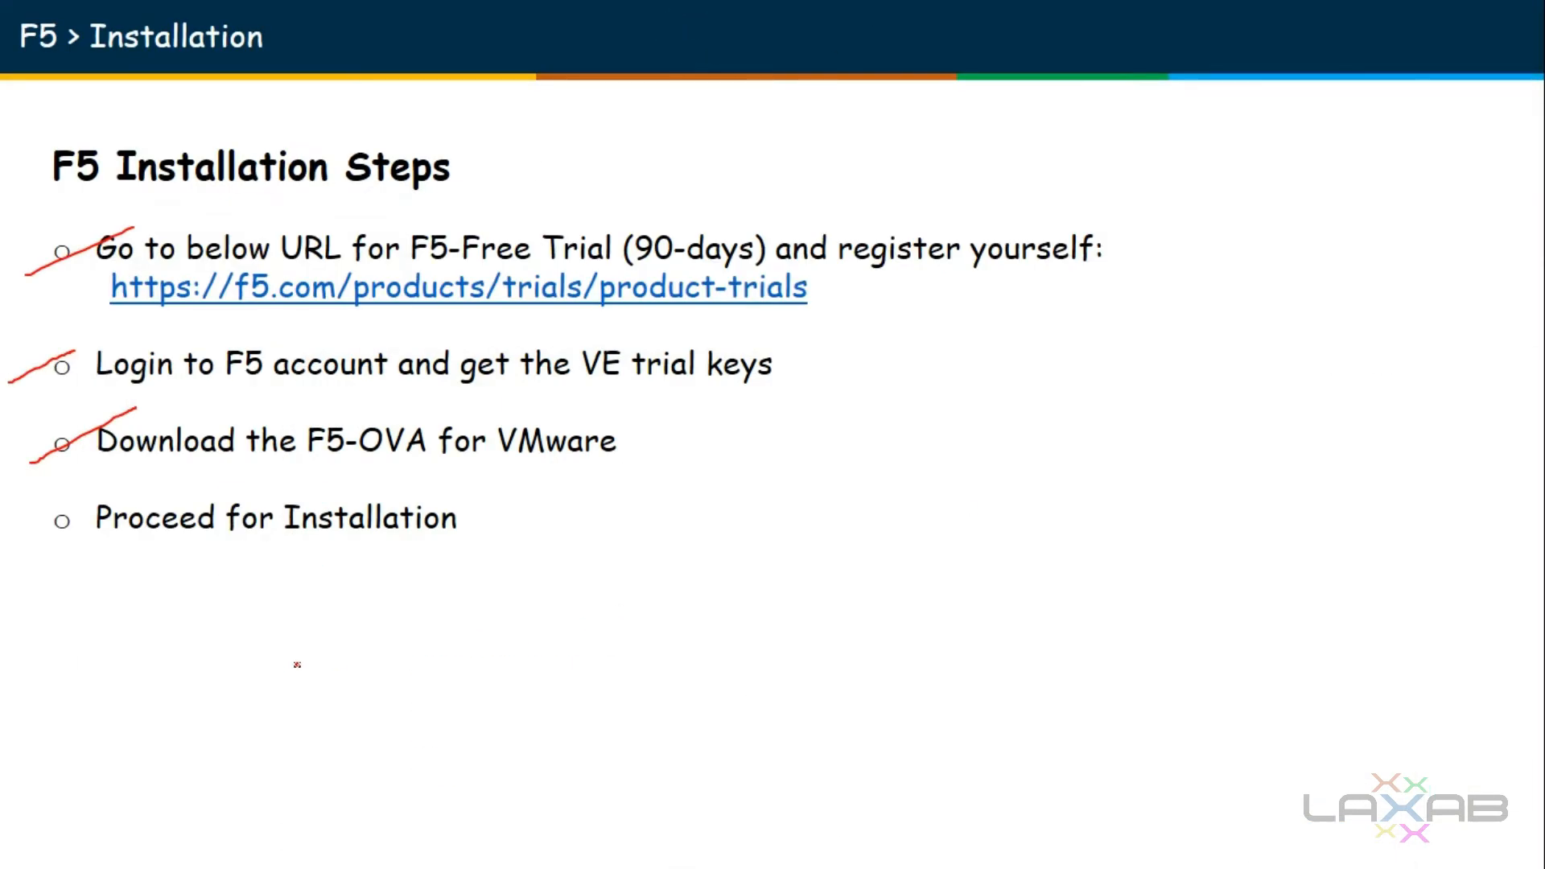
pyautogui.moveTo(27, 538); pyautogui.dragTo(131, 496)
pyautogui.press('Right')
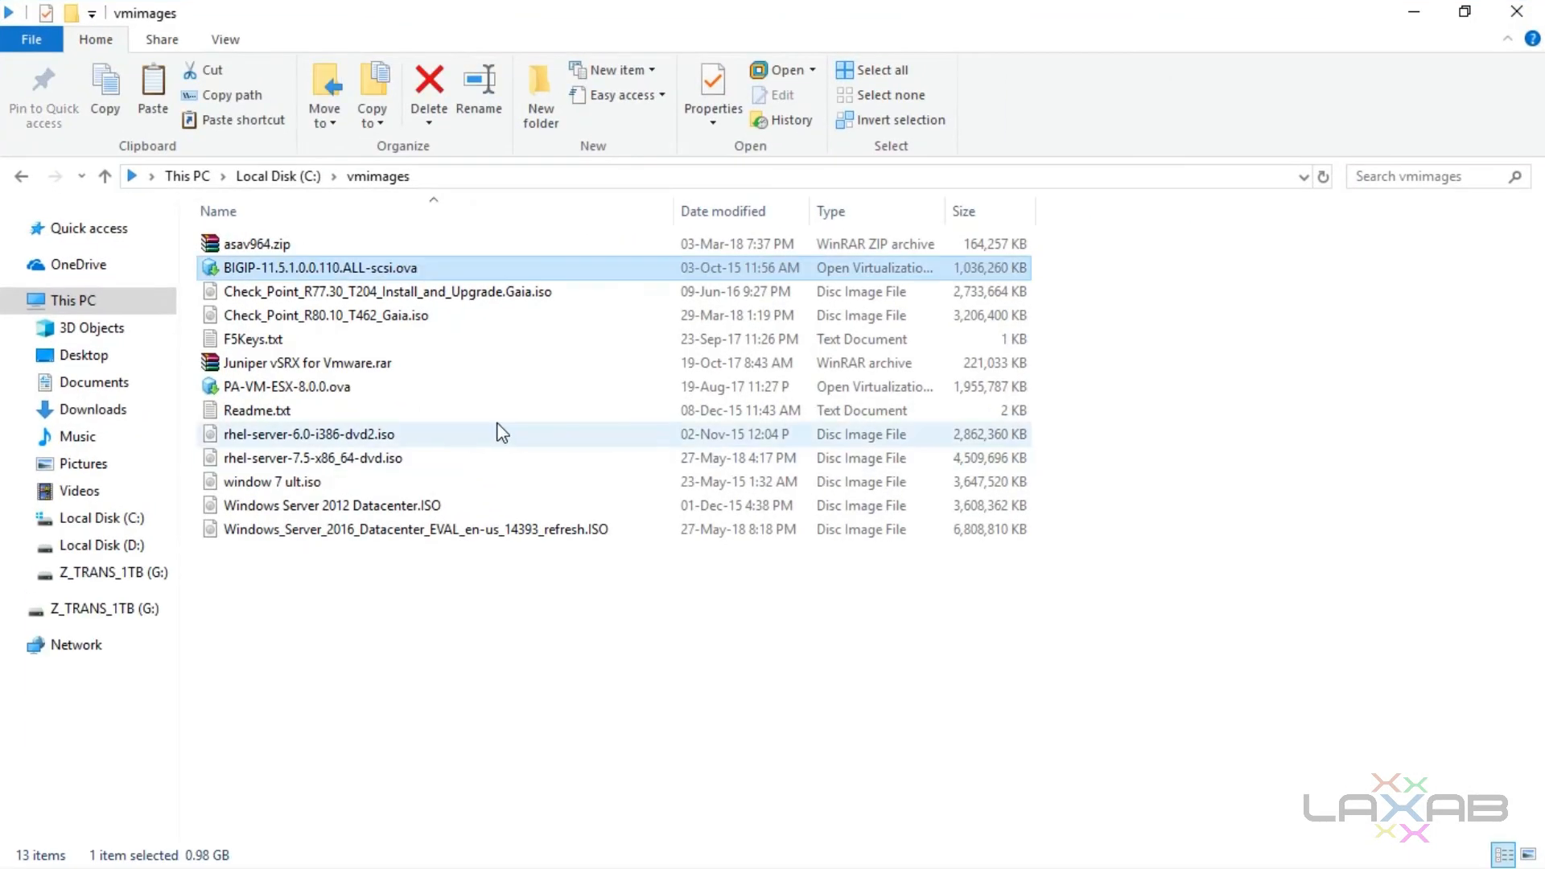
# Open BIGIP-11.5.1.0.0.110.ALL-scsi.ova for import in VMware Workstation and select D:\vmlab as the parent storage folder.
pyautogui.click(344, 267)
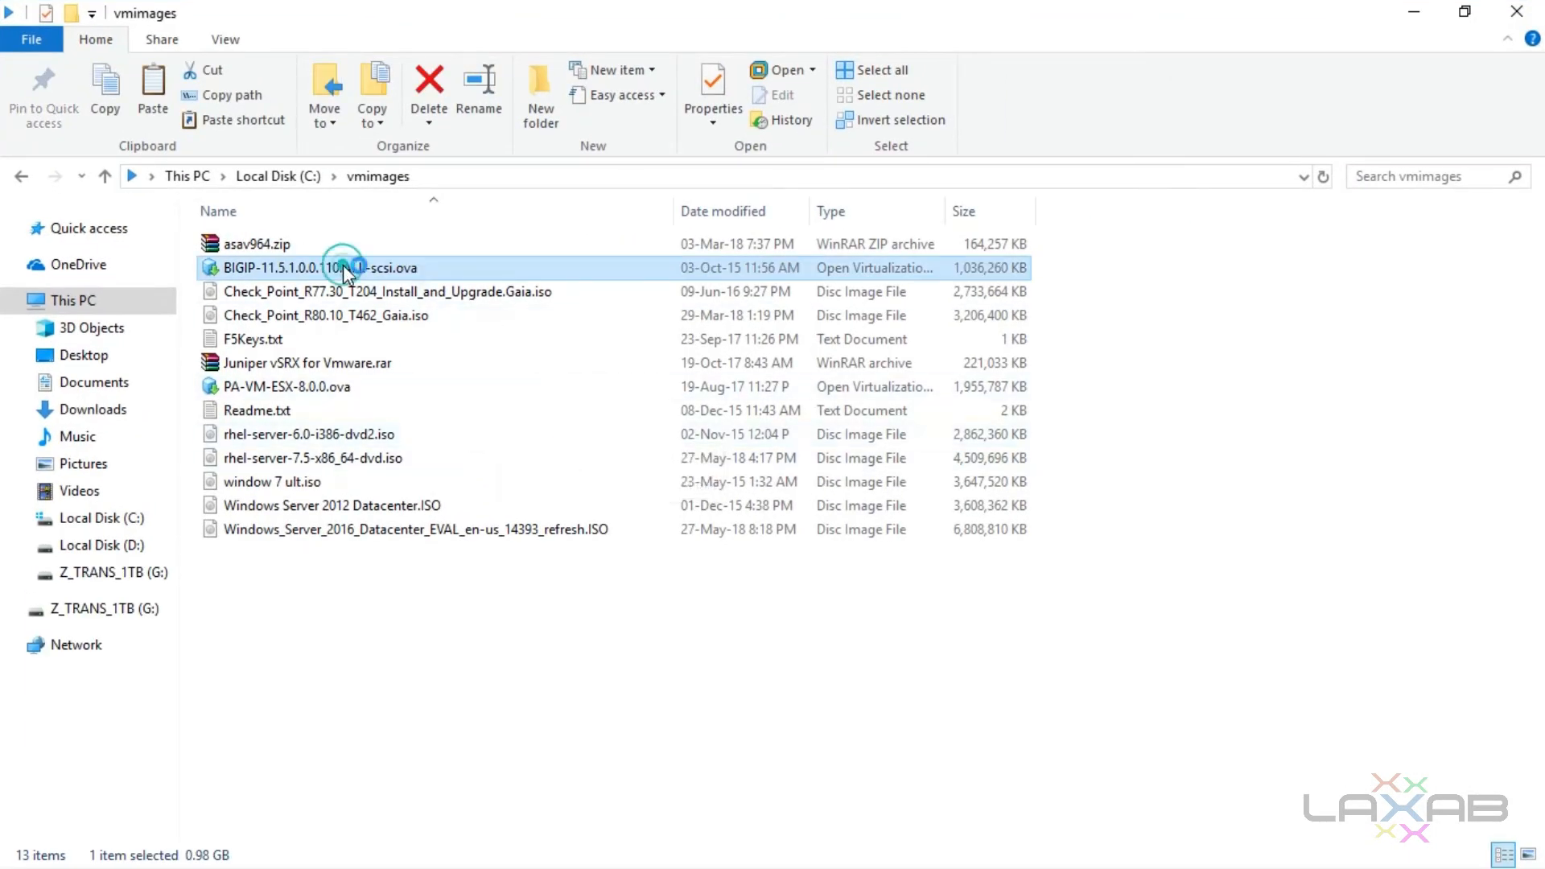
pyautogui.doubleClick(345, 267)
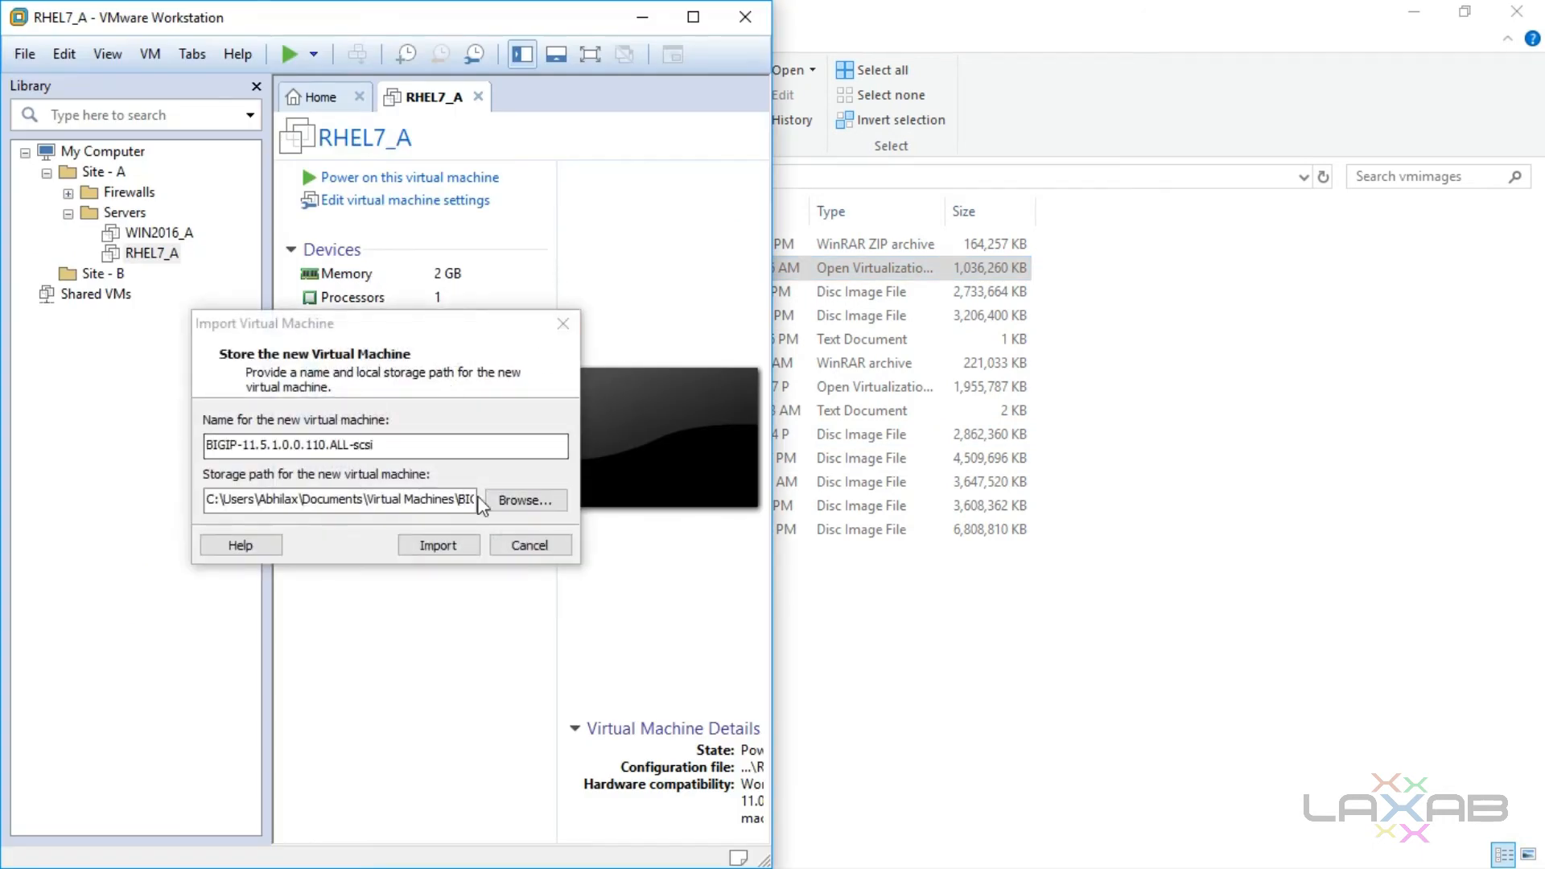
pyautogui.click(519, 500)
pyautogui.scroll(-3, 707, 499)
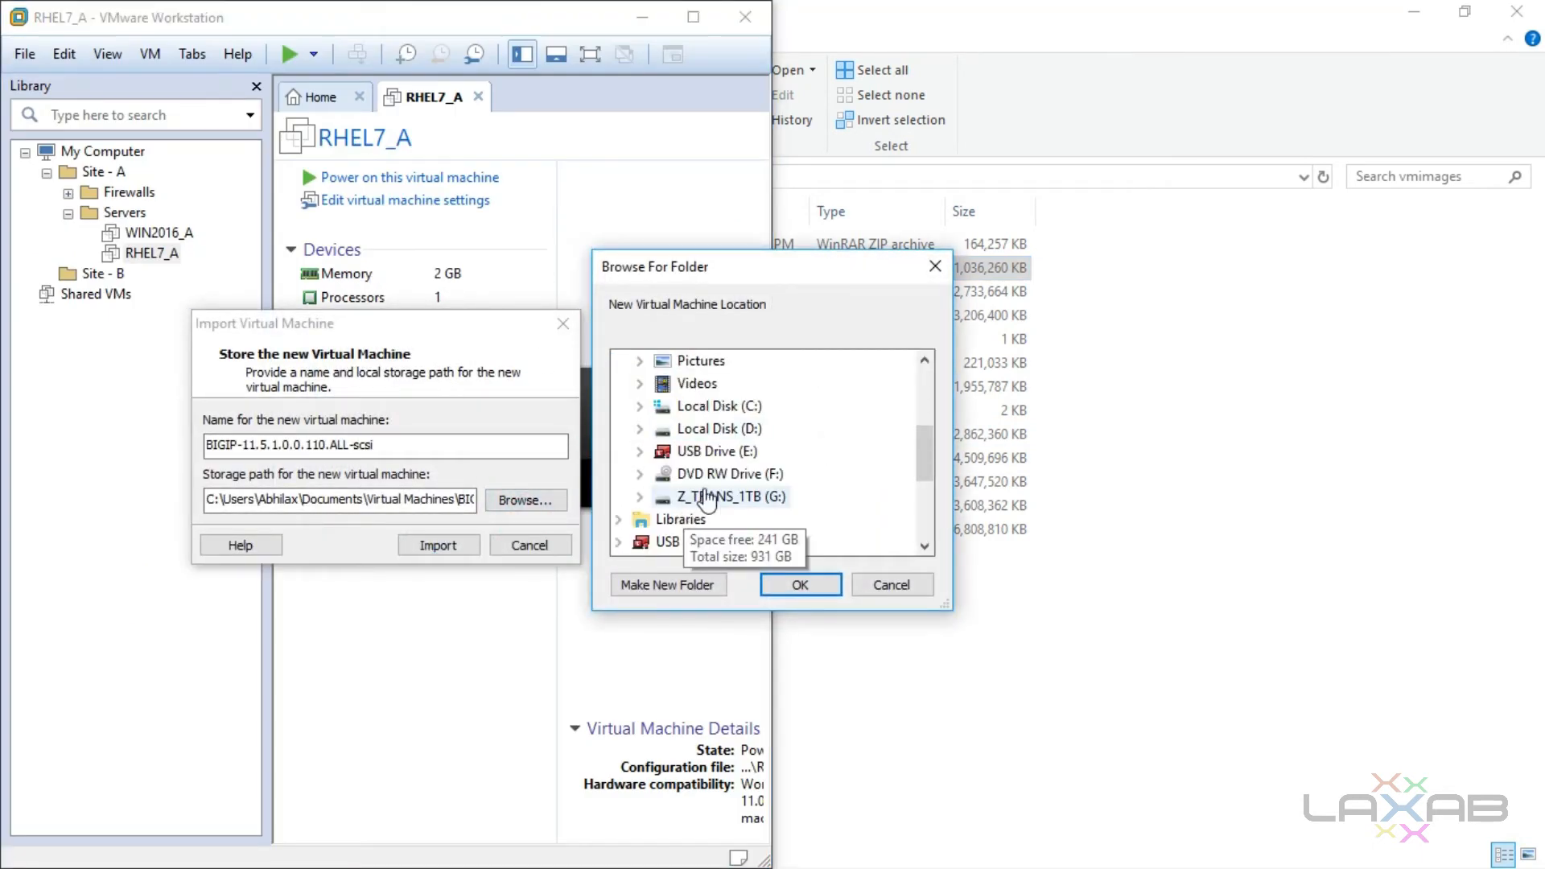
pyautogui.click(640, 428)
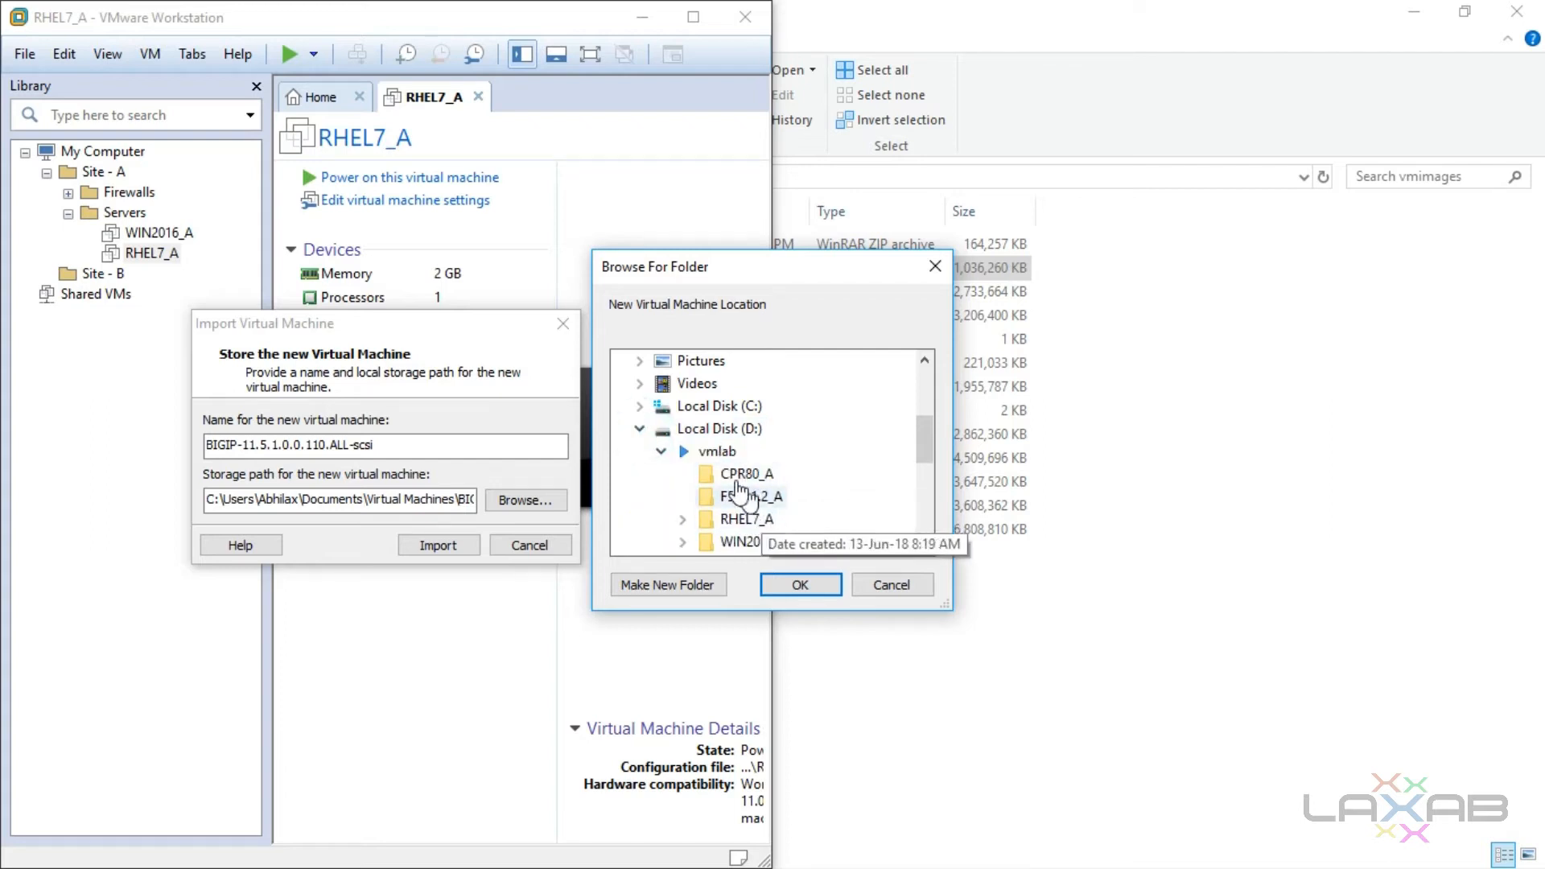
pyautogui.click(714, 451)
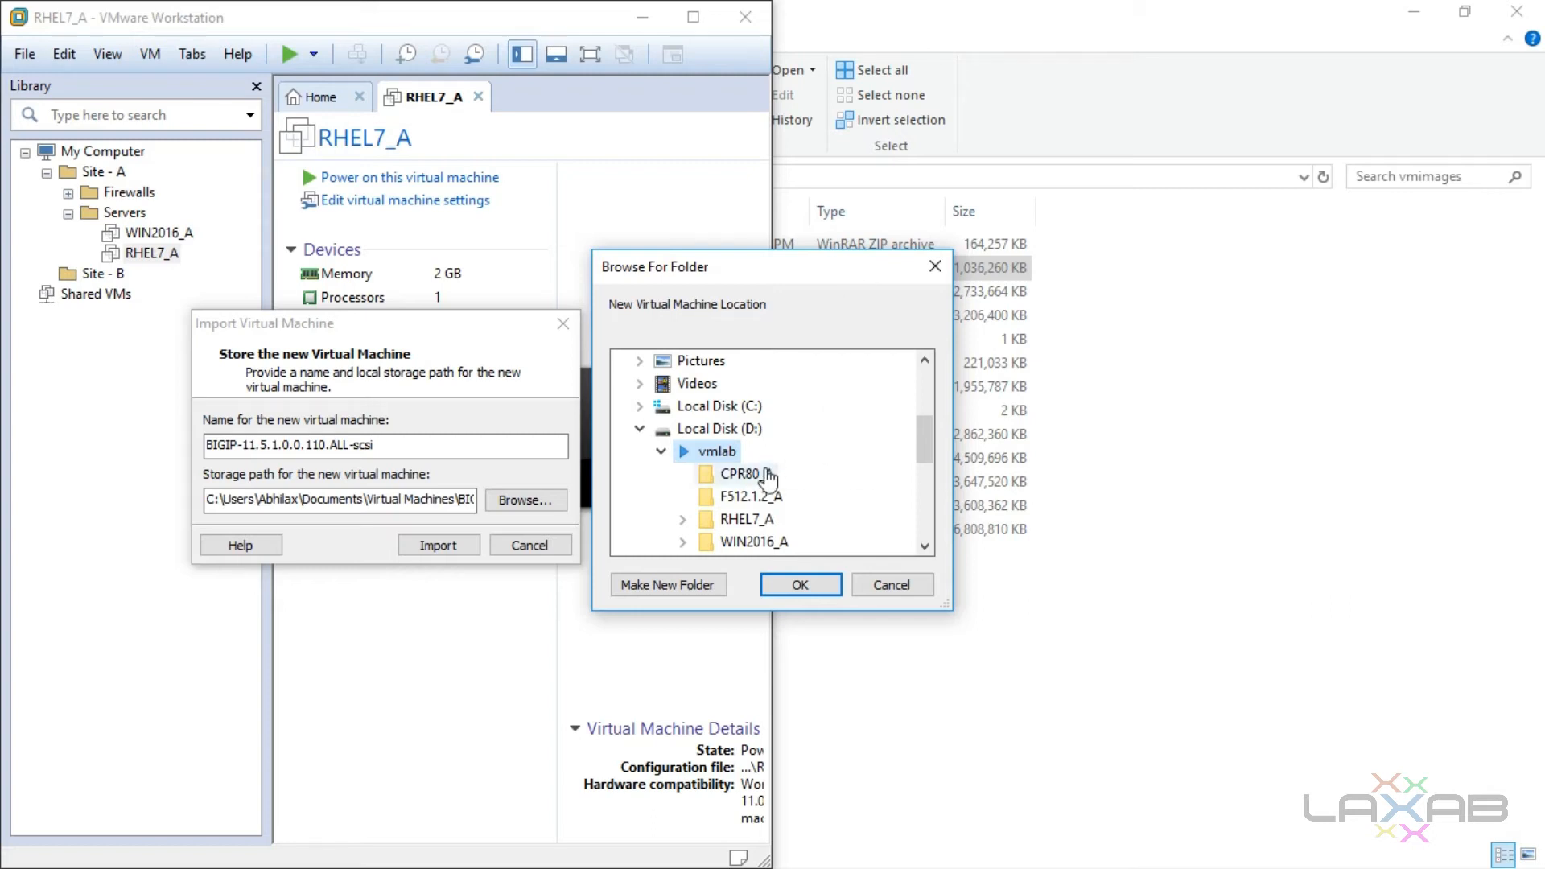
# Create a folder named F511.5.1_A inside vmlab and use it as the new virtual machine's storage path.
pyautogui.click(685, 580)
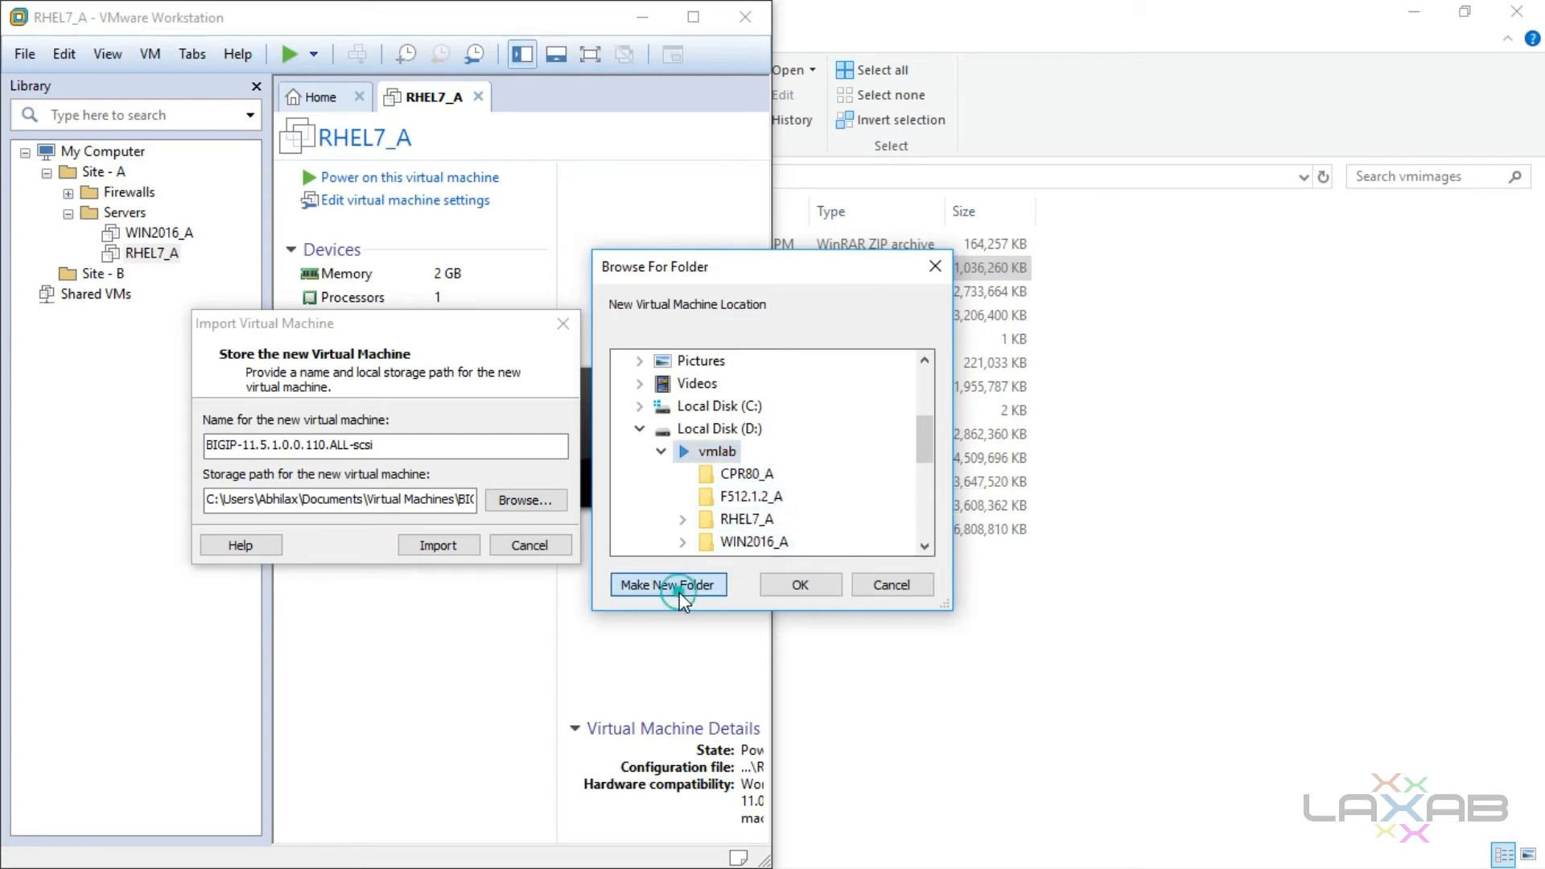
pyautogui.write('F5')
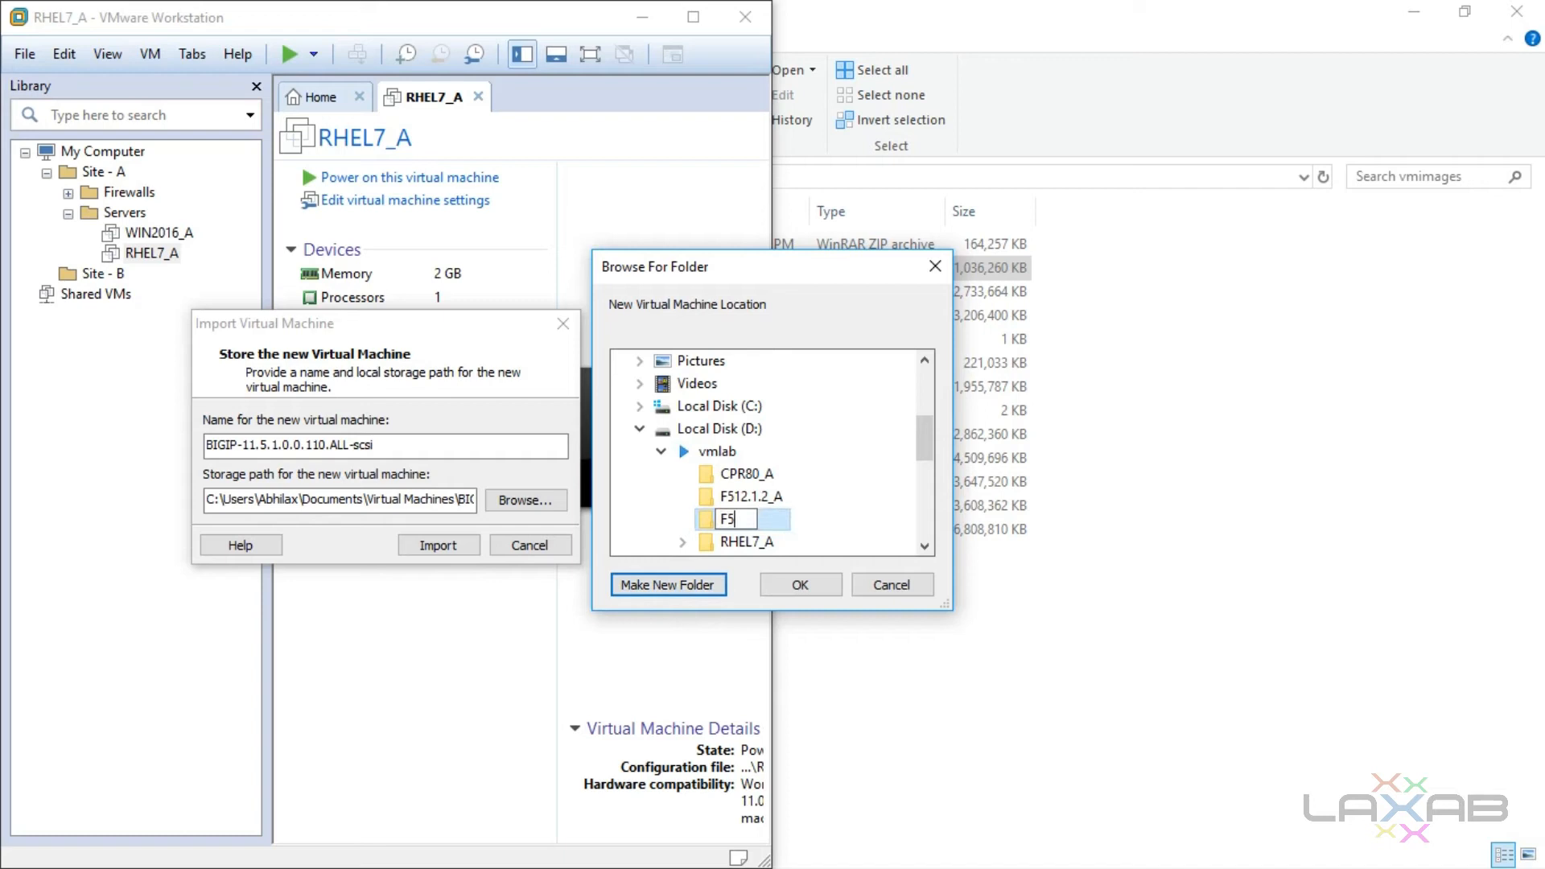
pyautogui.write('11.5.1_A')
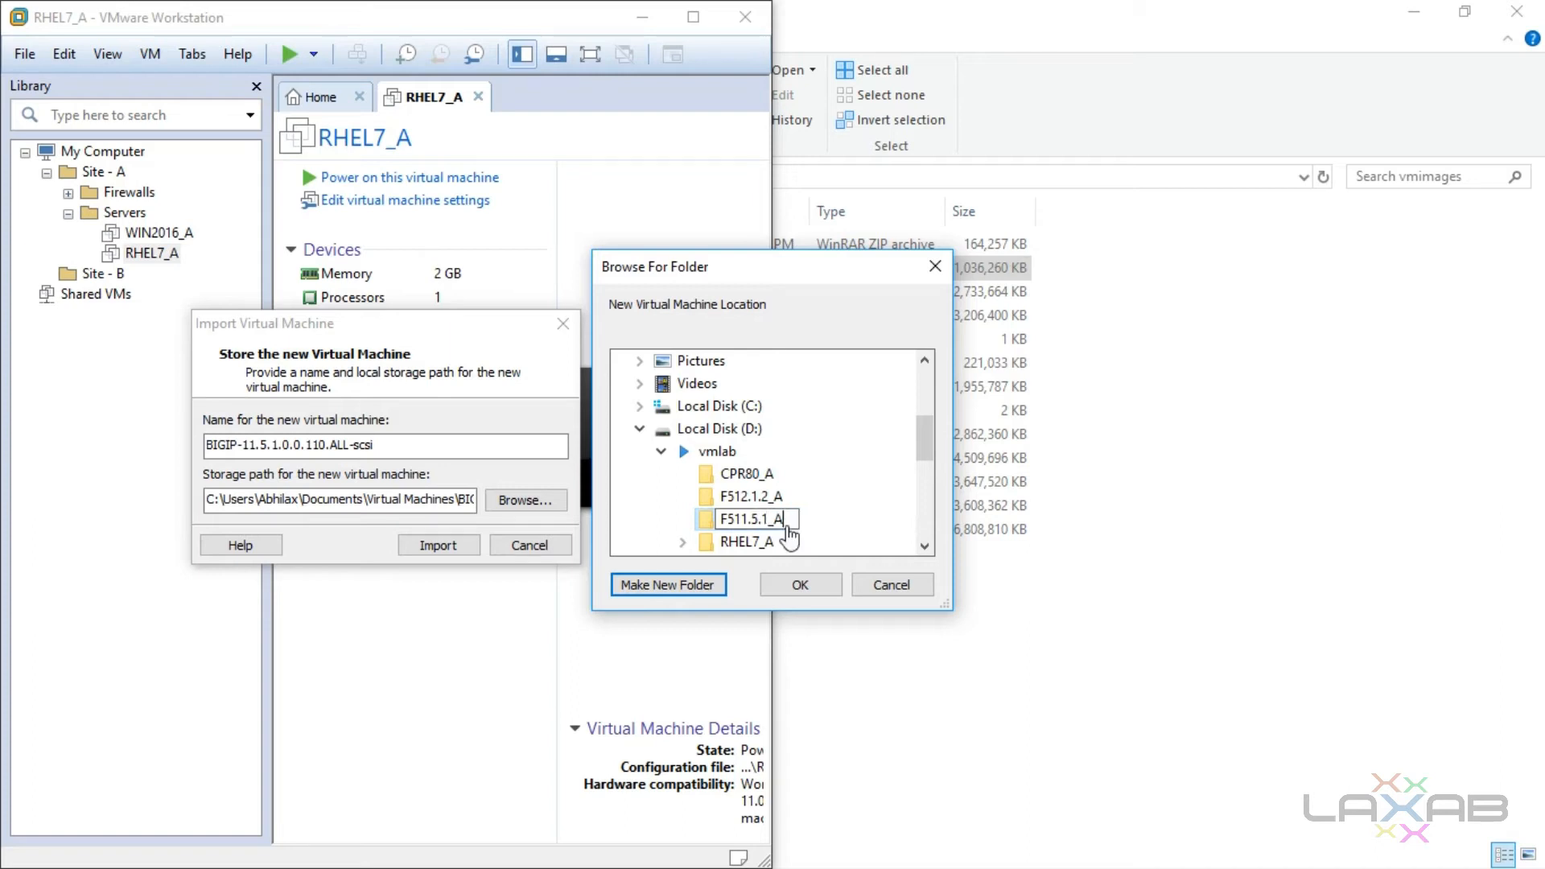
pyautogui.doubleClick(784, 525)
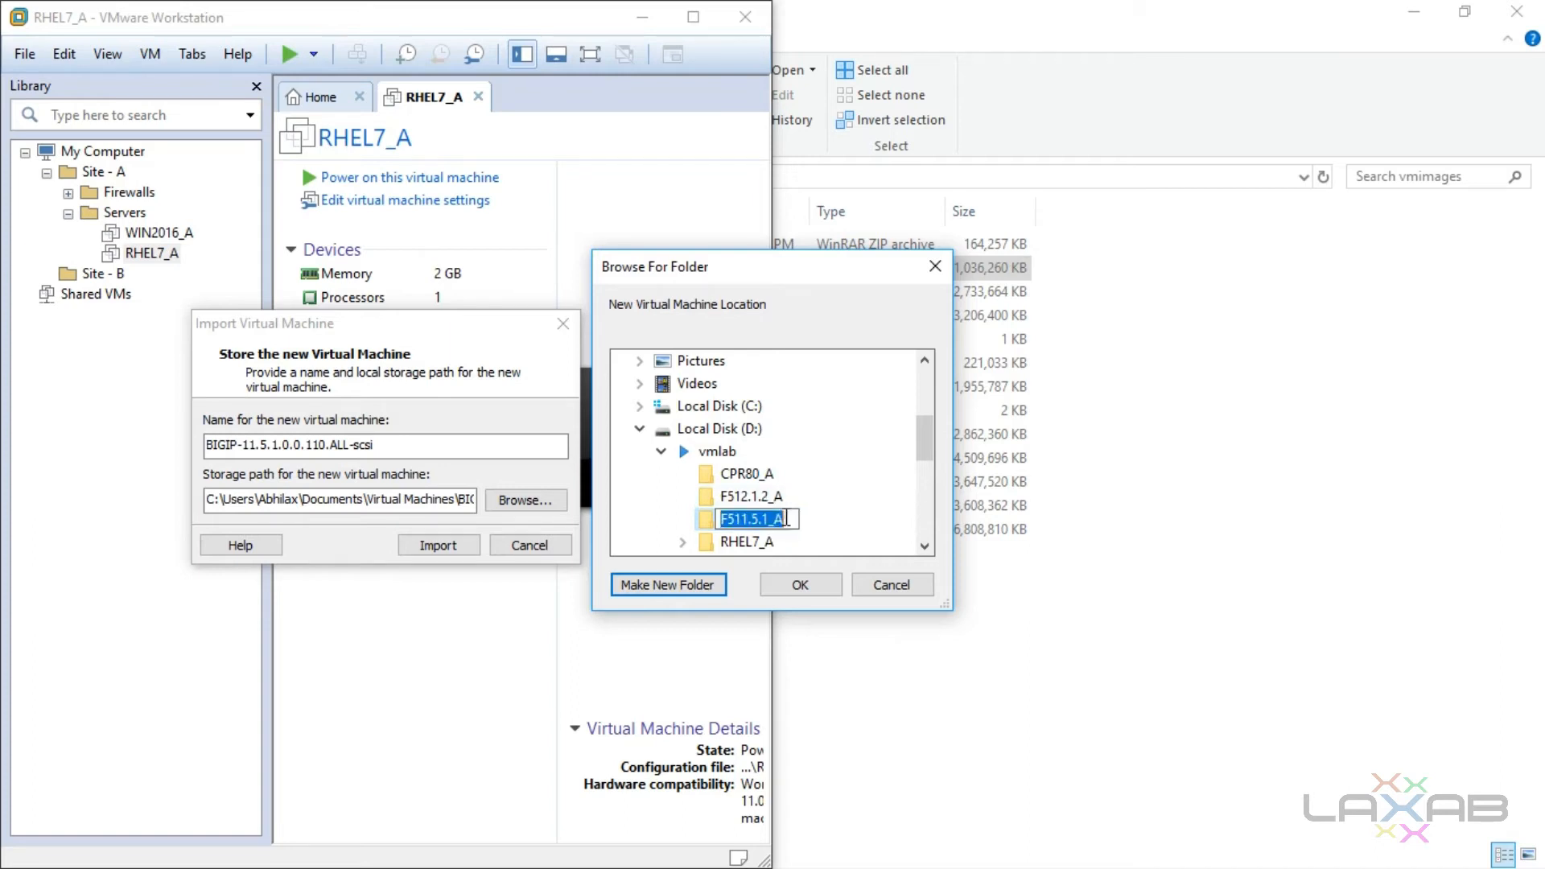
pyautogui.press('Return')
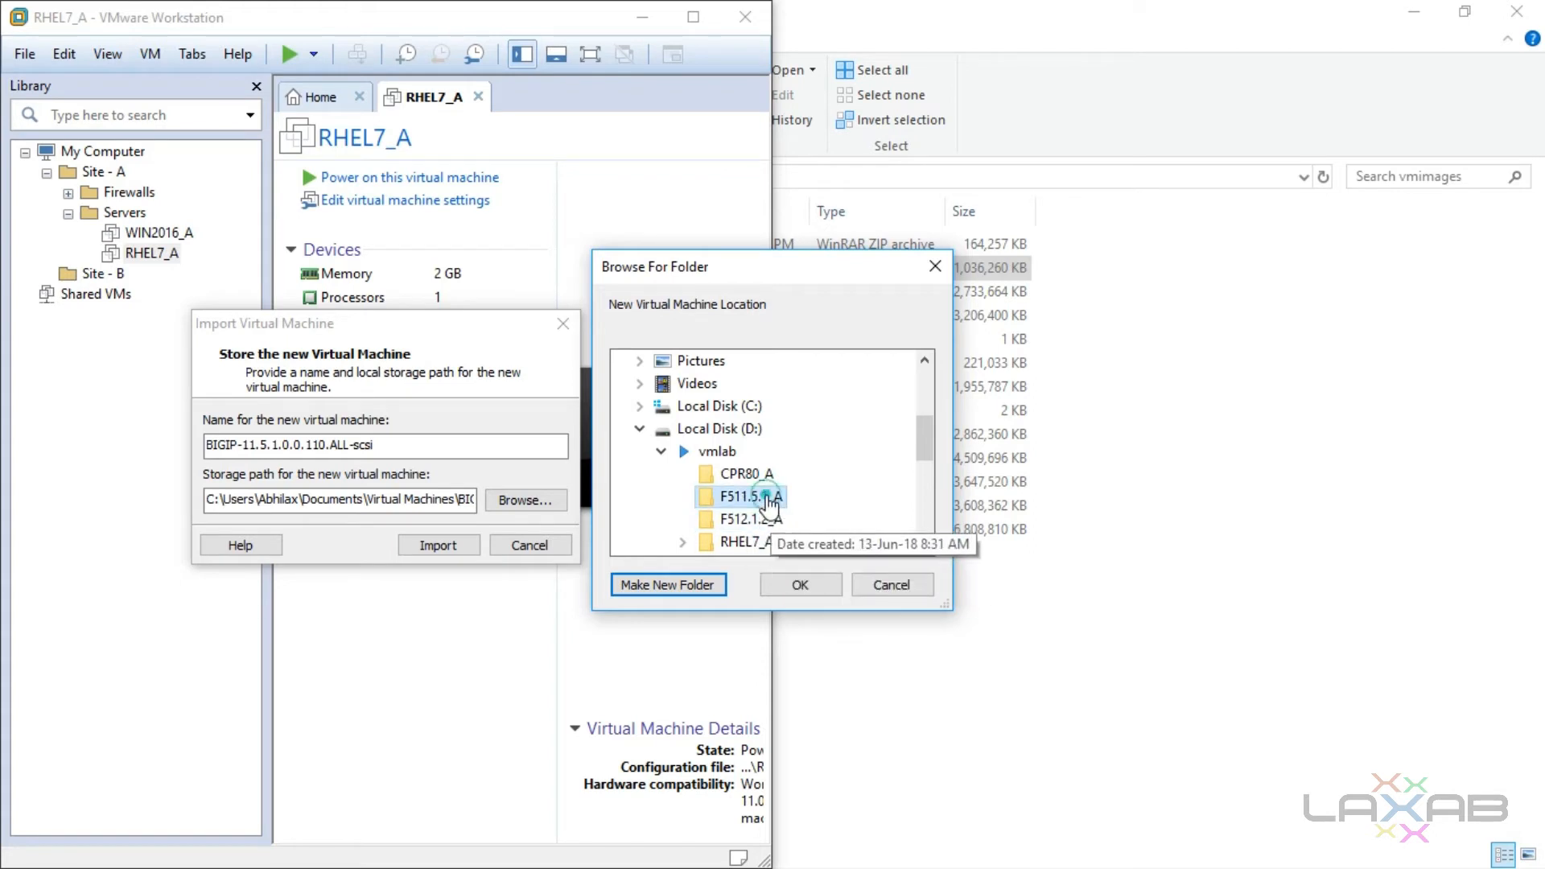
pyautogui.click(799, 584)
# Name the new virtual machine F511.5.1_A, import it and accept the license agreement.
pyautogui.click(387, 449)
pyautogui.doubleClick(387, 448)
pyautogui.write('F511.5.1_A')
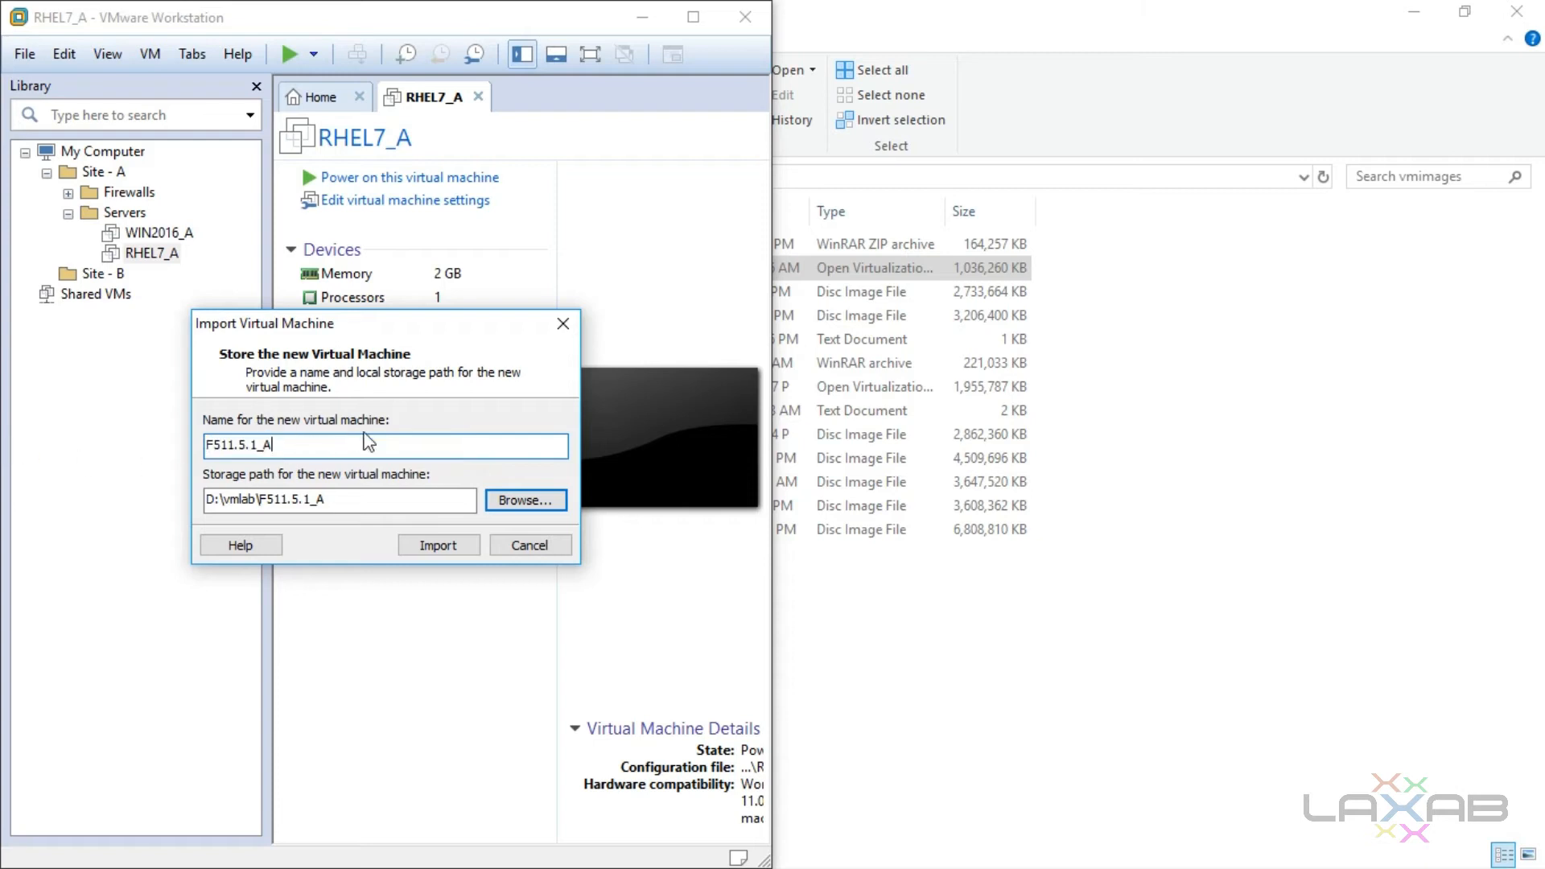
pyautogui.click(437, 544)
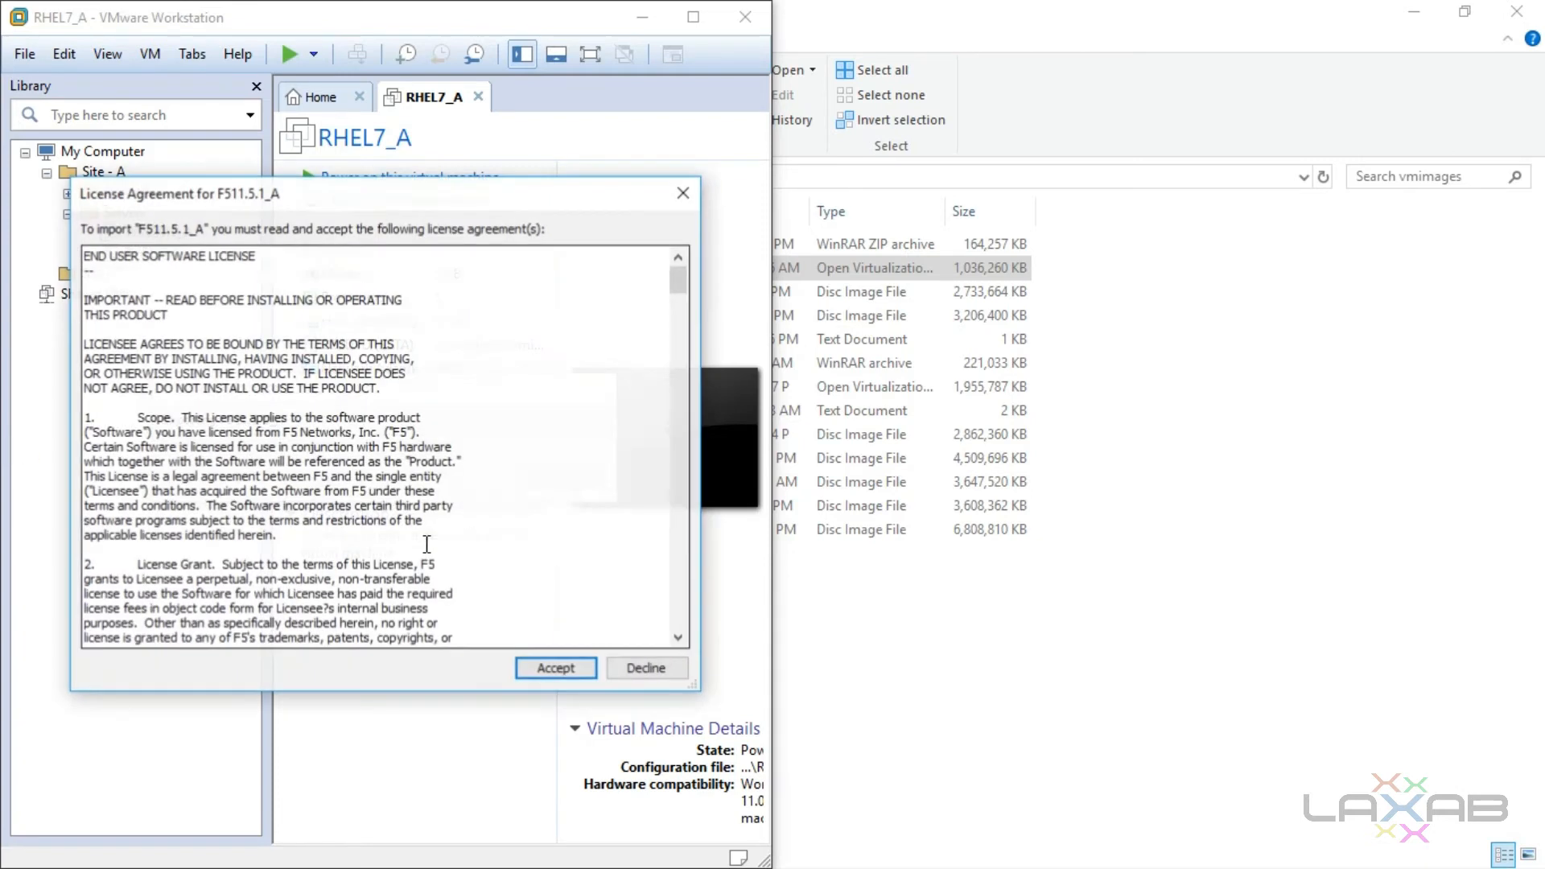
pyautogui.click(580, 676)
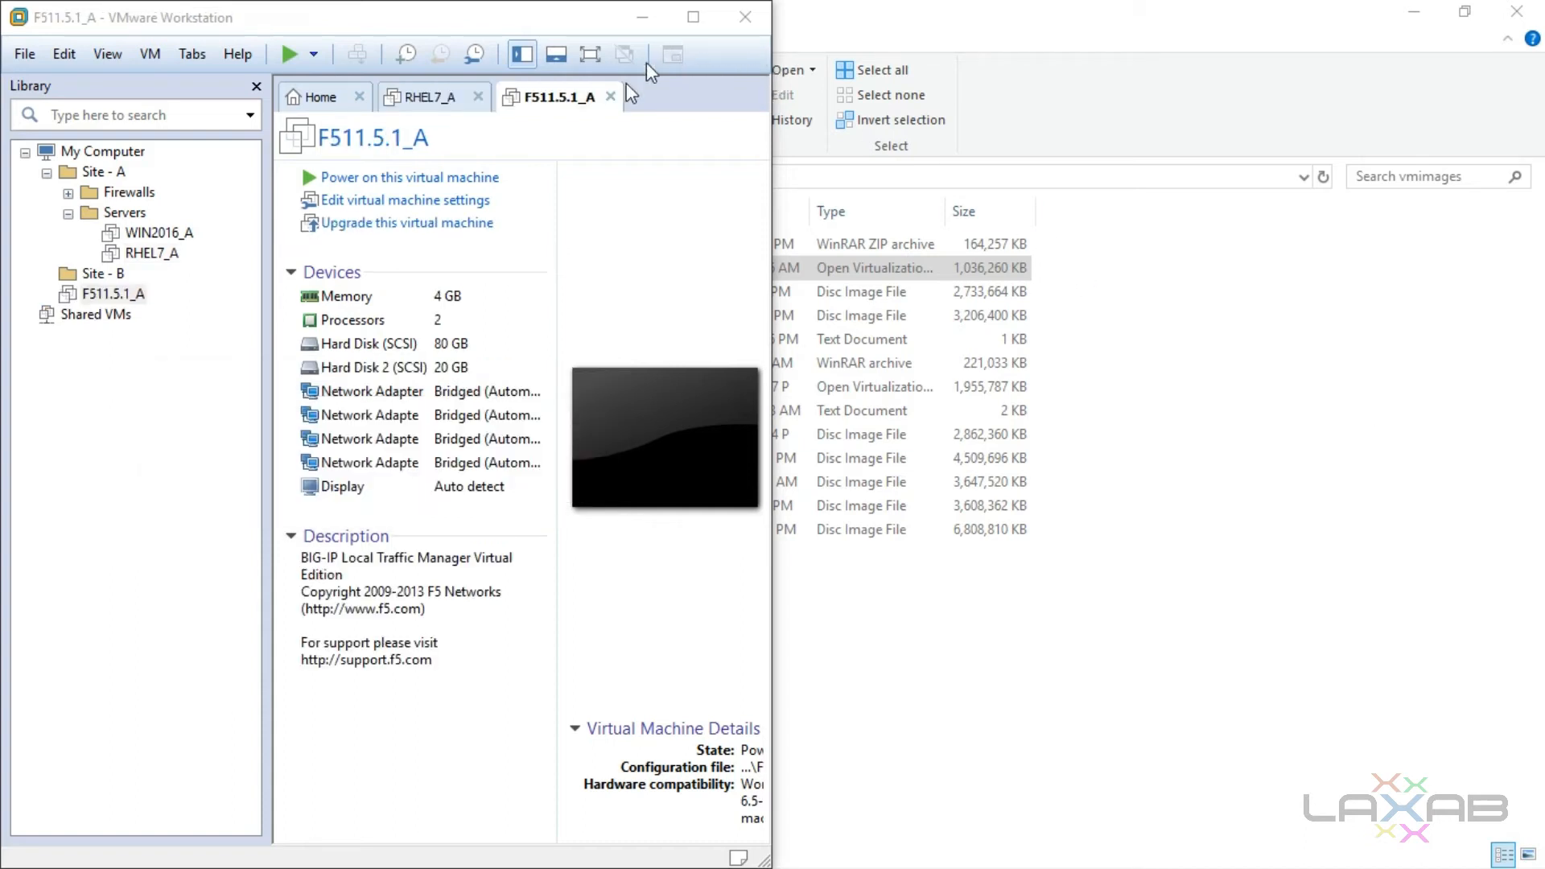
# Connect the first network adapter of F511.5.1_A to the custom virtual network VMnet0 (NAT).
pyautogui.doubleClick(690, 20)
pyautogui.click(113, 285)
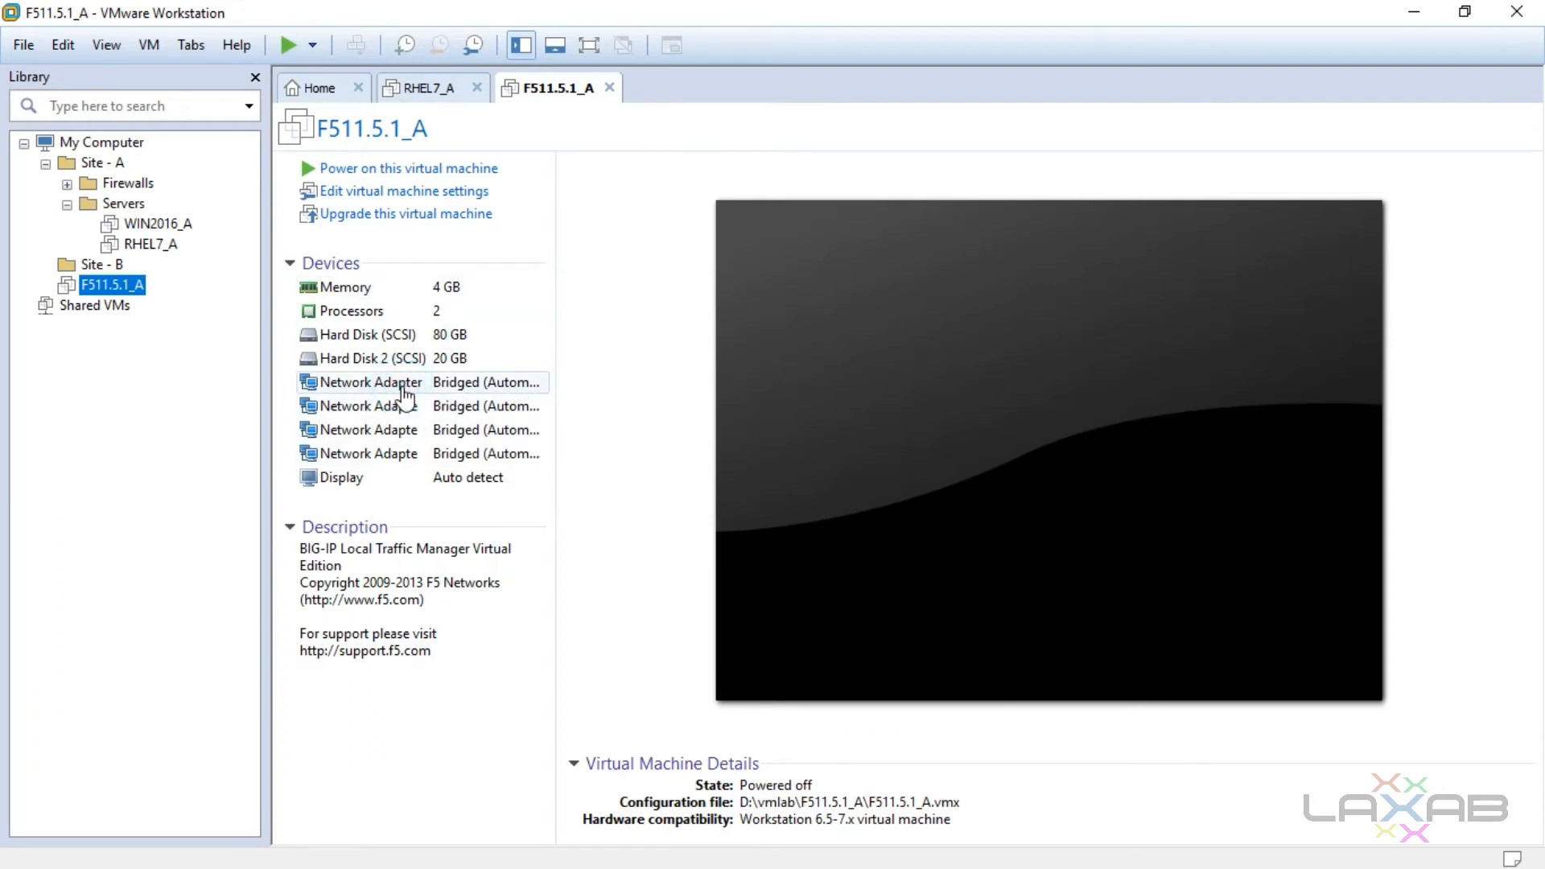
pyautogui.click(391, 383)
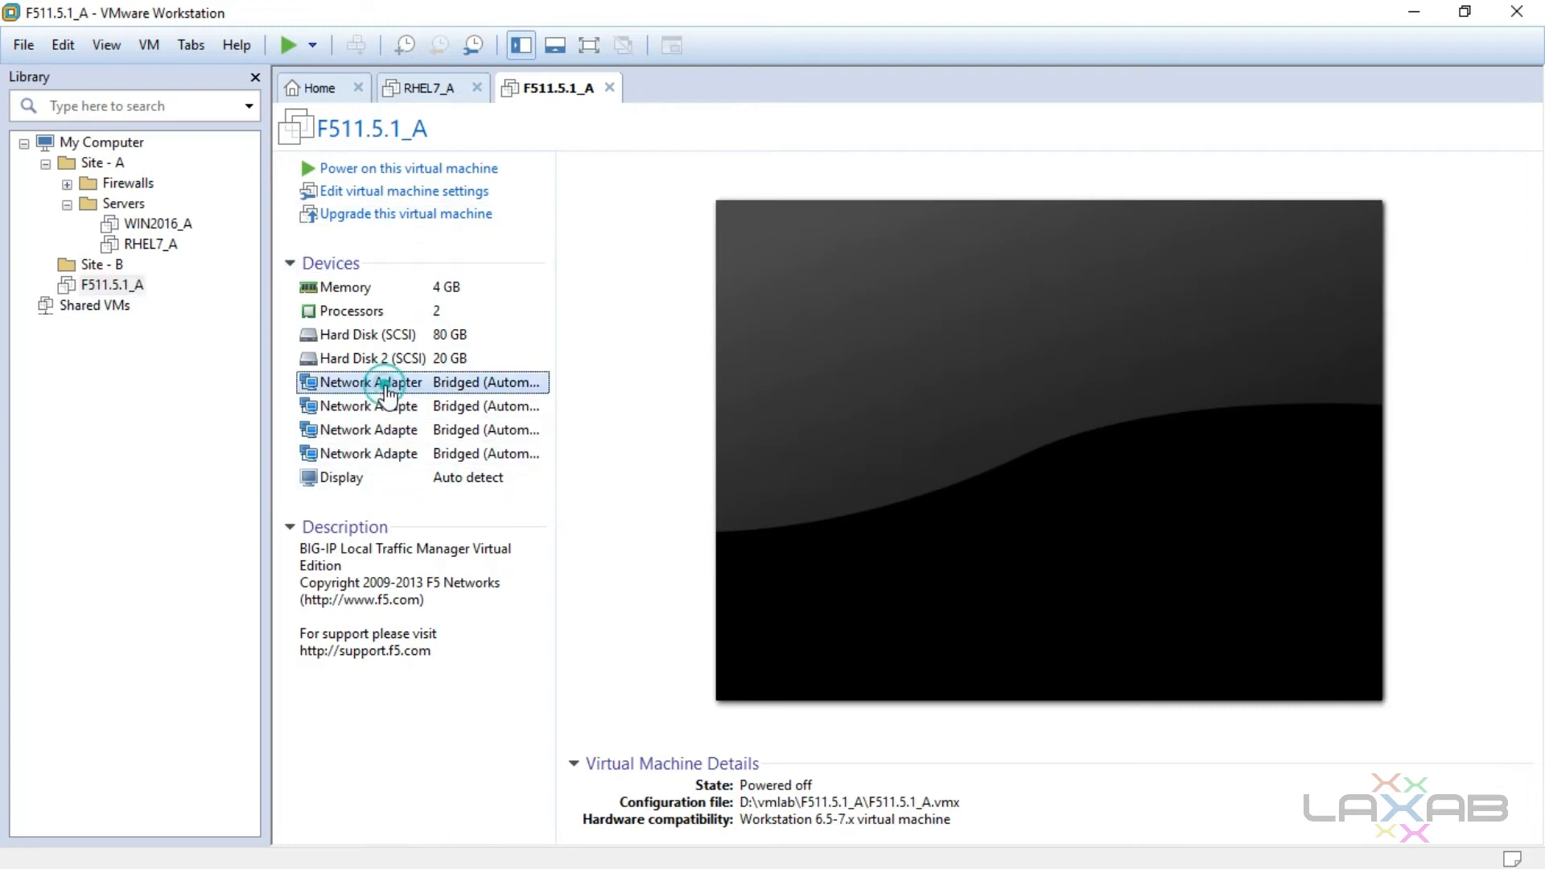
pyautogui.click(393, 385)
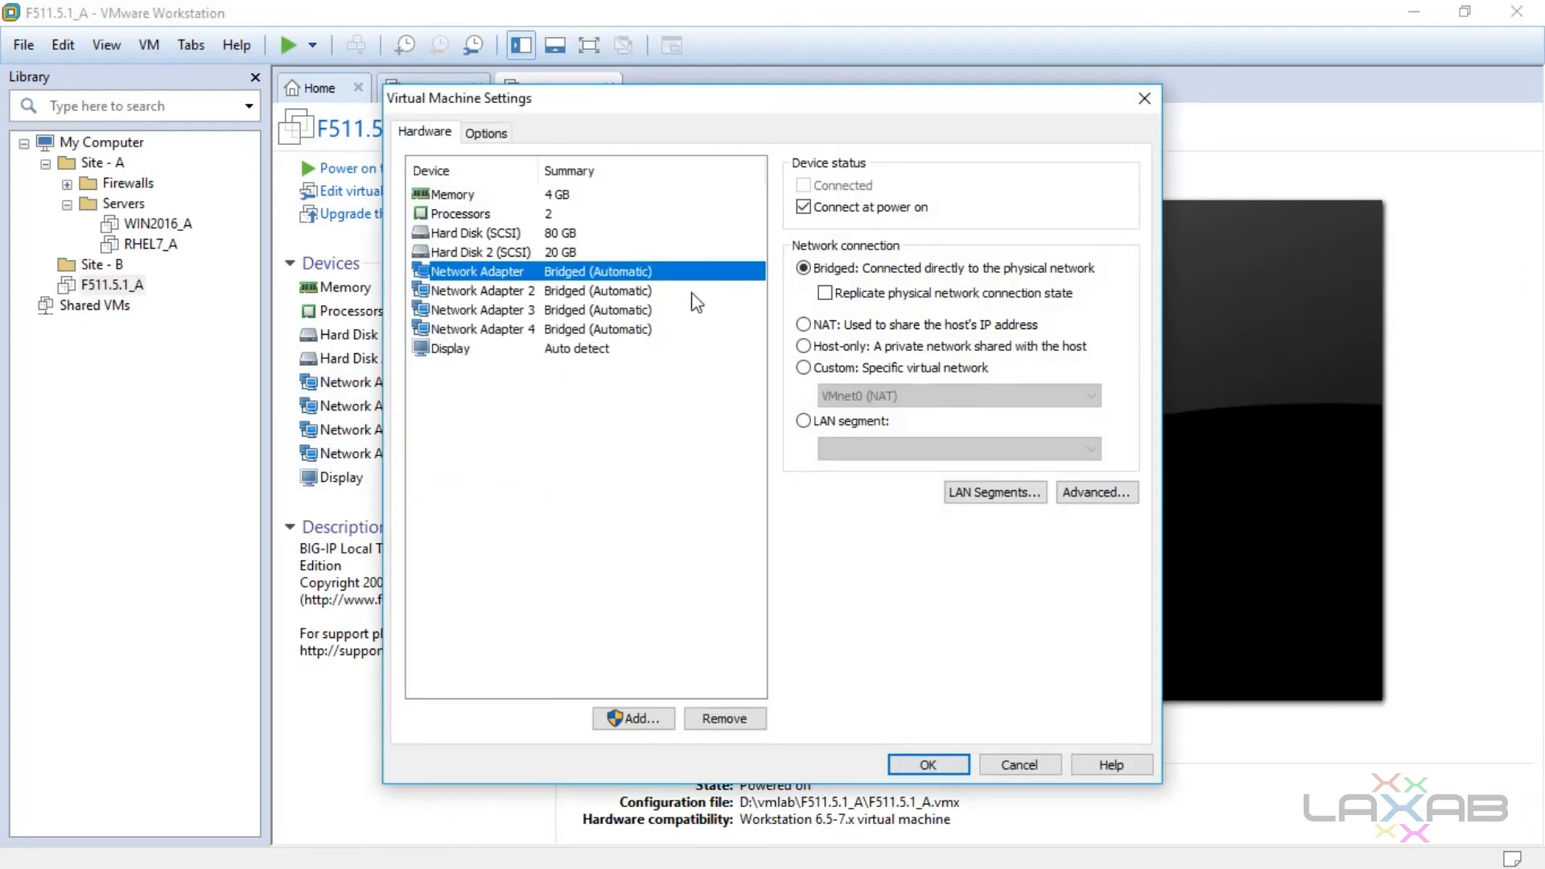
pyautogui.click(804, 368)
pyautogui.click(889, 396)
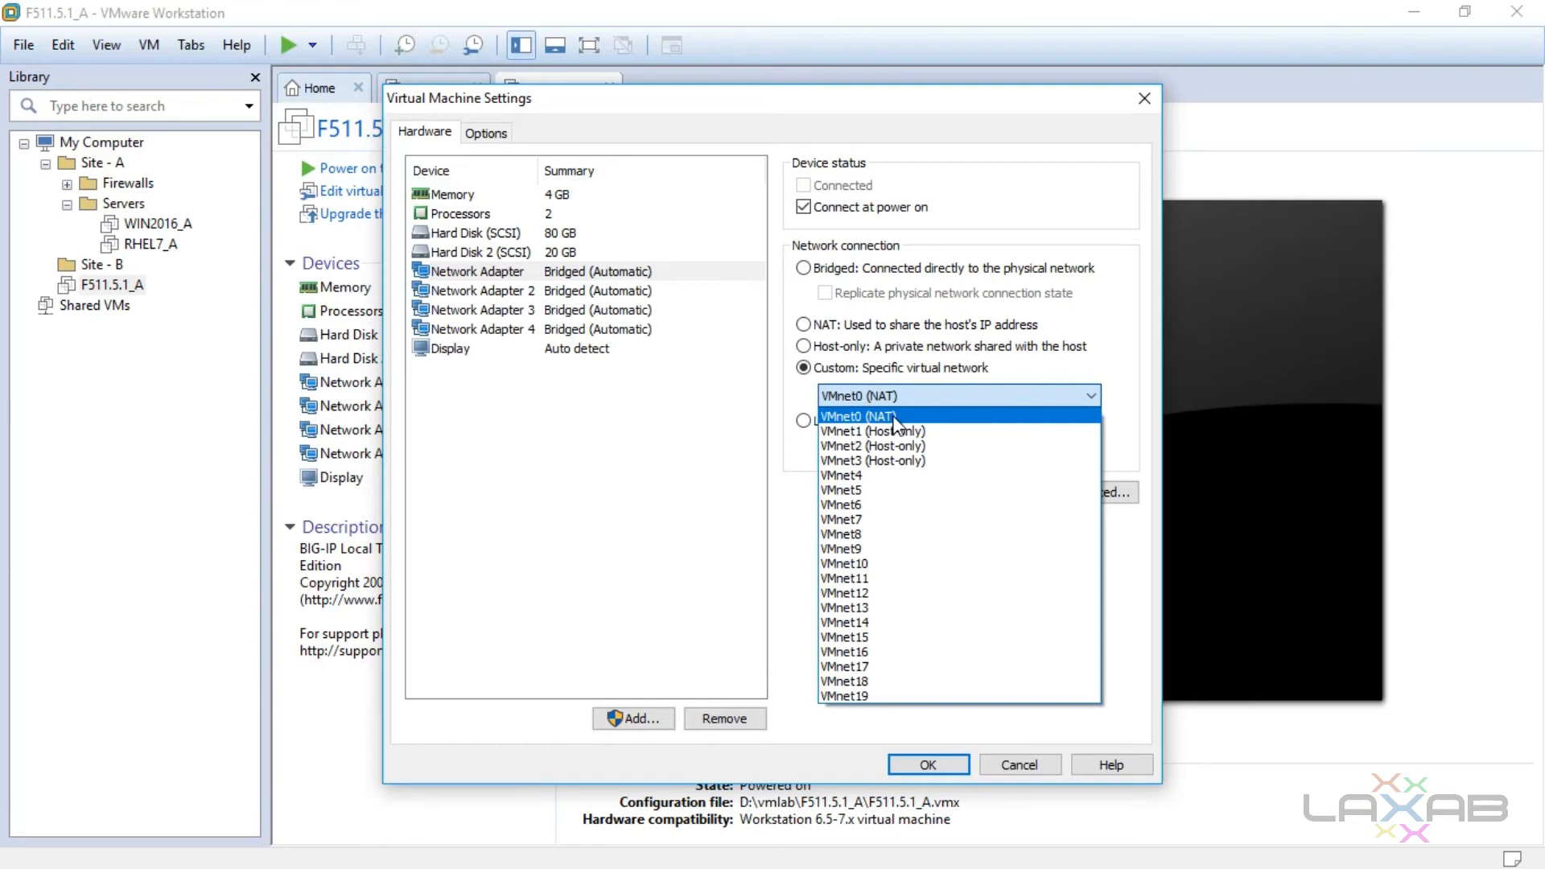
pyautogui.click(896, 417)
# Connect Network Adapter 2 to the custom virtual network VMnet1 (Host-only).
pyautogui.click(639, 289)
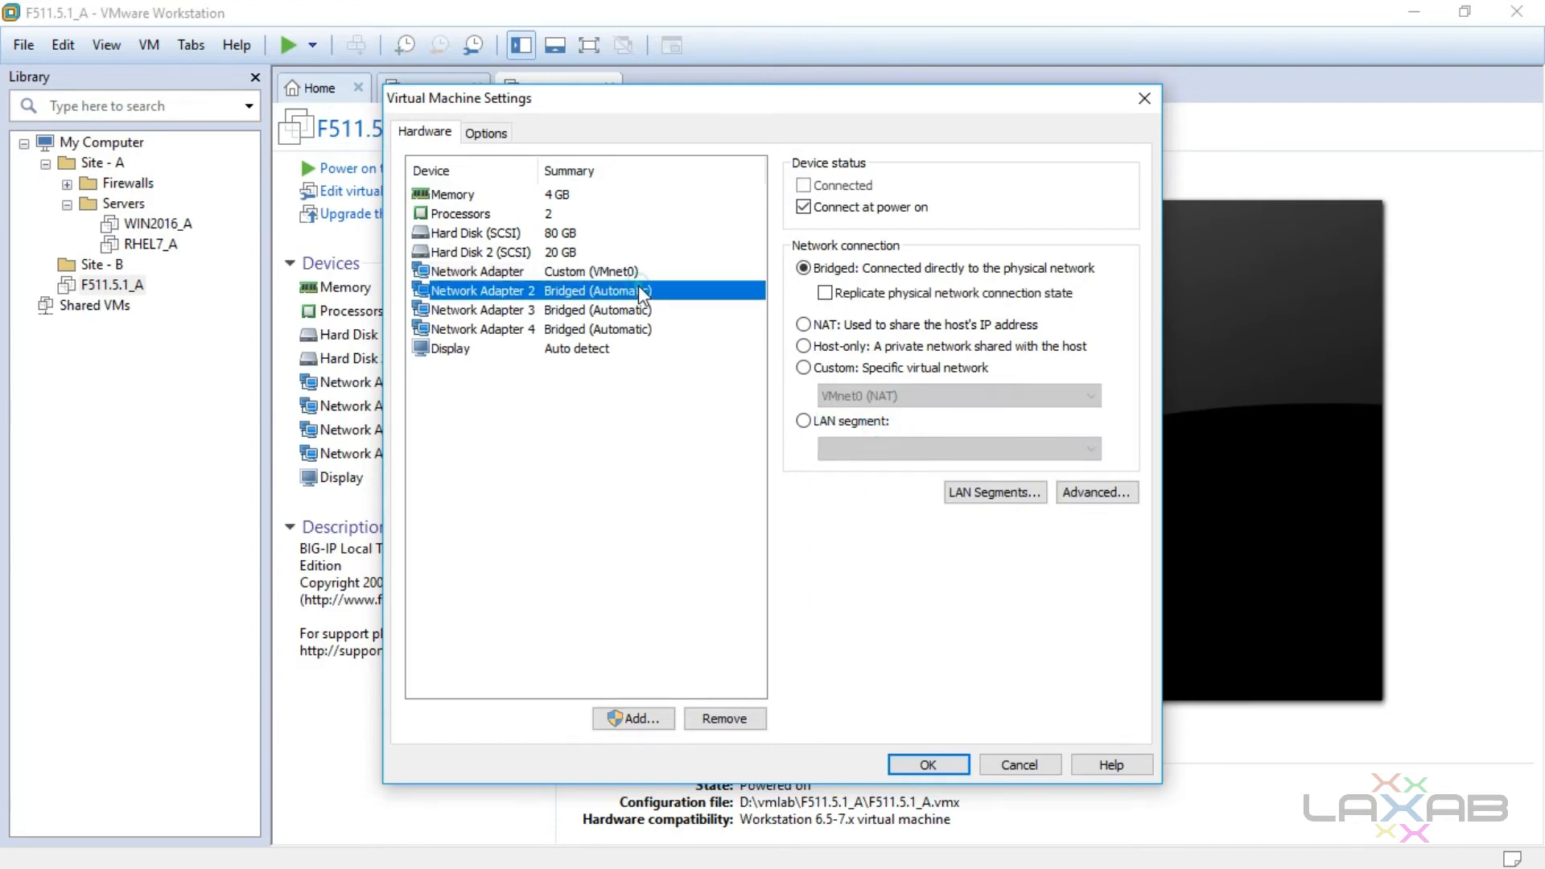
pyautogui.click(856, 368)
pyautogui.click(885, 395)
pyautogui.click(884, 431)
# Connect Network Adapter 3 to the custom virtual network VMnet2 (Host-only).
pyautogui.click(627, 310)
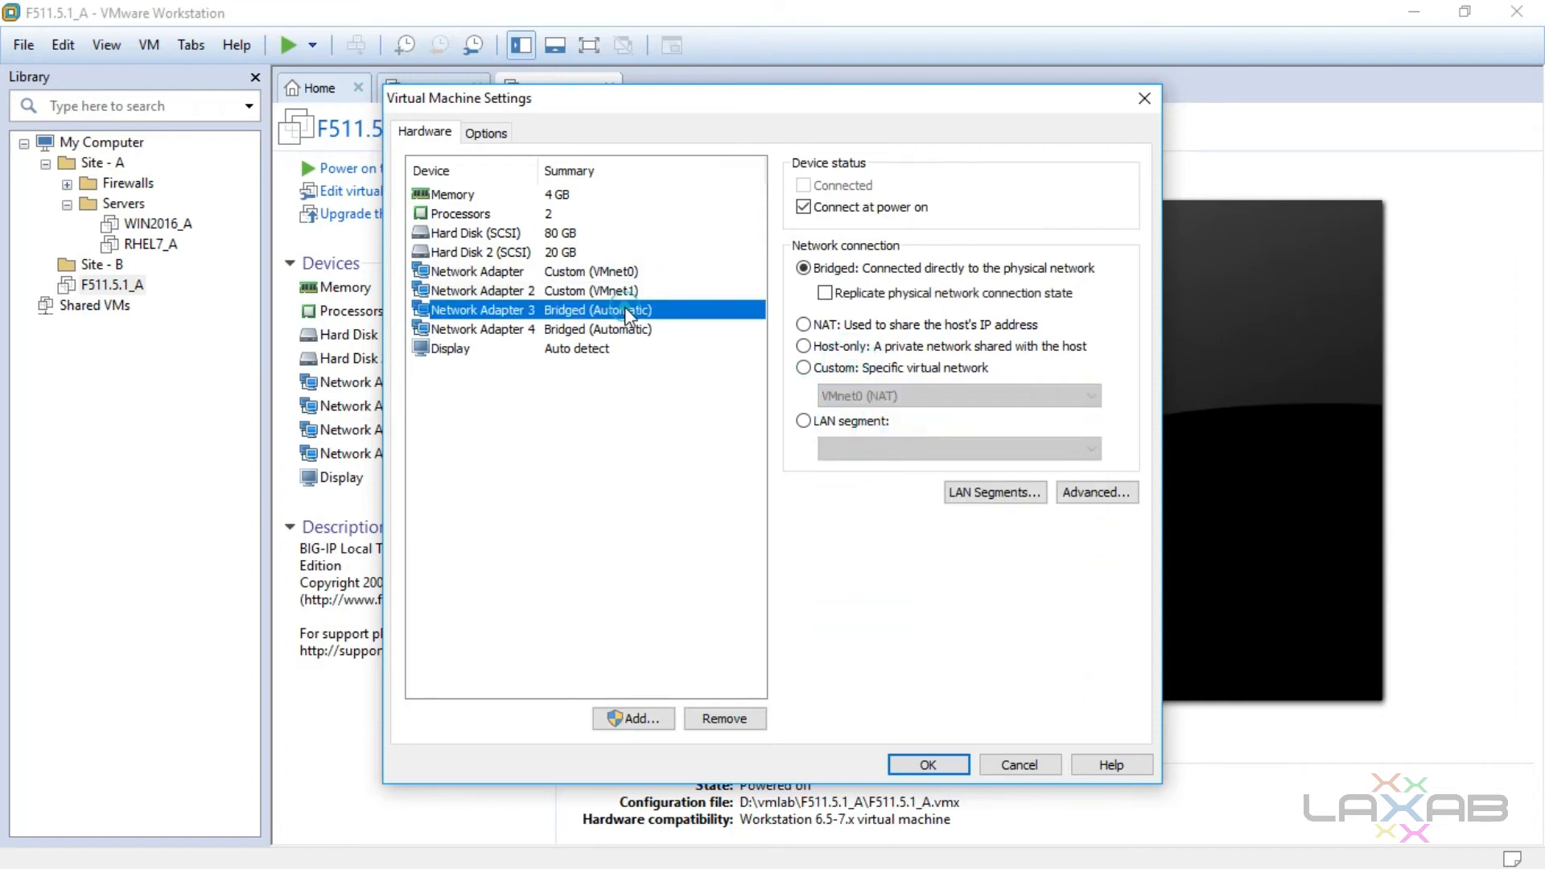
pyautogui.click(855, 369)
pyautogui.click(885, 395)
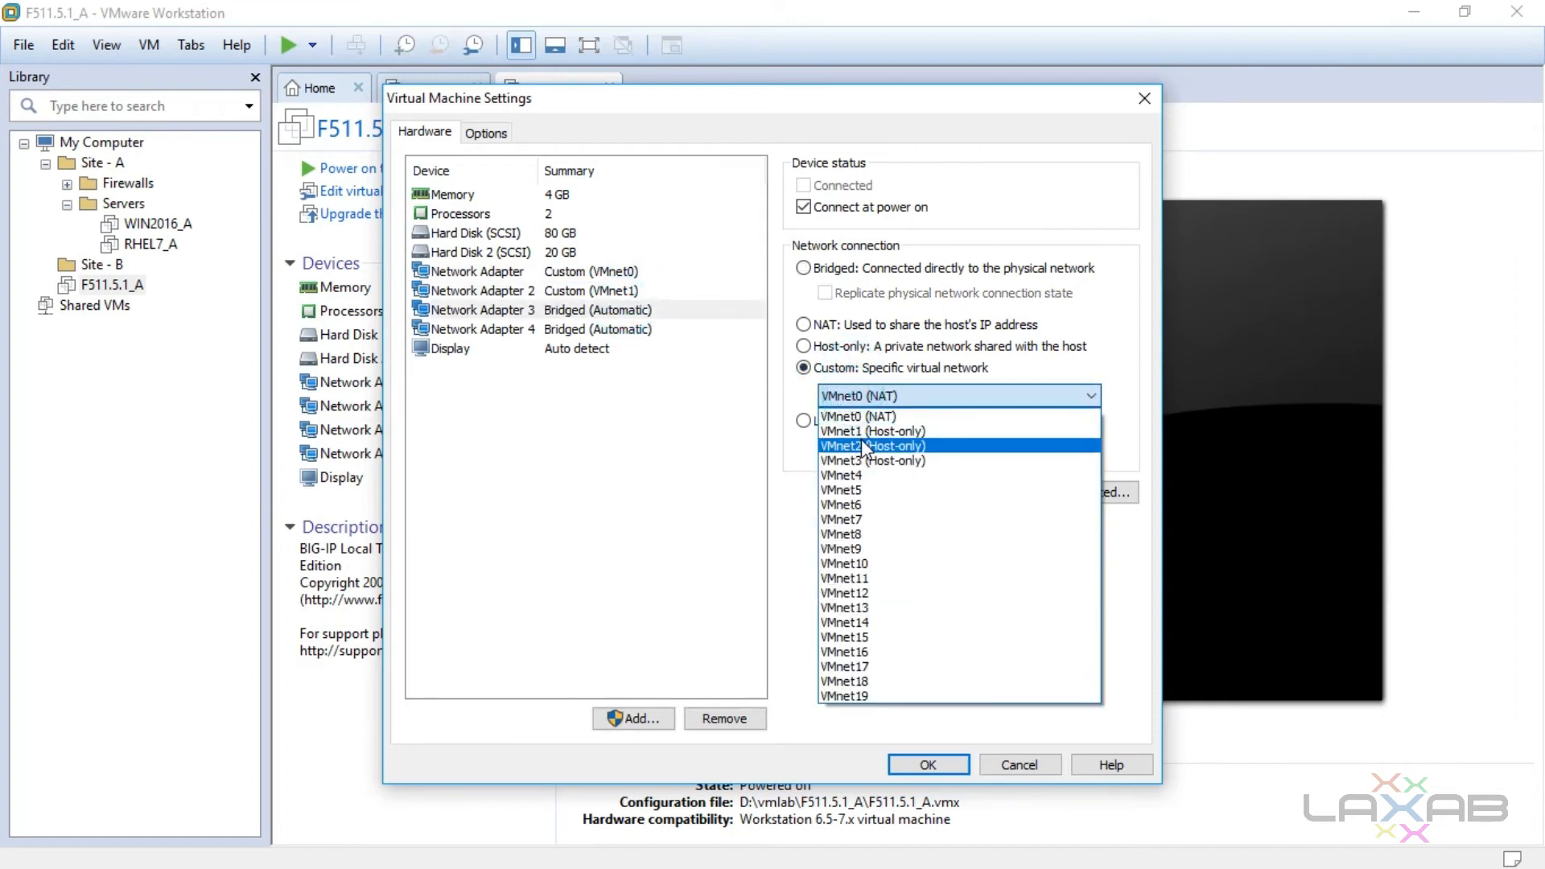
pyautogui.click(870, 446)
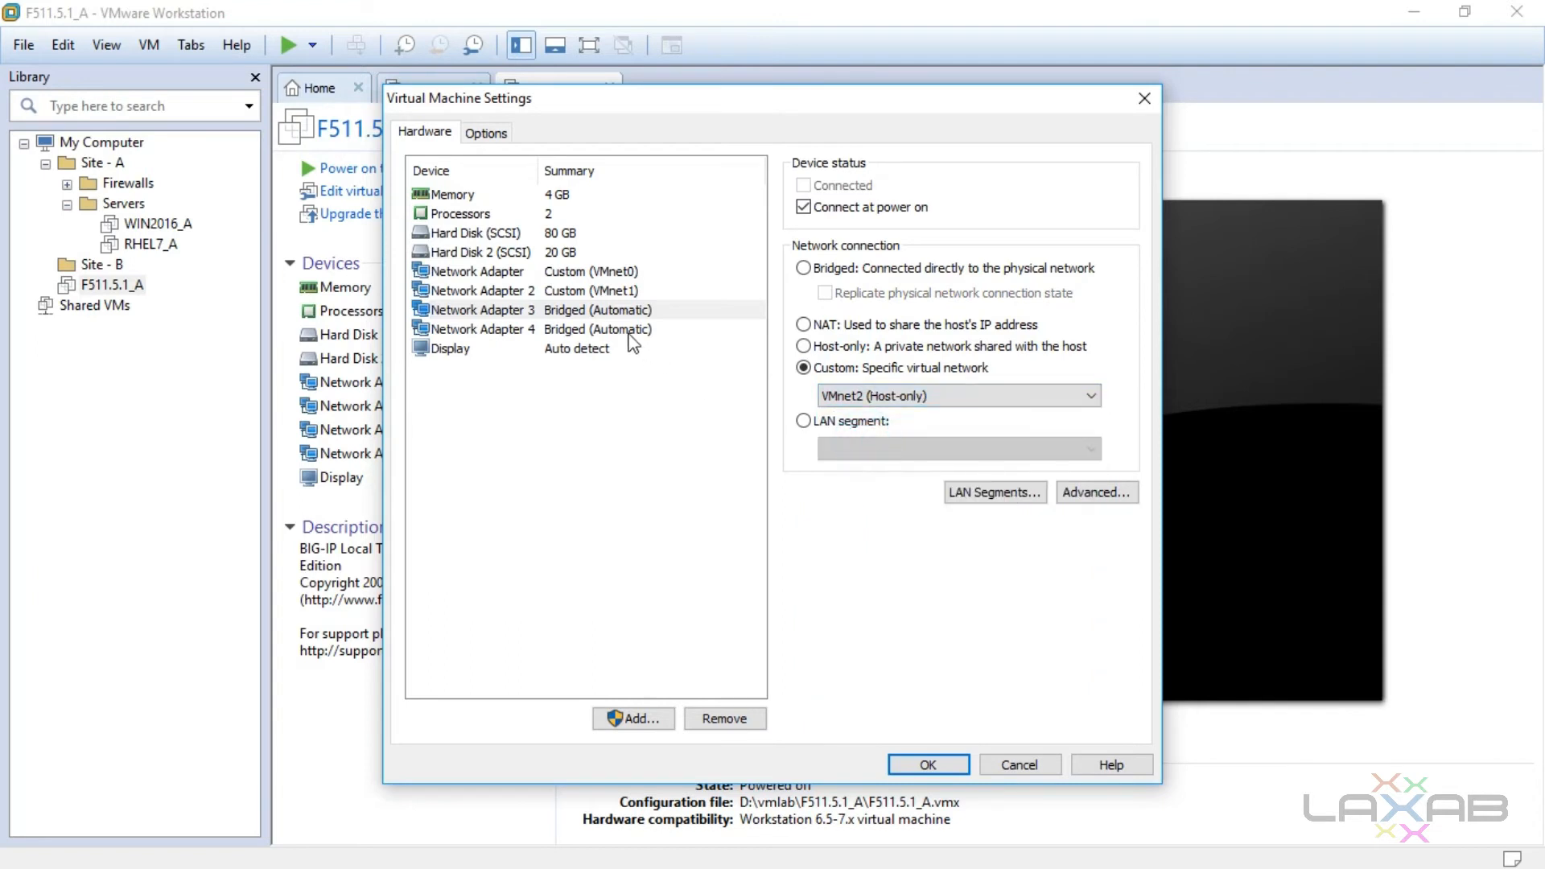
# Connect Network Adapter 4 to the custom virtual network VMnet3 (Host-only) and save the virtual machine settings.
pyautogui.click(629, 330)
pyautogui.click(853, 367)
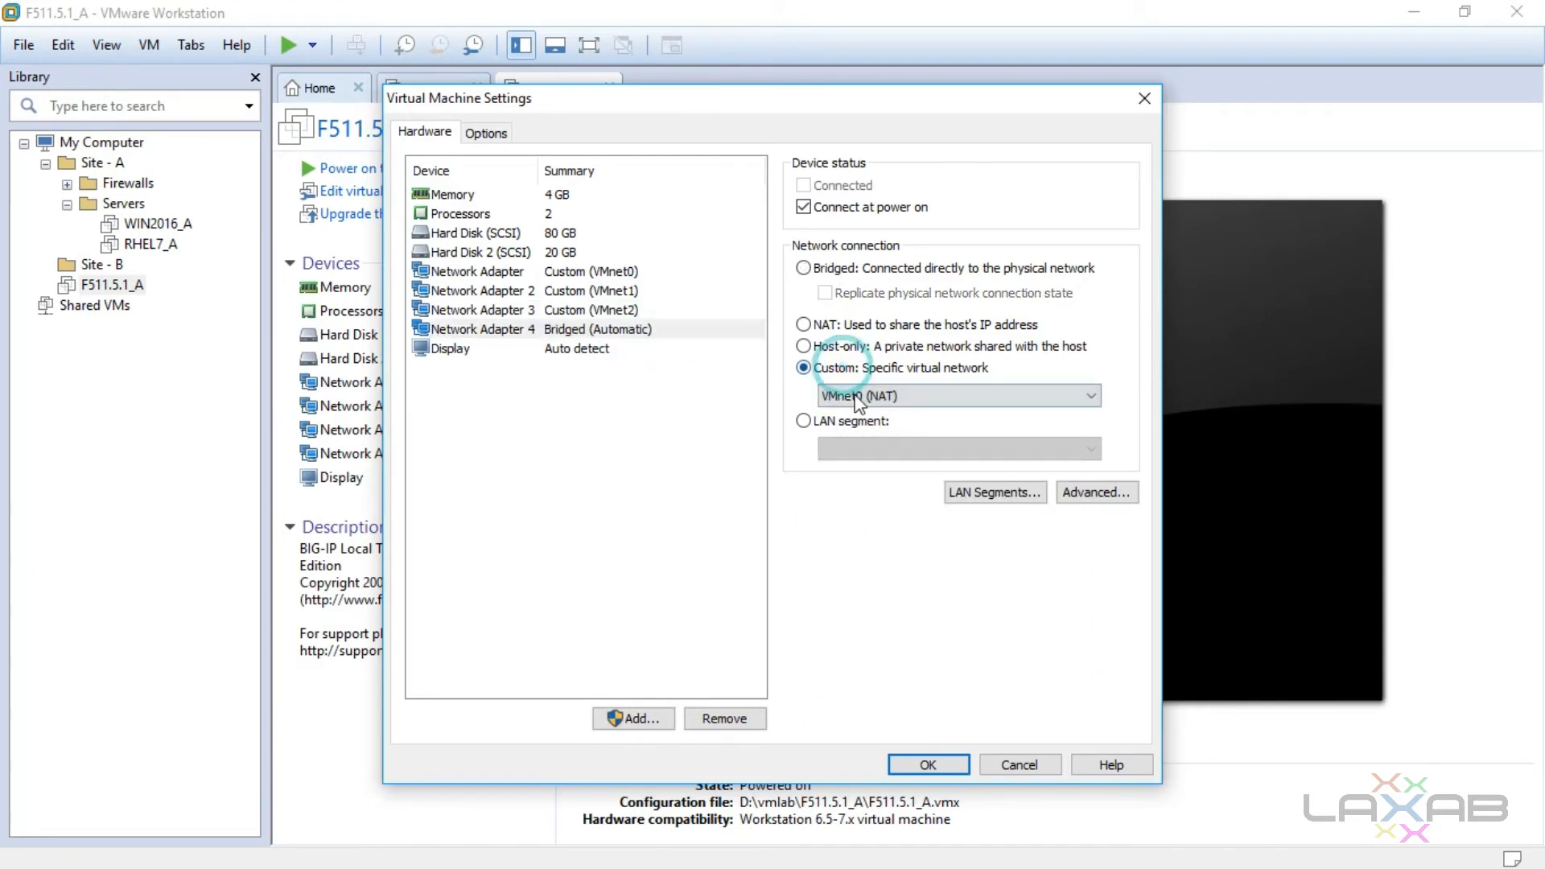
pyautogui.click(857, 395)
pyautogui.click(899, 461)
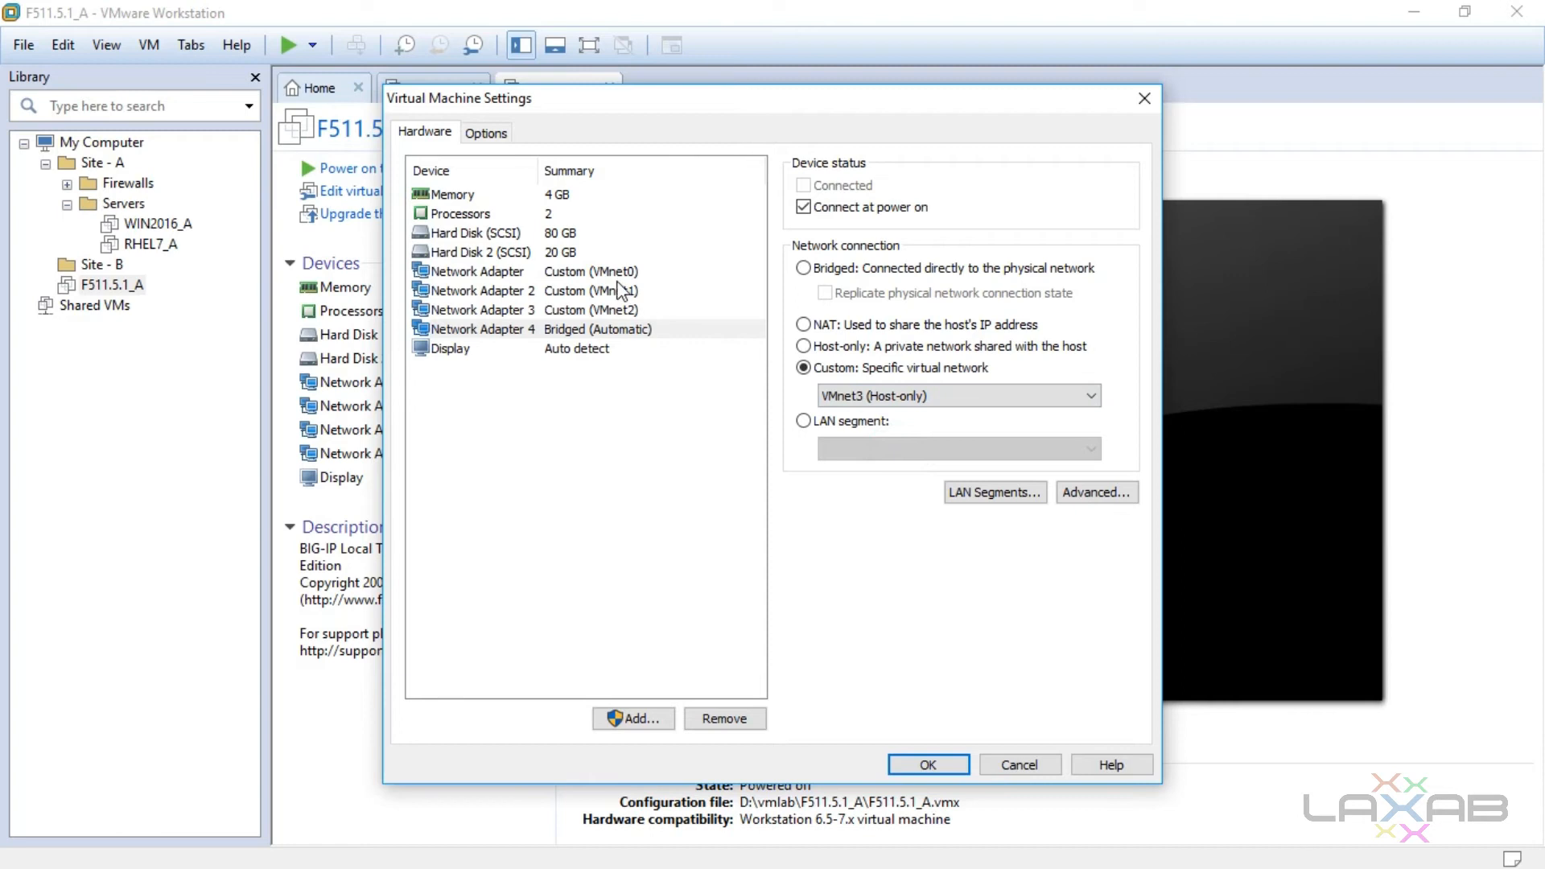
pyautogui.click(622, 290)
pyautogui.click(565, 193)
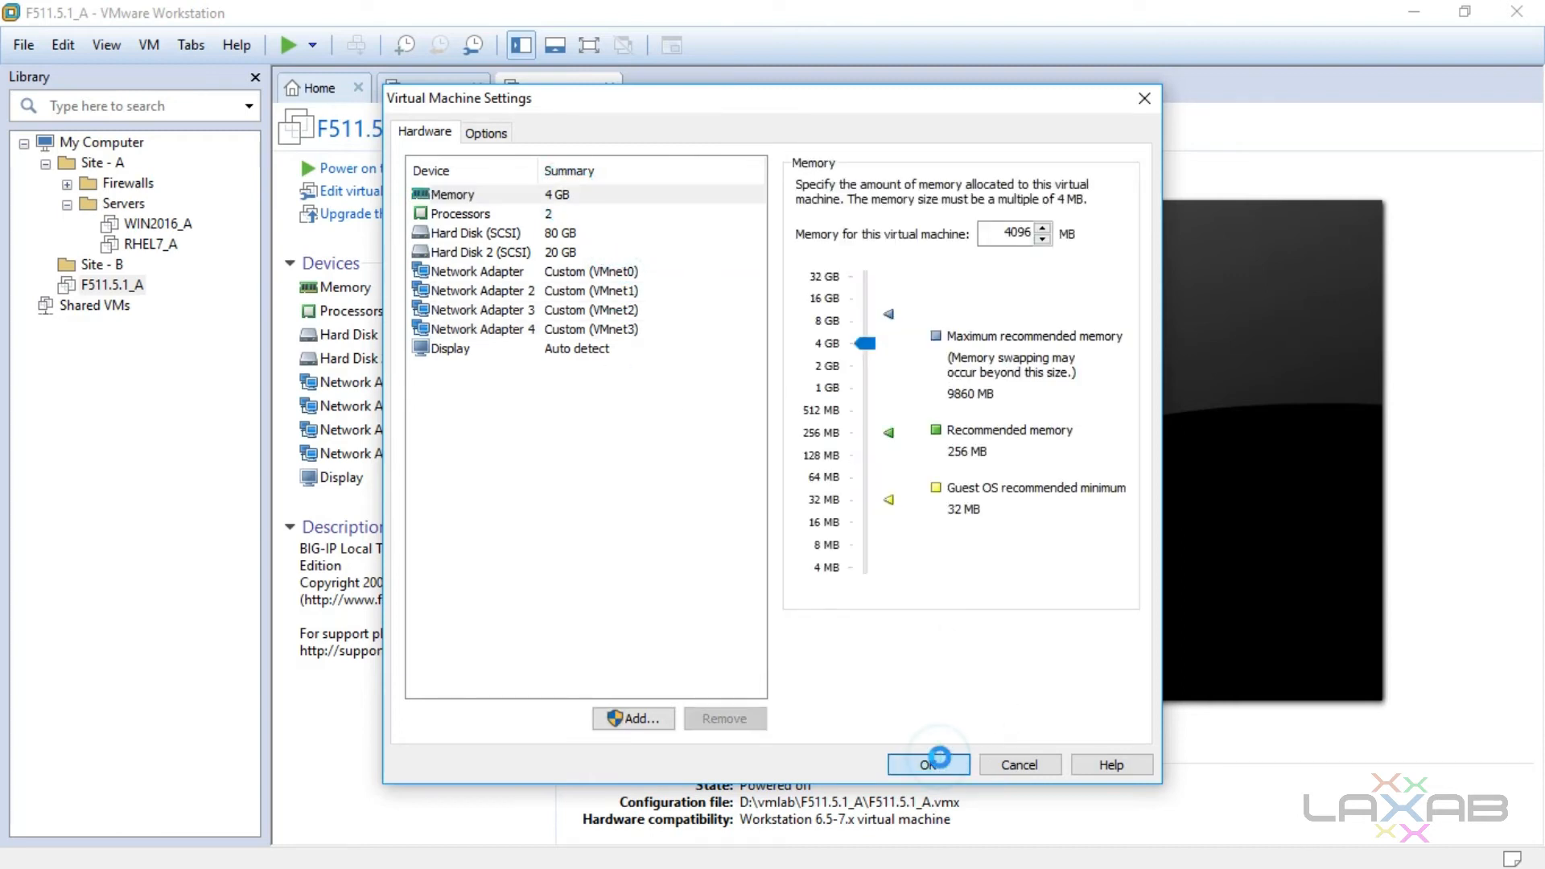
pyautogui.click(941, 763)
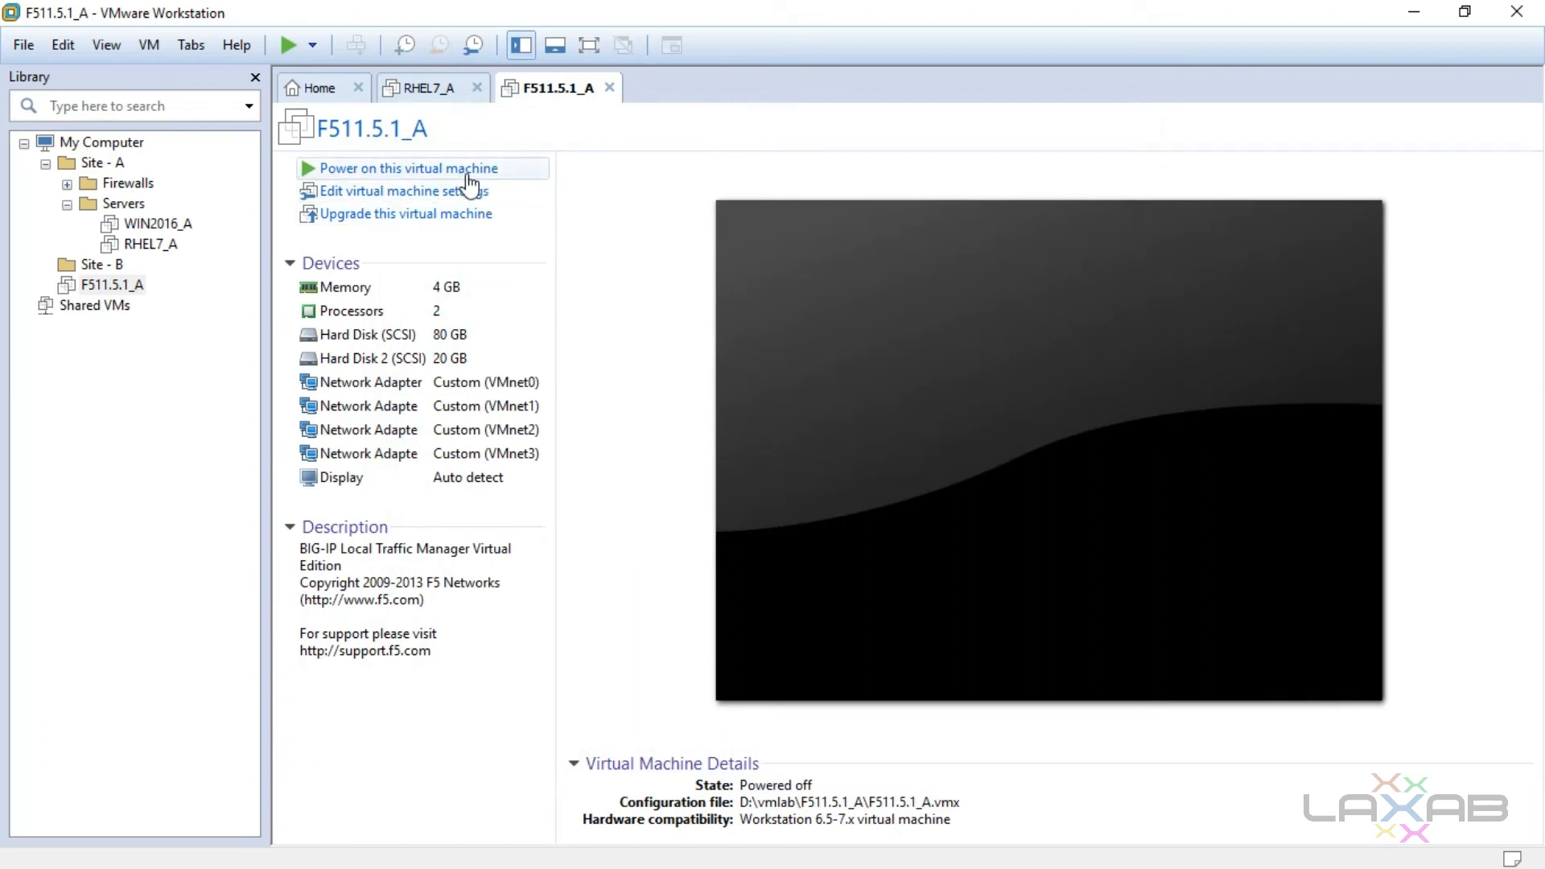
# Power on F511.5.1_A, hide the library sidebar and boot the BIG-IP 11.5.1 Build 0.0.110 entry.
pyautogui.click(444, 171)
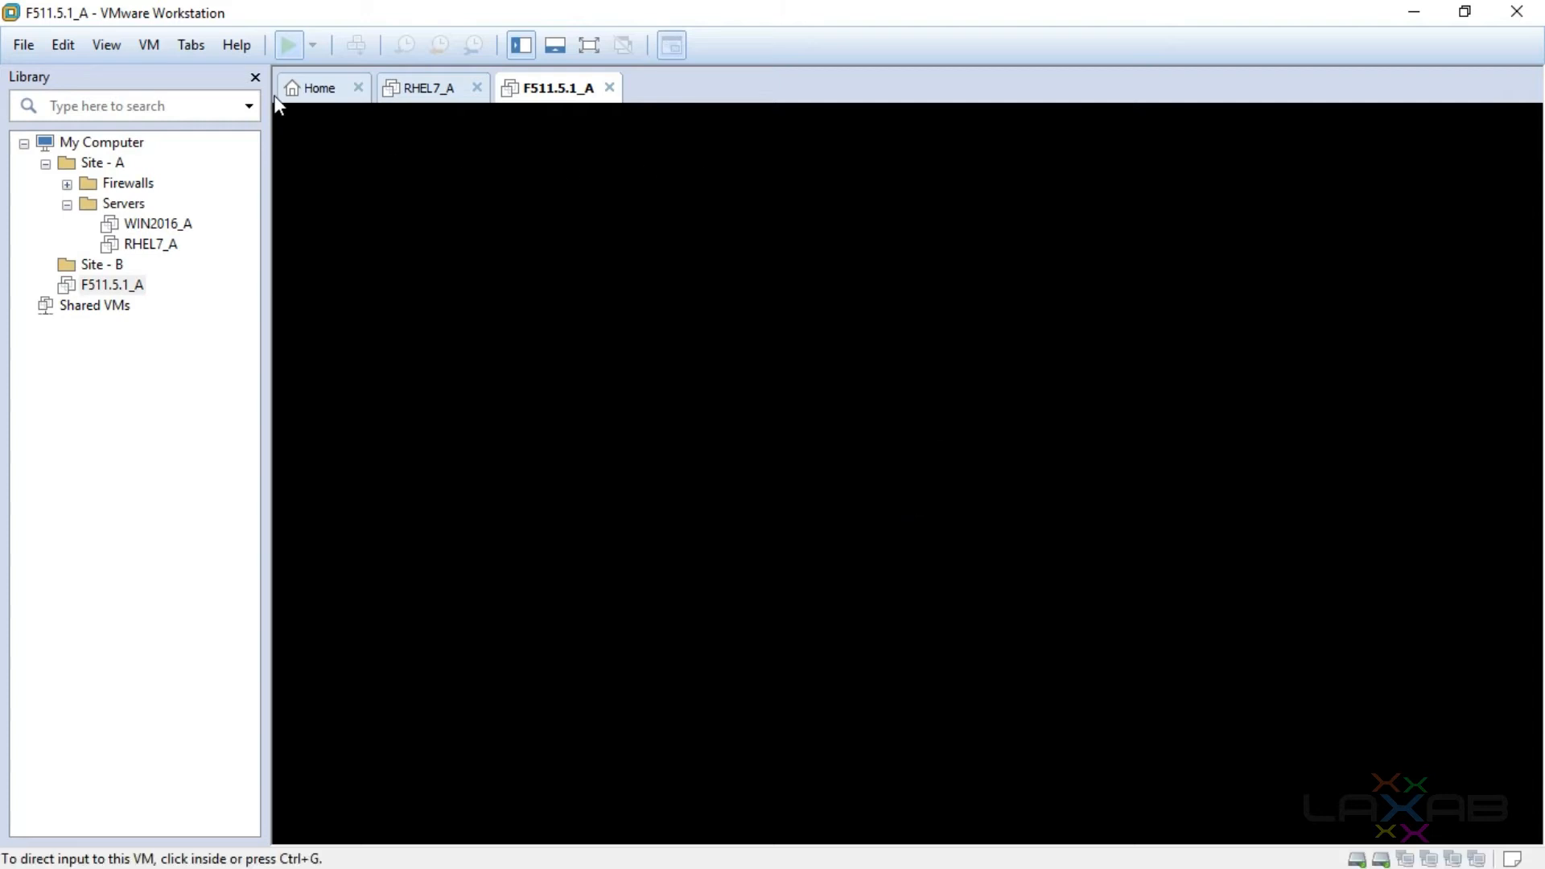
pyautogui.click(256, 78)
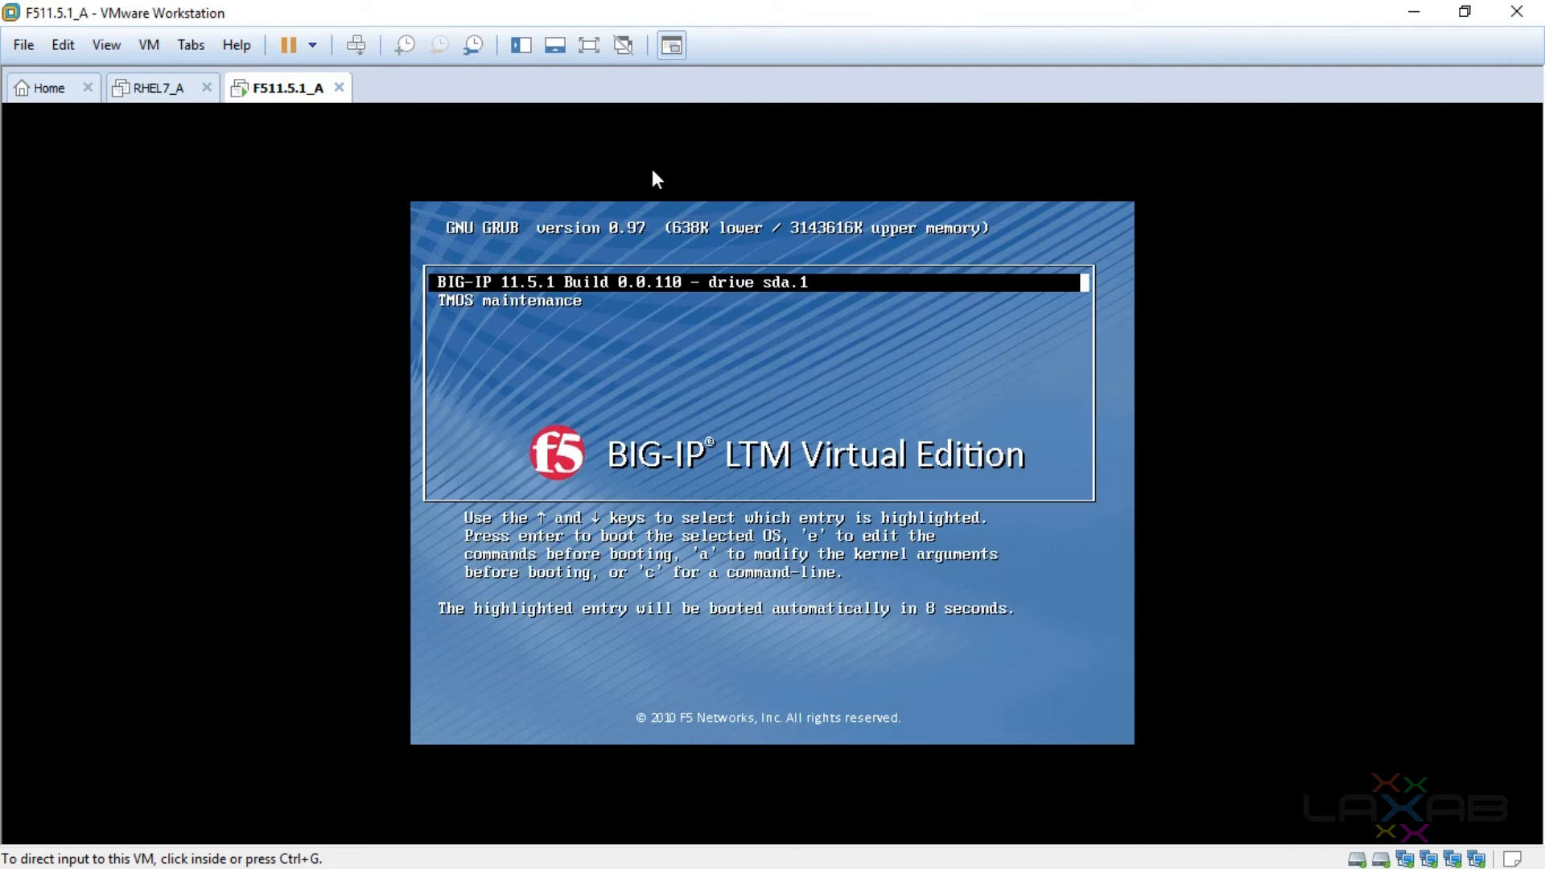
pyautogui.click(811, 337)
pyautogui.press('Down')
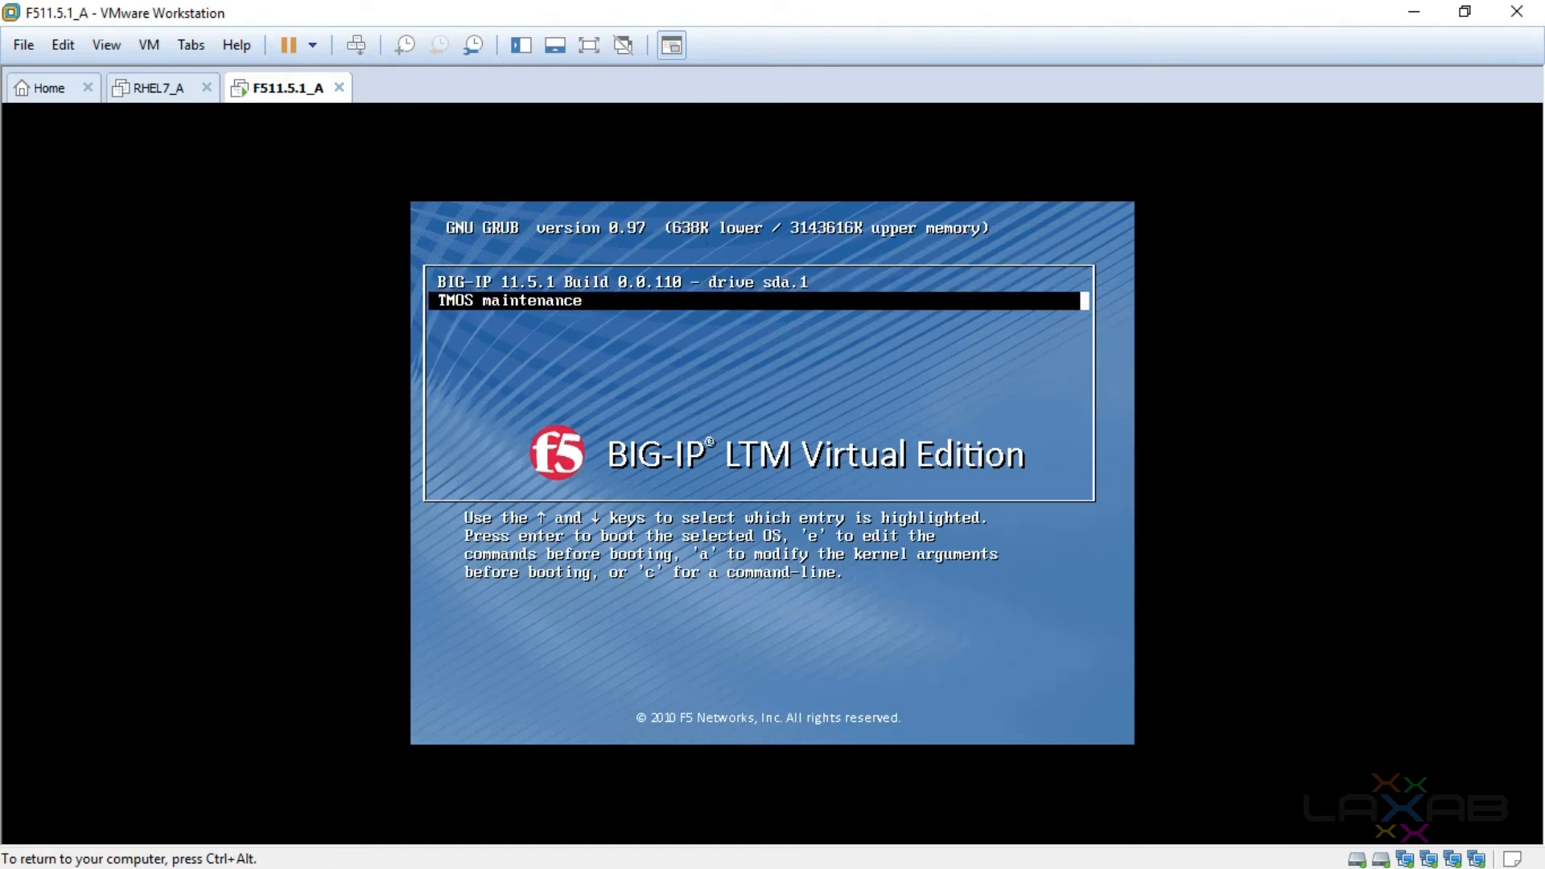
pyautogui.press('Up')
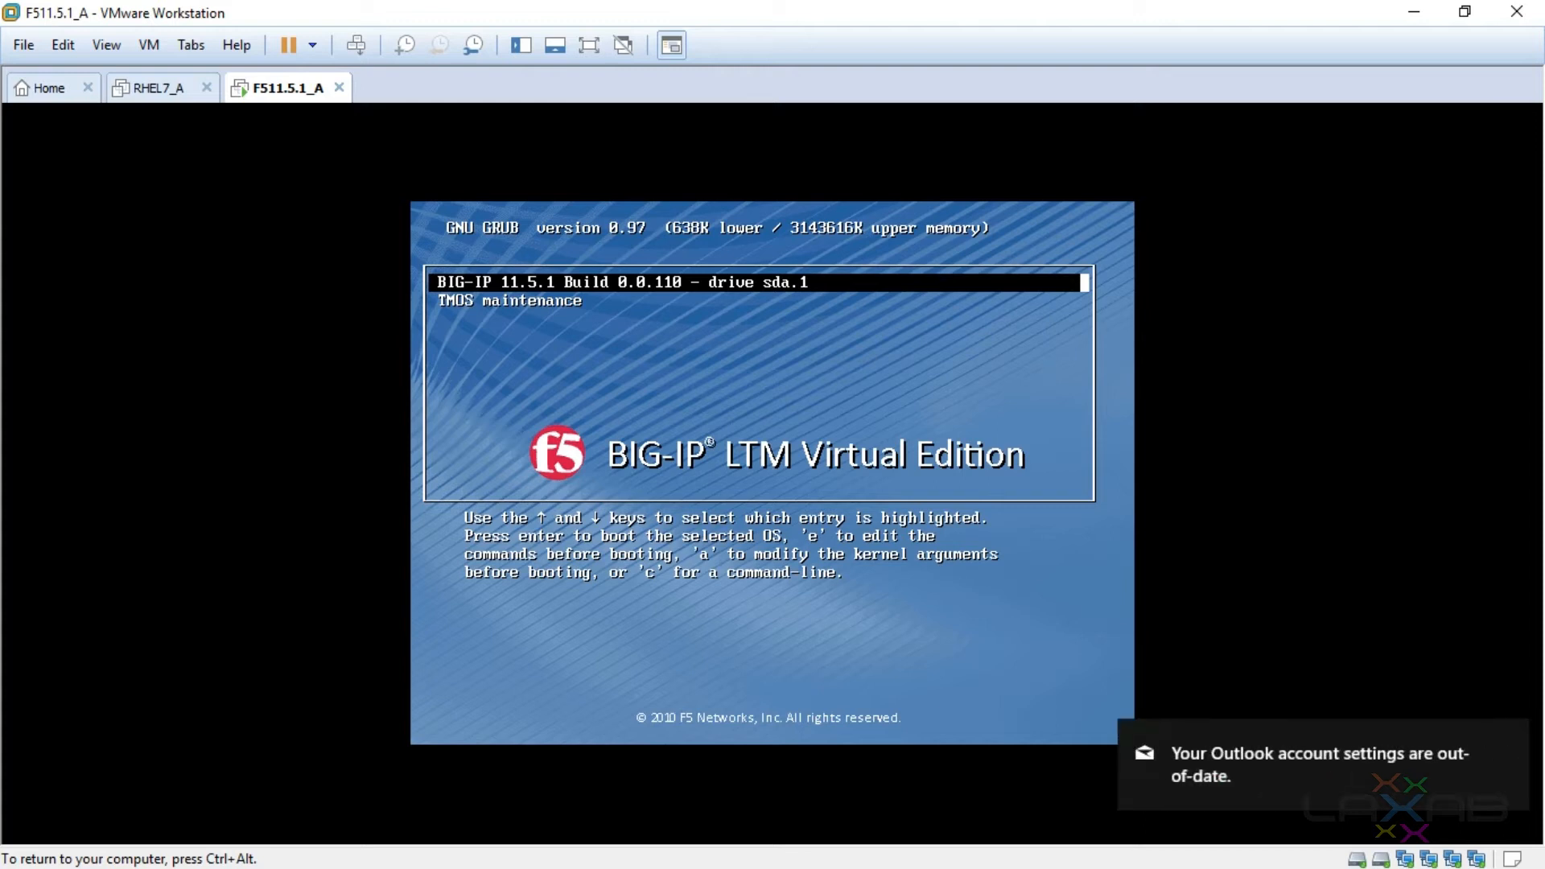
pyautogui.press('Return')
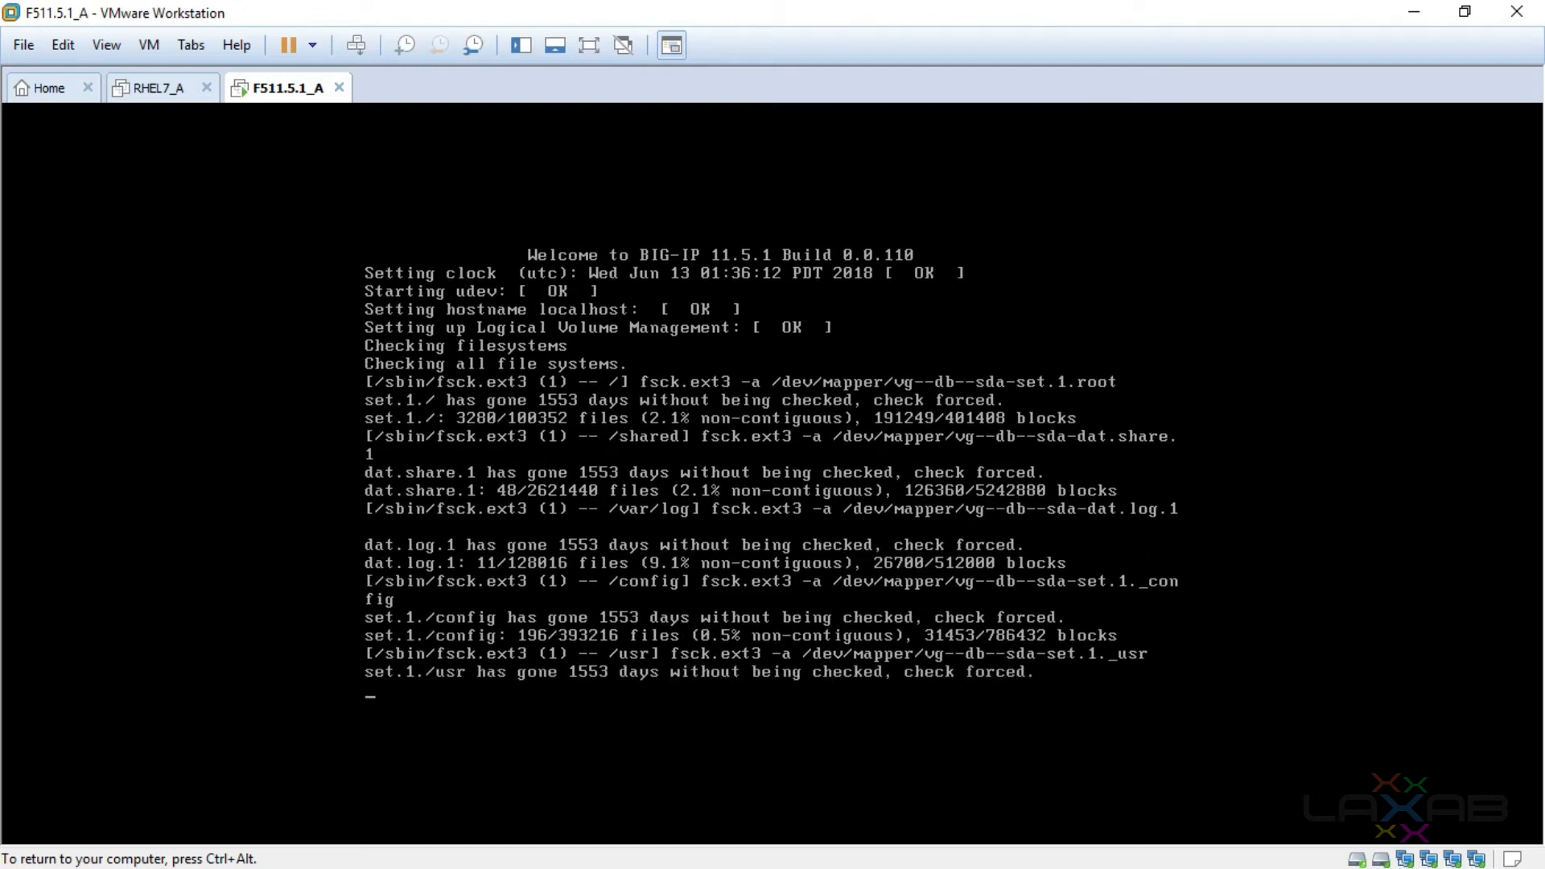
# Log in to the BIG-IP console as root with the account password.
pyautogui.hotkey('ctrl', 'alt')
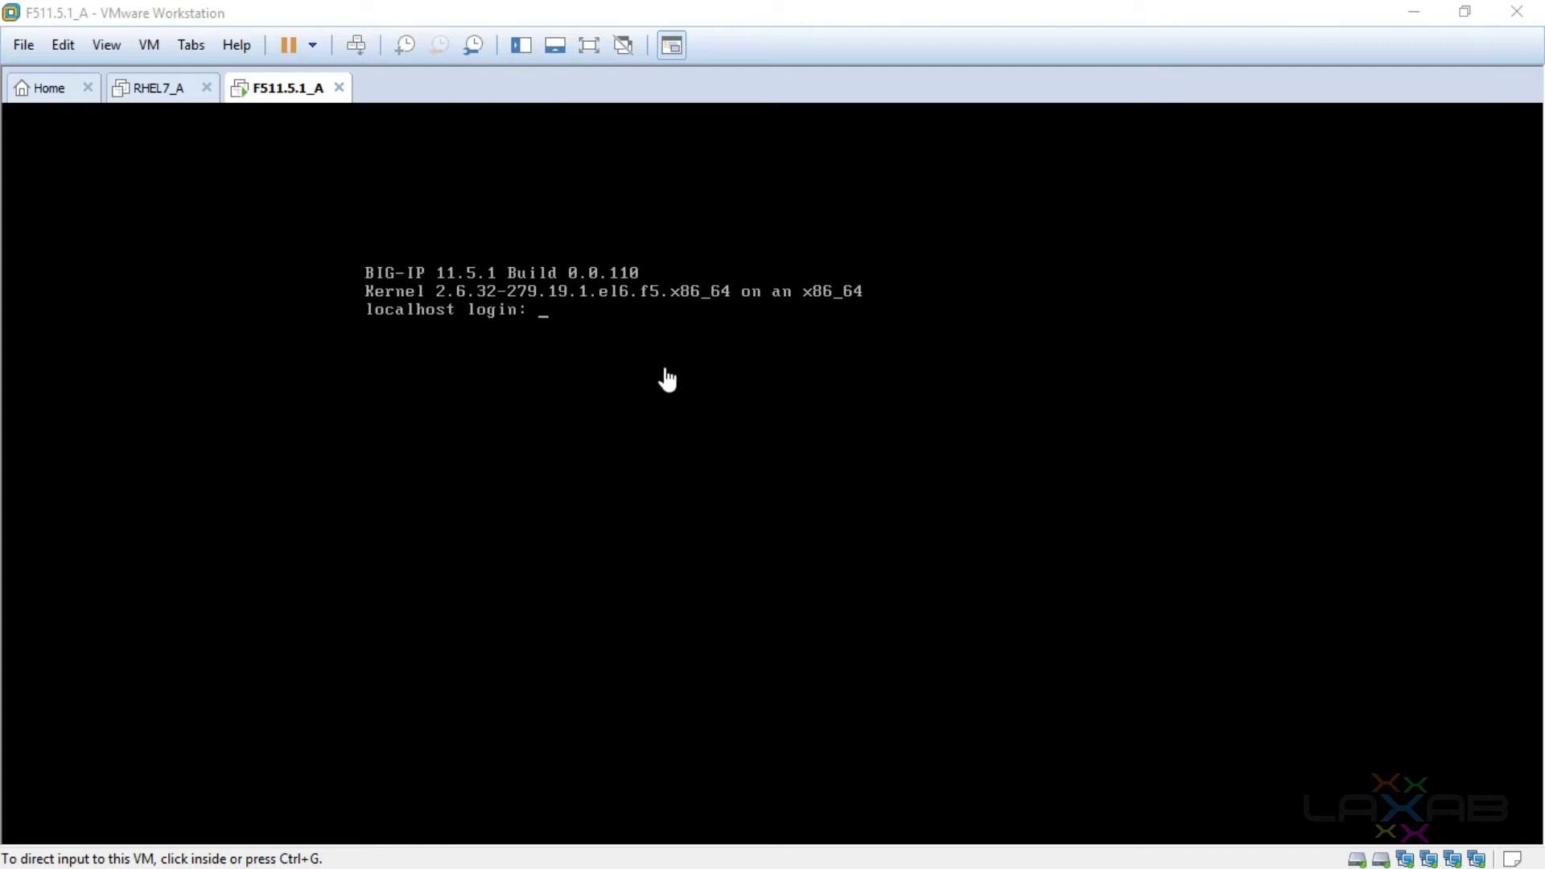
pyautogui.click(663, 367)
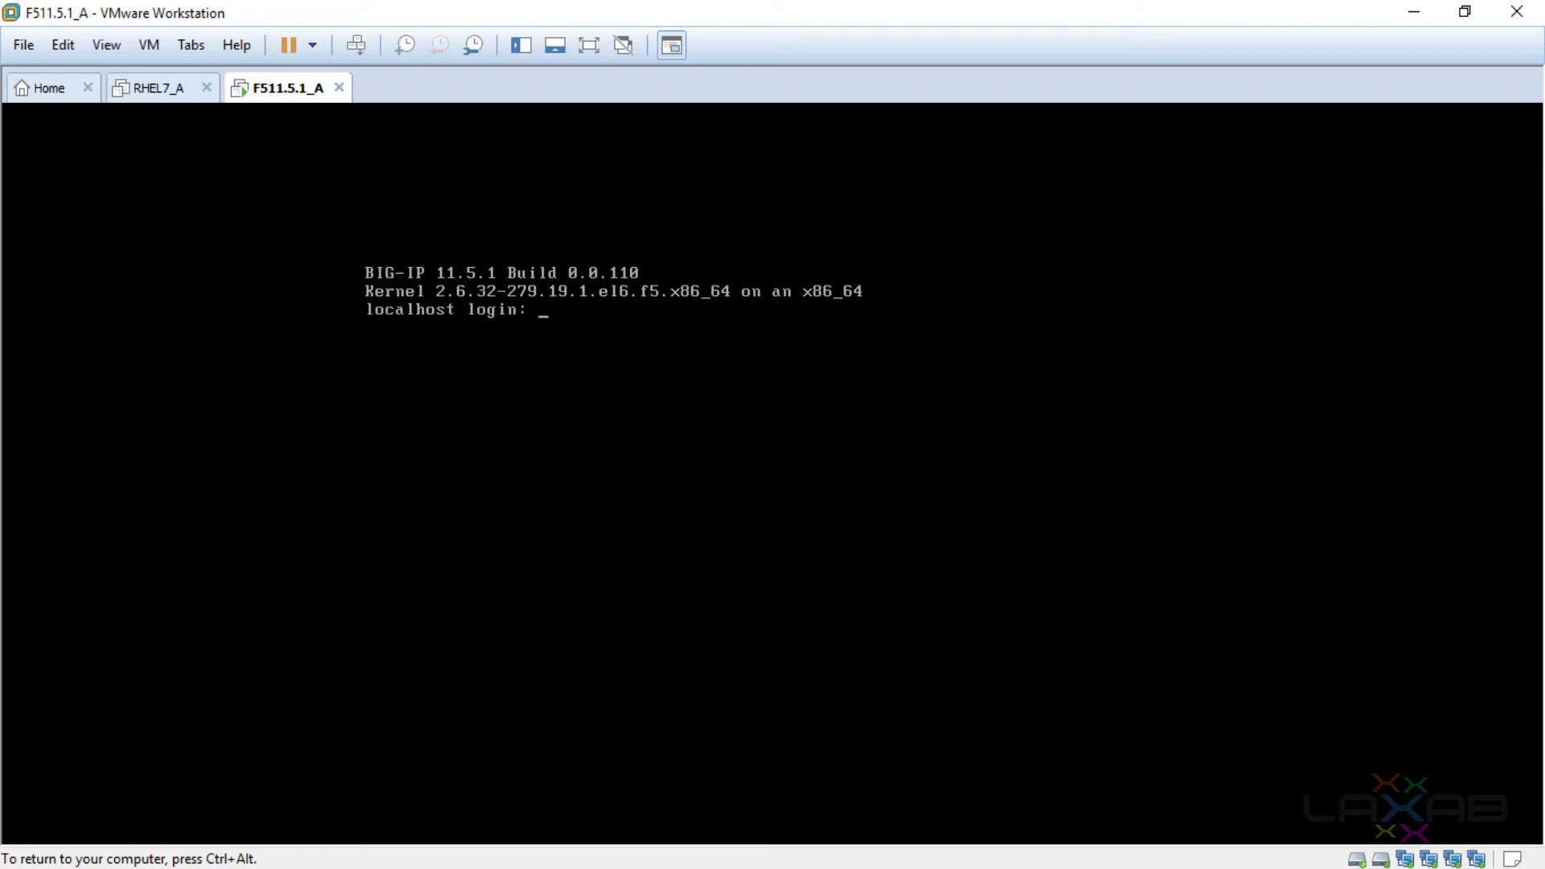
pyautogui.write('oot')
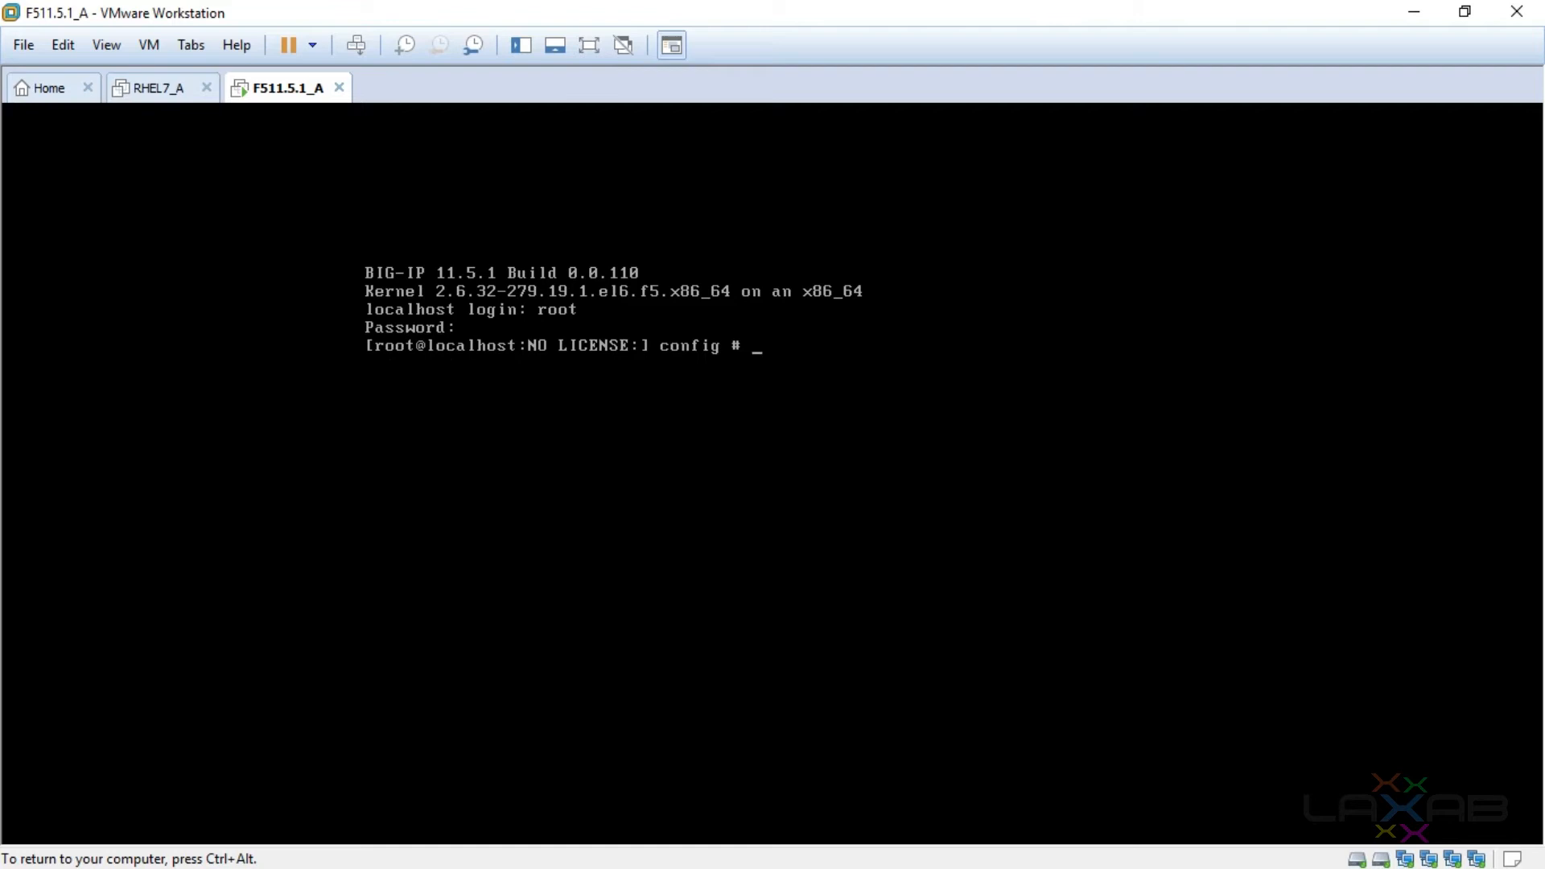
pyautogui.press('Return')
pyautogui.press('Return')
pyautogui.press('Return')
pyautogui.press('Return')
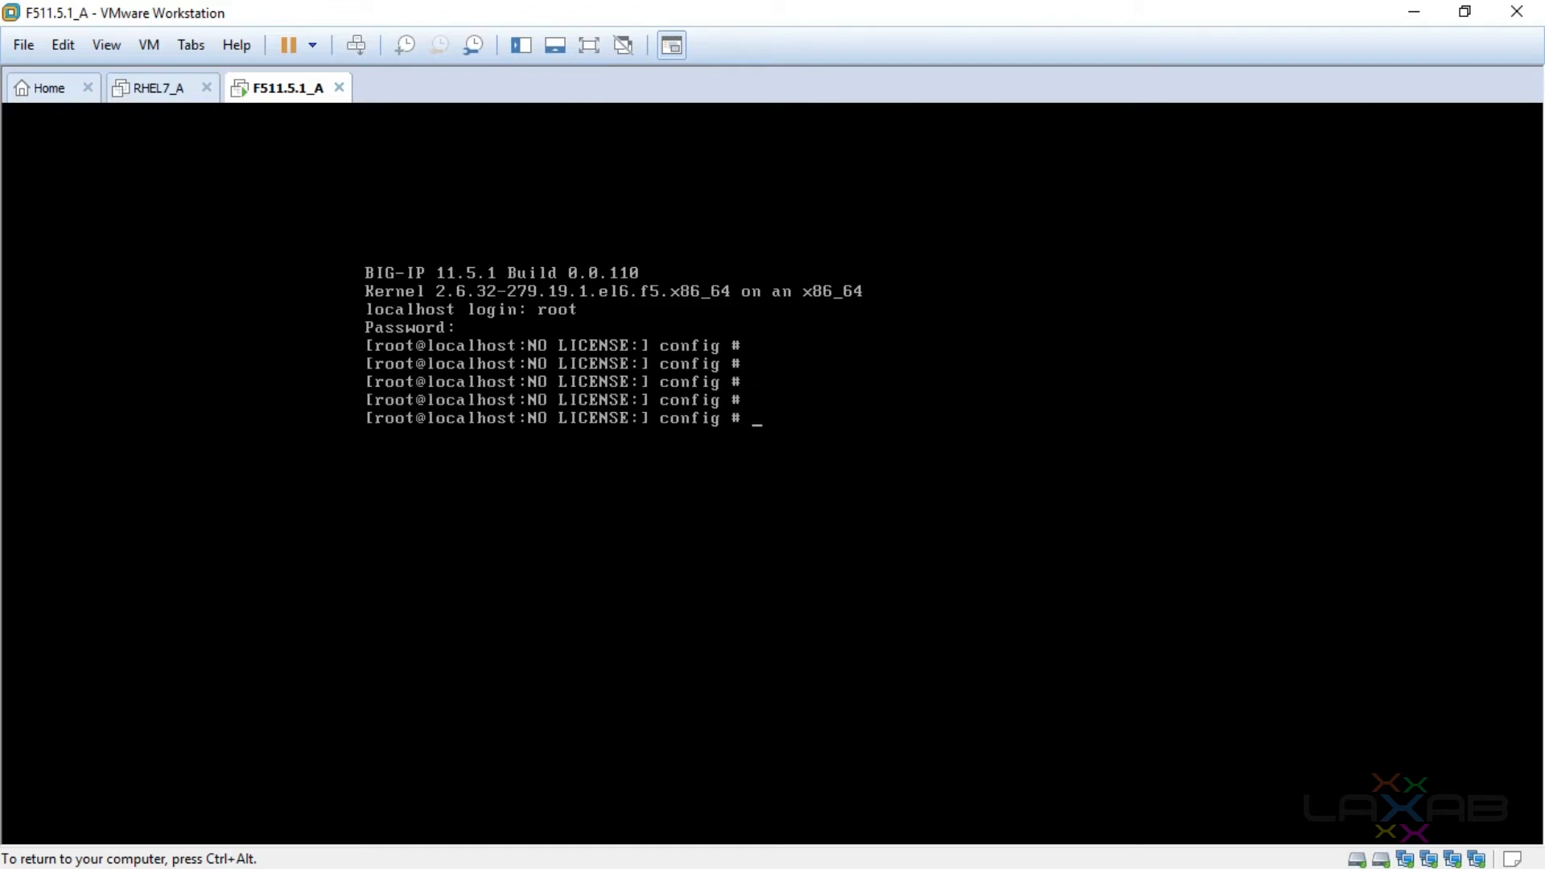
pyautogui.press('Return')
pyautogui.press('Return')
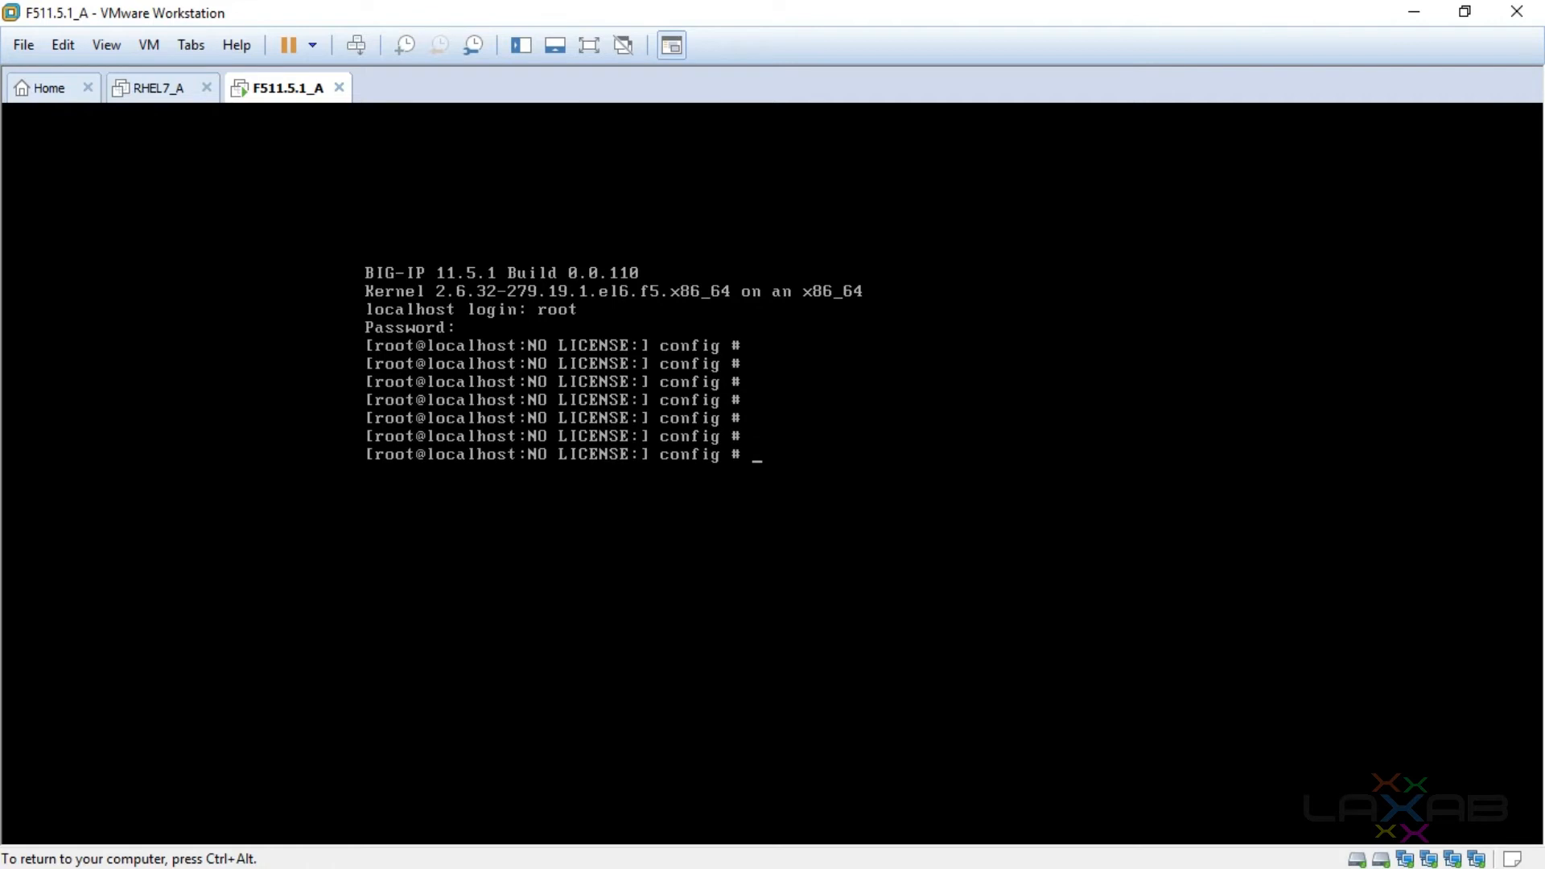
# Start the tmsh shell from the BIG-IP config prompt.
pyautogui.press('Return')
pyautogui.press('Return')
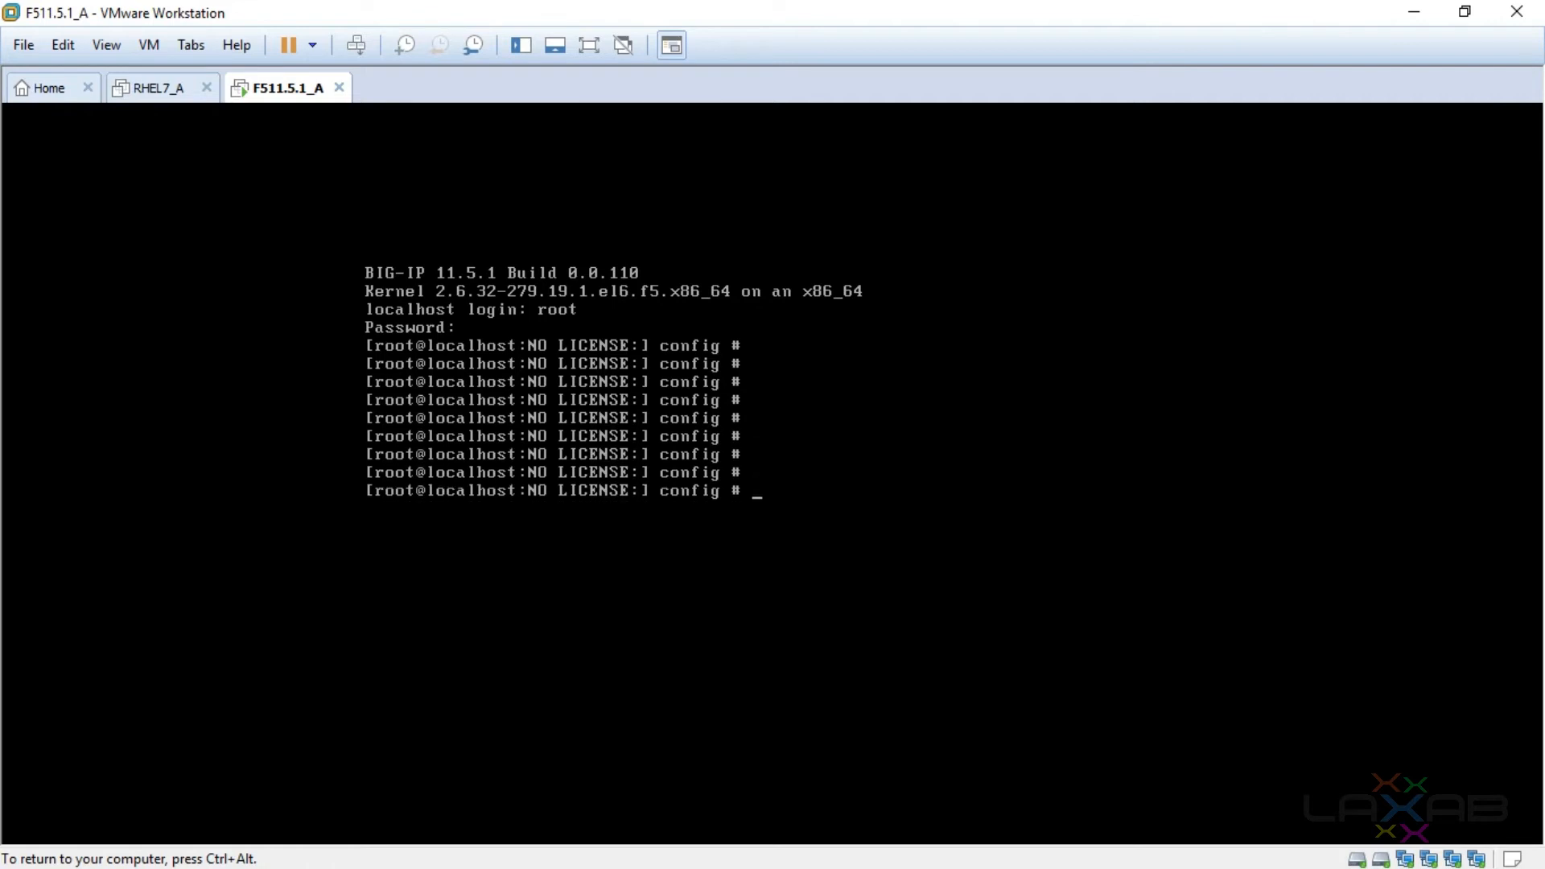
pyautogui.press('Return')
pyautogui.press('Return')
pyautogui.press('Return')
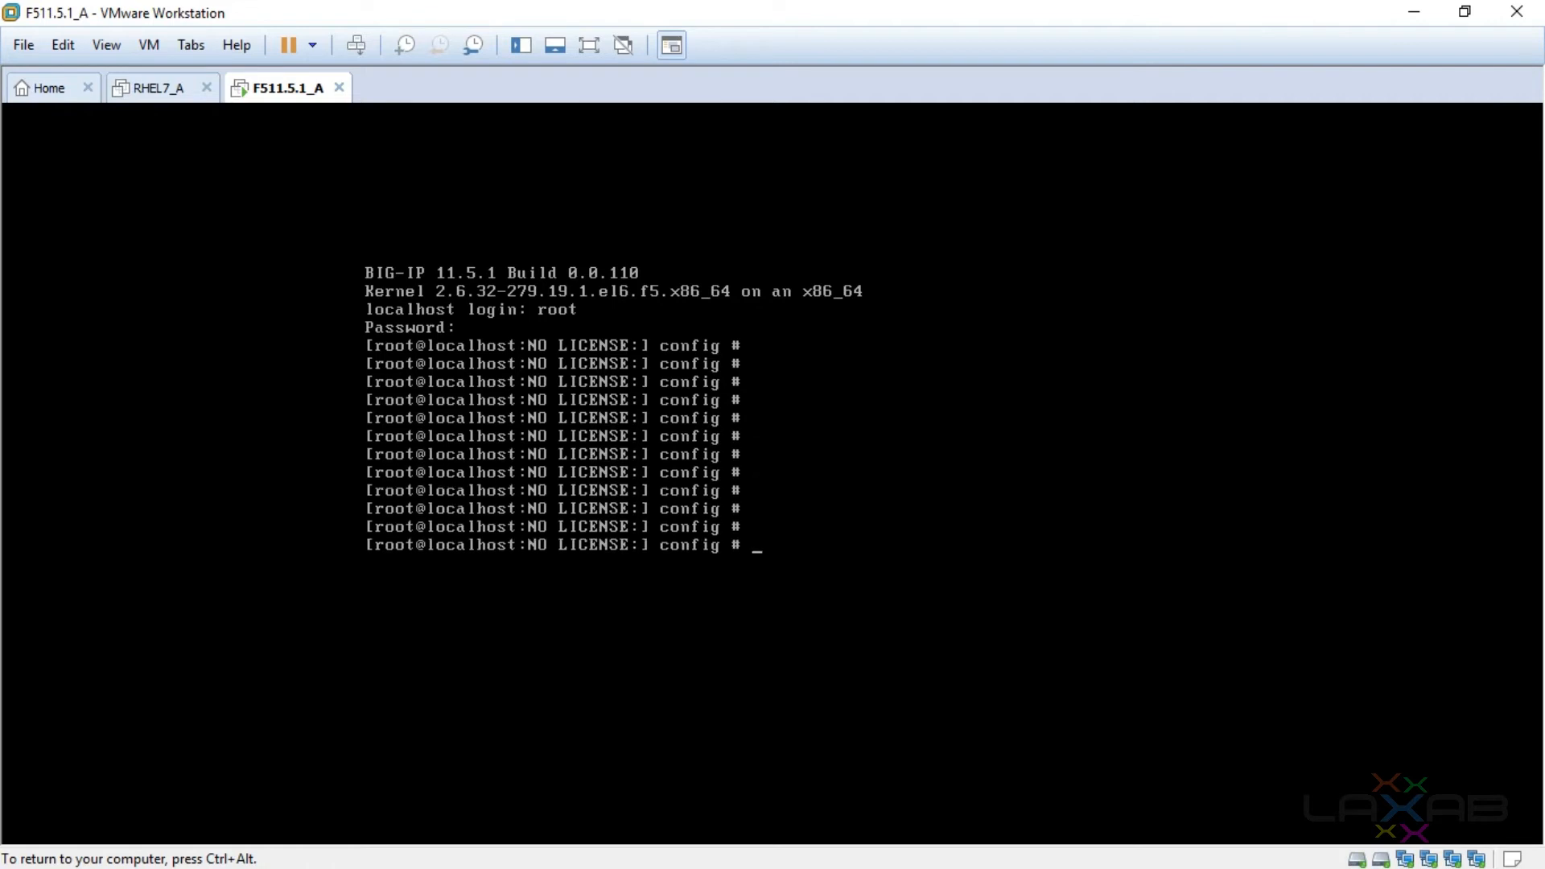
pyautogui.write('tmsh')
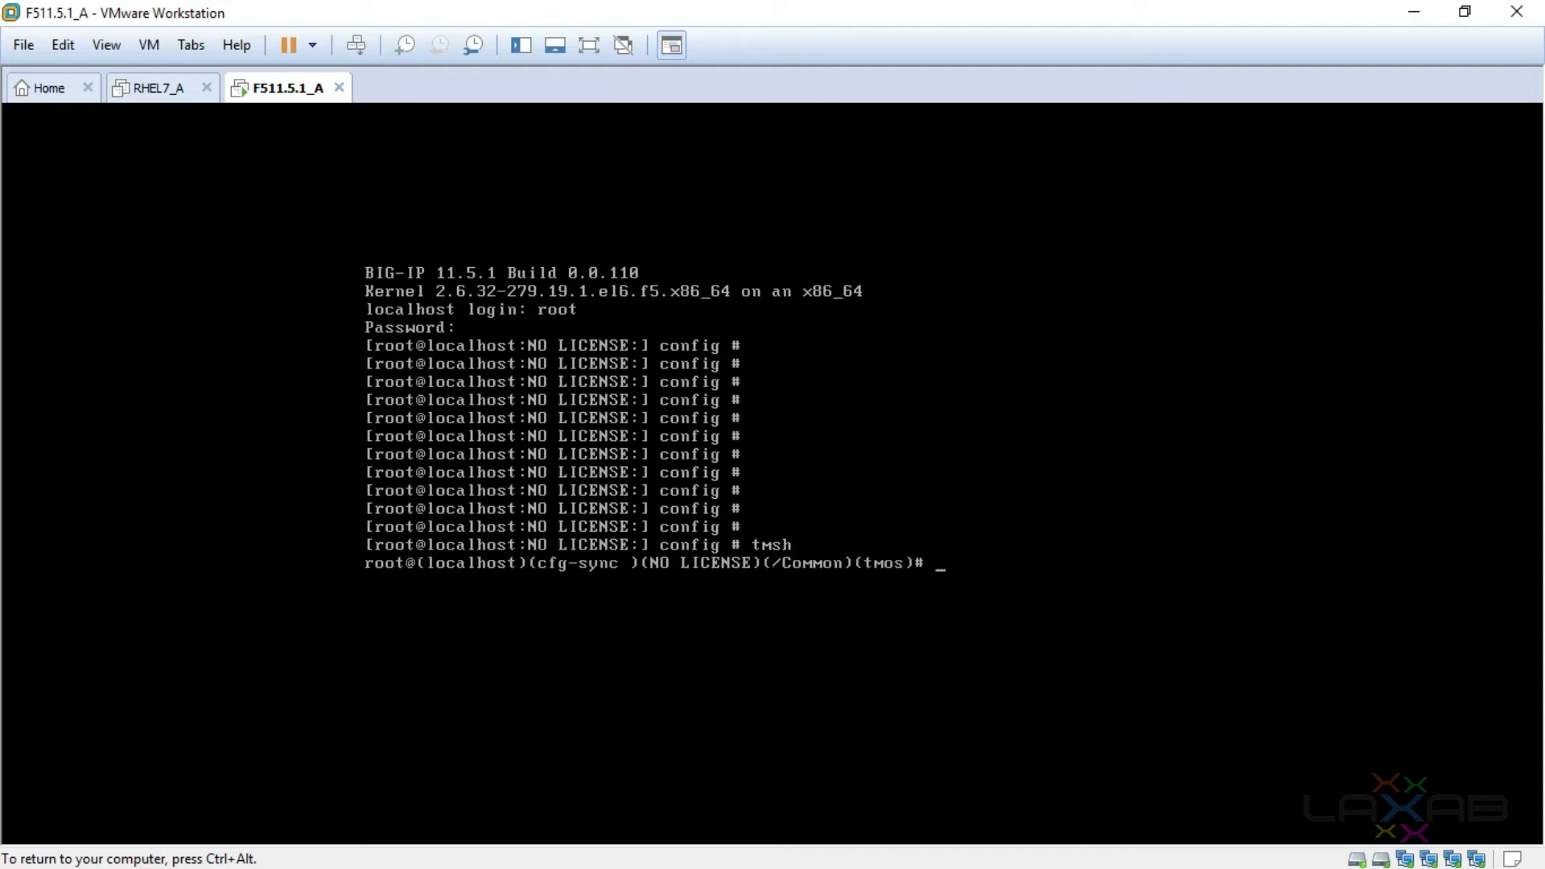
pyautogui.press('Return')
pyautogui.press('Return')
pyautogui.press('Return')
pyautogui.press('Return')
pyautogui.press('Return')
pyautogui.press('Return')
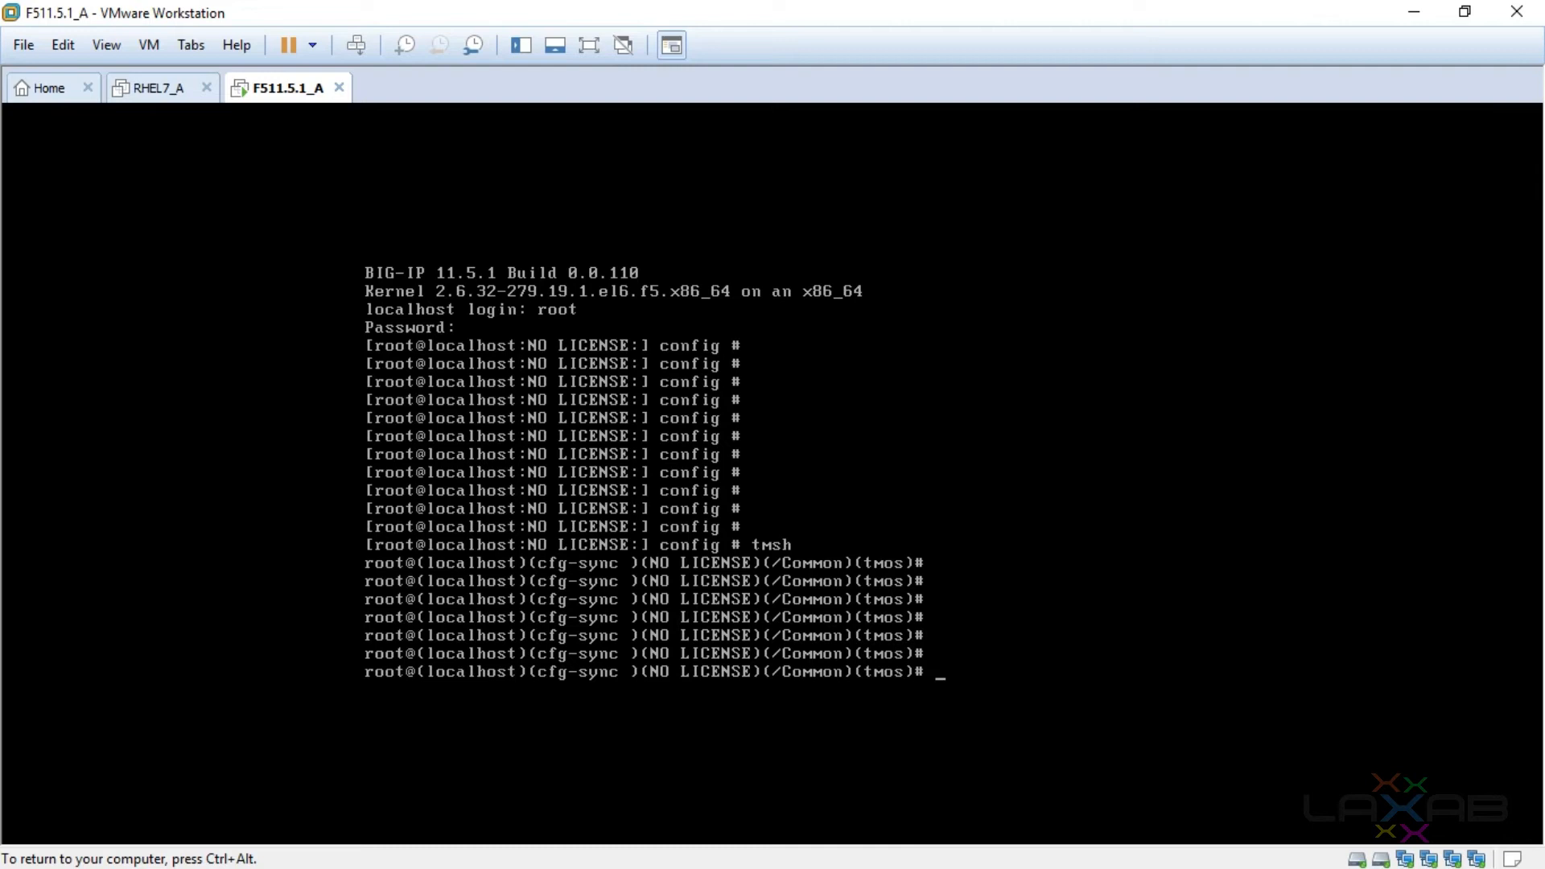
# Show the BIG-IP management address configuration in tmsh with list sys management-ip.
pyautogui.write('list')
pyautogui.write(' /s')
pyautogui.press('BackSpace')
pyautogui.press('BackSpace')
pyautogui.press('BackSpace')
pyautogui.write('sys  ma')
pyautogui.press('BackSpace')
pyautogui.press('BackSpace')
pyautogui.press('BackSpace')
pyautogui.write('managem')
pyautogui.press('Tab')
pyautogui.write('ip')
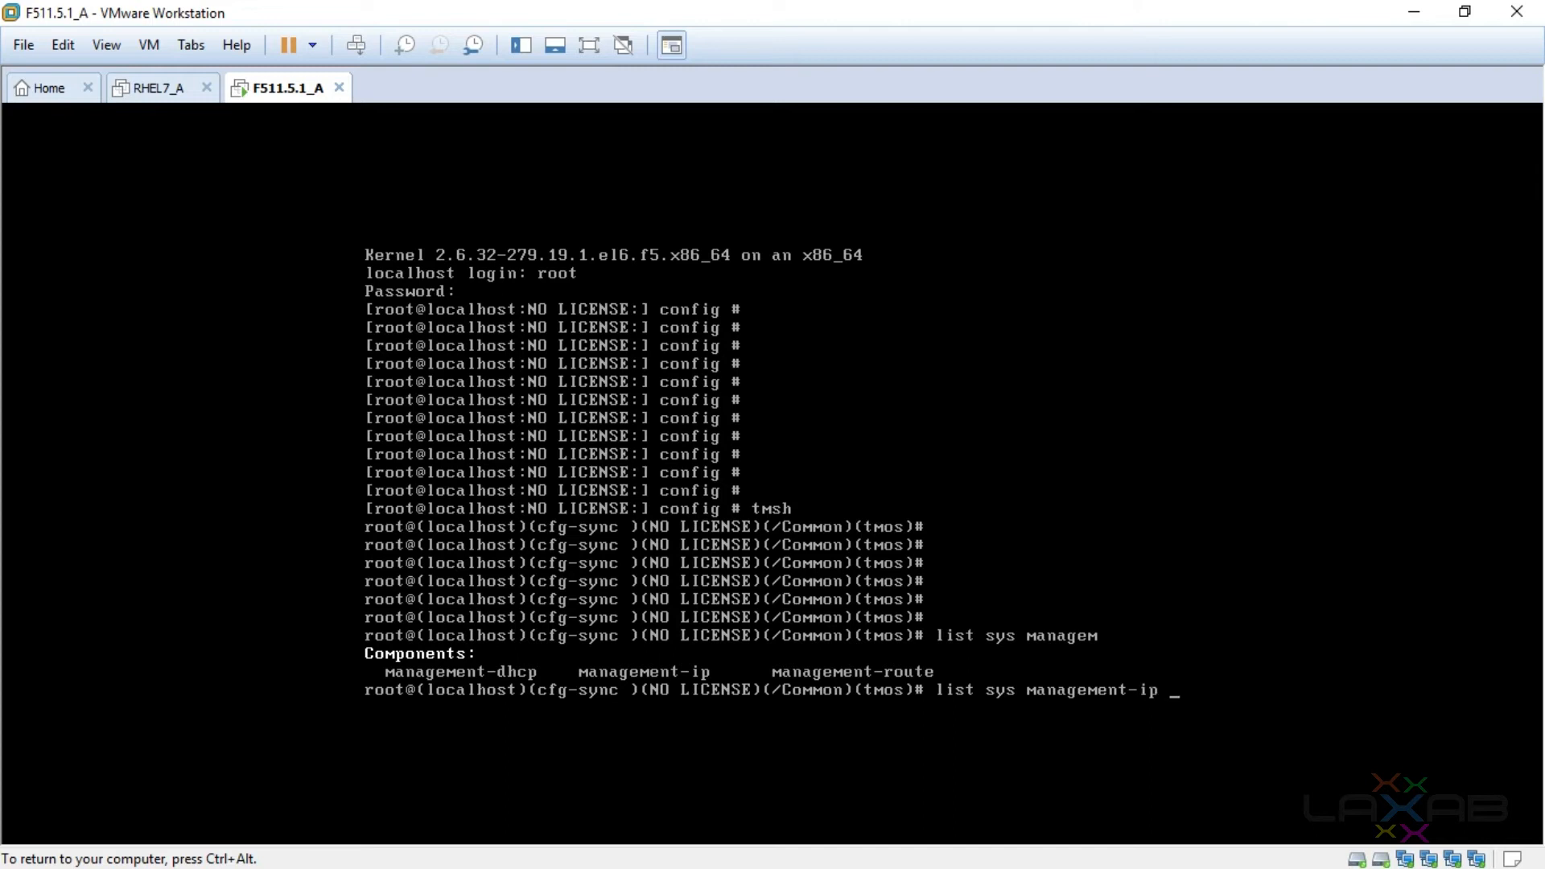
pyautogui.press('Return')
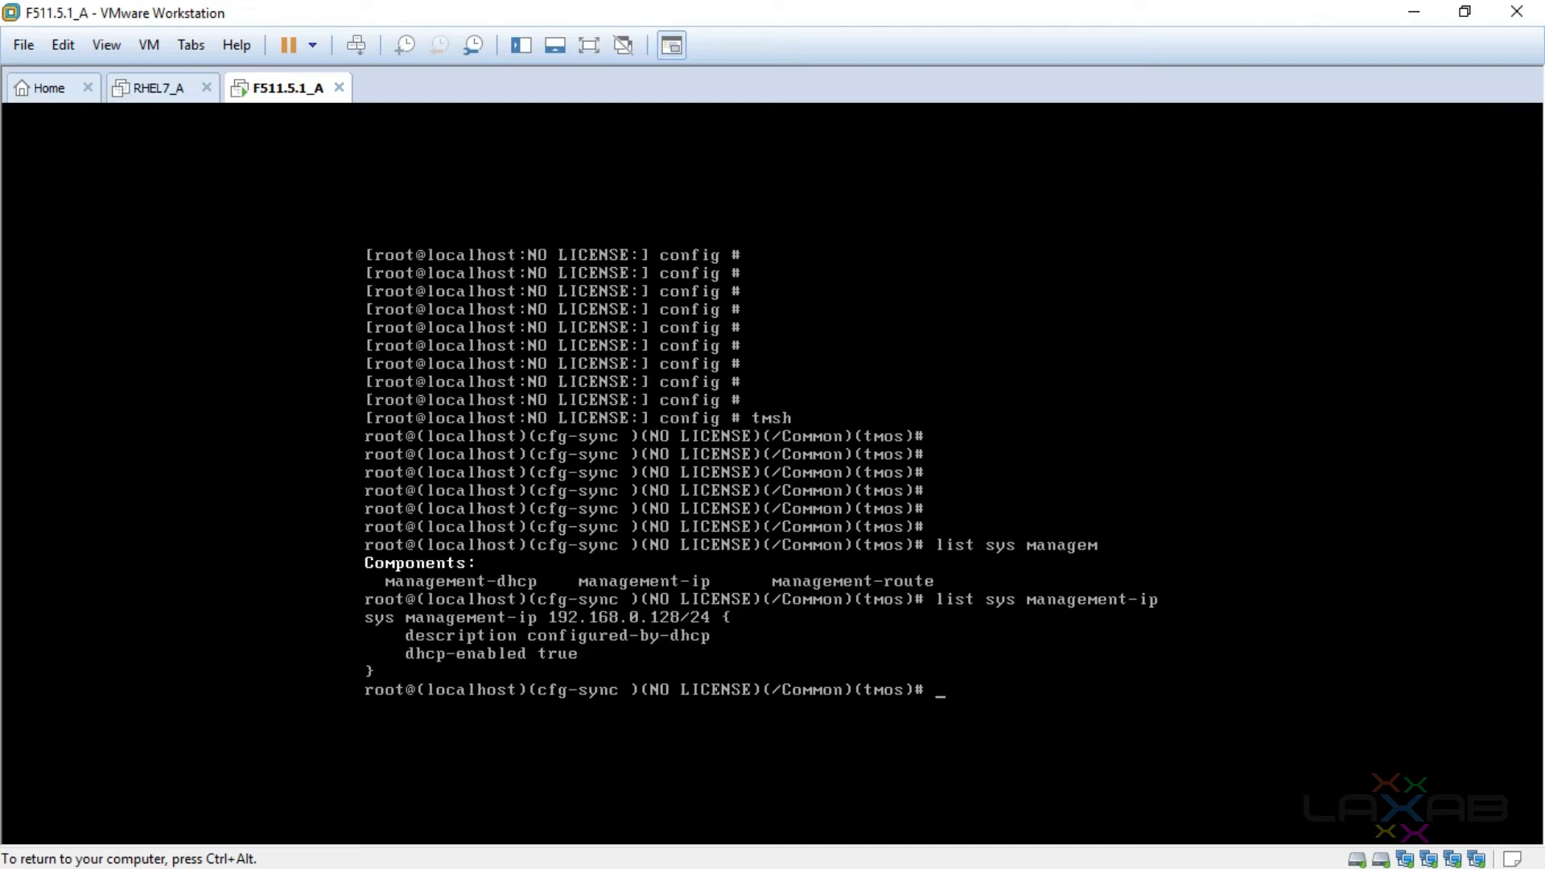
pyautogui.hotkey('ctrl', 'alt')
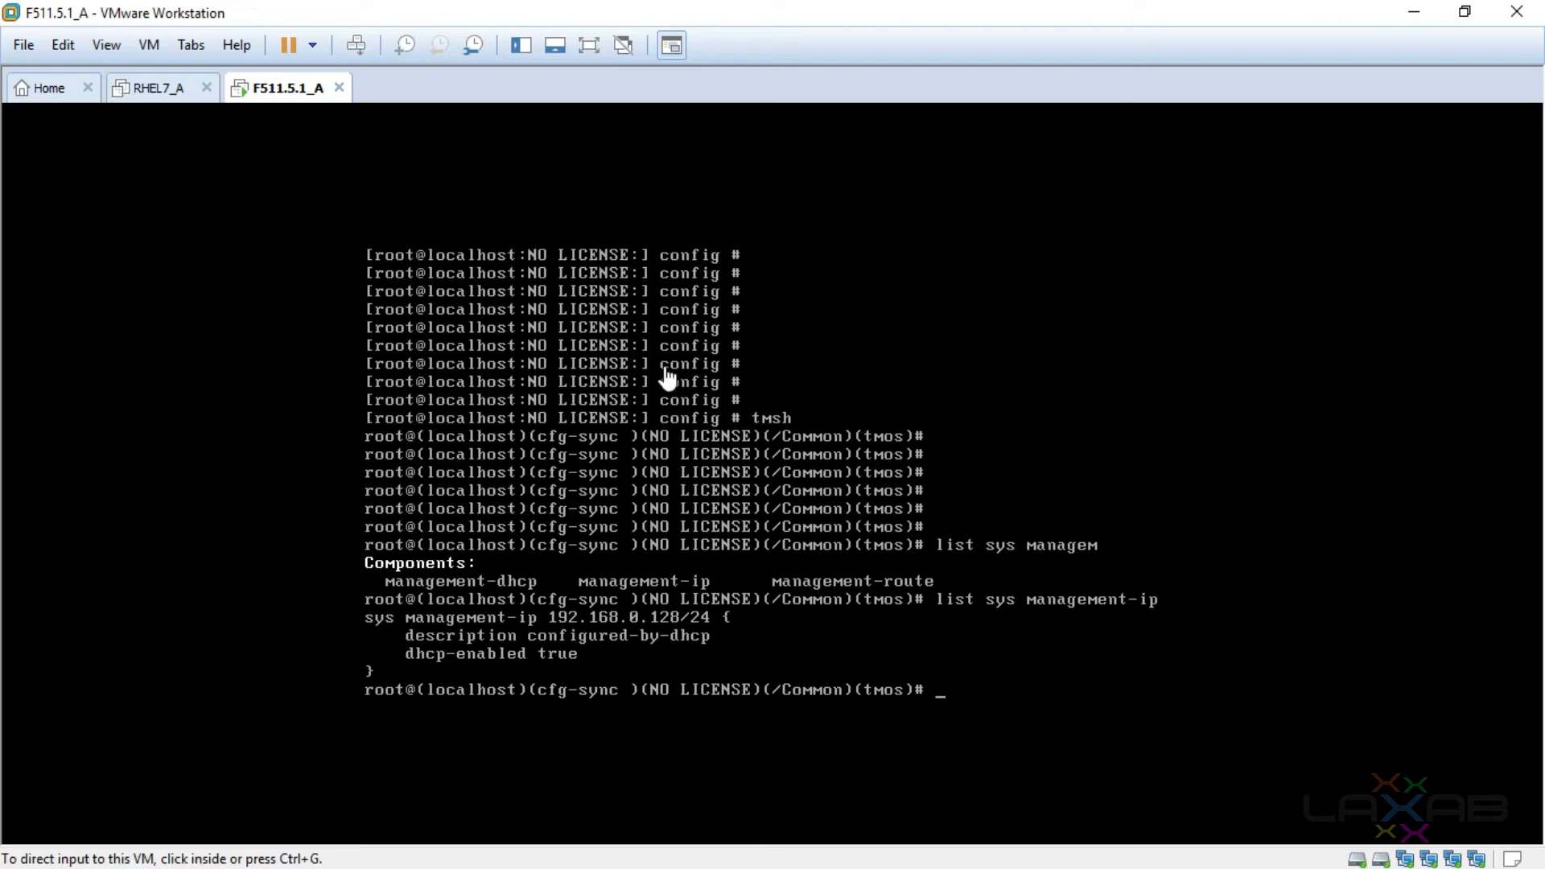
# Quit tmsh and return to the config prompt in the console.
pyautogui.click(722, 329)
pyautogui.press('Return')
pyautogui.press('Return')
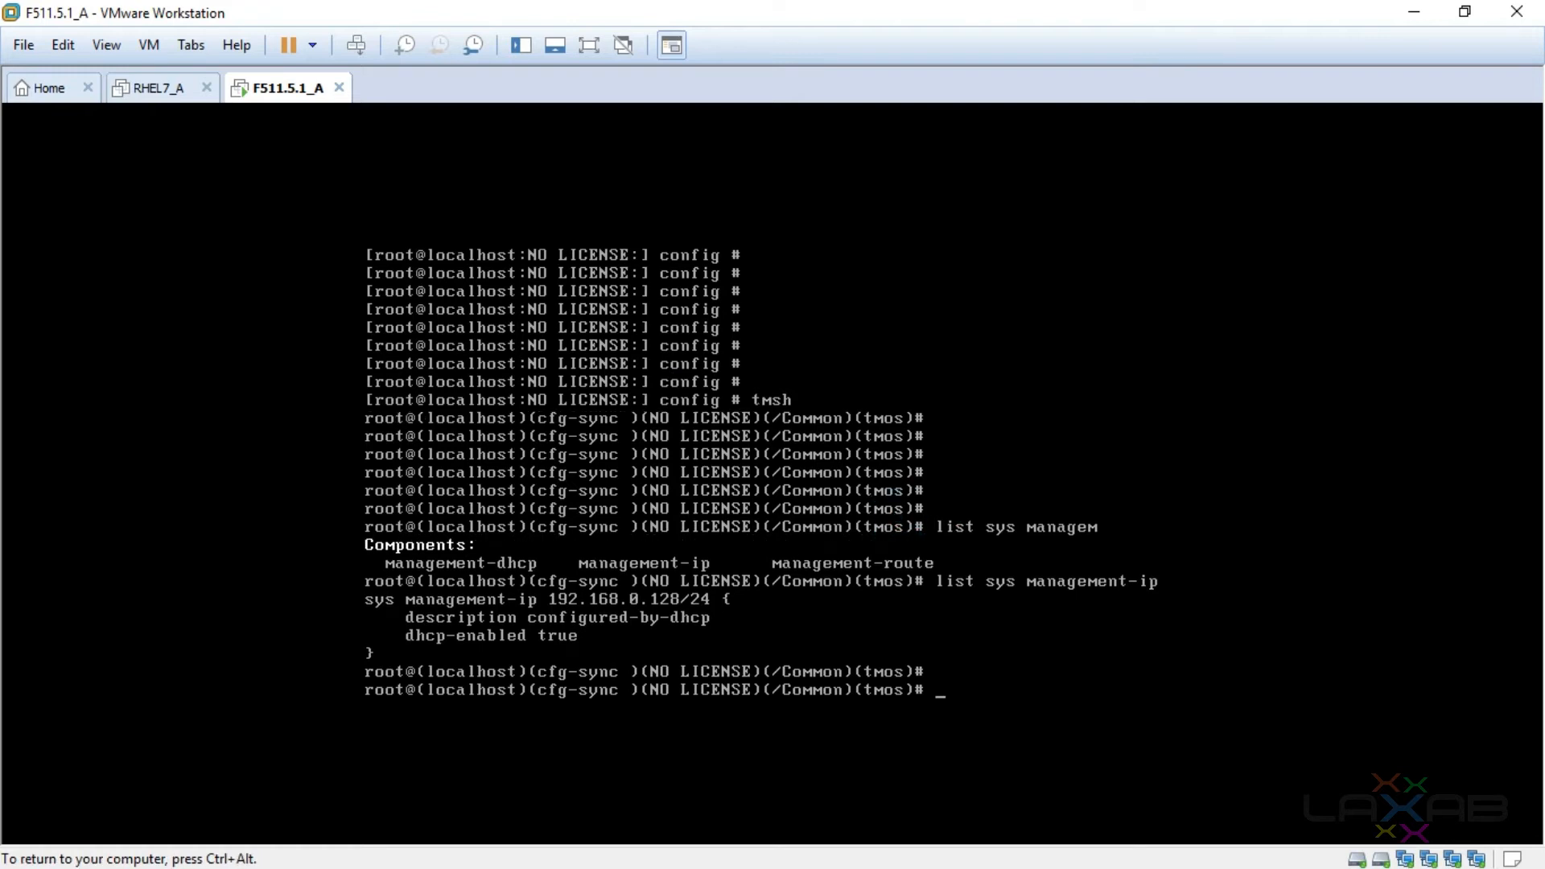
pyautogui.write('q')
pyautogui.press('Return')
# Test connectivity by pinging 192.168.0.1 from the config prompt, and stop the ping.
pyautogui.press('Return')
pyautogui.press('Return')
pyautogui.write('pin')
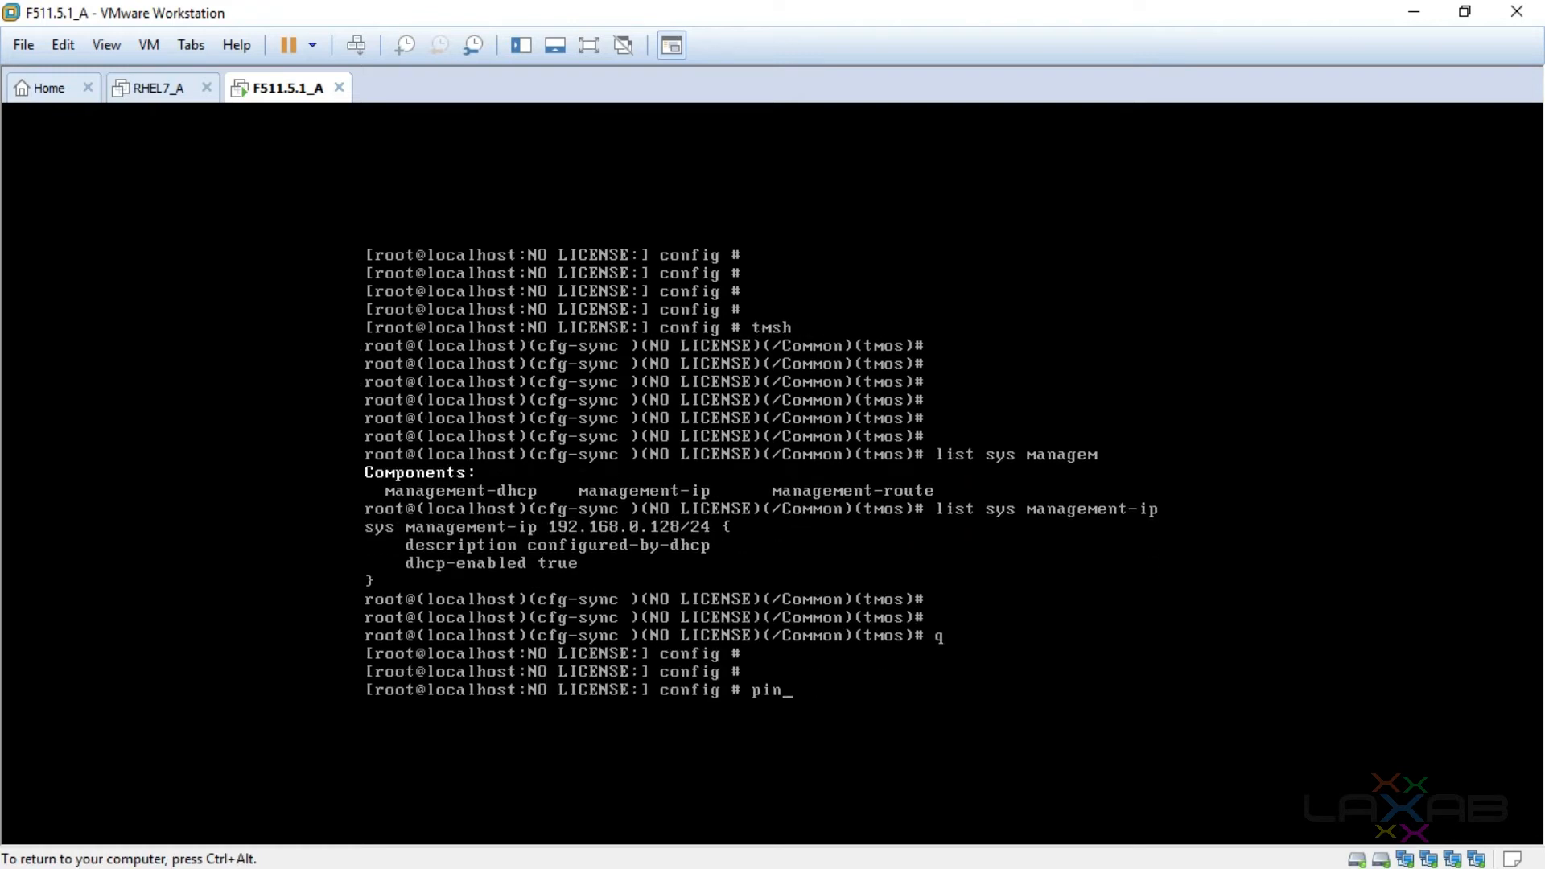
pyautogui.write('g 192.168.0.1')
pyautogui.press('Return')
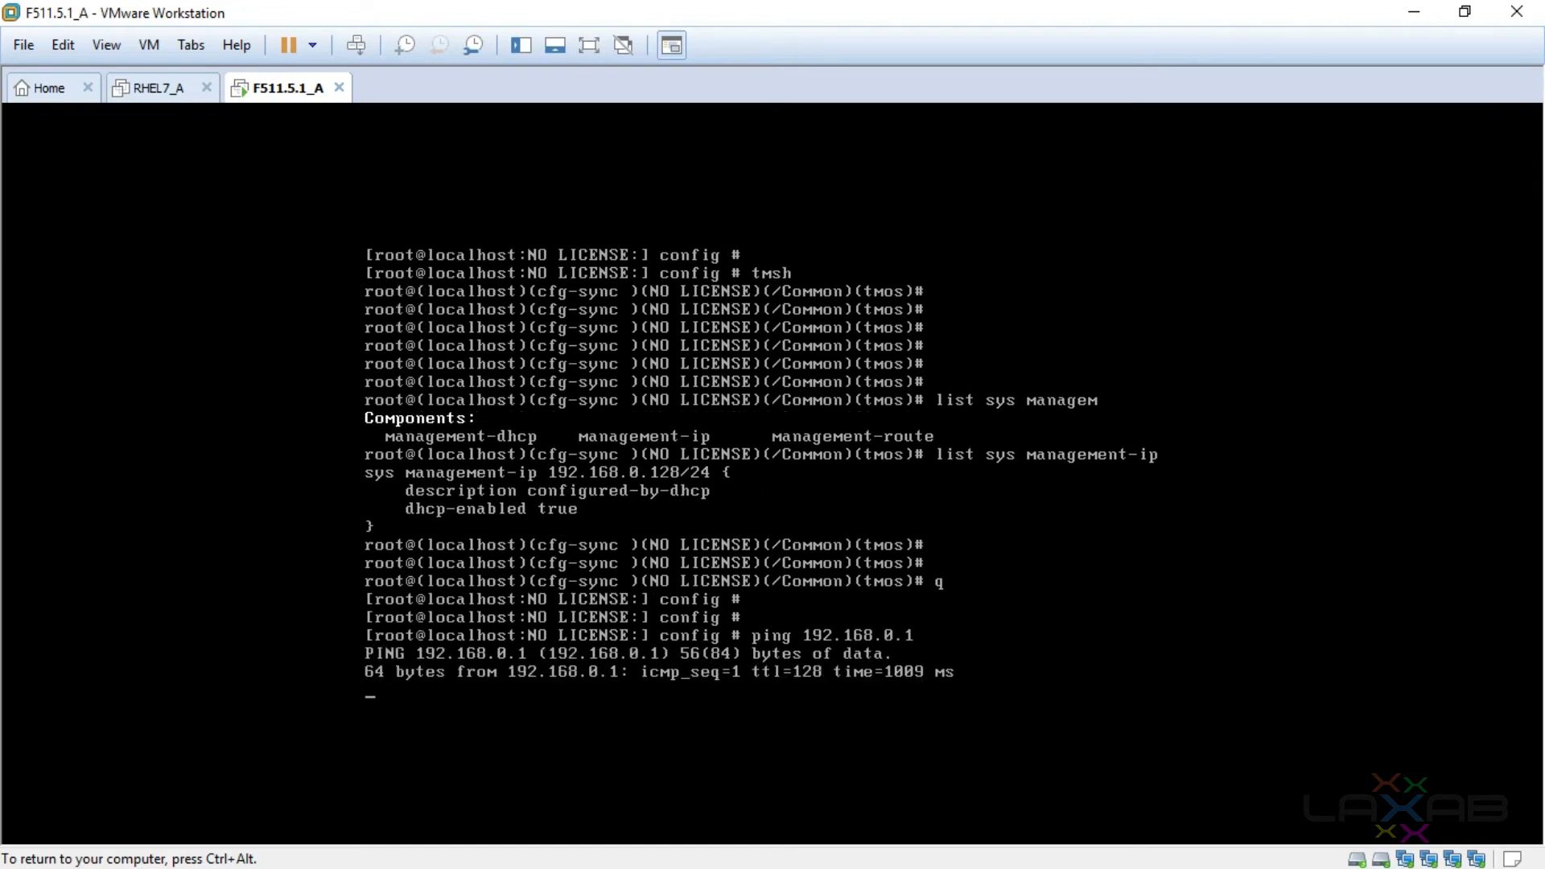
pyautogui.hotkey('ctrl', 'c')
pyautogui.press('Return')
pyautogui.press('Return')
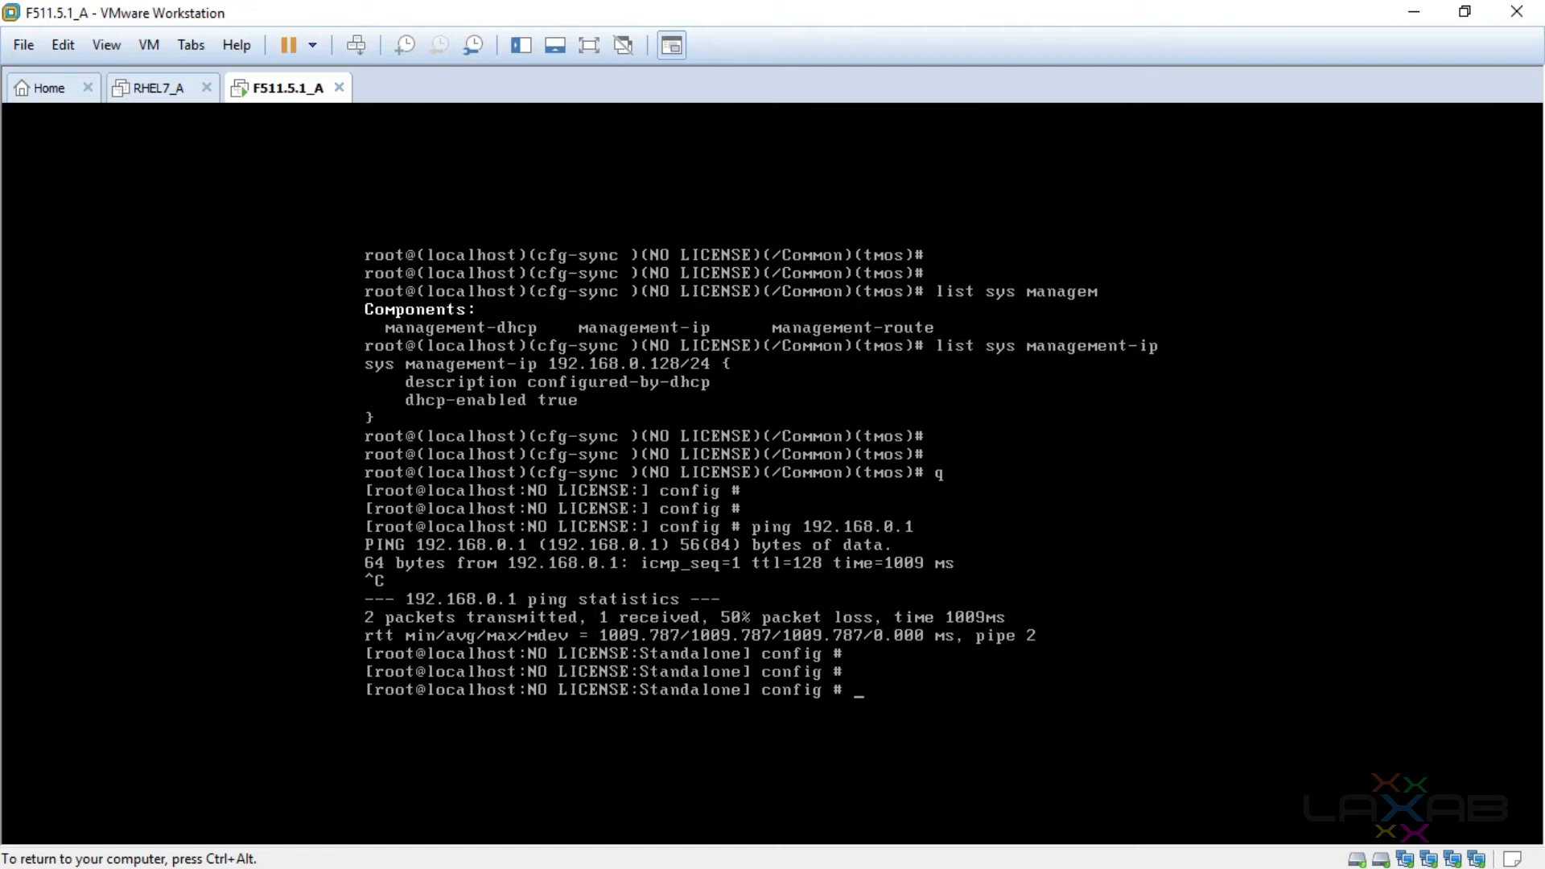
# Display the network interface configuration page by page with ifconfig | more.
pyautogui.write('ifconfig')
pyautogui.press('Return')
pyautogui.press('Return')
pyautogui.press('Return')
pyautogui.press('Return')
pyautogui.press('Return')
pyautogui.write('ifconfig | more')
pyautogui.press('Return')
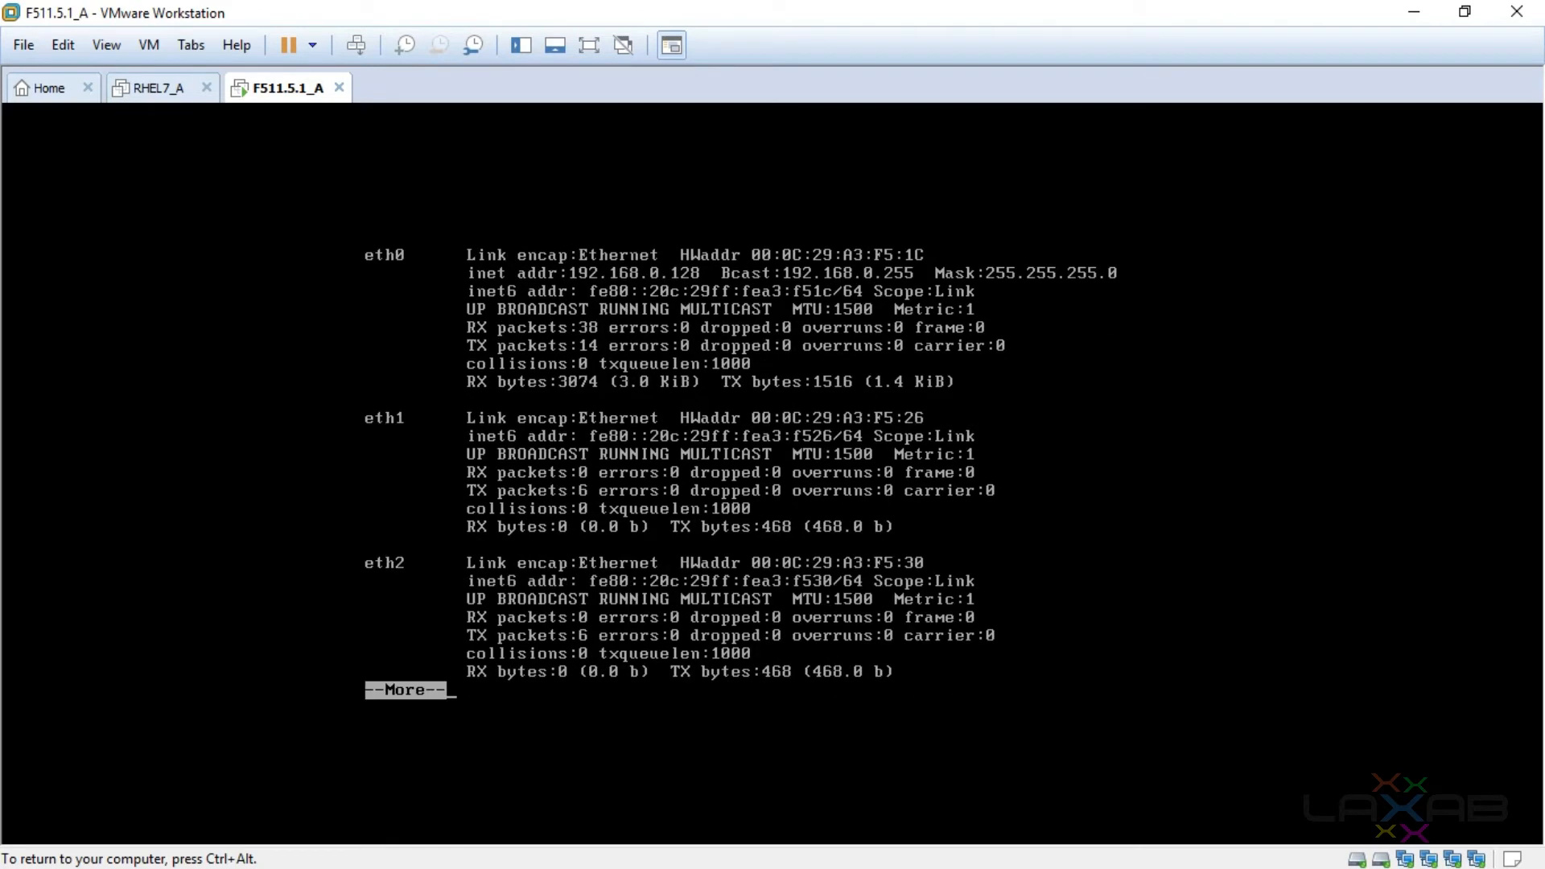
# Examine the MAC address of the first Network Adapter in the virtual machine's advanced adapter settings to compare it with eth0.
pyautogui.hotkey('ctrl', 'alt')
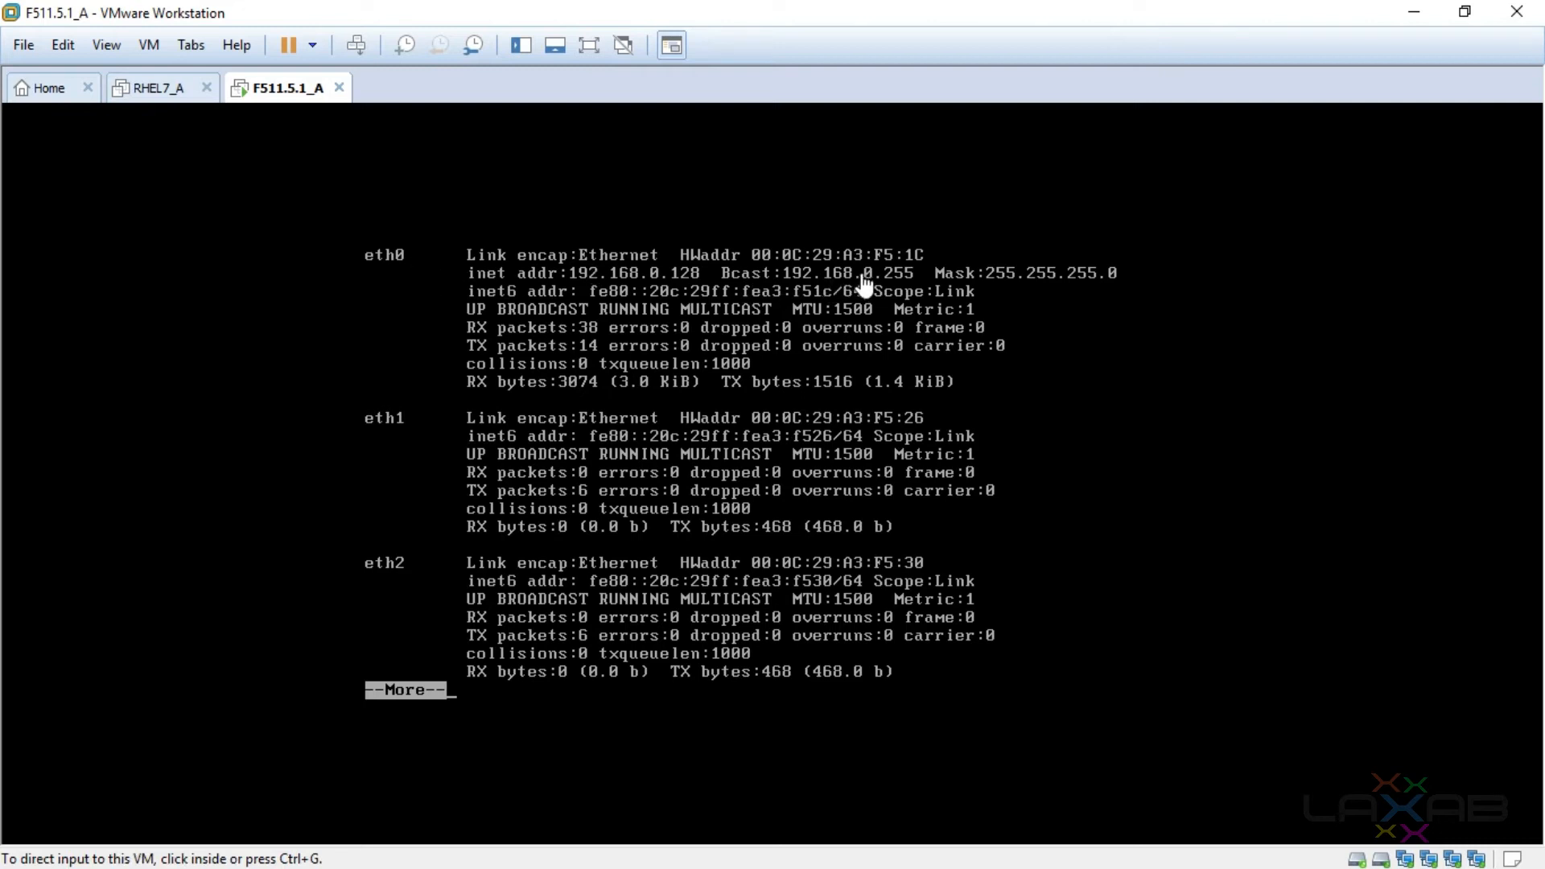
pyautogui.rightClick(292, 89)
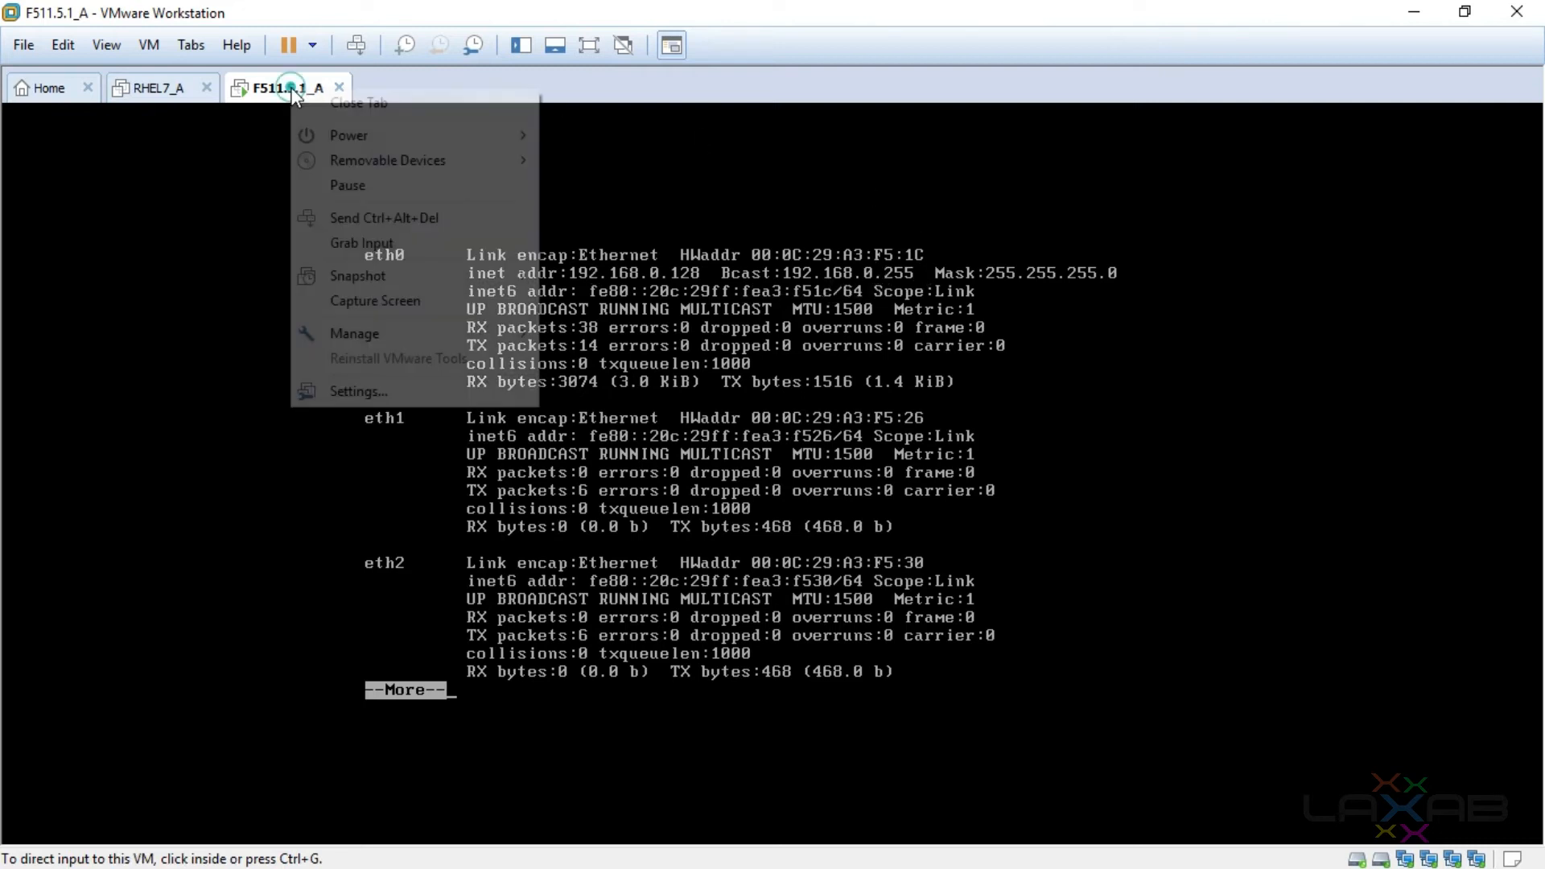
pyautogui.click(373, 395)
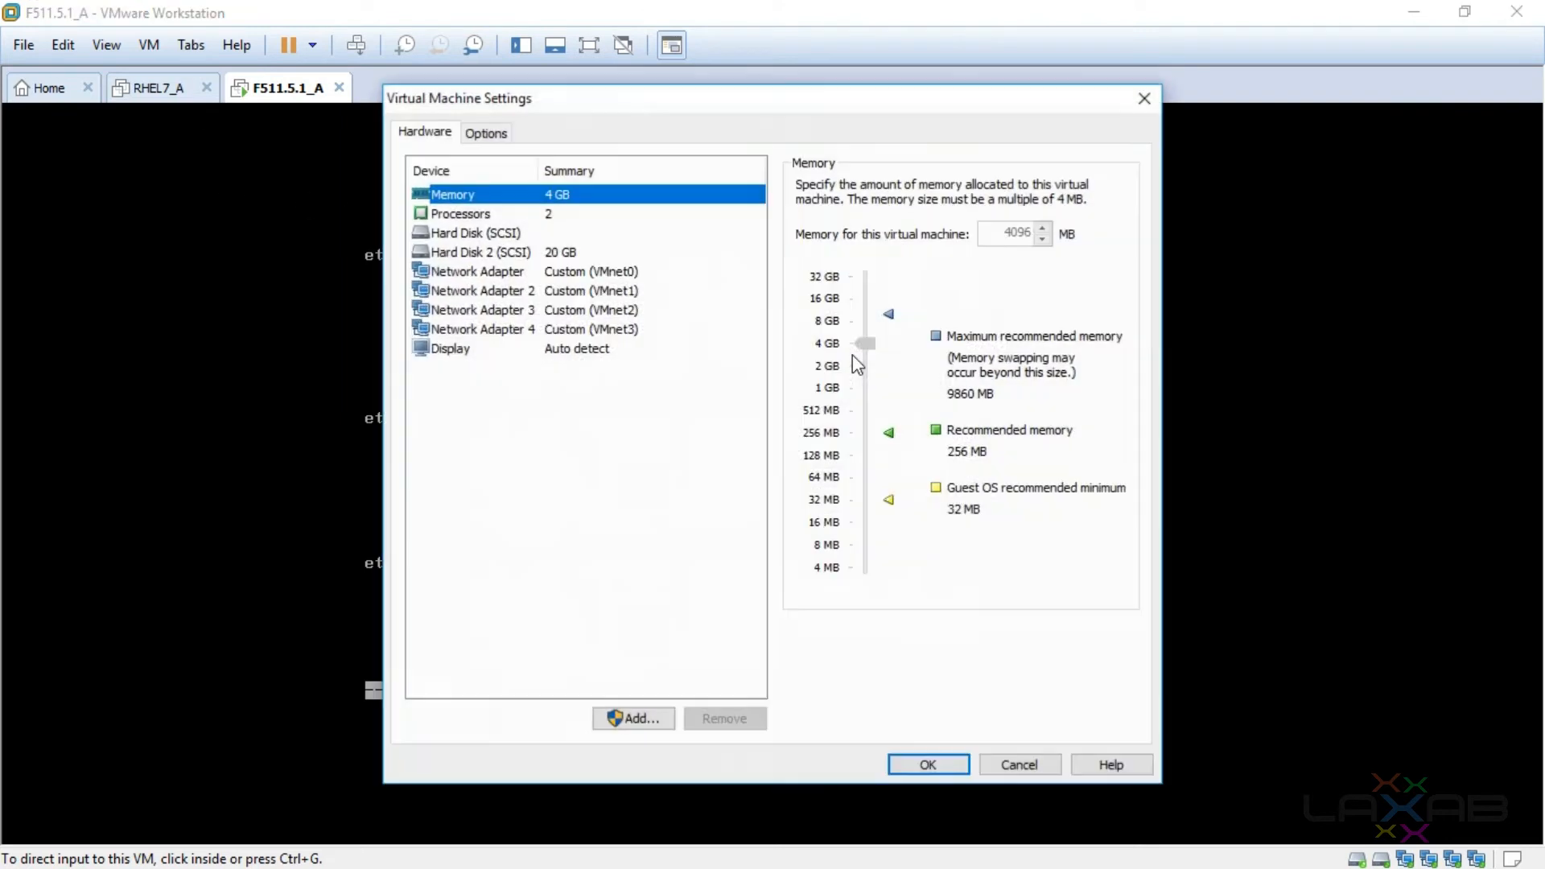
pyautogui.moveTo(746, 98); pyautogui.dragTo(665, 83)
pyautogui.click(552, 254)
pyautogui.click(1003, 477)
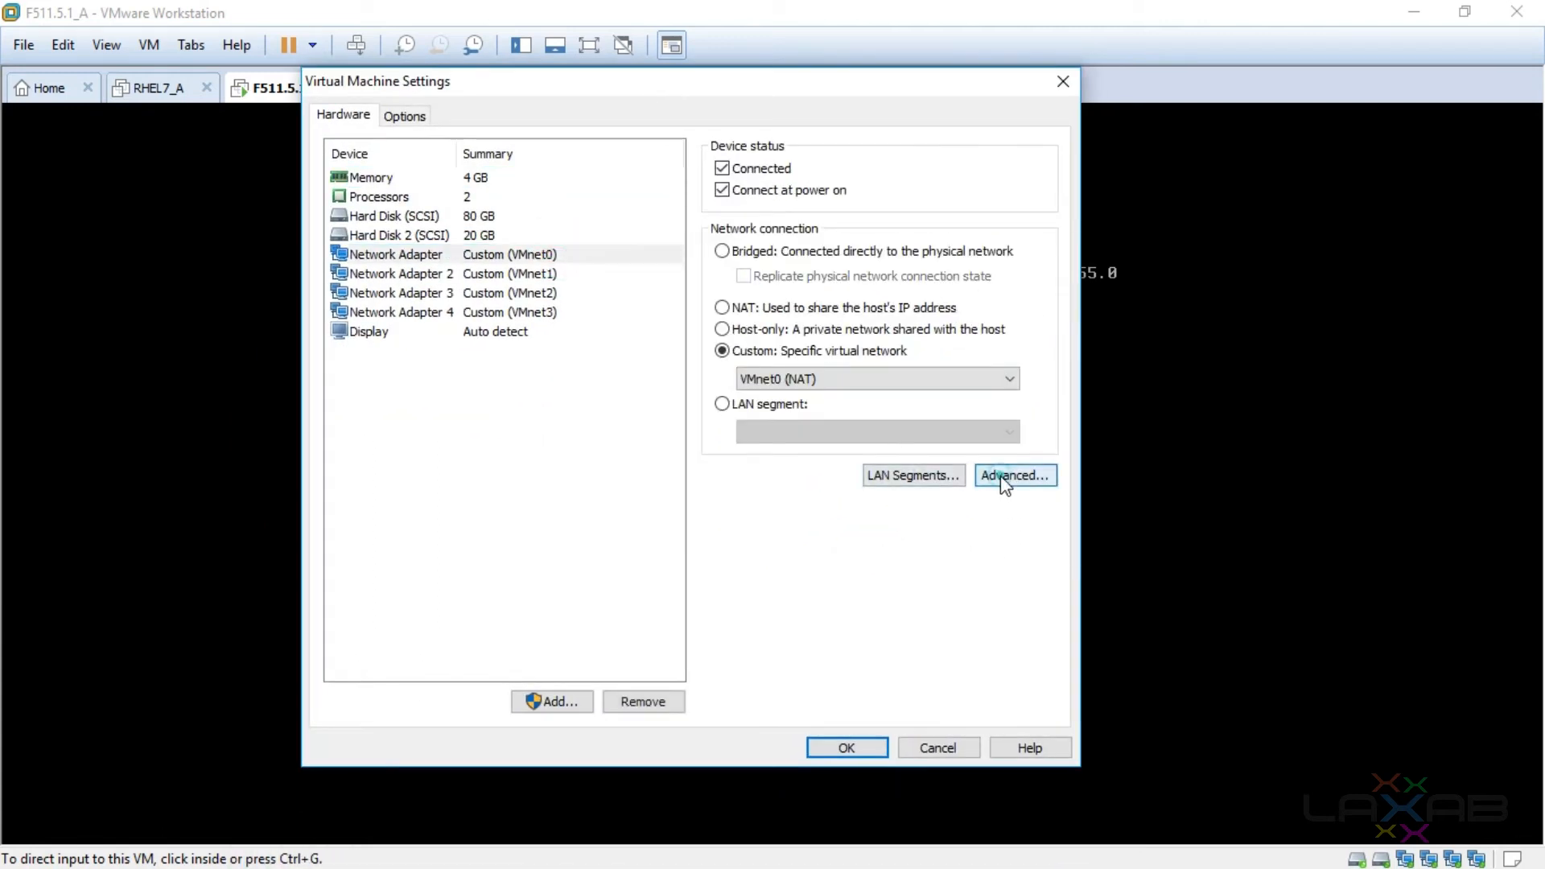
pyautogui.click(682, 542)
pyautogui.moveTo(682, 542); pyautogui.dragTo(573, 543)
pyautogui.click(710, 605)
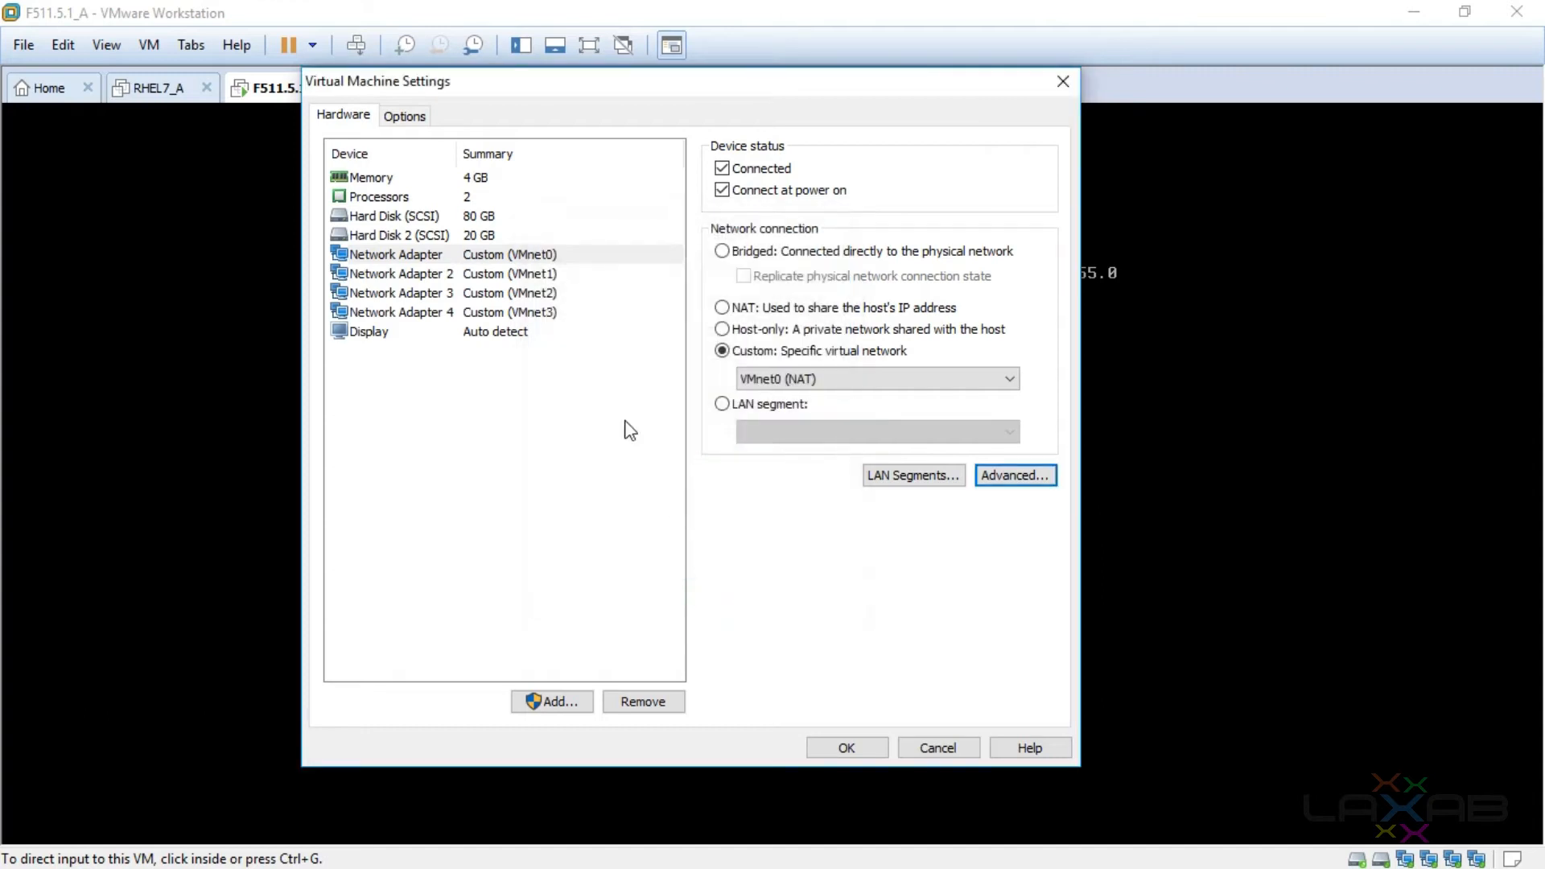
pyautogui.click(542, 254)
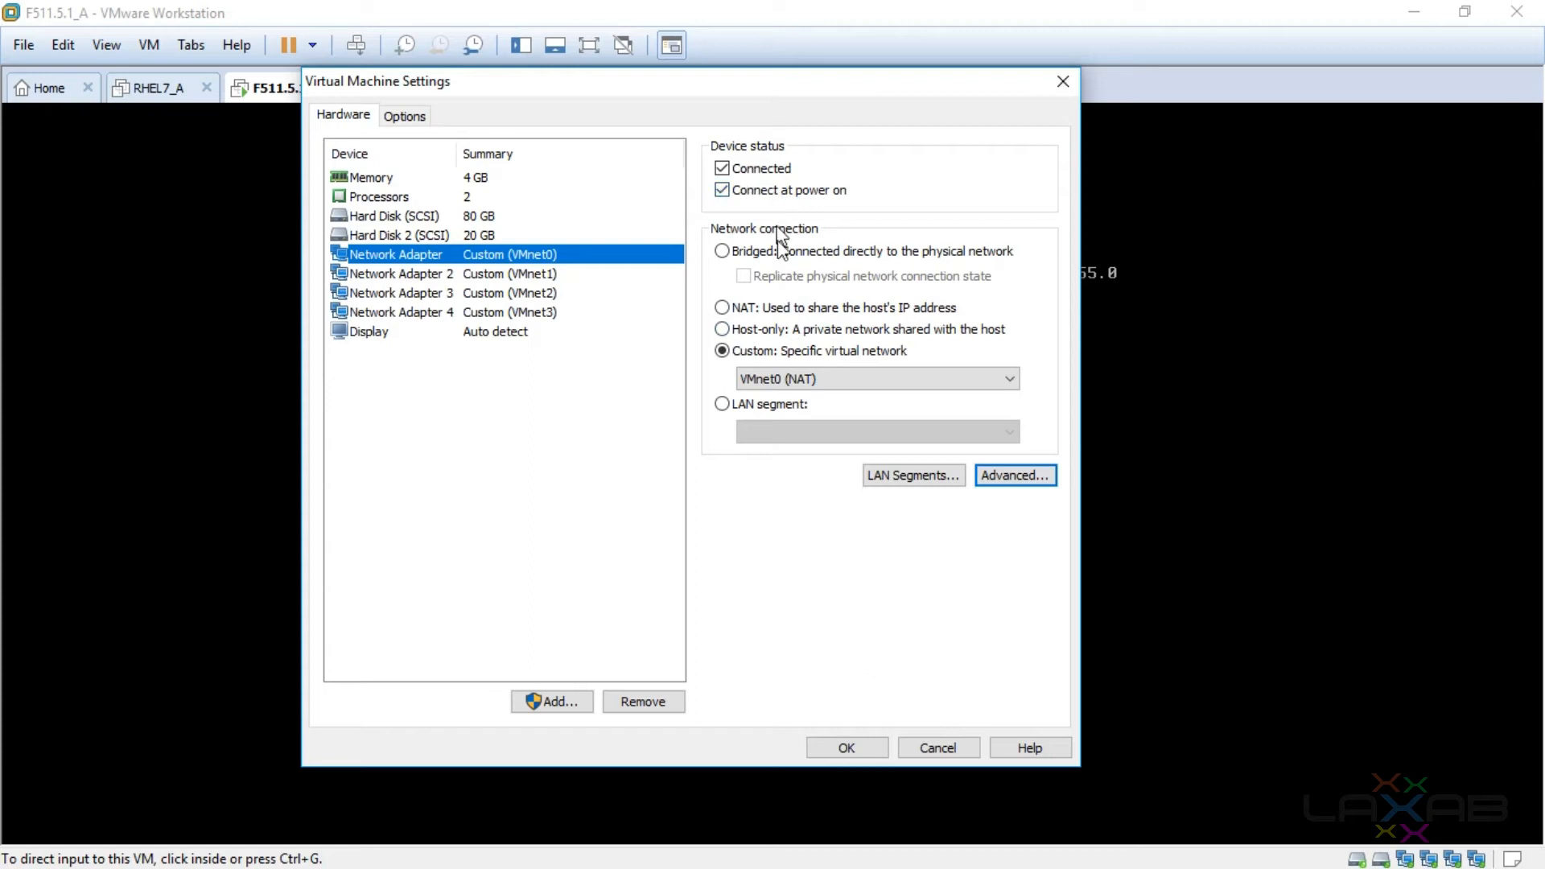
pyautogui.click(844, 745)
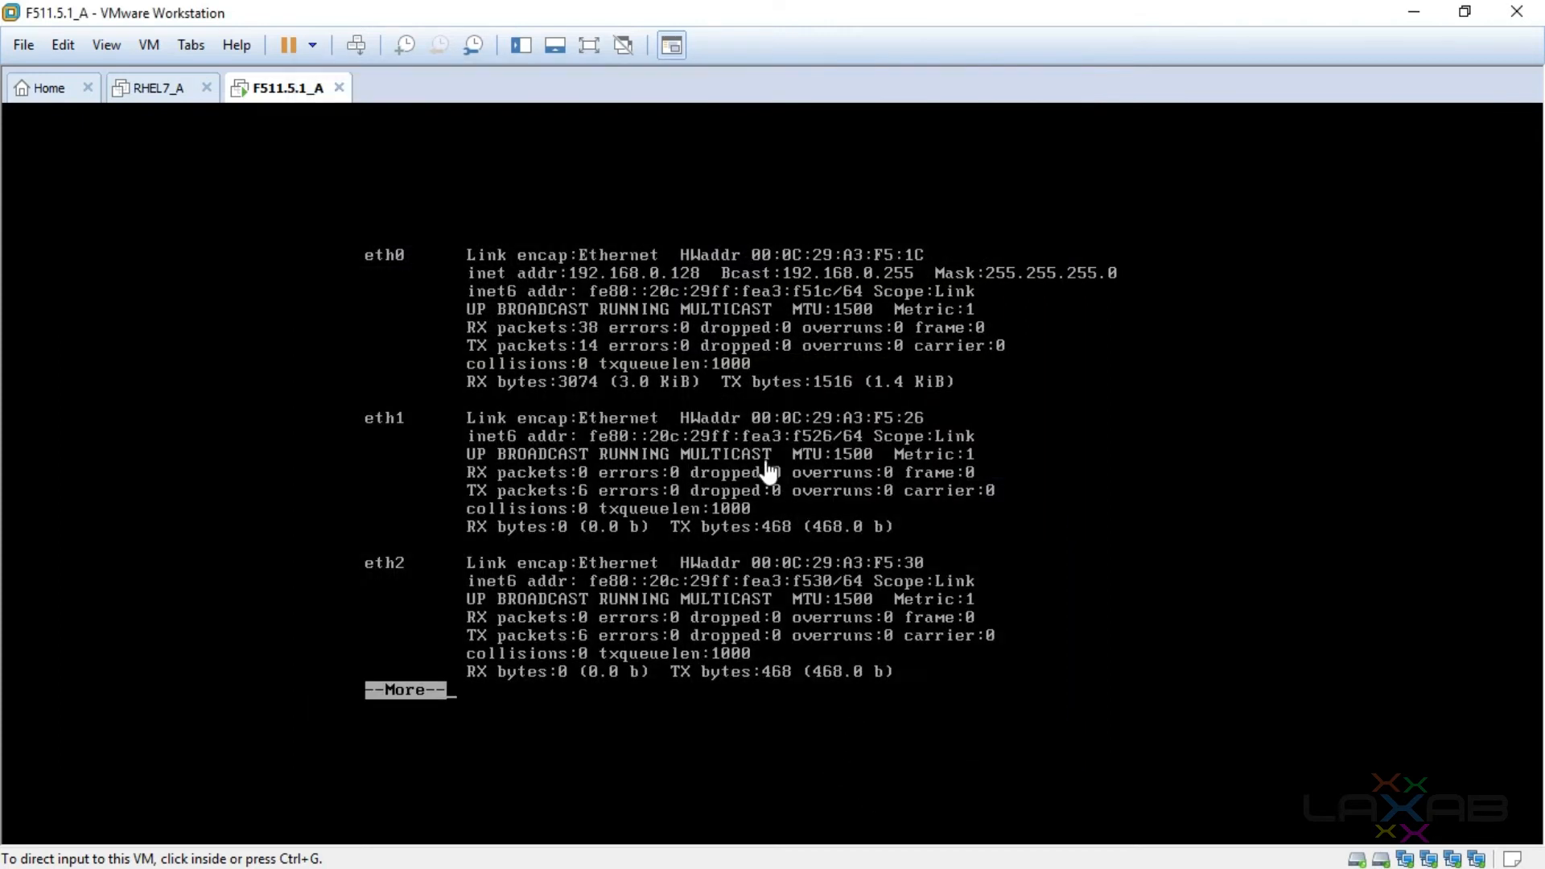
# Leave the paged interface listing and ping the external address 4.2.2.2, stopping it after a few replies.
pyautogui.click(886, 451)
pyautogui.write('q')
pyautogui.write('ping ')
pyautogui.write('4.2.2.2')
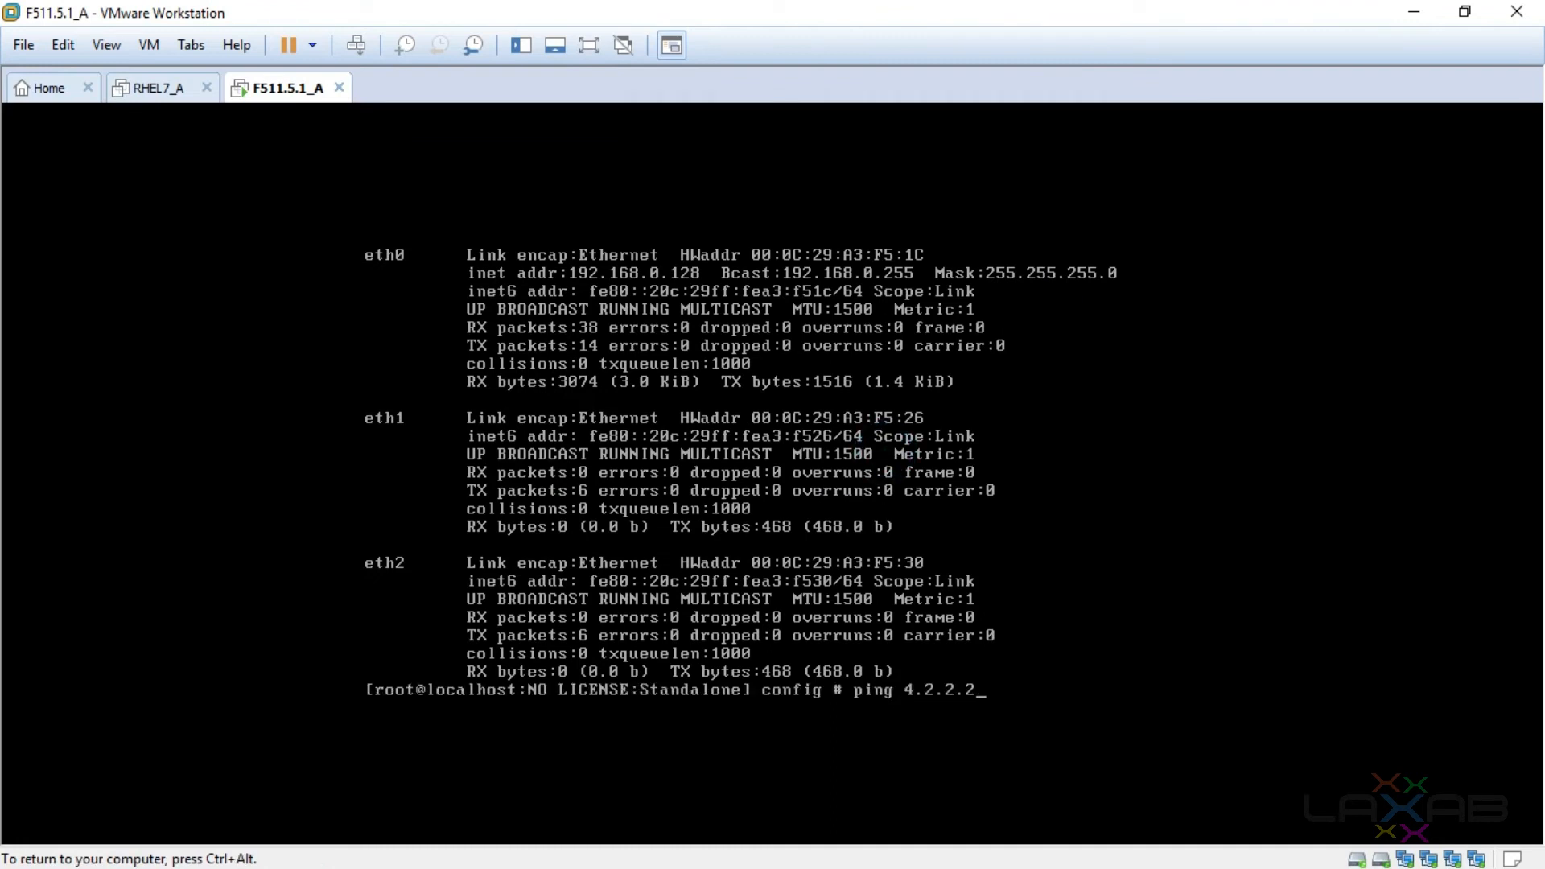
pyautogui.press('Return')
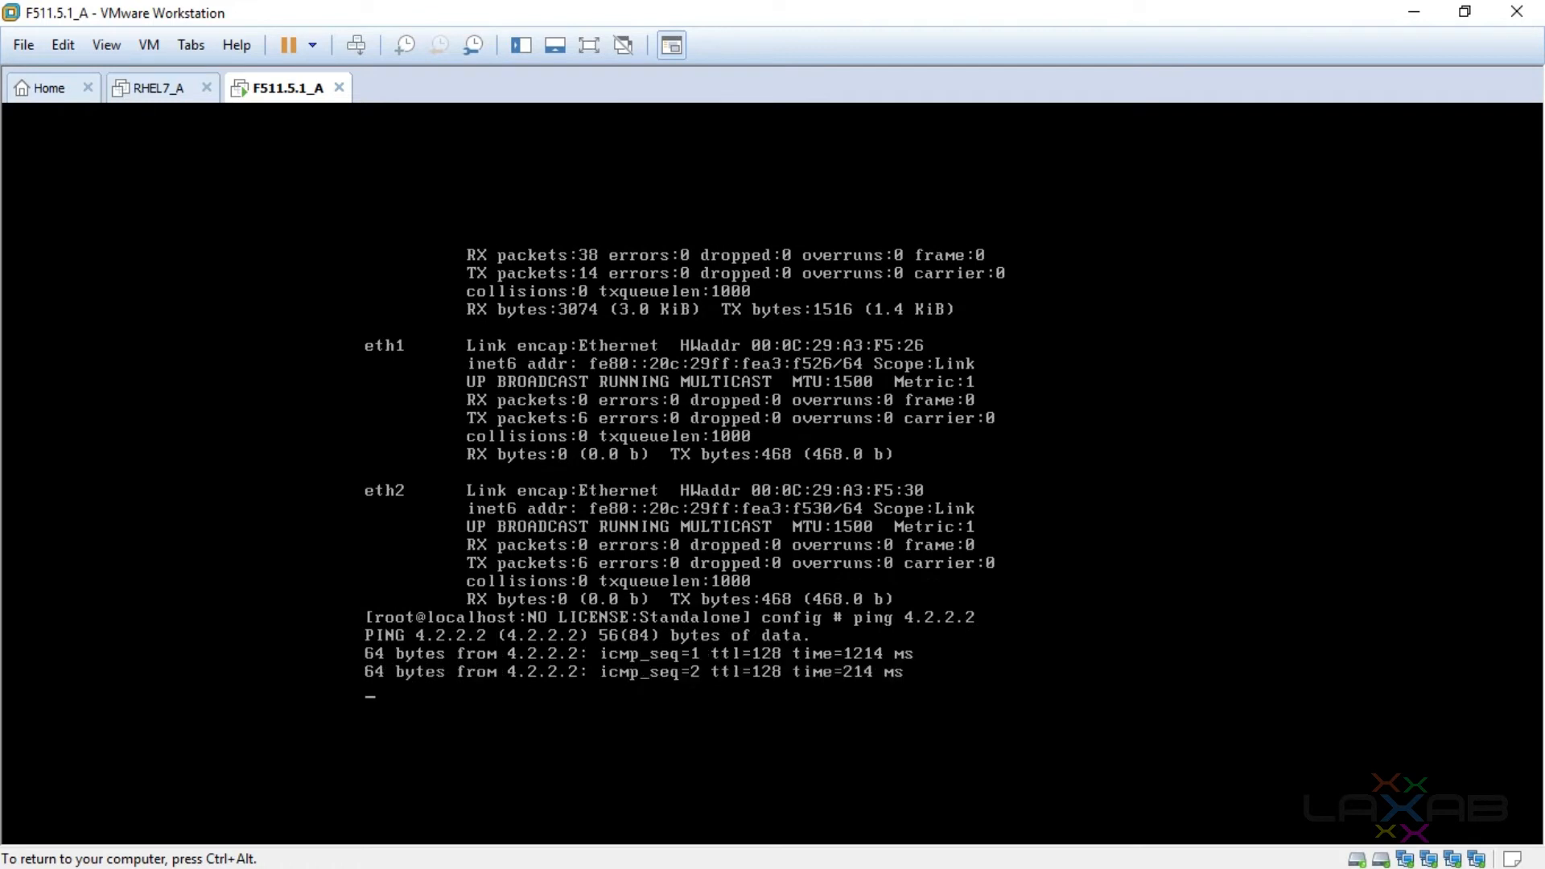
pyautogui.hotkey('ctrl', 'c')
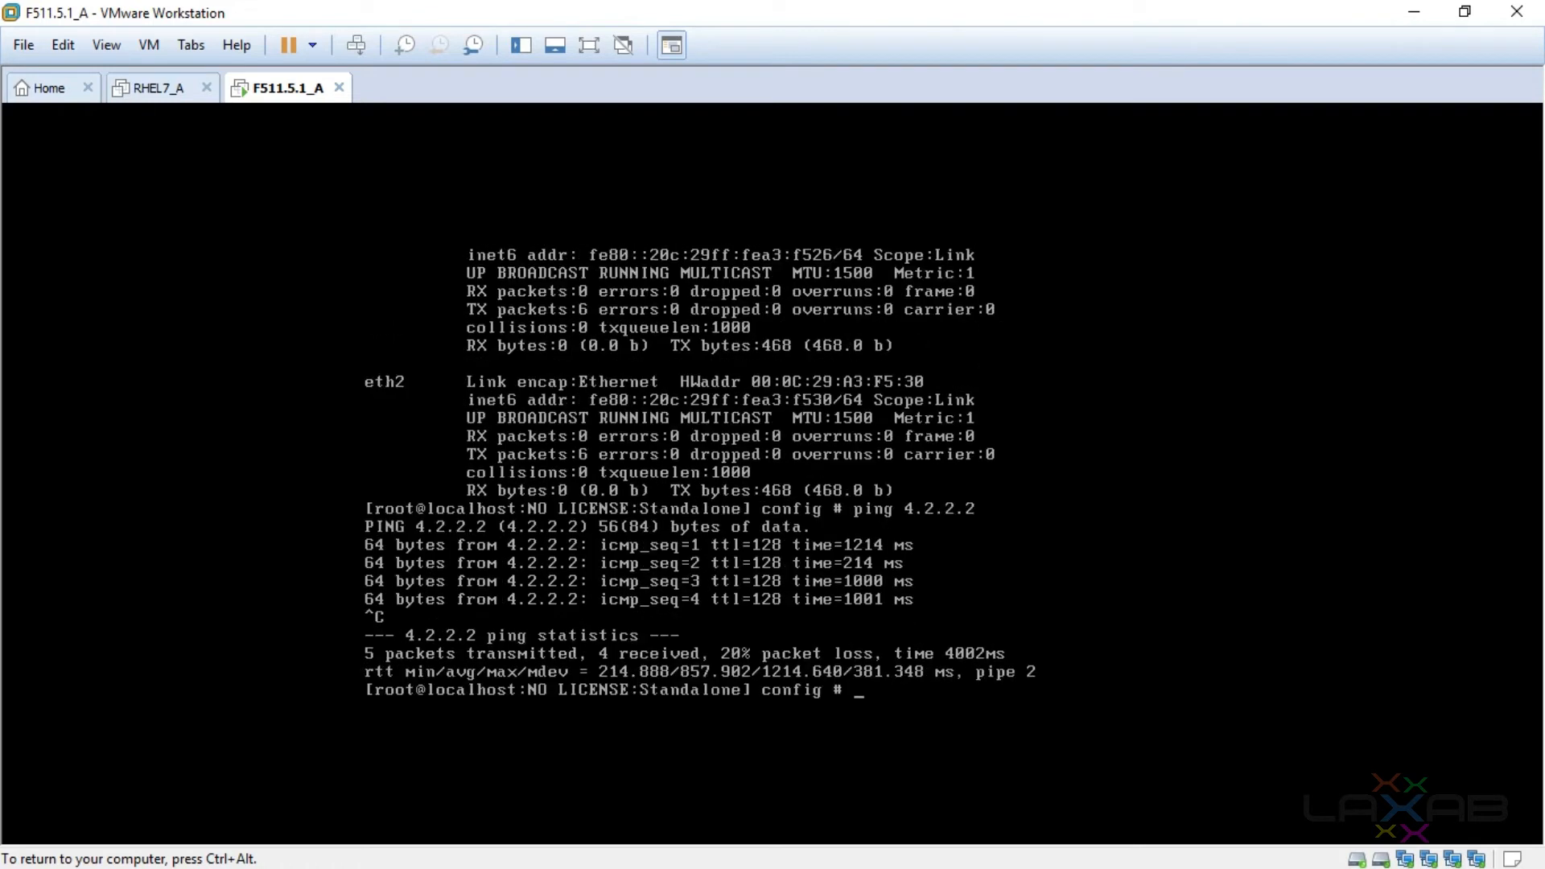
# Ping 192.168.0.1 once more, stop it and return to an empty config prompt.
pyautogui.write('ping 192.168.0.1')
pyautogui.press('Return')
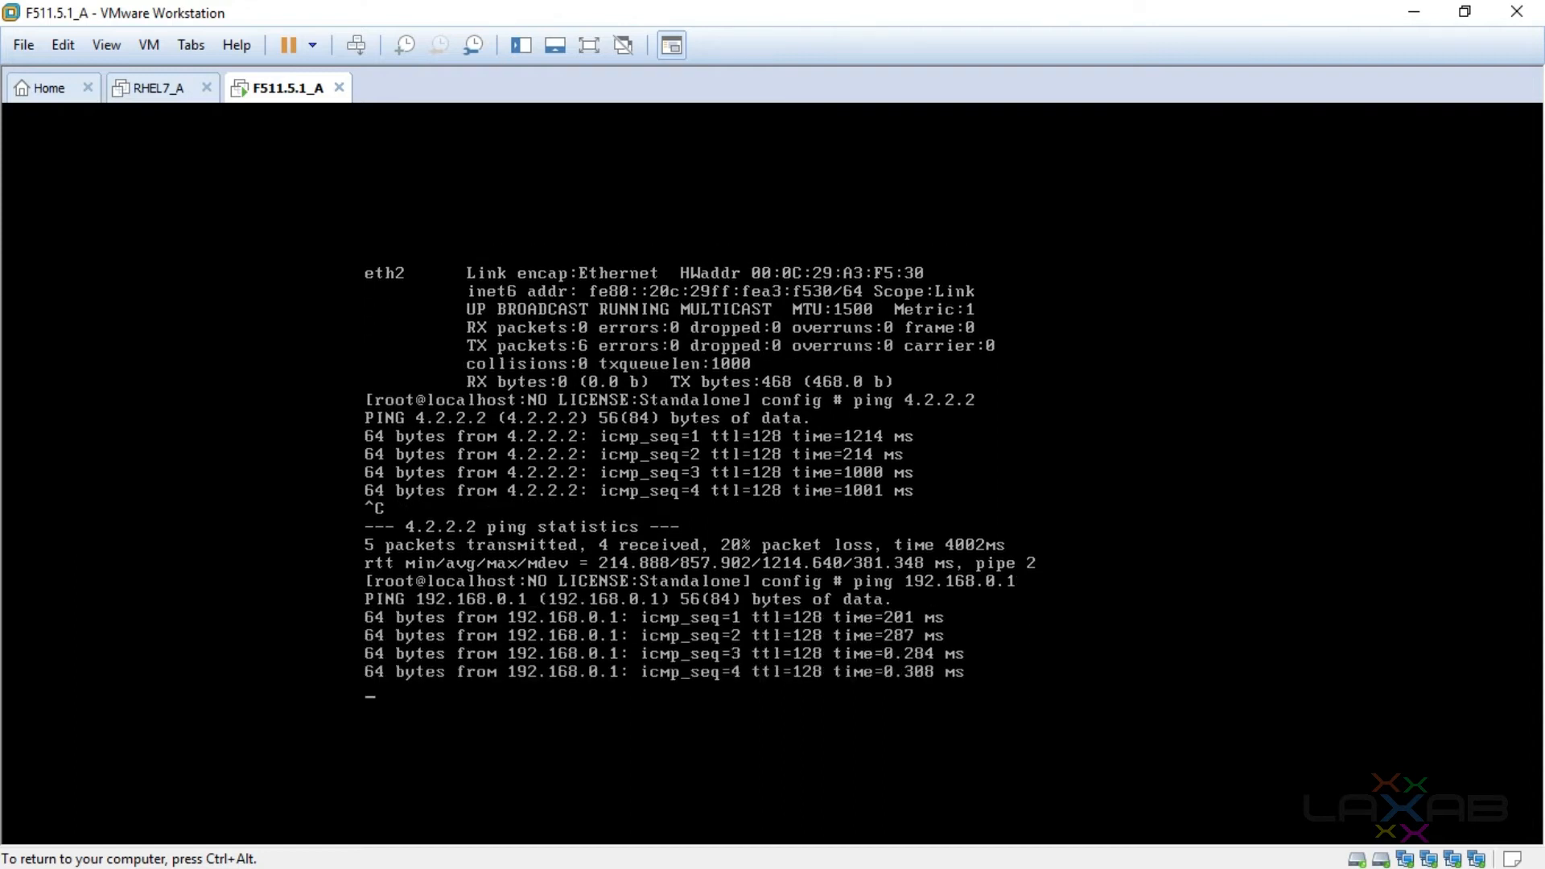
pyautogui.hotkey('ctrl', 'c')
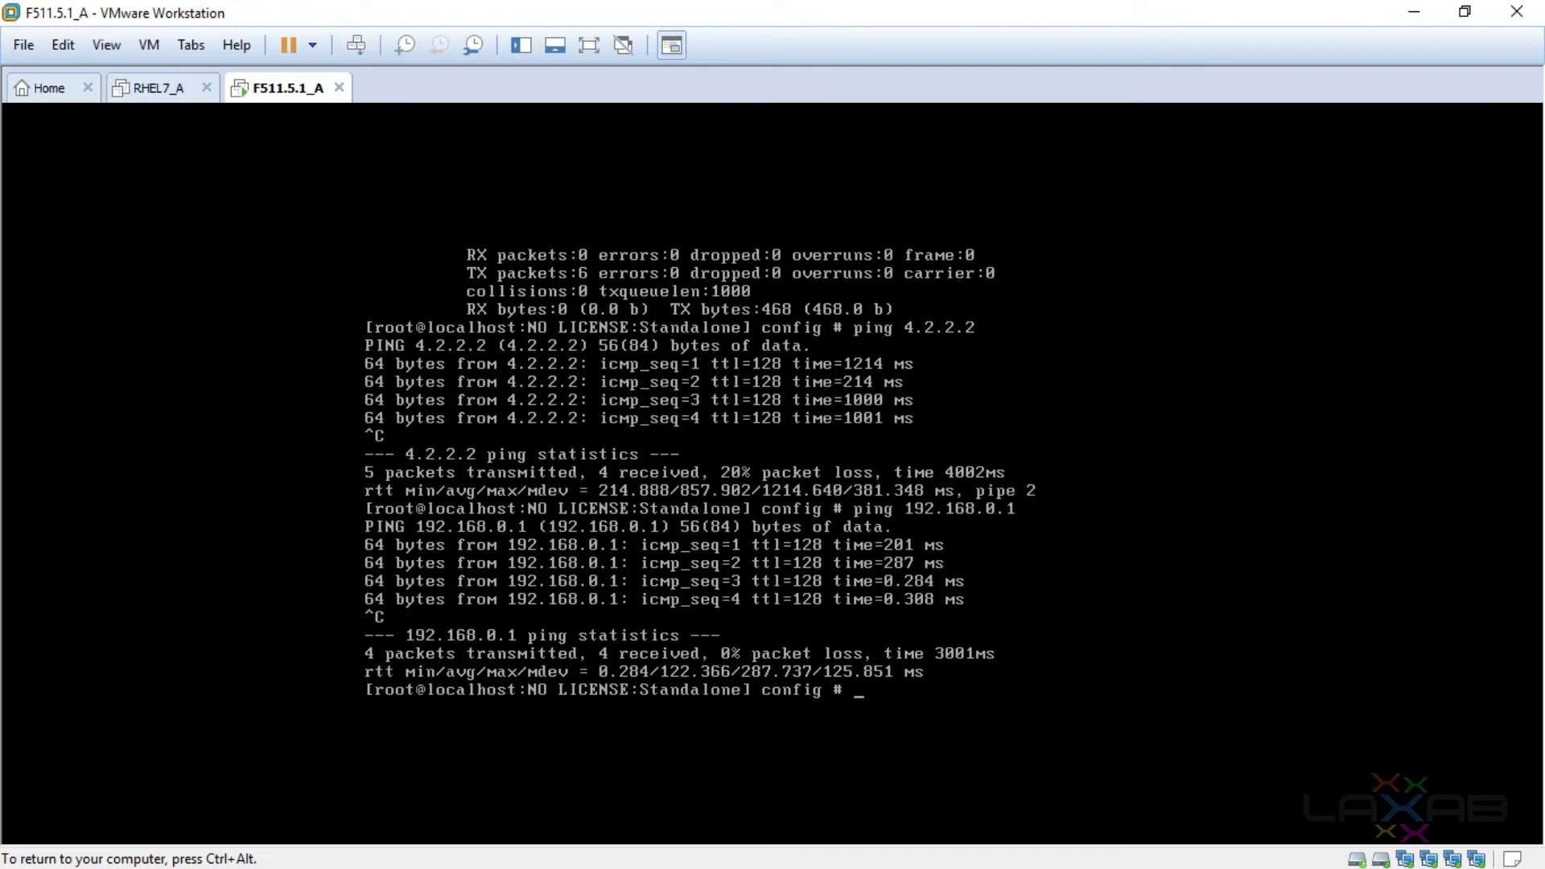
pyautogui.press('Return')
pyautogui.press('Return')
pyautogui.press('Return')
pyautogui.press('Return')
pyautogui.press('Return')
pyautogui.press('Return')
pyautogui.press('Return')
pyautogui.press('Return')
pyautogui.press('Return')
pyautogui.press('Return')
pyautogui.press('Return')
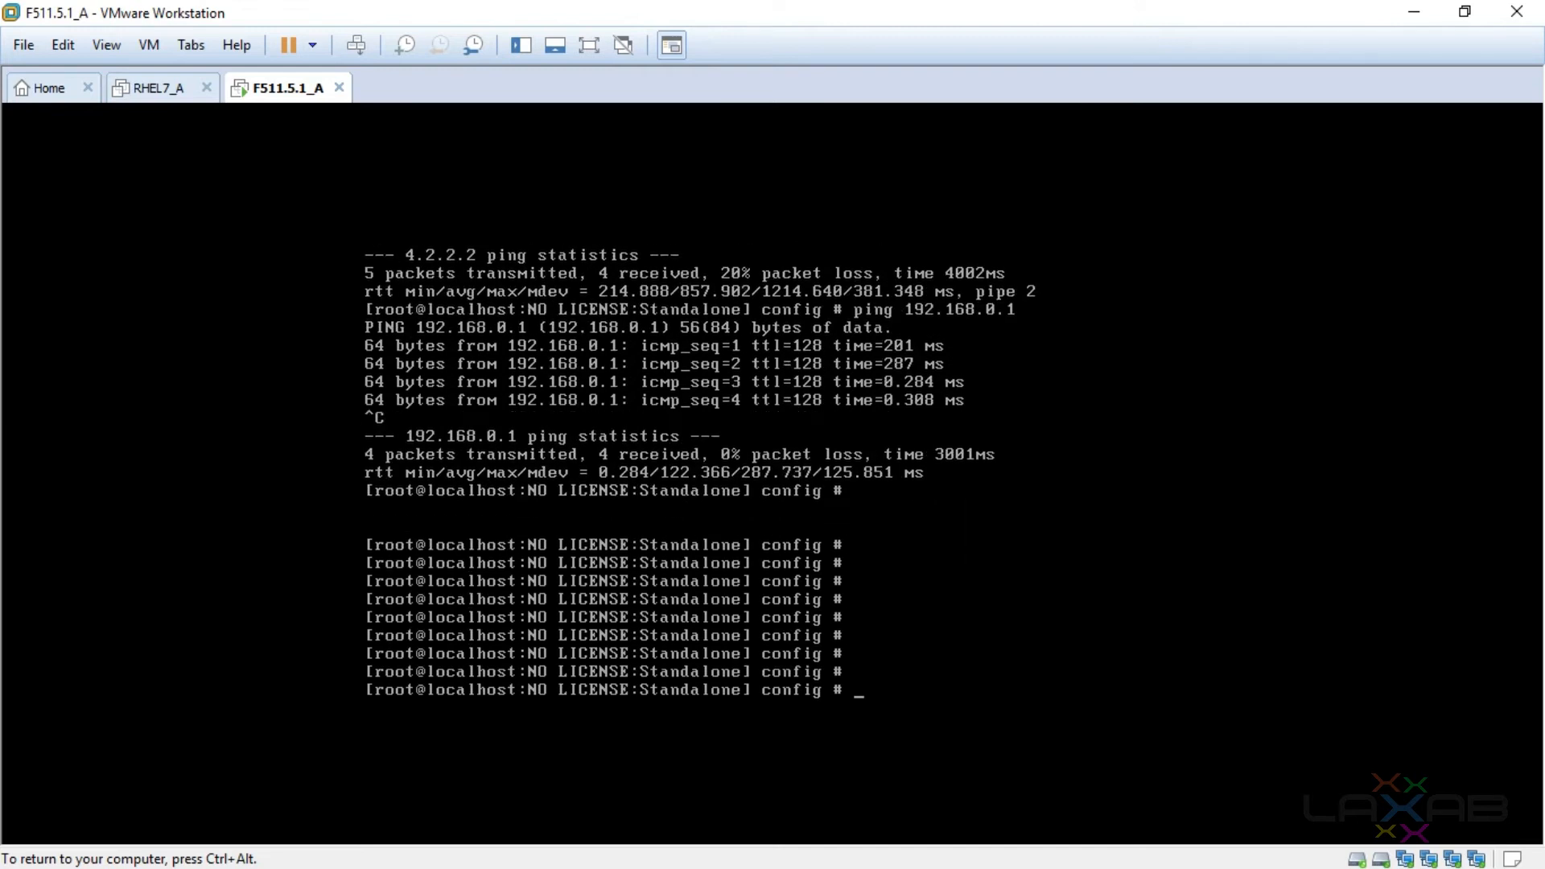
# Show the first page of ifconfig | more again and quit the pager.
pyautogui.write('ifconfig | more')
pyautogui.press('Return')
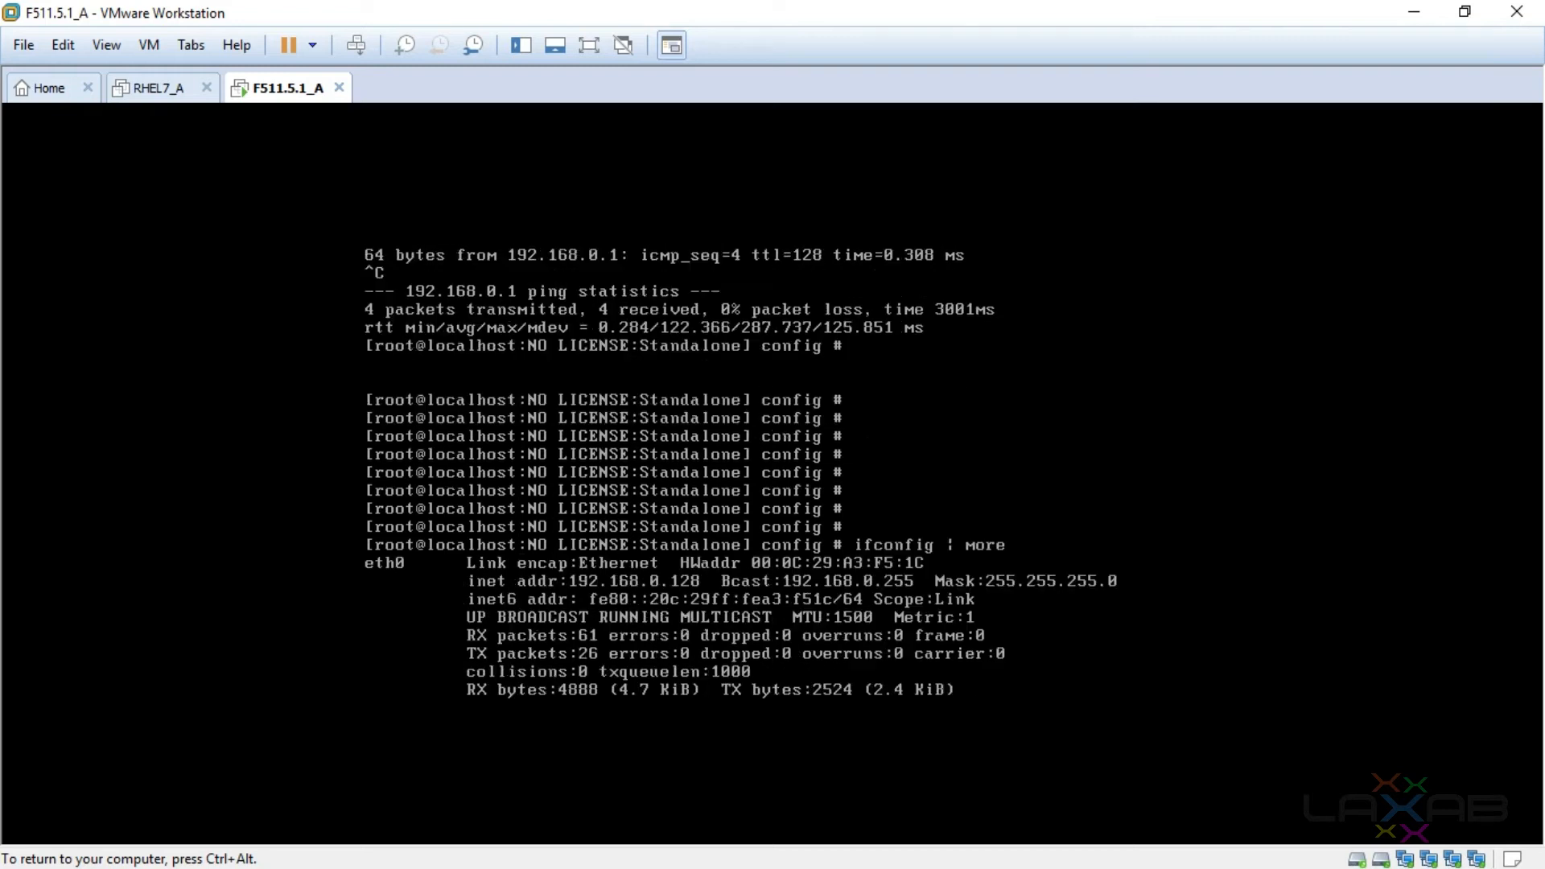
pyautogui.press('q')
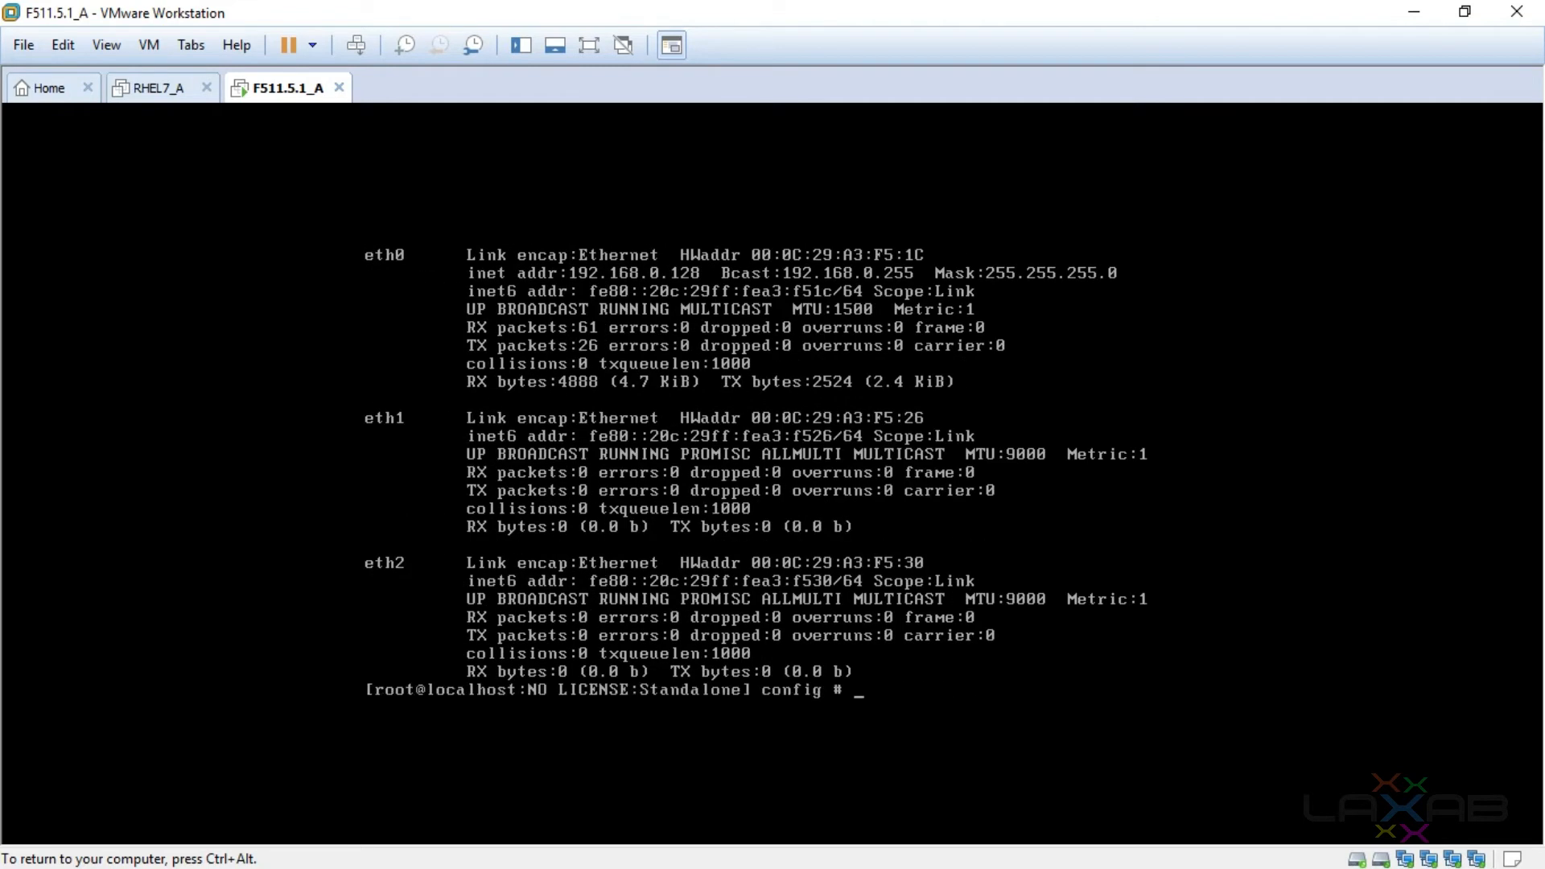
# Recheck the first Network Adapter's MAC address against eth0 in the advanced settings, close the settings without changes and return to the console.
pyautogui.hotkey('ctrl', 'alt')
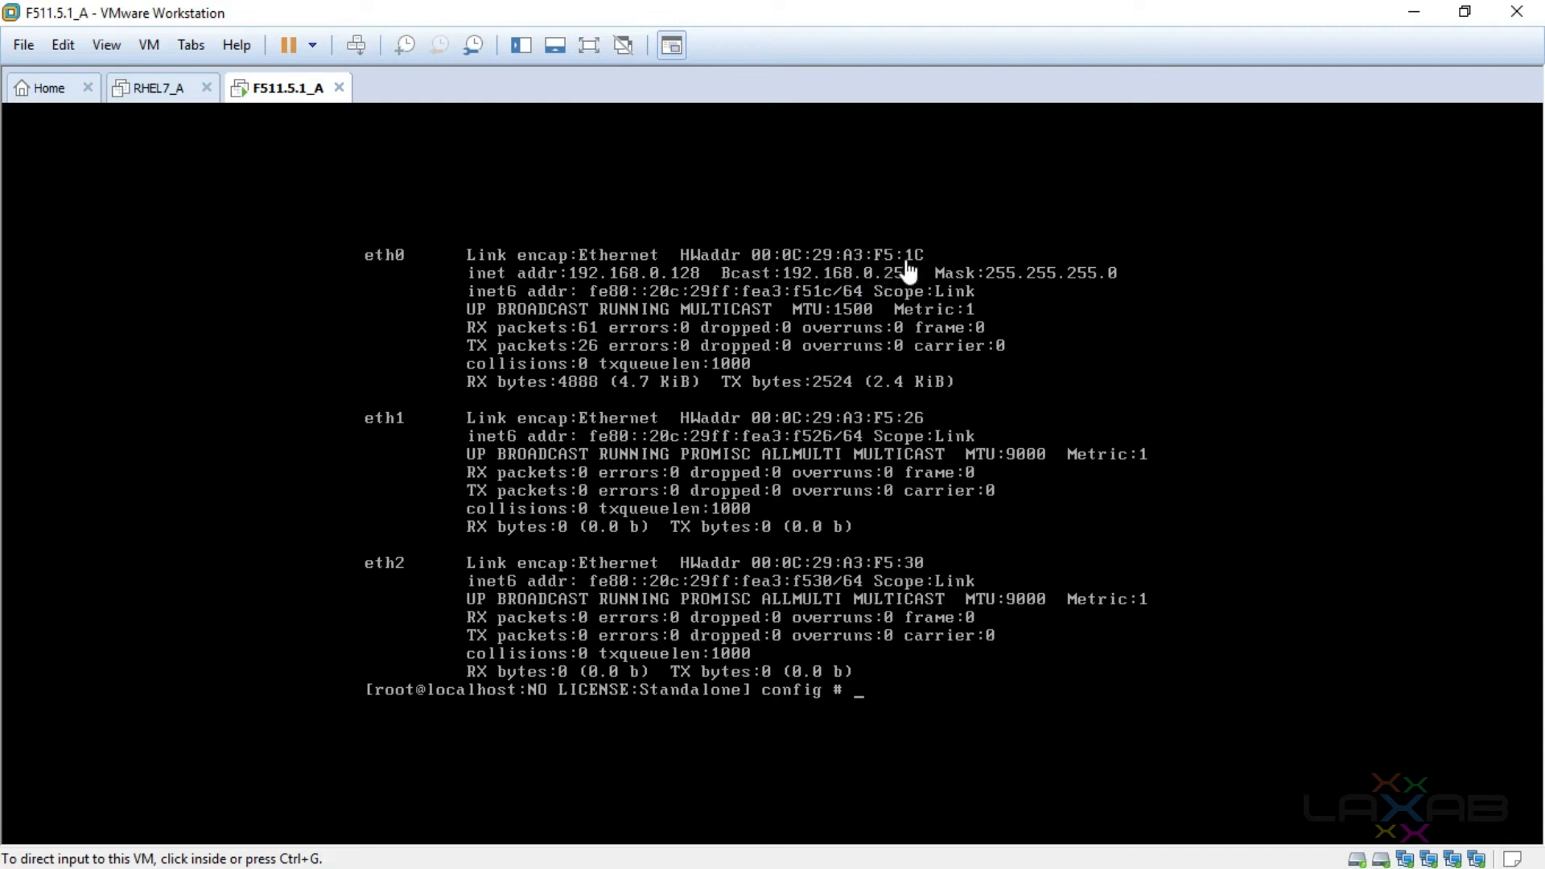
pyautogui.rightClick(296, 89)
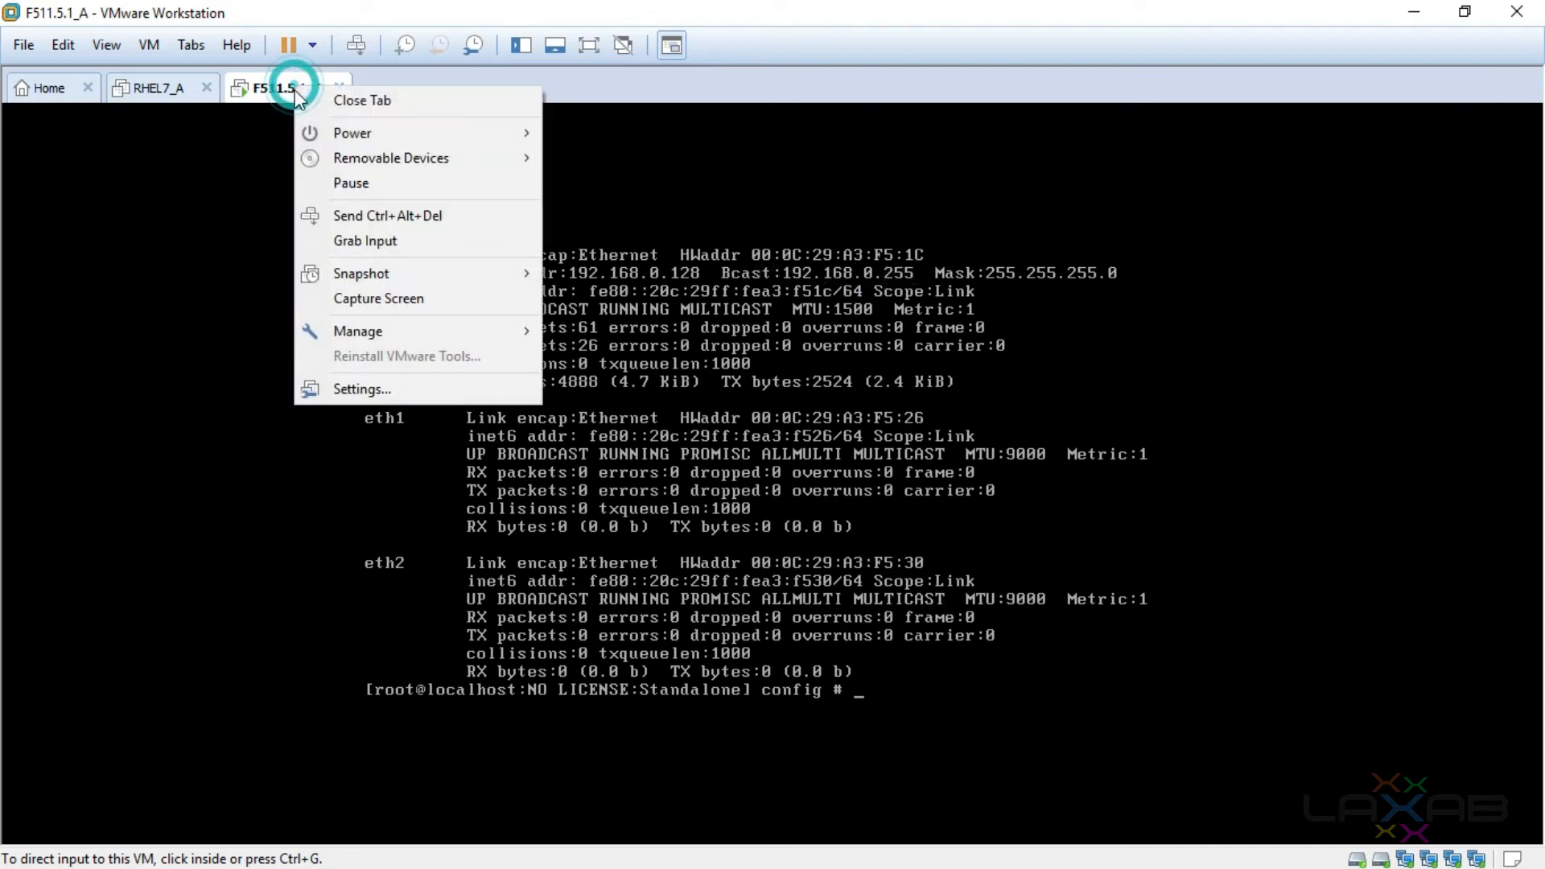
pyautogui.click(354, 389)
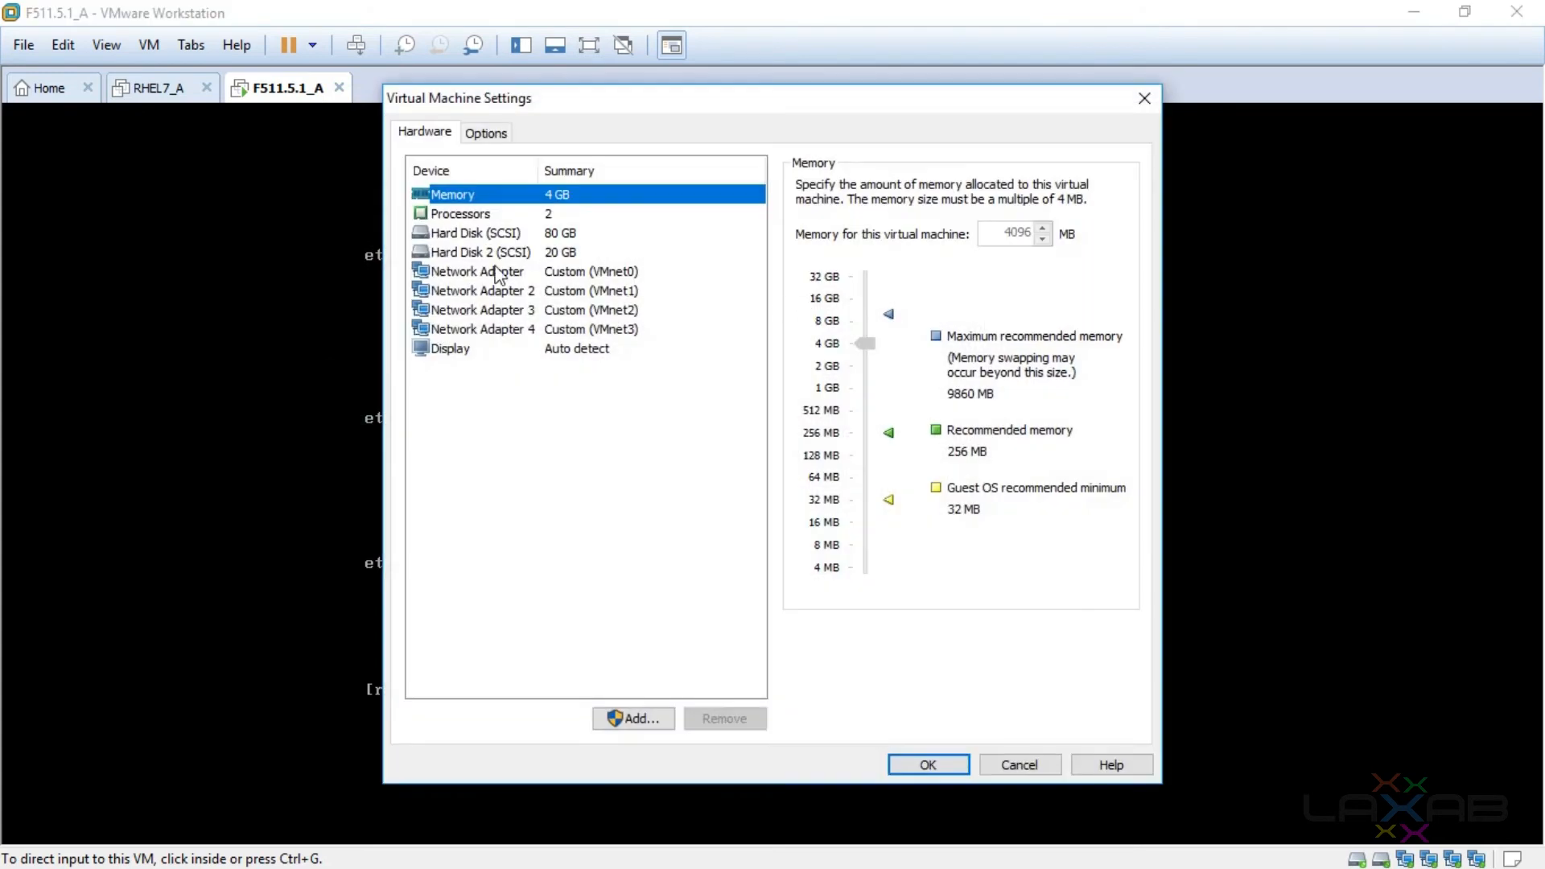
pyautogui.click(507, 277)
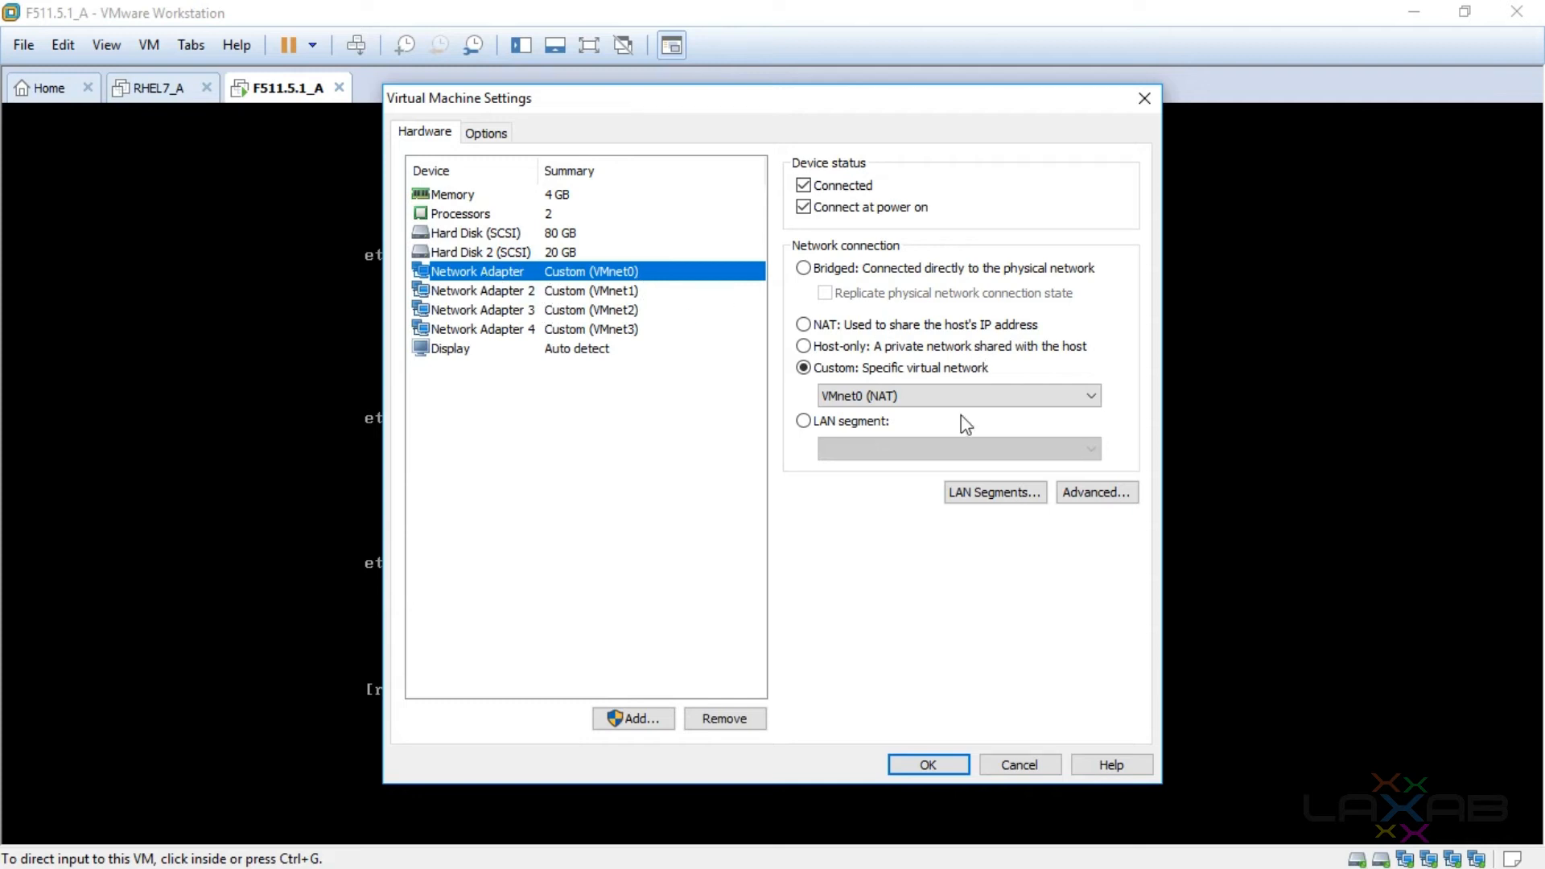
pyautogui.click(1096, 492)
pyautogui.moveTo(759, 560); pyautogui.dragTo(708, 558)
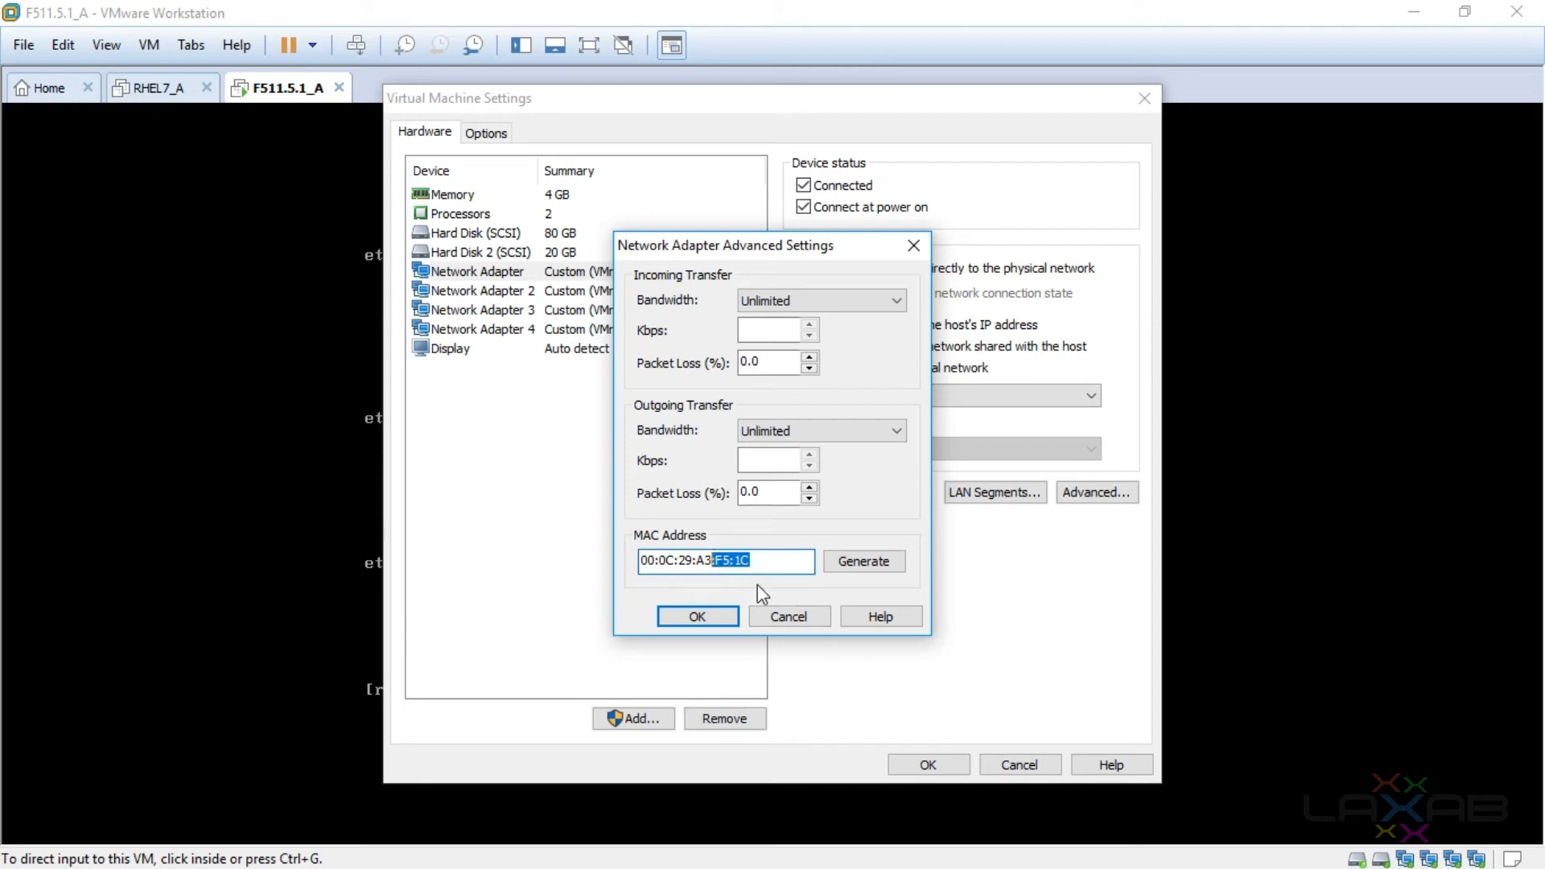
pyautogui.click(786, 610)
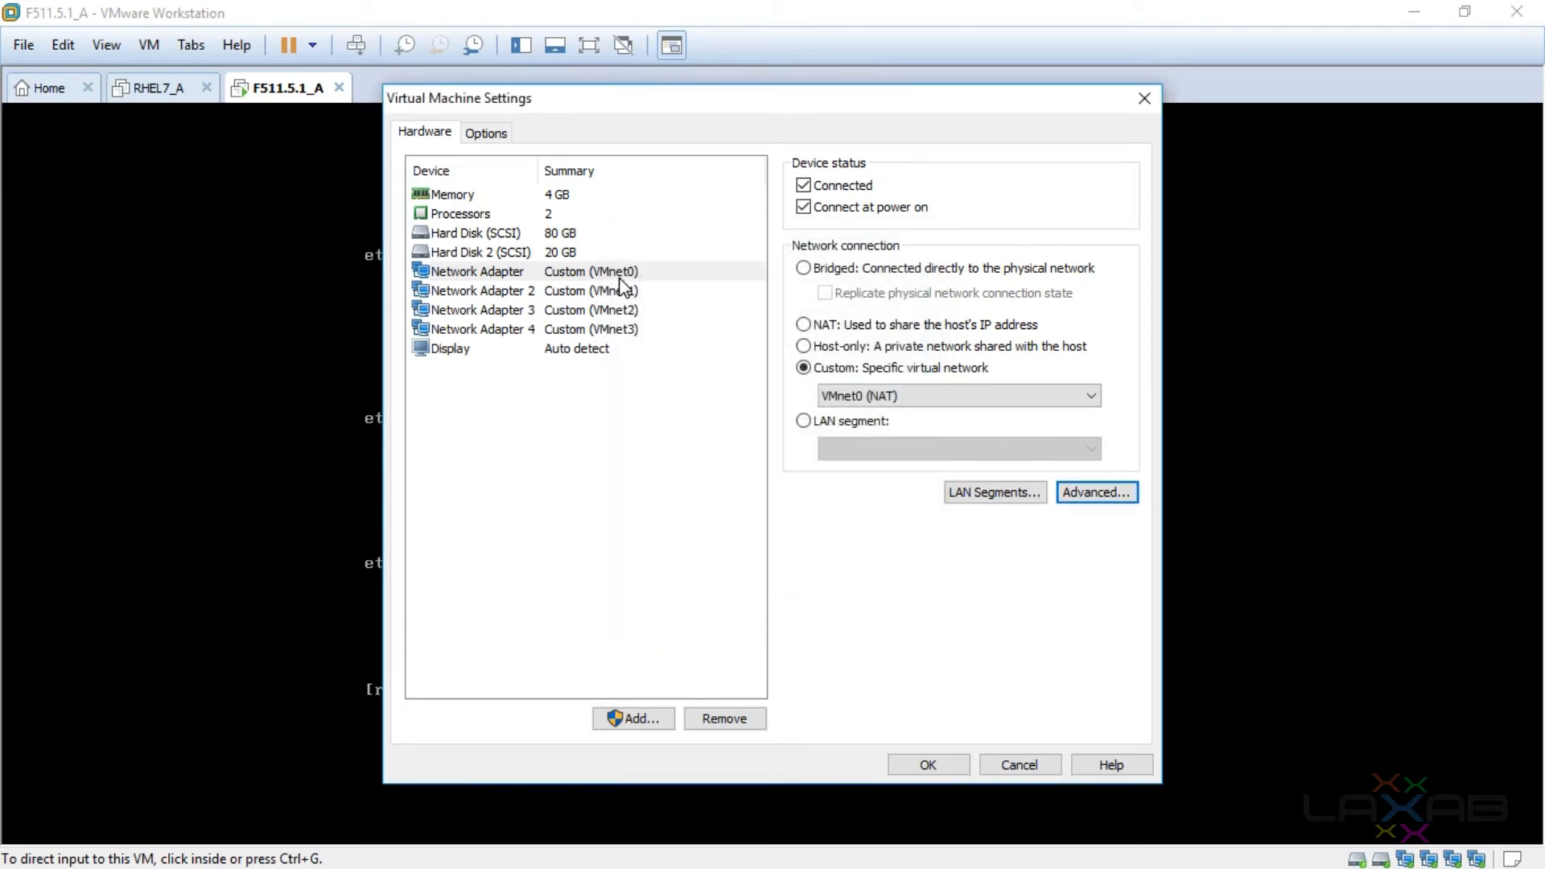
pyautogui.moveTo(763, 111); pyautogui.dragTo(850, 318)
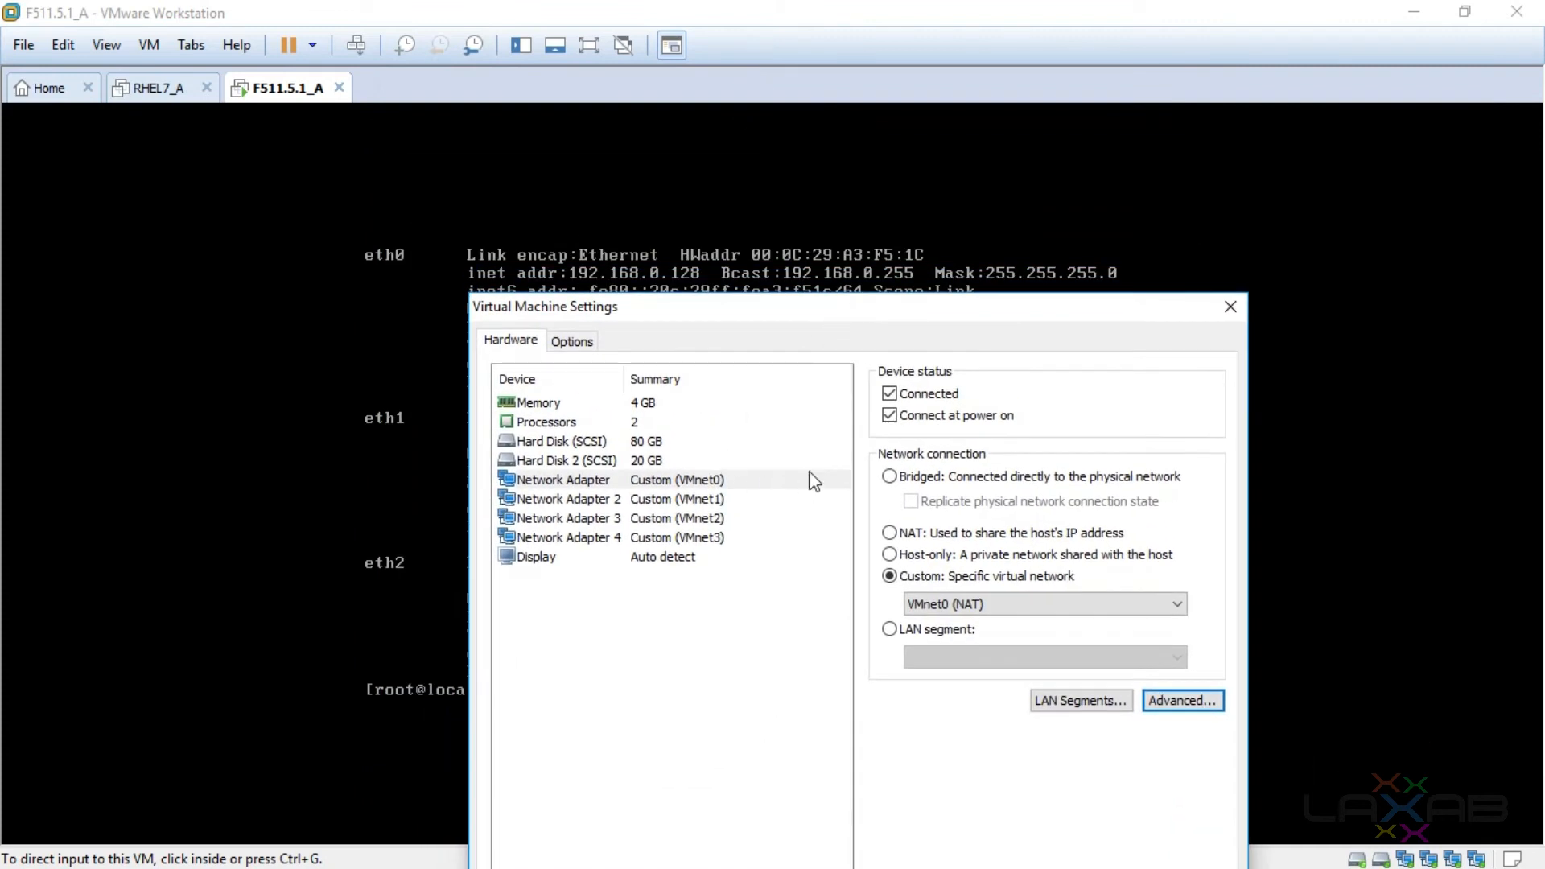
pyautogui.click(1228, 308)
pyautogui.click(885, 485)
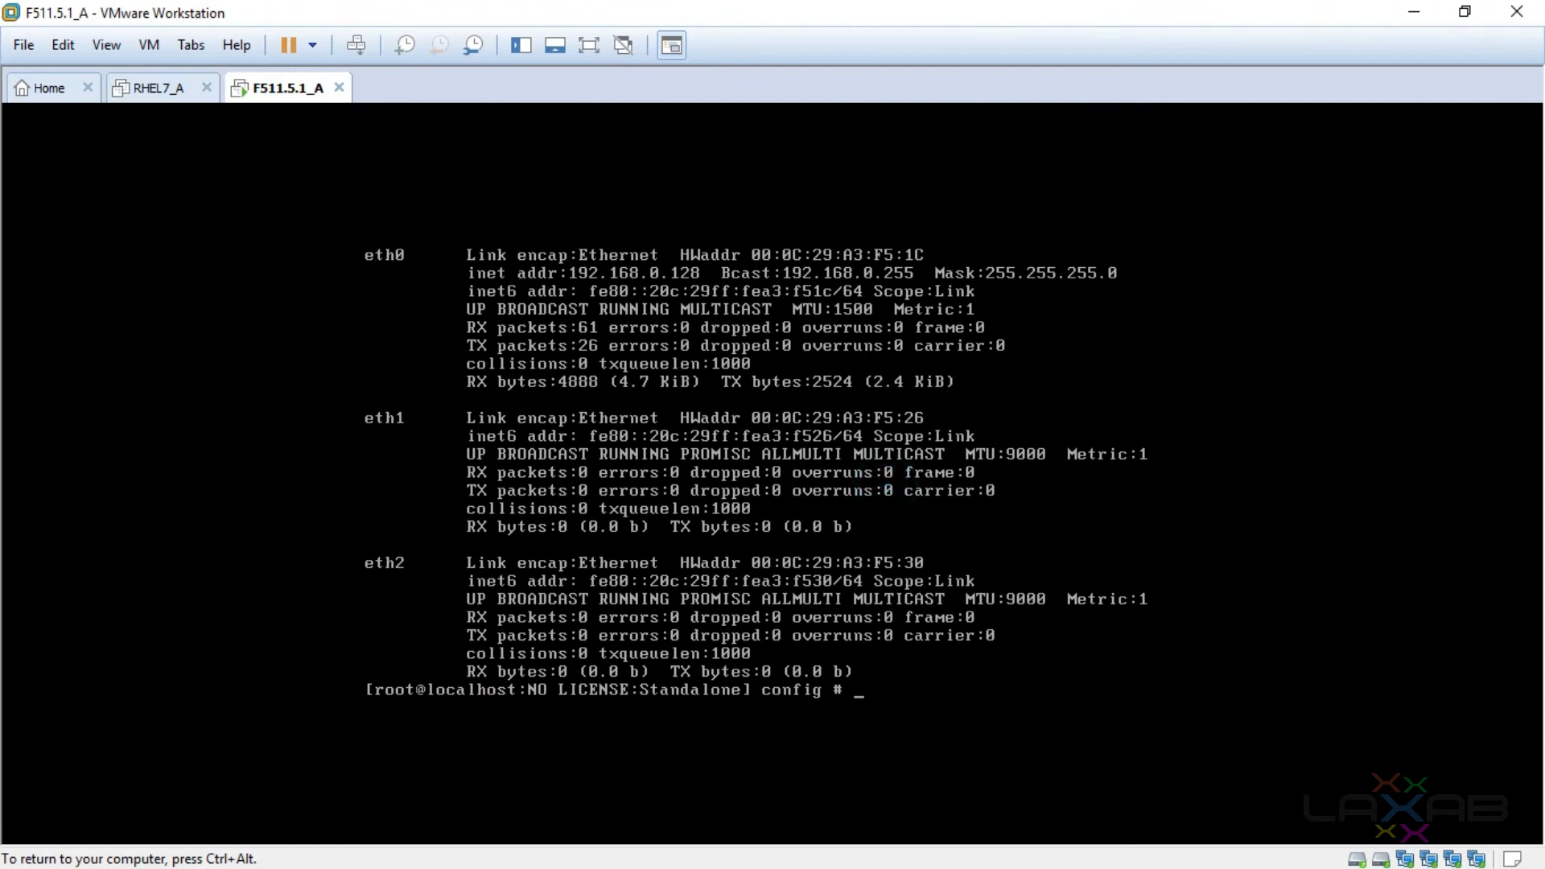
# Leave the virtual machine console and open Internet Explorer on the host, ready for entering a new web address.
pyautogui.press('Return')
pyautogui.press('Return')
pyautogui.press('Return')
pyautogui.hotkey('ctrl', 'alt')
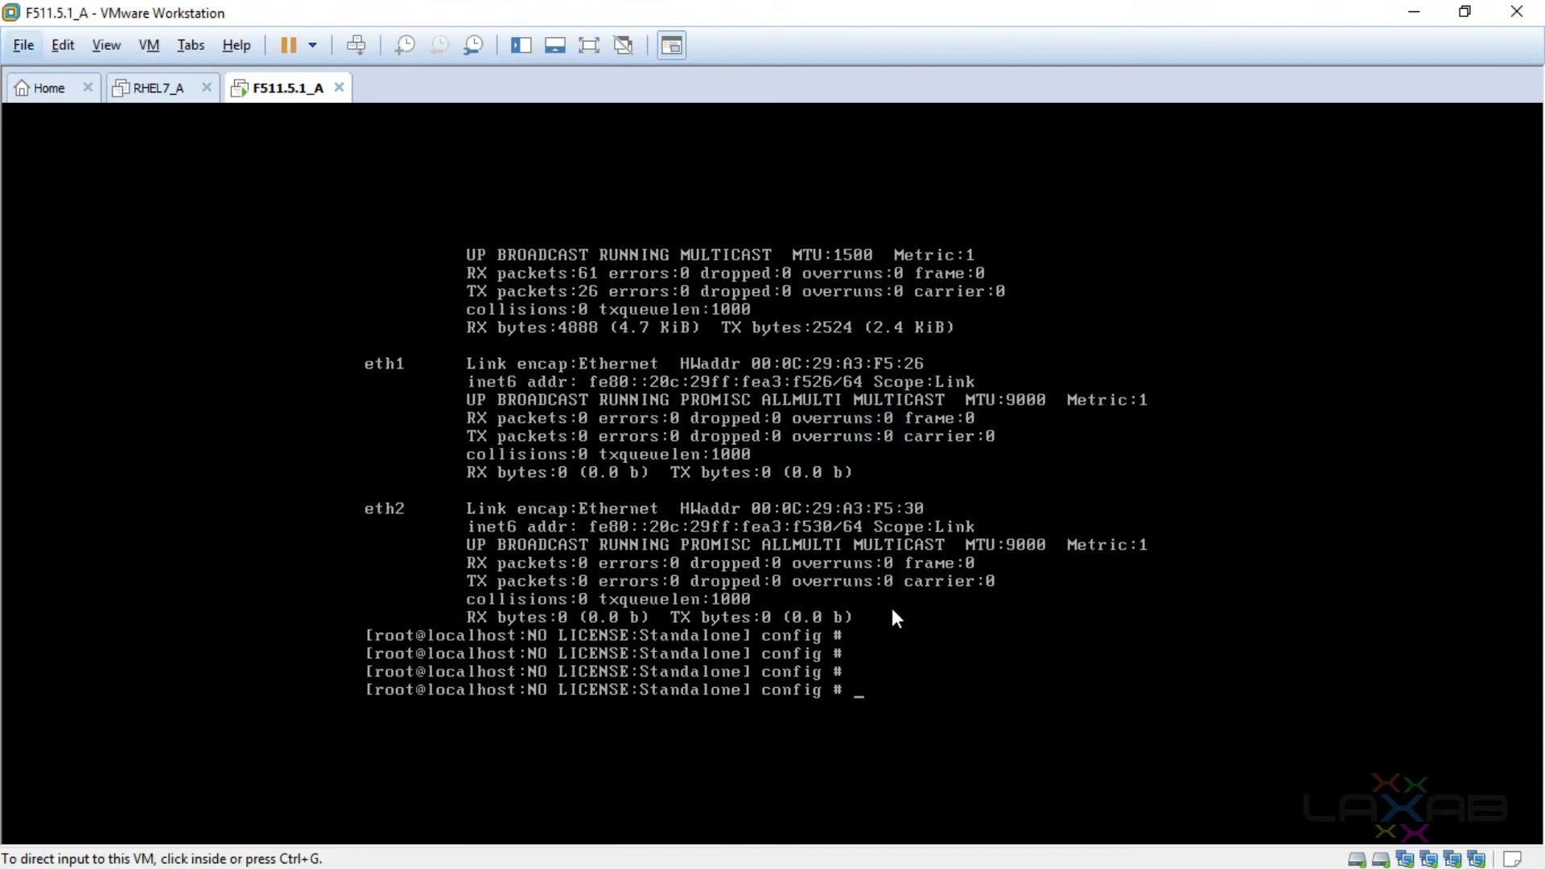
pyautogui.click(33, 847)
pyautogui.write('inter')
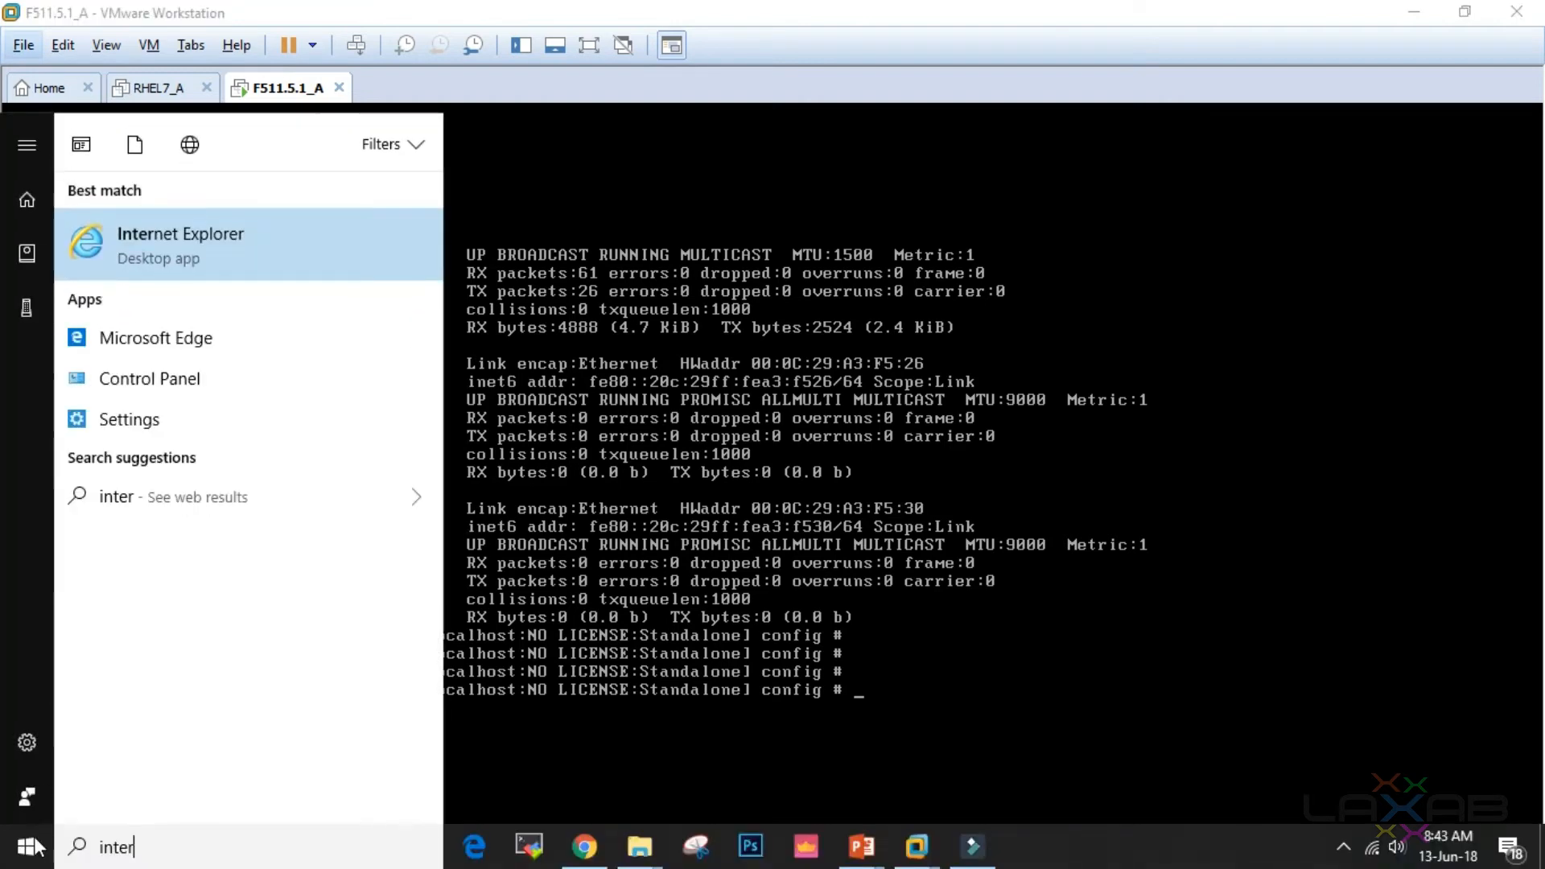
pyautogui.click(185, 233)
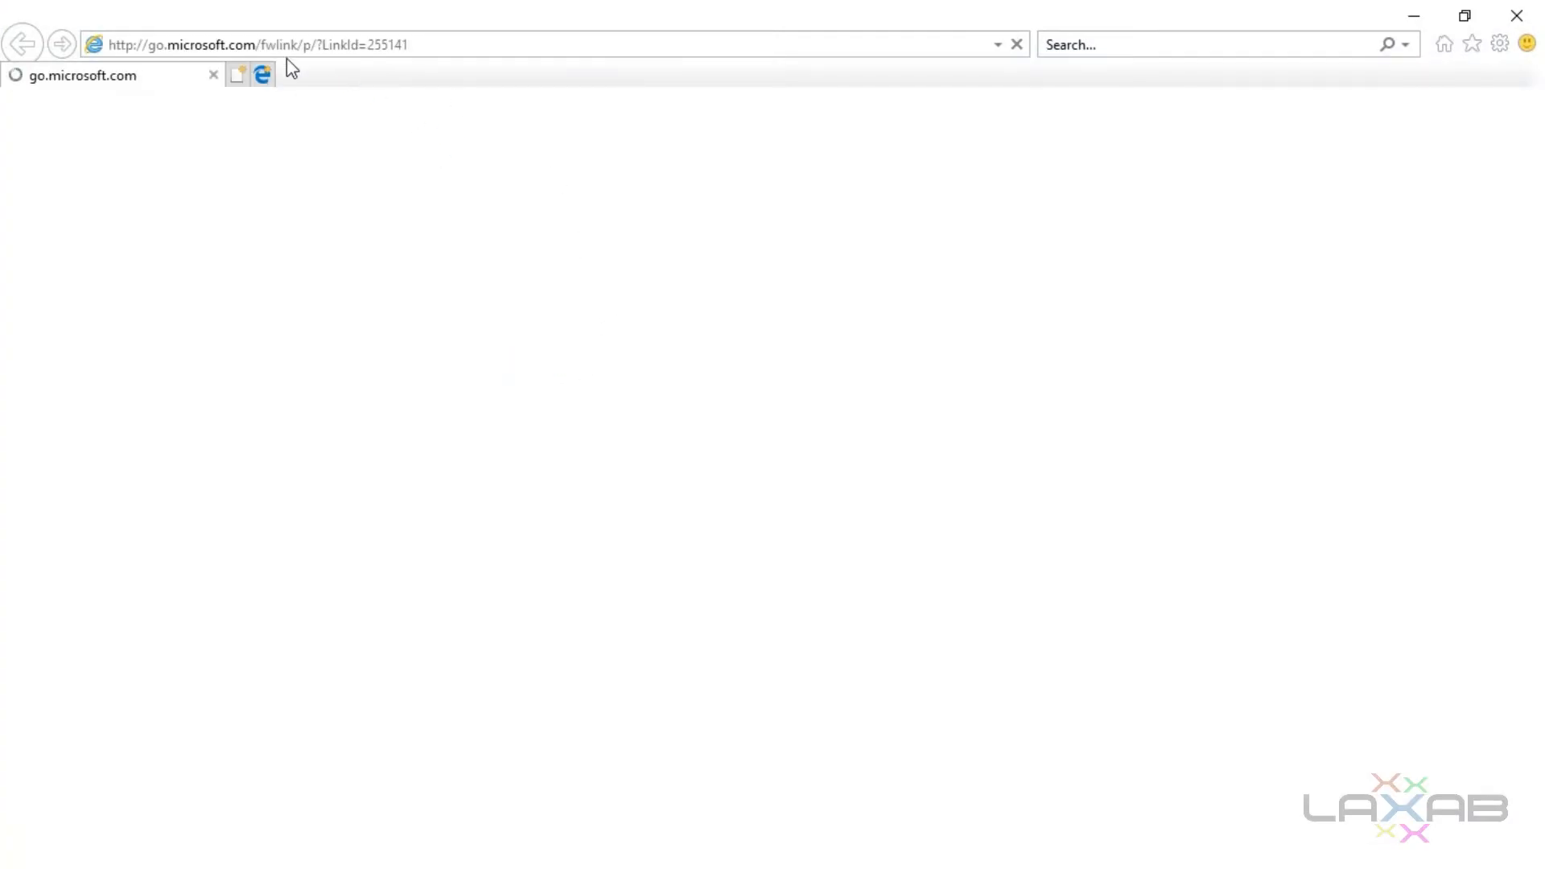
pyautogui.click(251, 45)
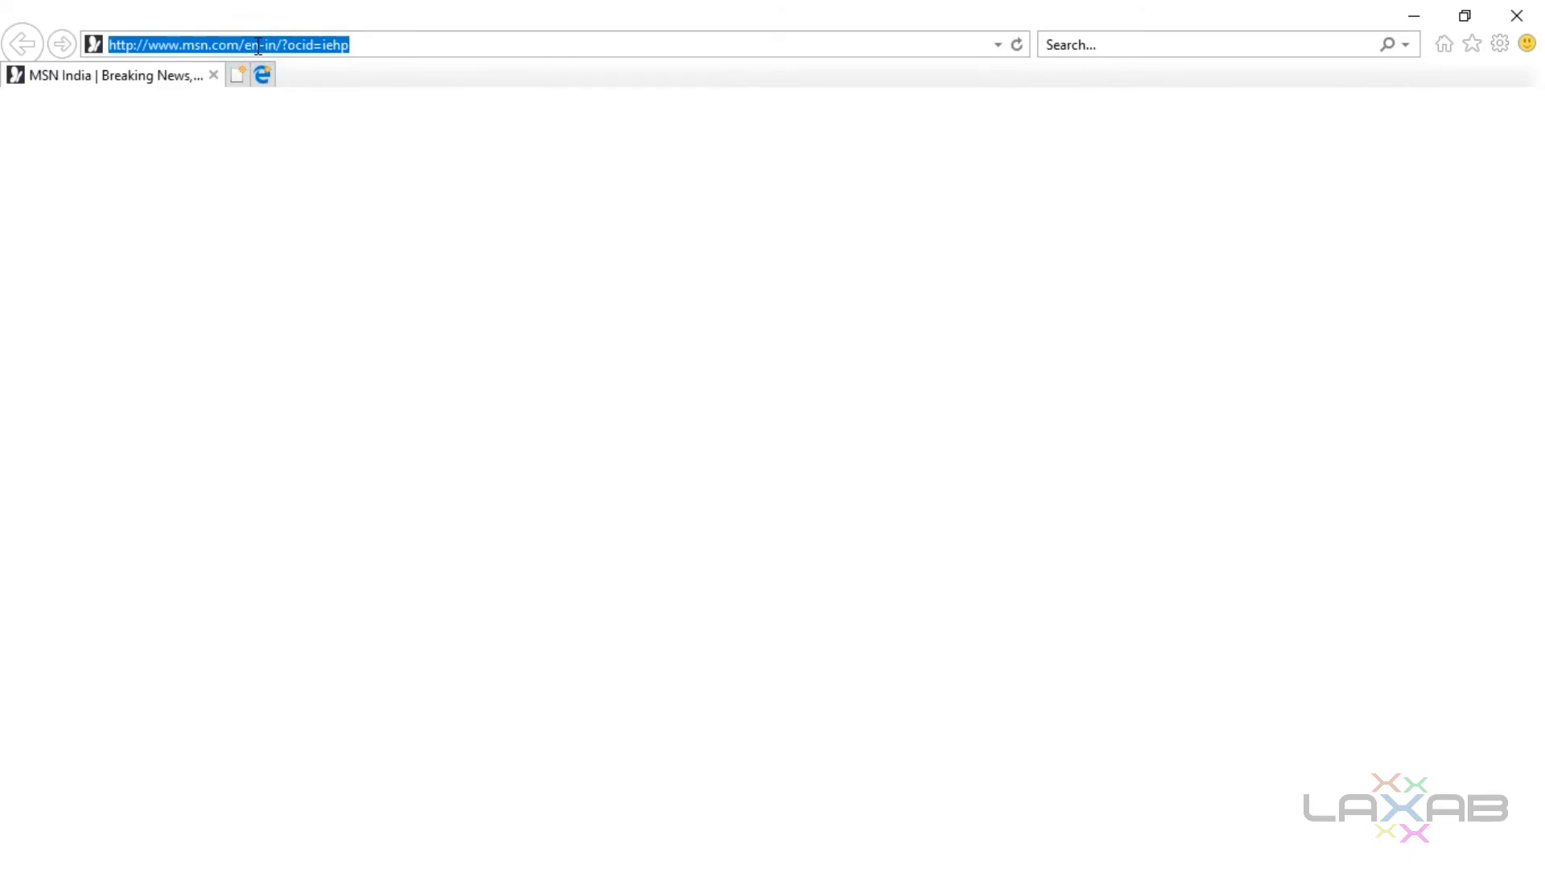
pyautogui.write('https:')
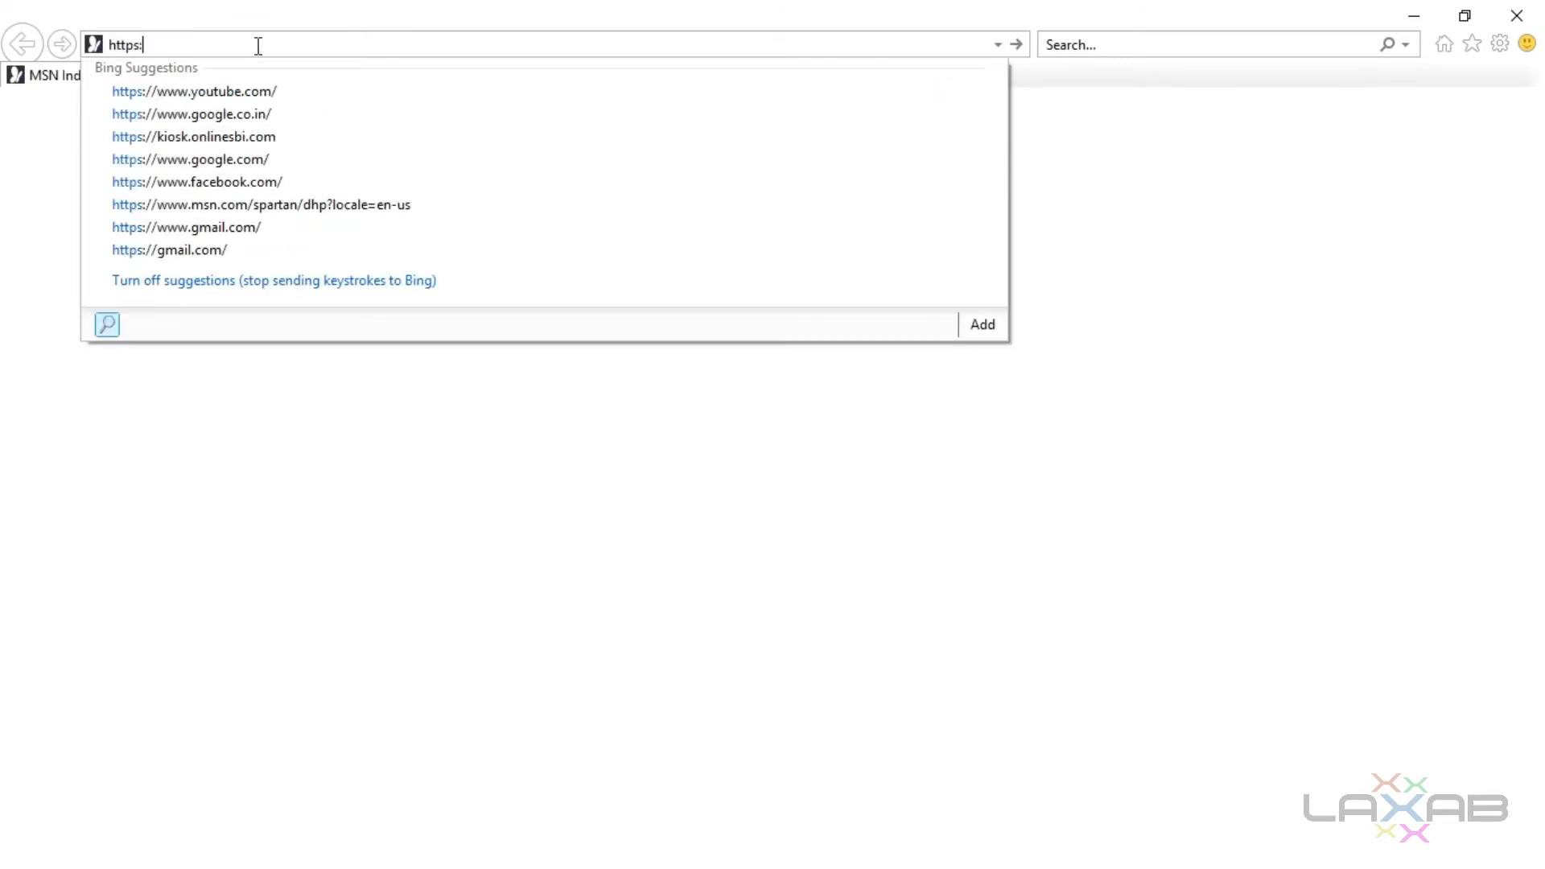
pyautogui.press('BackSpace')
pyautogui.press('BackSpace')
pyautogui.press('BackSpace')
pyautogui.press('BackSpace')
pyautogui.press('BackSpace')
pyautogui.press('Escape')
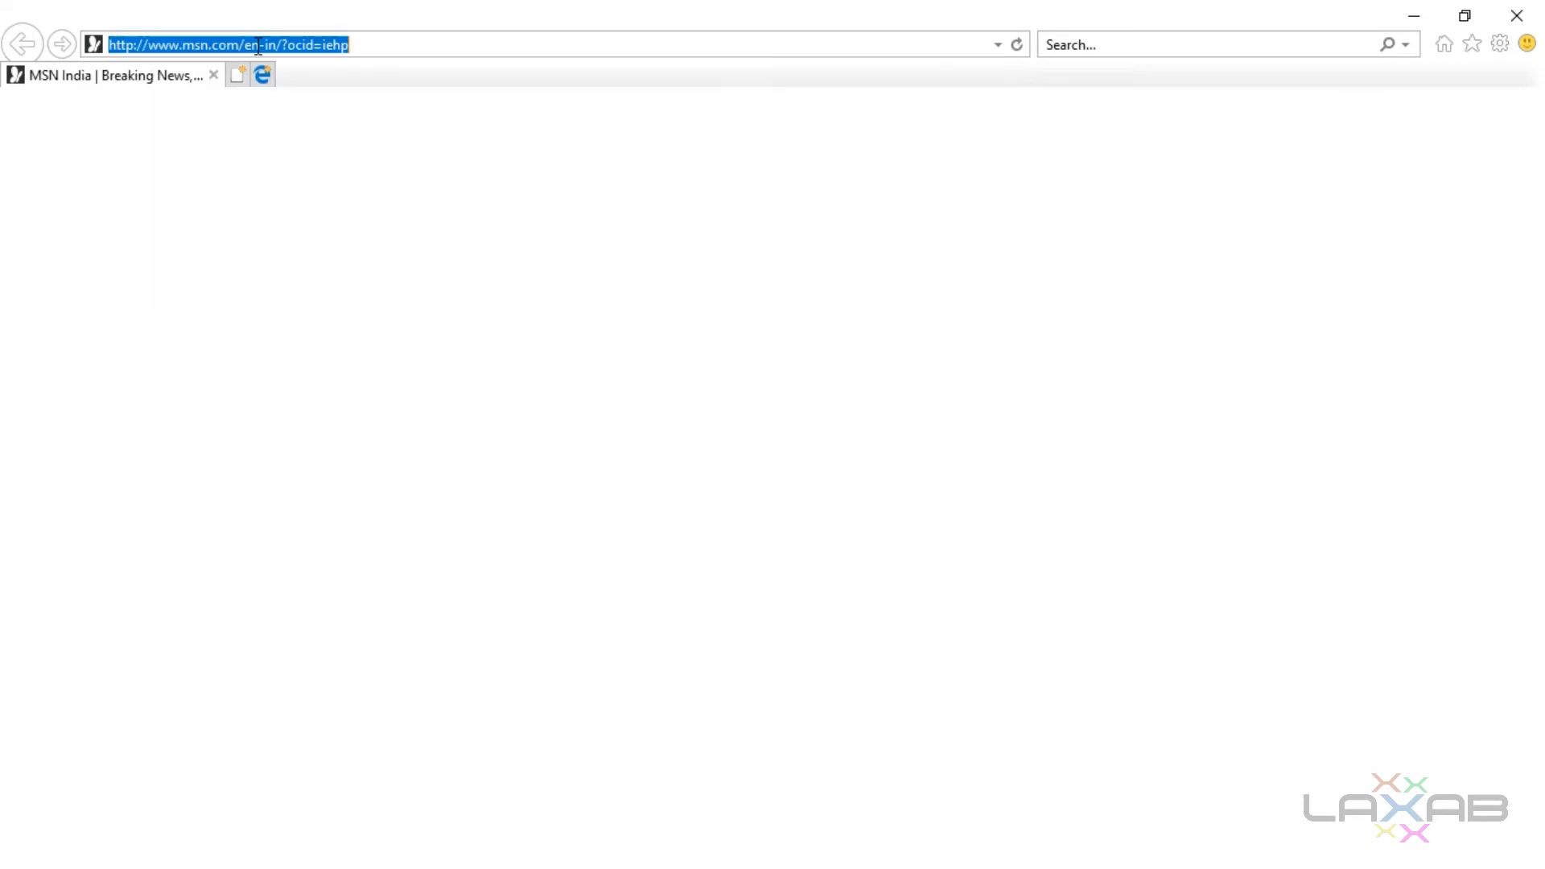
pyautogui.write('https://192.1')
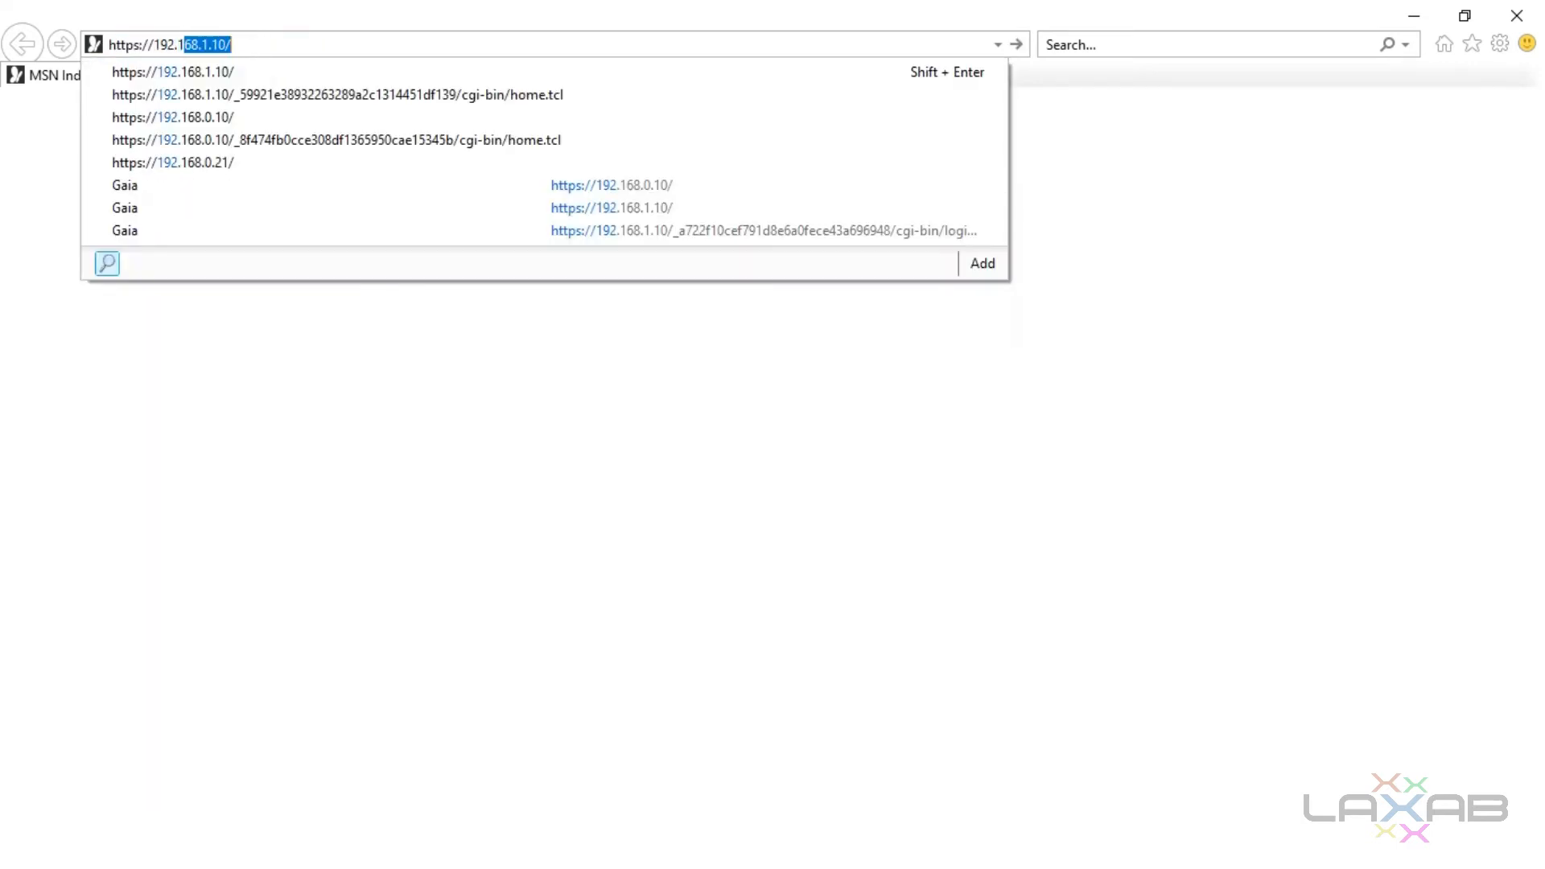
pyautogui.write('68.0.128')
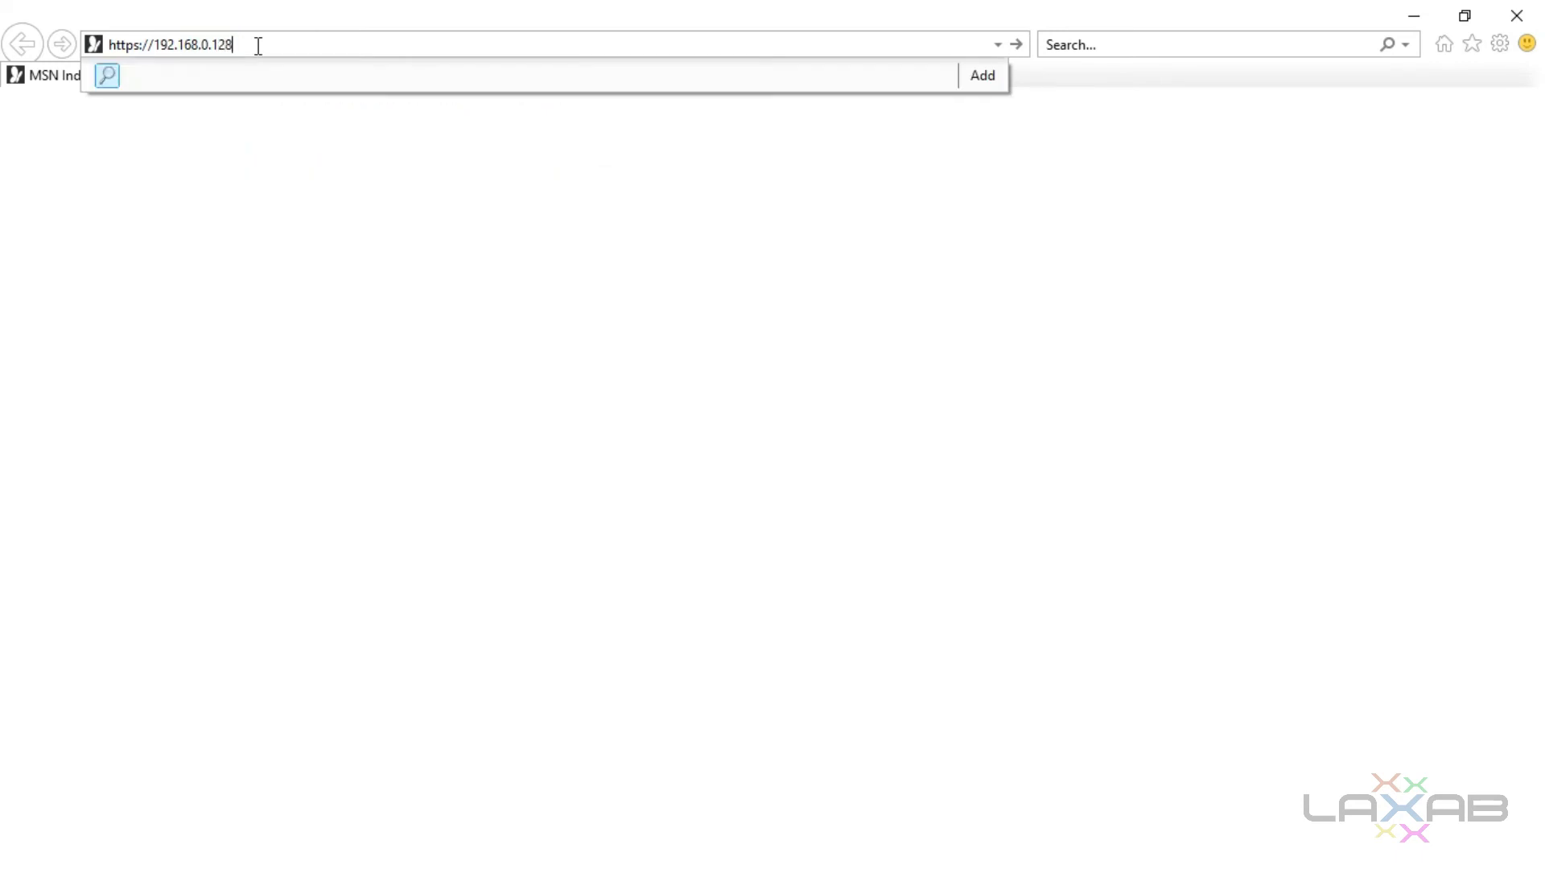
pyautogui.press('Return')
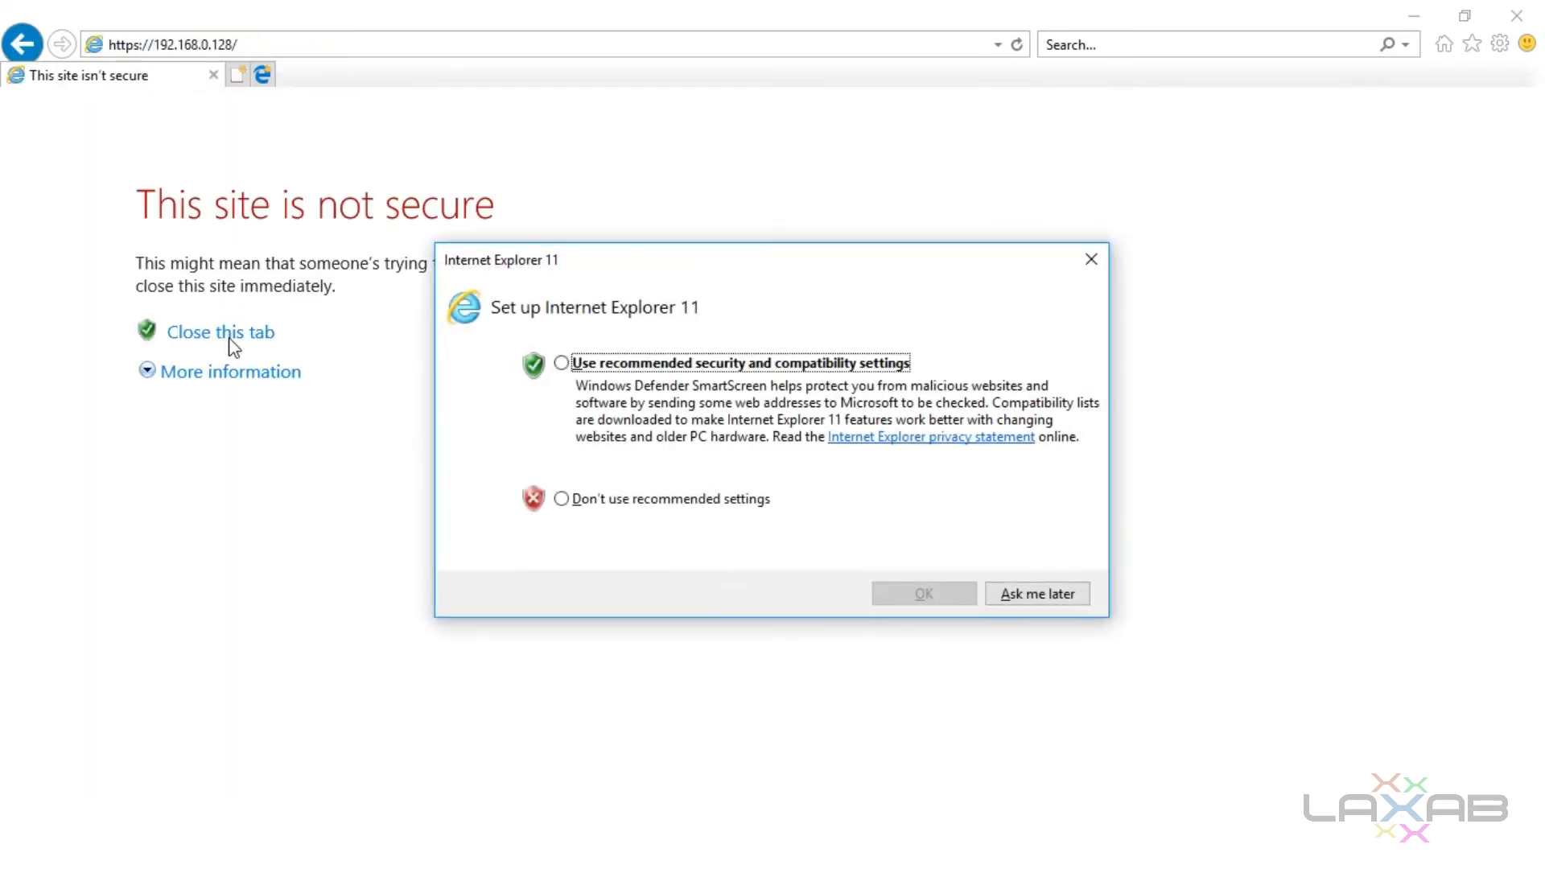
# Postpone the Internet Explorer 11 setup and continue past the certificate warning to the BIG-IP login page.
pyautogui.click(1032, 593)
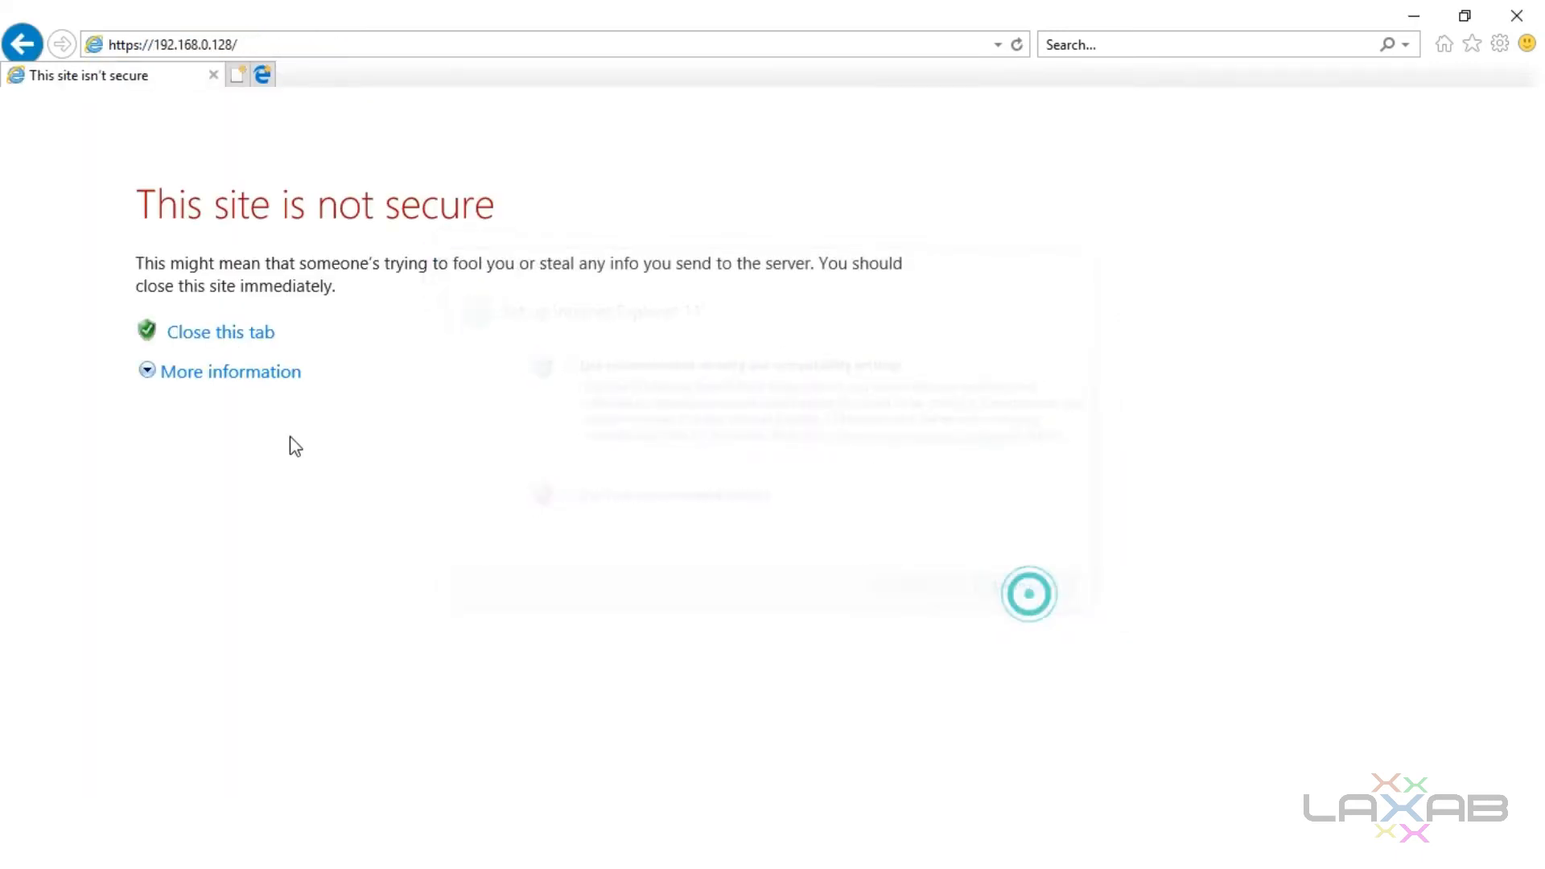
pyautogui.click(231, 376)
pyautogui.click(306, 631)
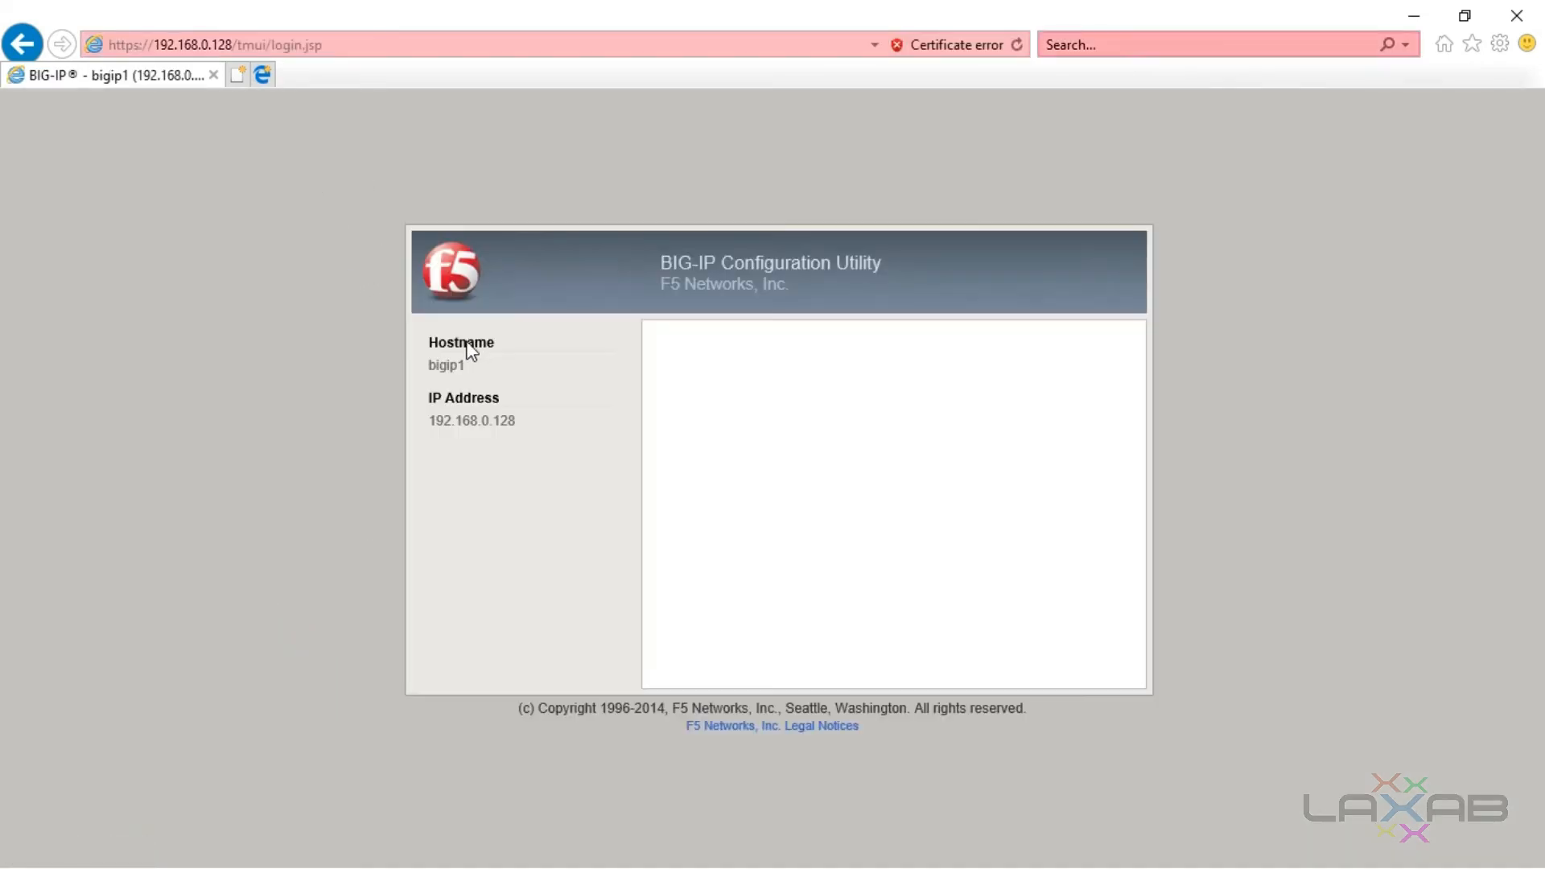
# Try to log in to the BIG-IP Configuration Utility as admin with the account password.
pyautogui.click(505, 478)
pyautogui.write('admin')
pyautogui.press('Tab')
pyautogui.write('*******')
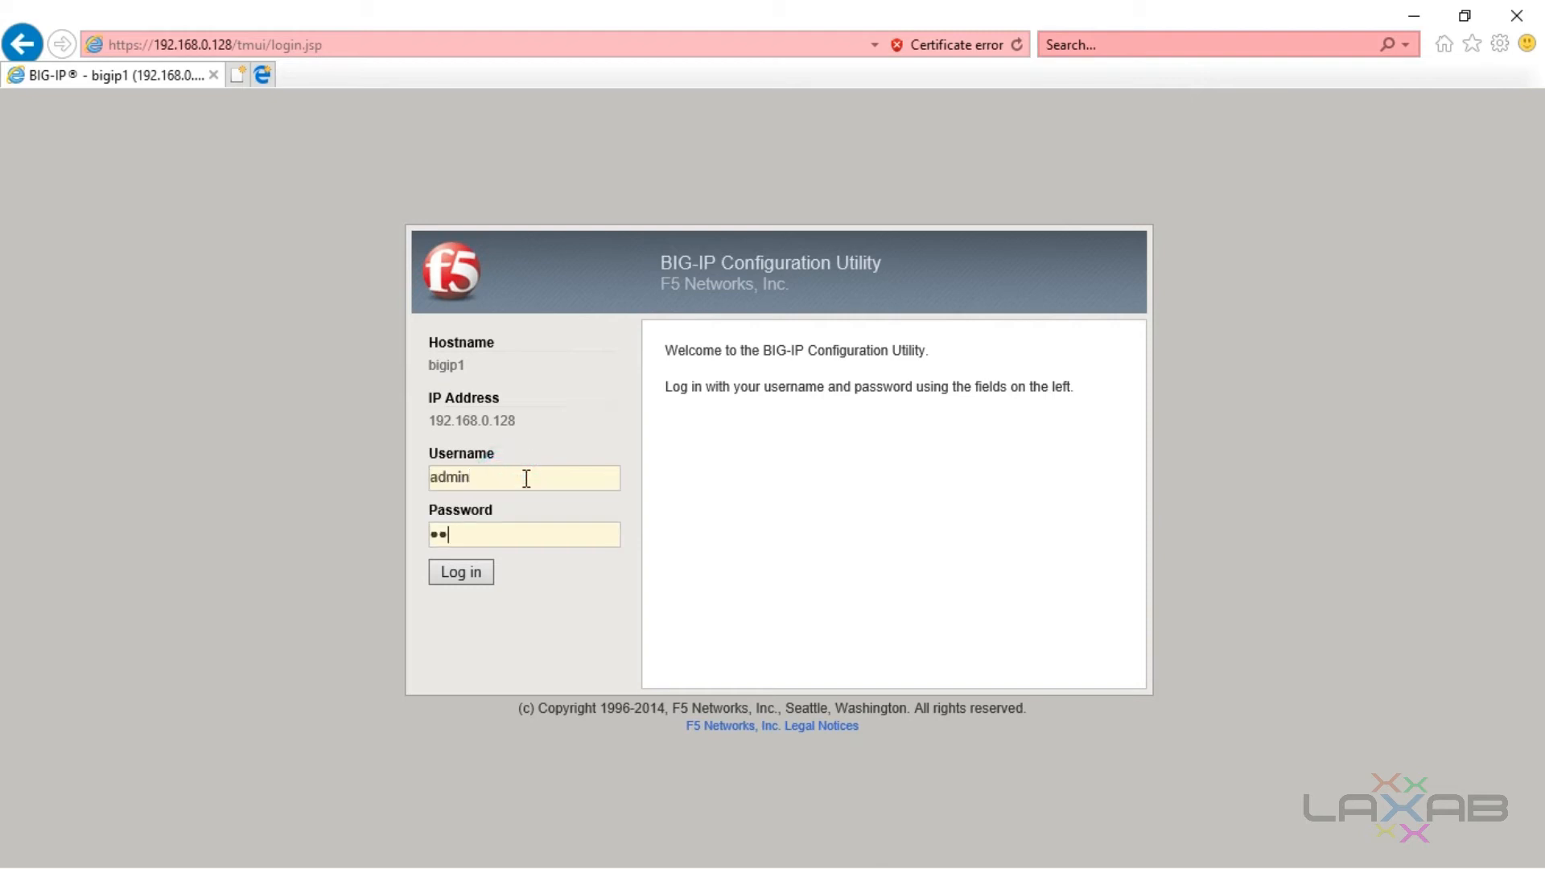
pyautogui.click(449, 570)
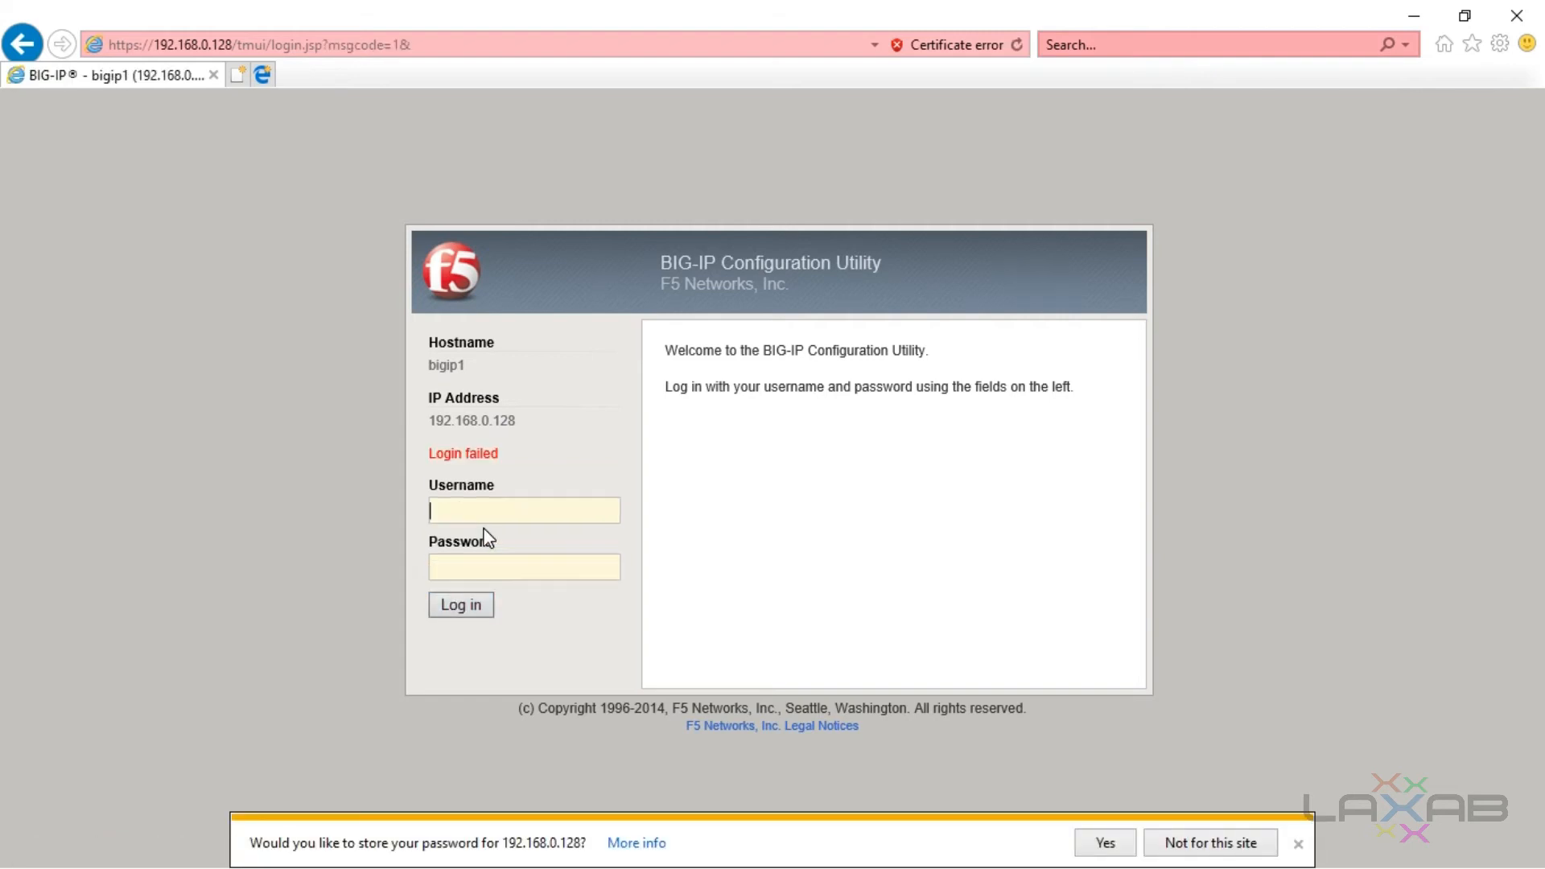
# Retry the BIG-IP login with the username admin, entering the account password again.
pyautogui.click(504, 513)
pyautogui.press('Tab')
pyautogui.press('Return')
# Submit the BIG-IP login with the username root and its account password.
pyautogui.press('Tab')
pyautogui.press('Return')
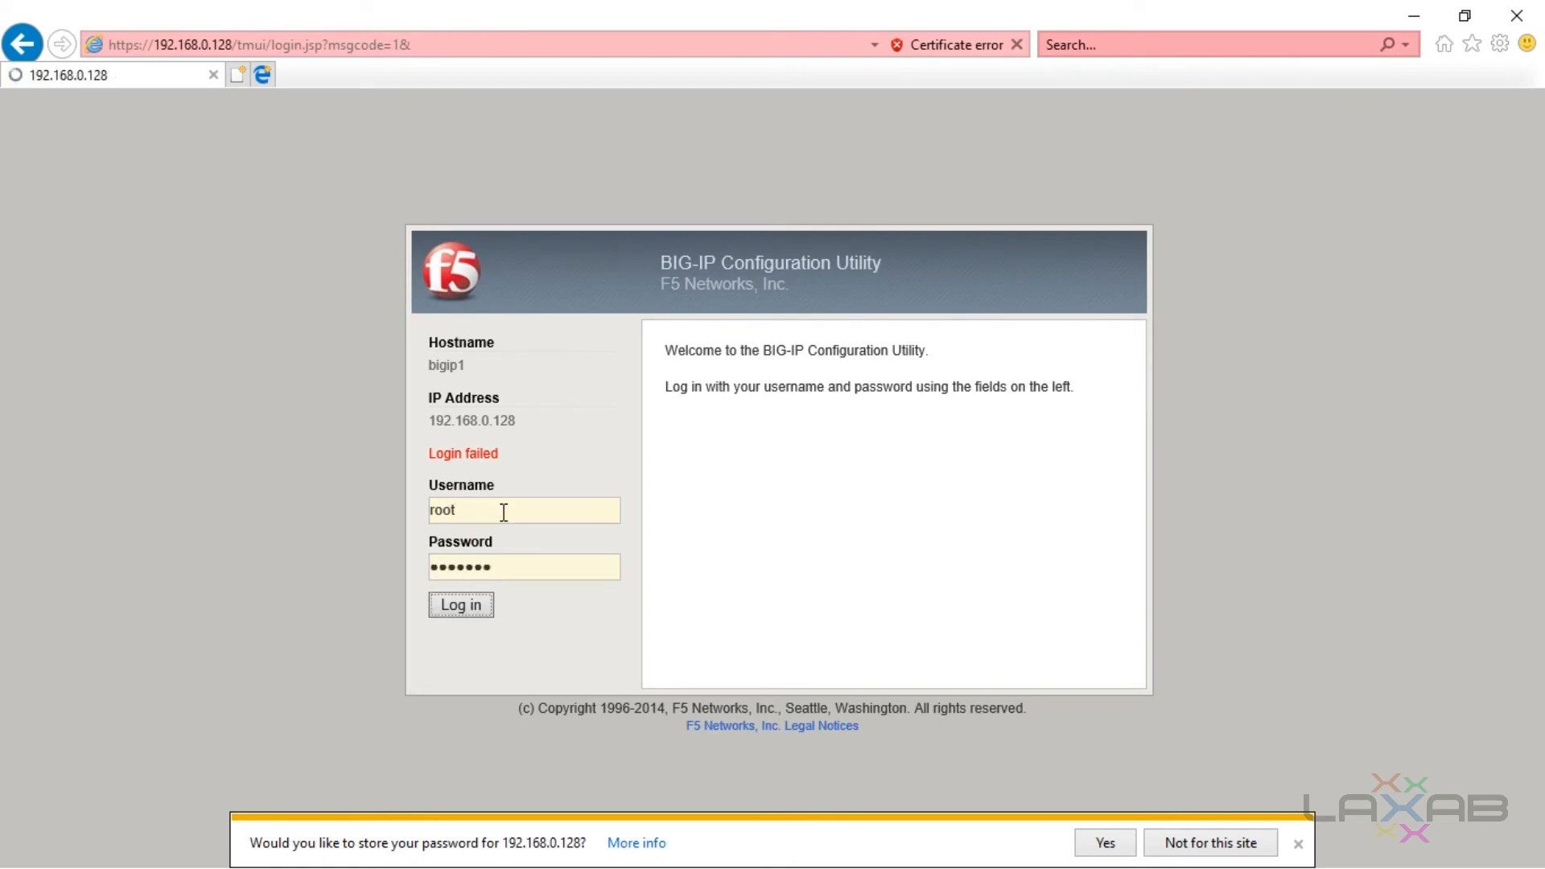
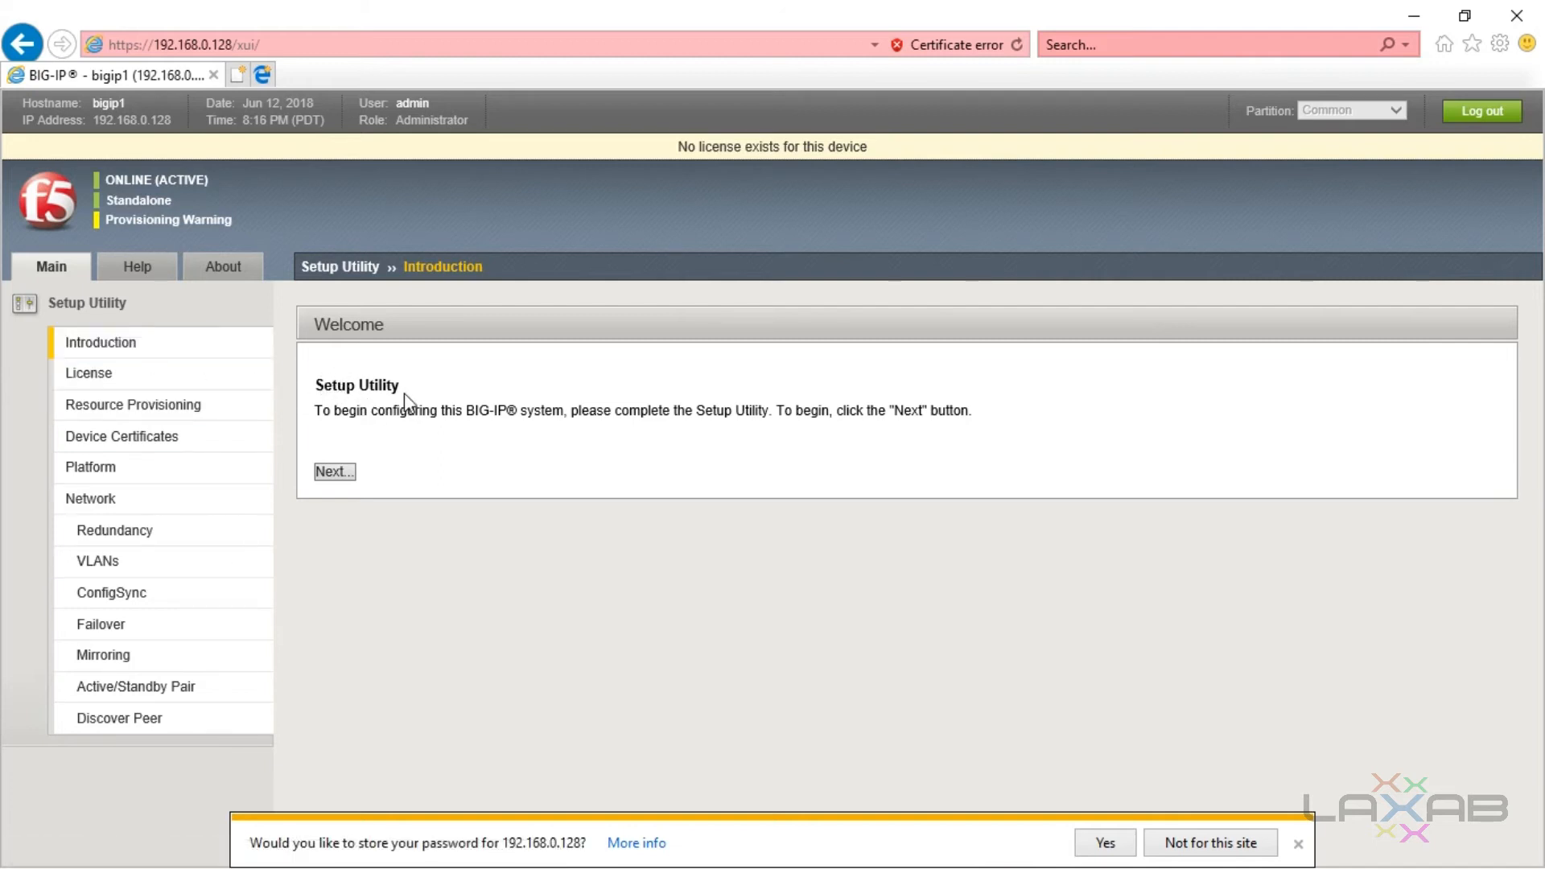
# Begin the Setup Utility from its introduction and start activating the BIG-IP license.
pyautogui.moveTo(315, 411); pyautogui.dragTo(911, 425)
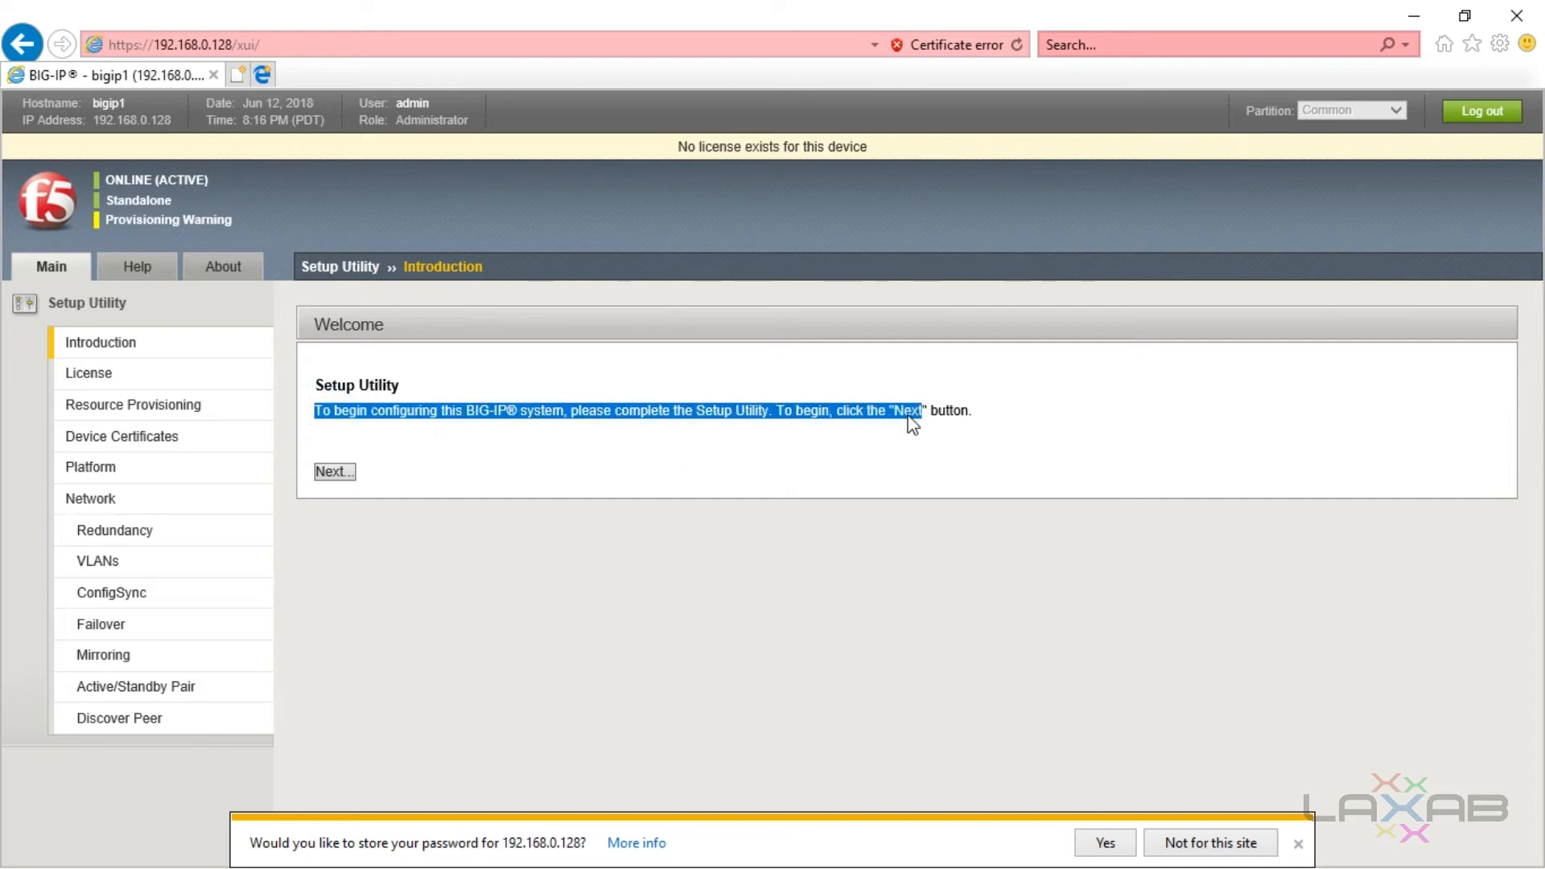
pyautogui.click(855, 417)
pyautogui.click(335, 472)
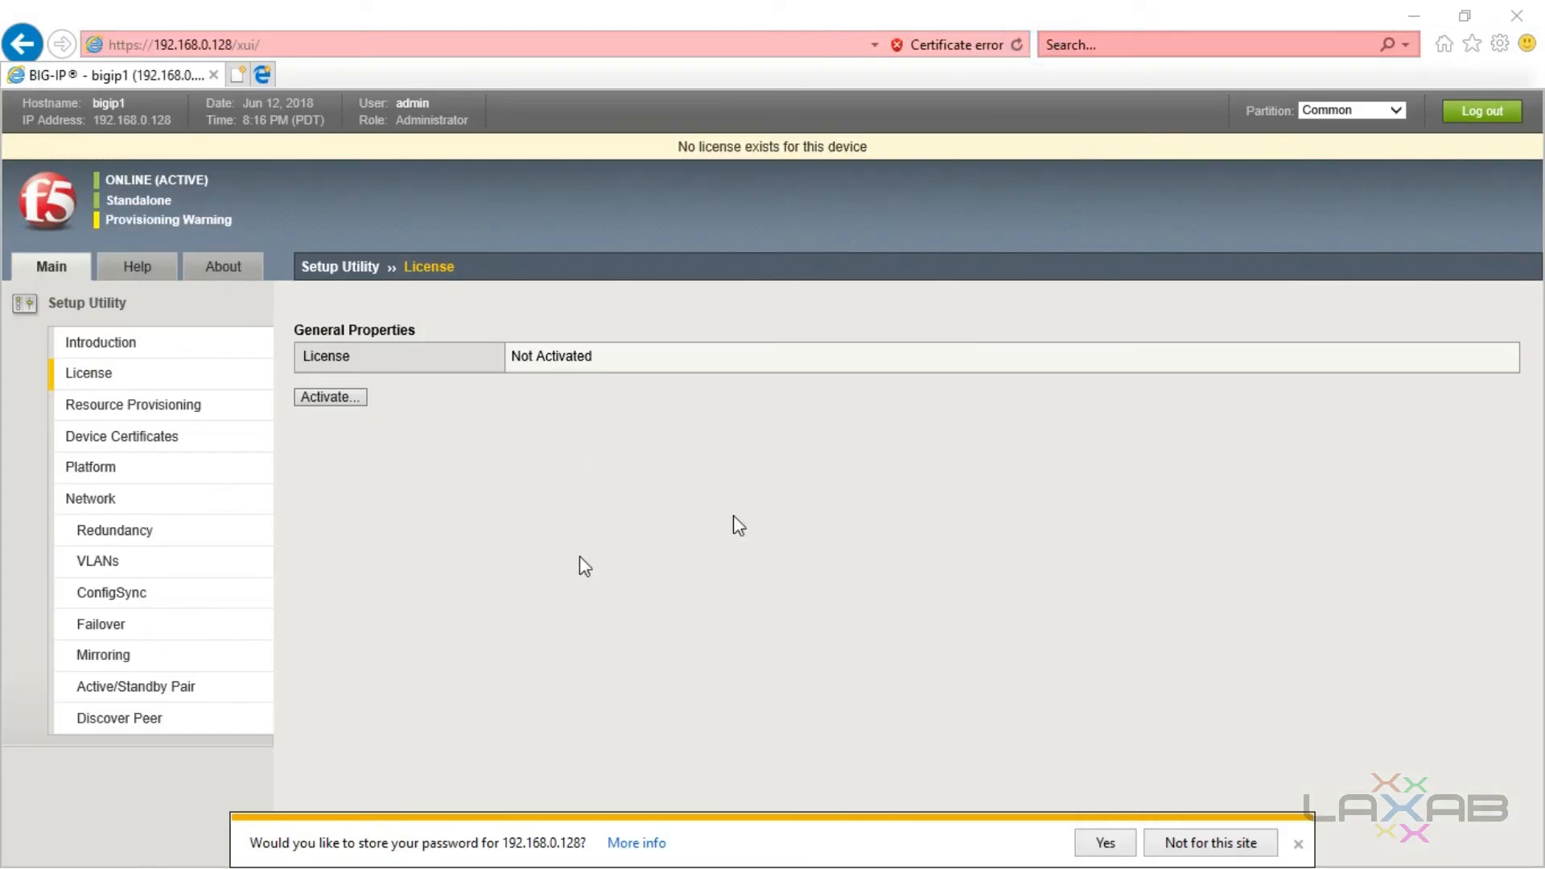
pyautogui.click(336, 398)
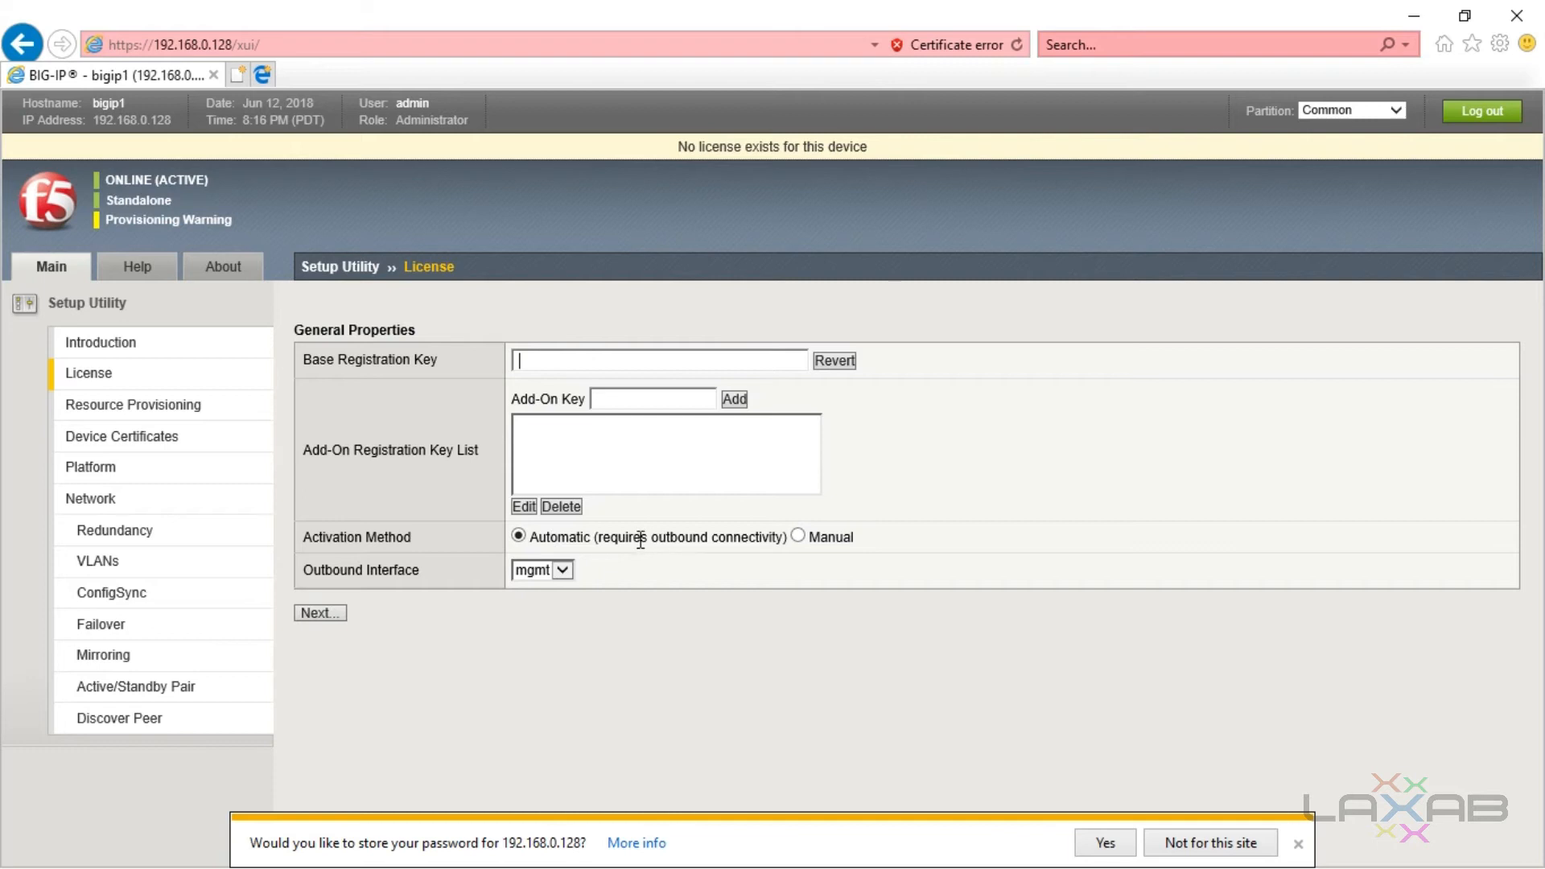
# Set the license activation method to Manual.
pyautogui.moveTo(597, 537); pyautogui.dragTo(767, 535)
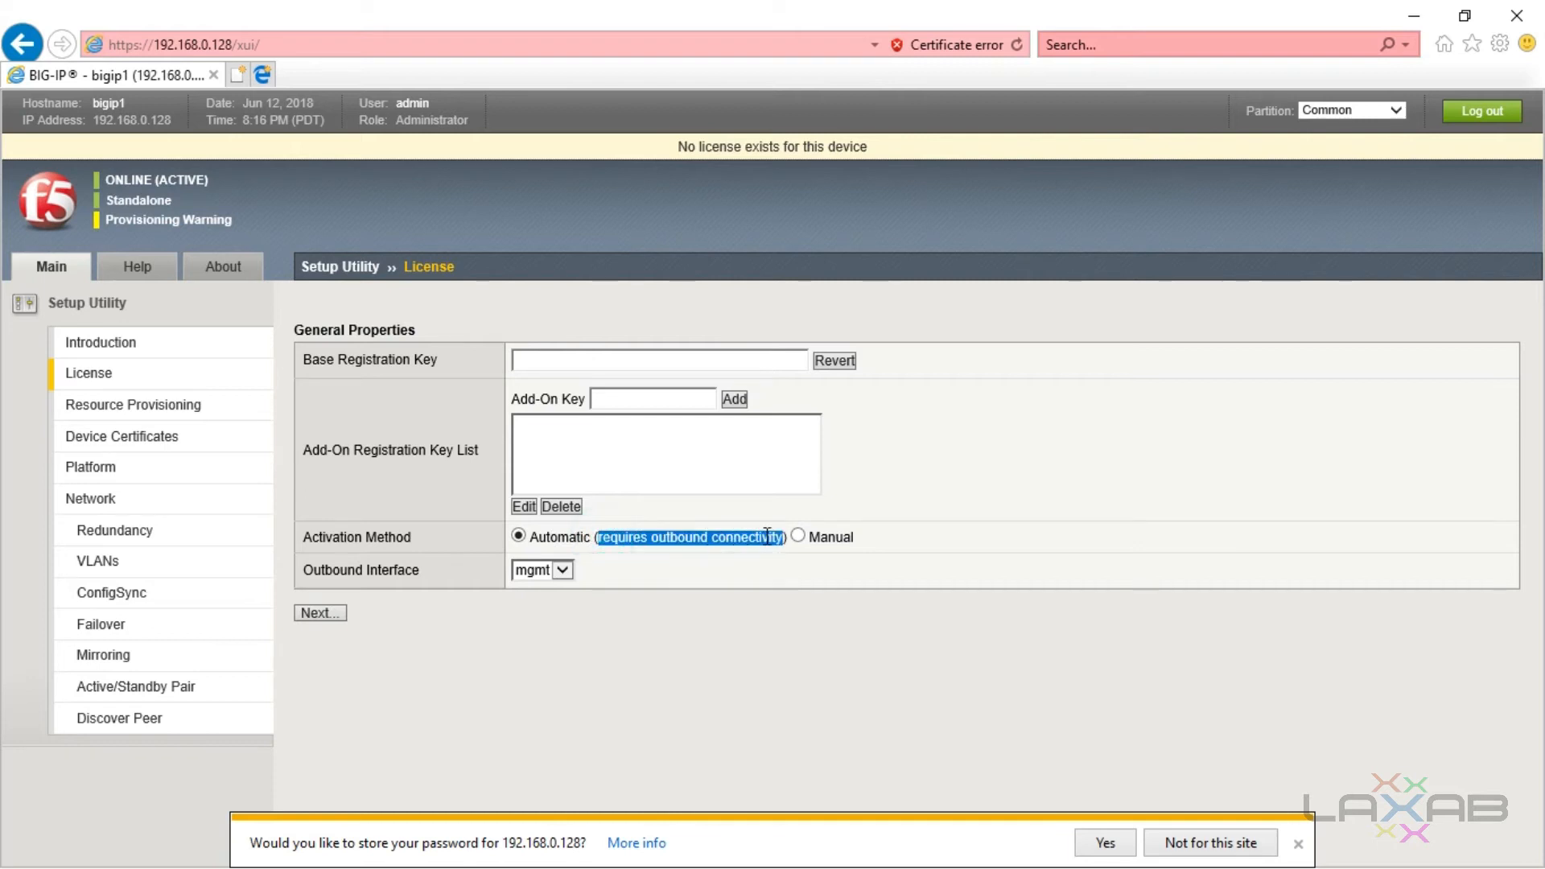
pyautogui.click(798, 535)
pyautogui.click(669, 449)
pyautogui.click(587, 361)
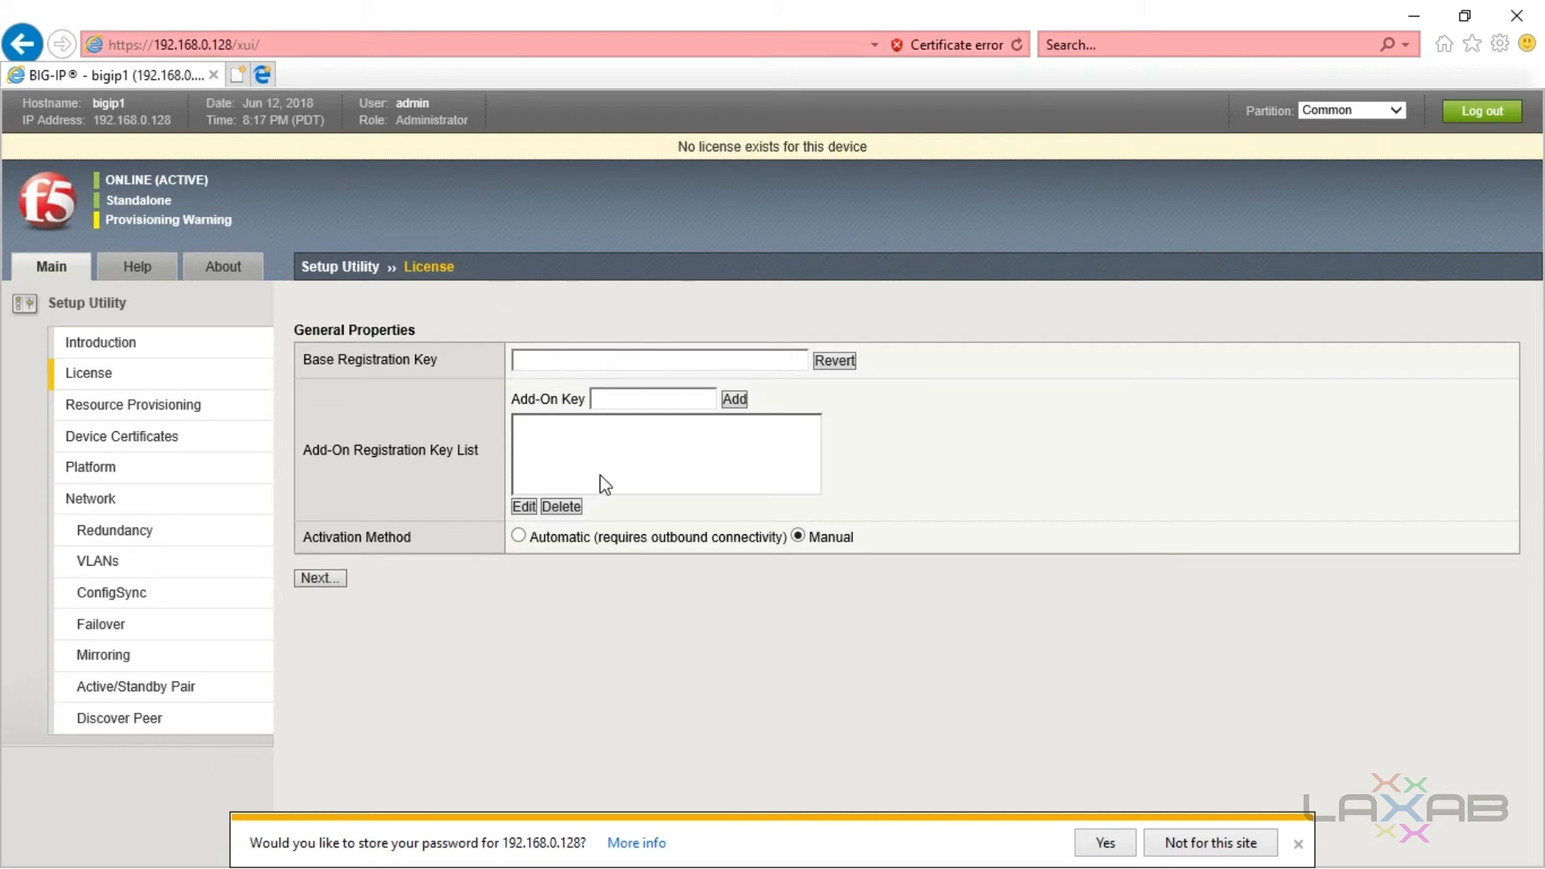
pyautogui.click(518, 534)
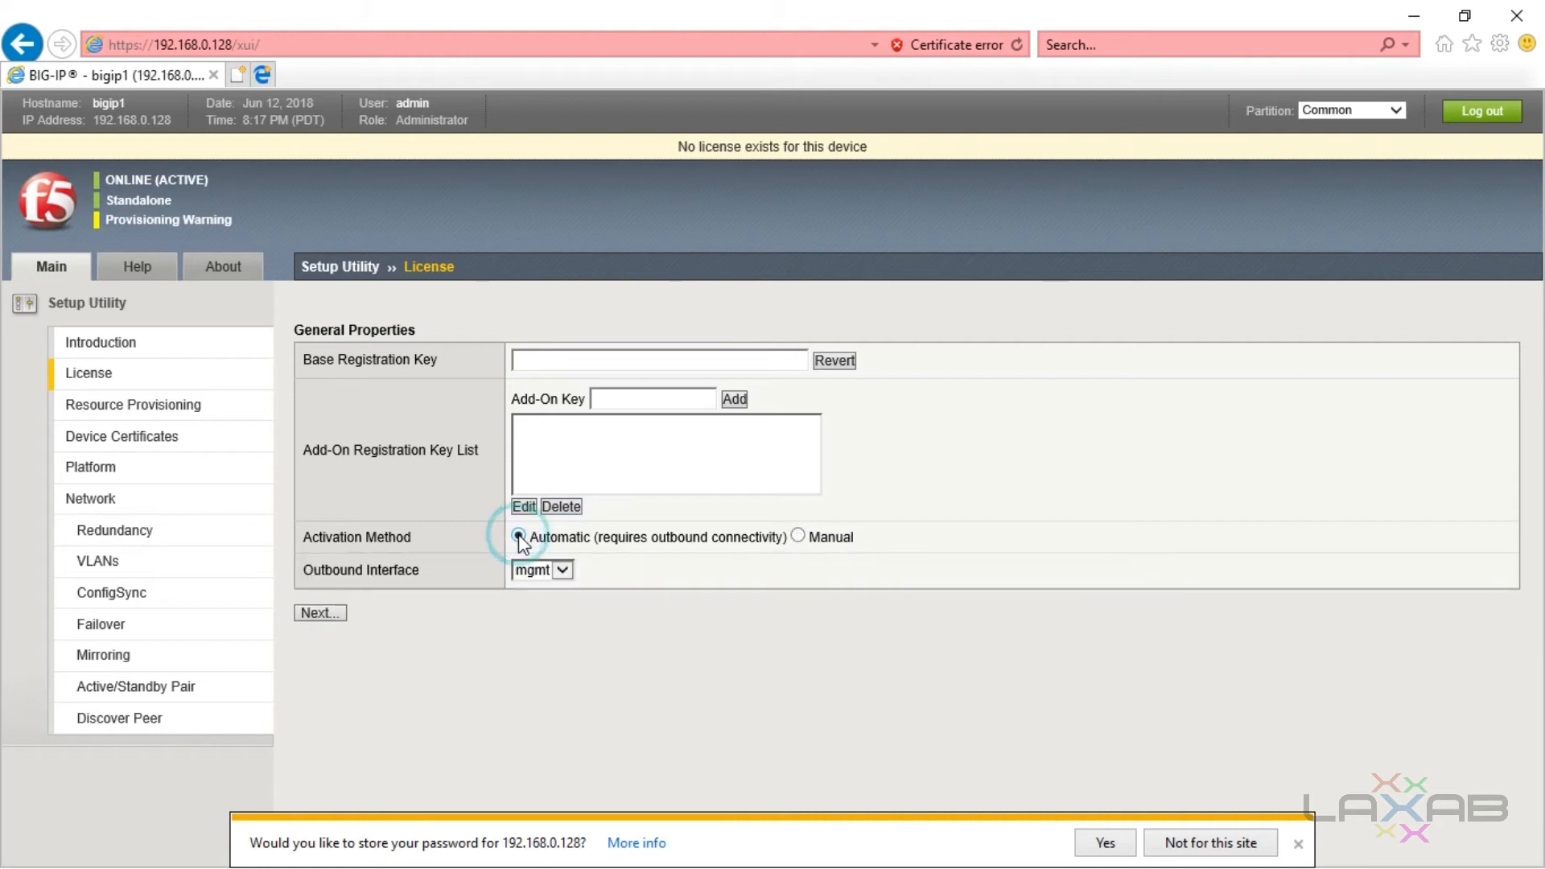
pyautogui.click(798, 536)
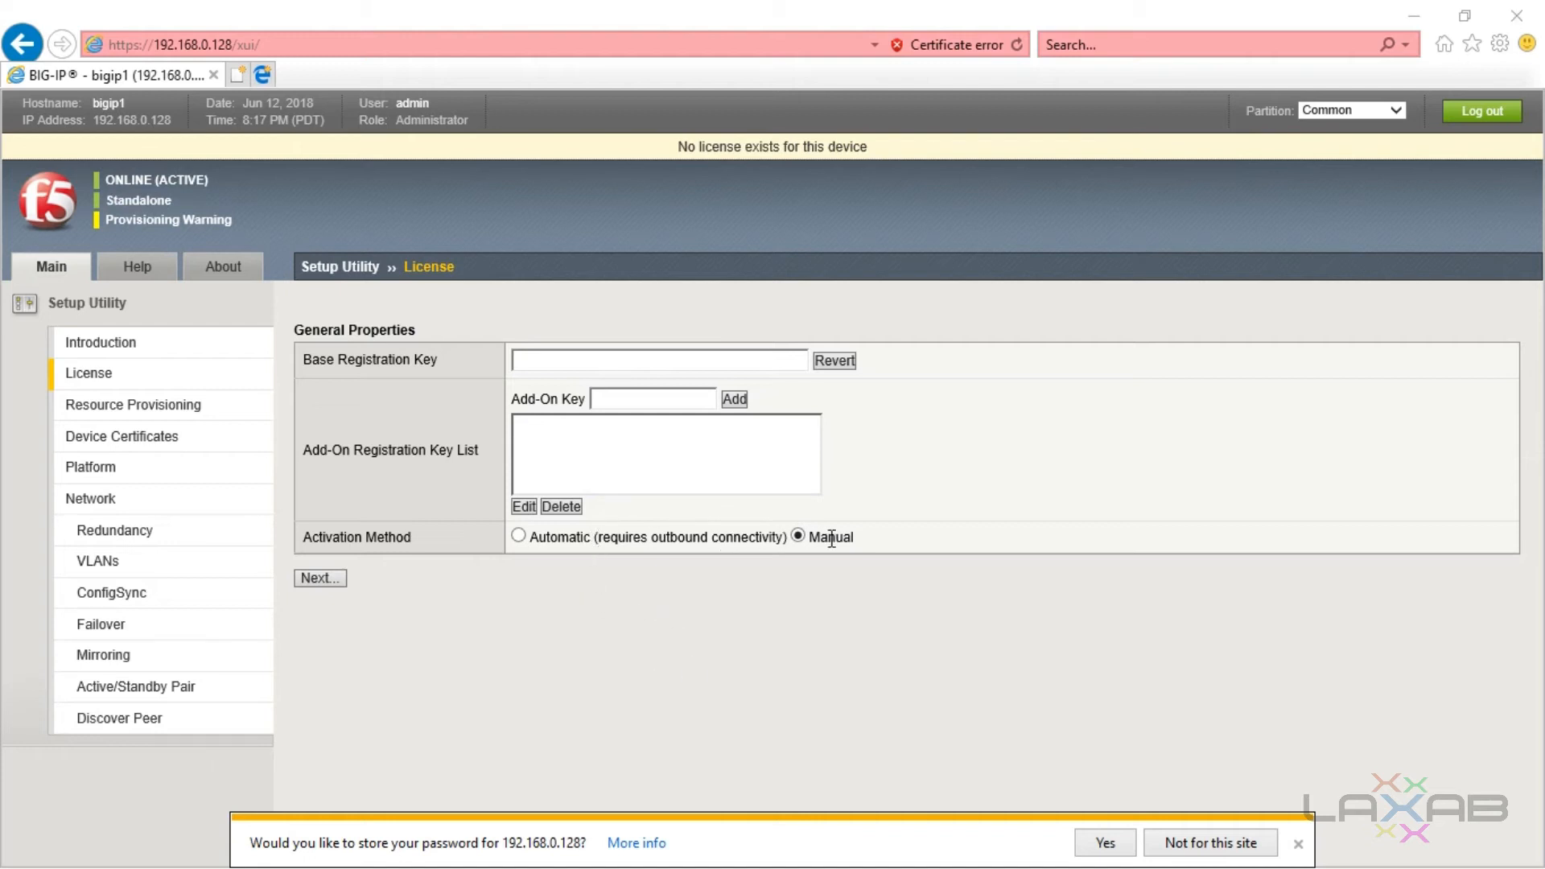
# Paste the license key into the Base Registration Key field and continue to the manual activation dossier.
pyautogui.click(721, 358)
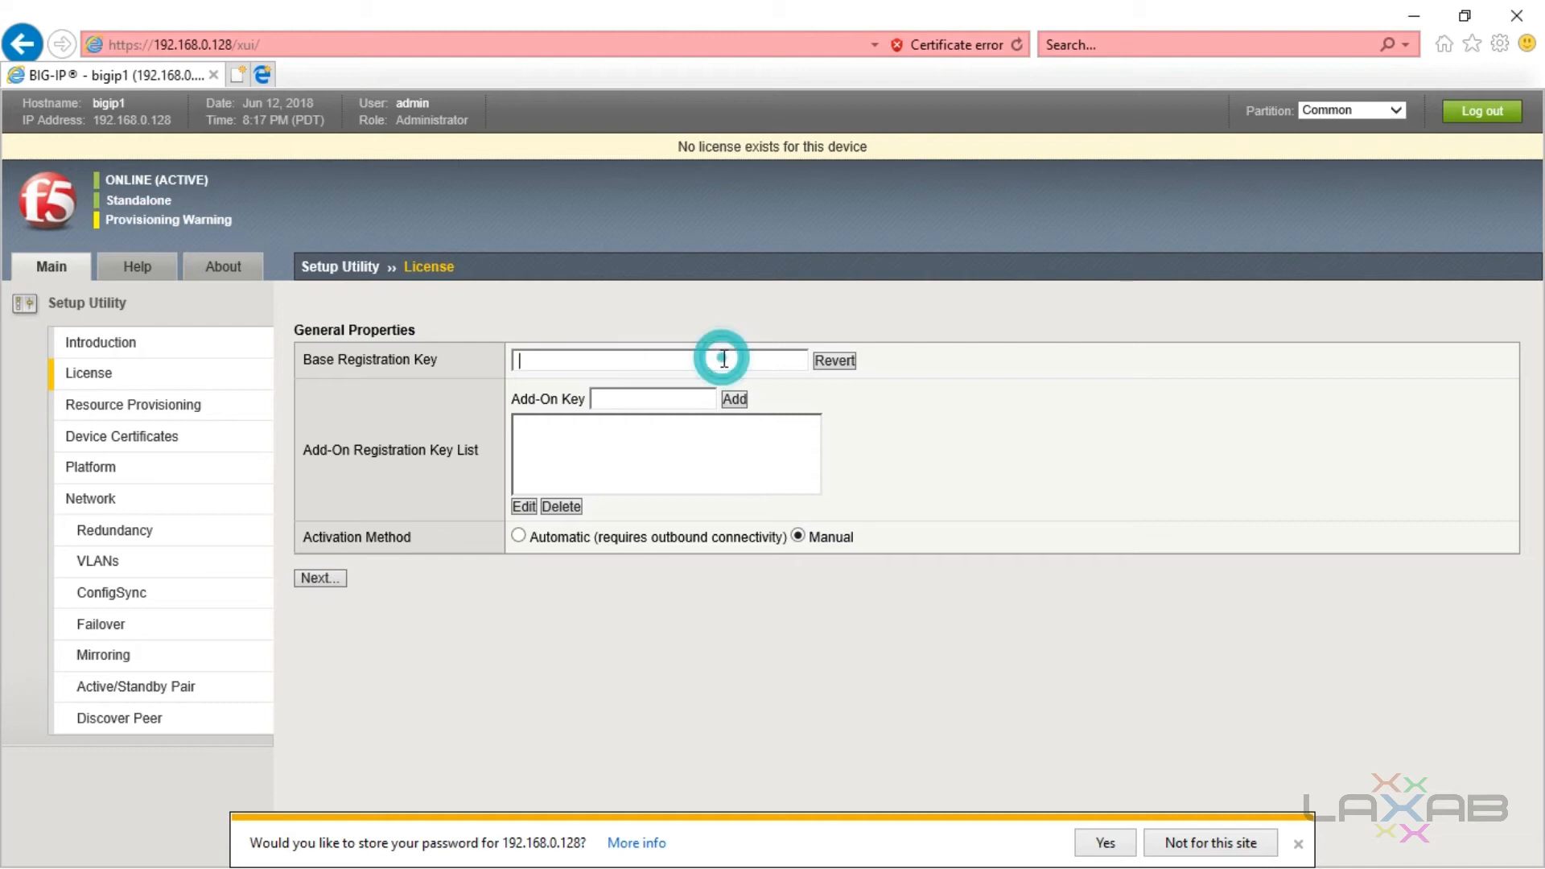
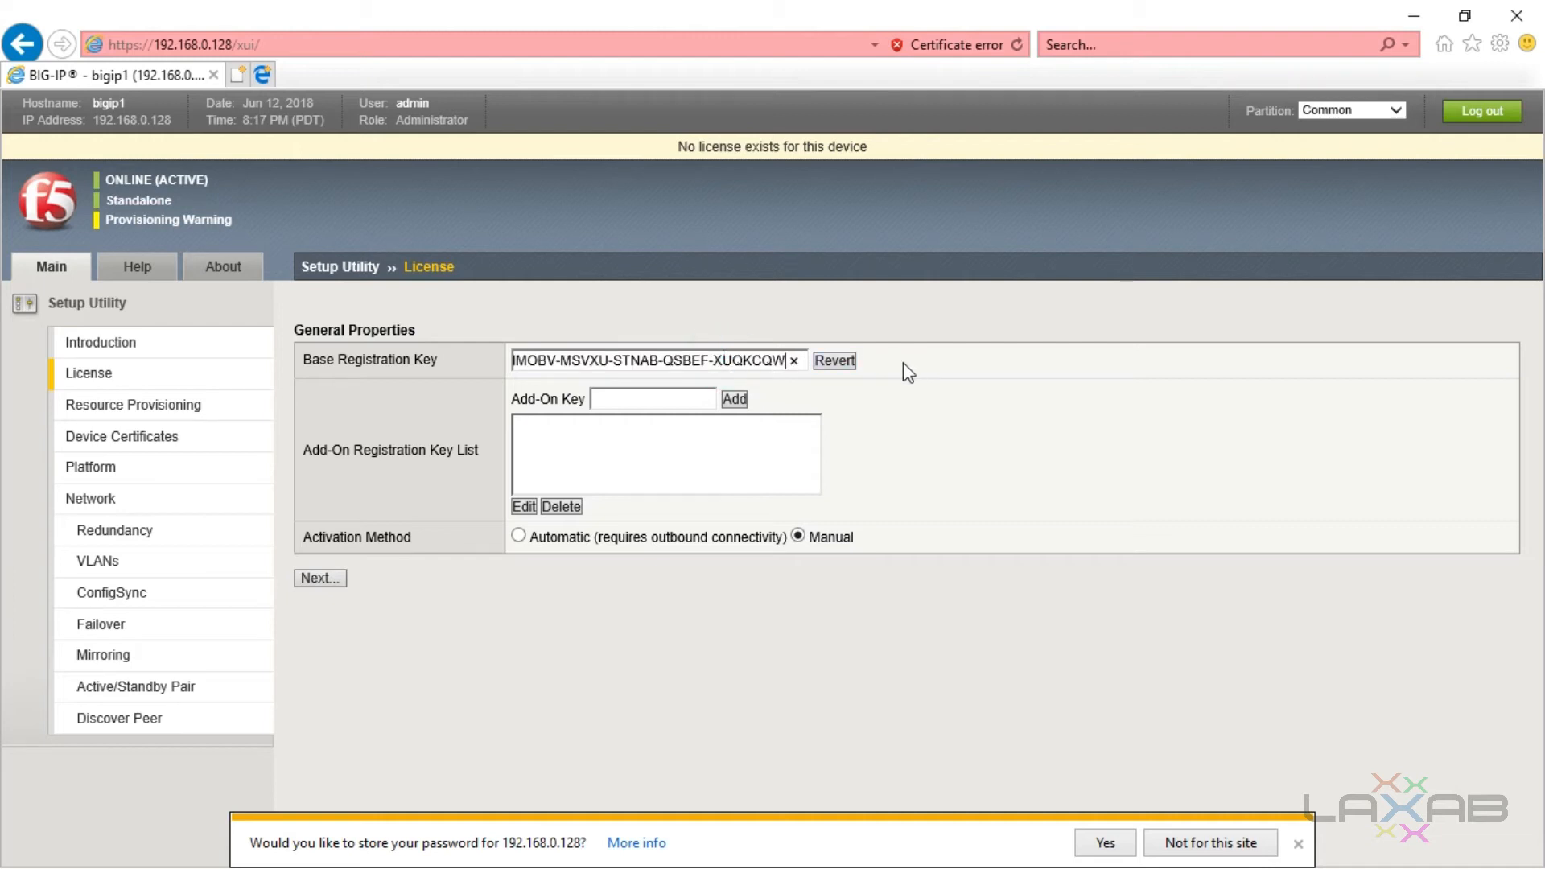
pyautogui.click(642, 453)
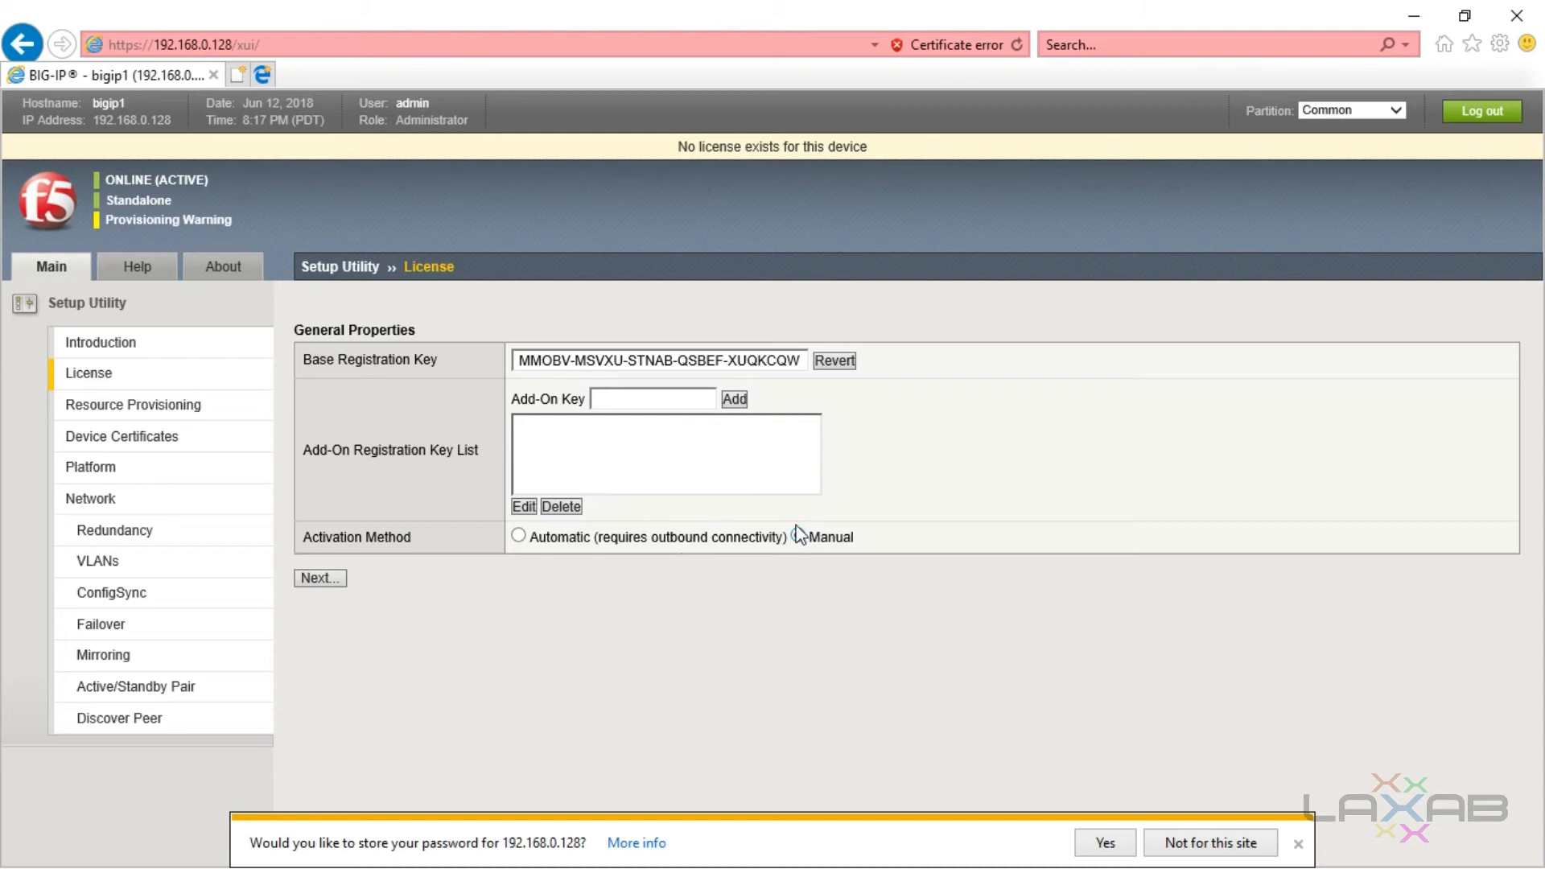
pyautogui.click(662, 398)
pyautogui.click(627, 445)
pyautogui.click(337, 578)
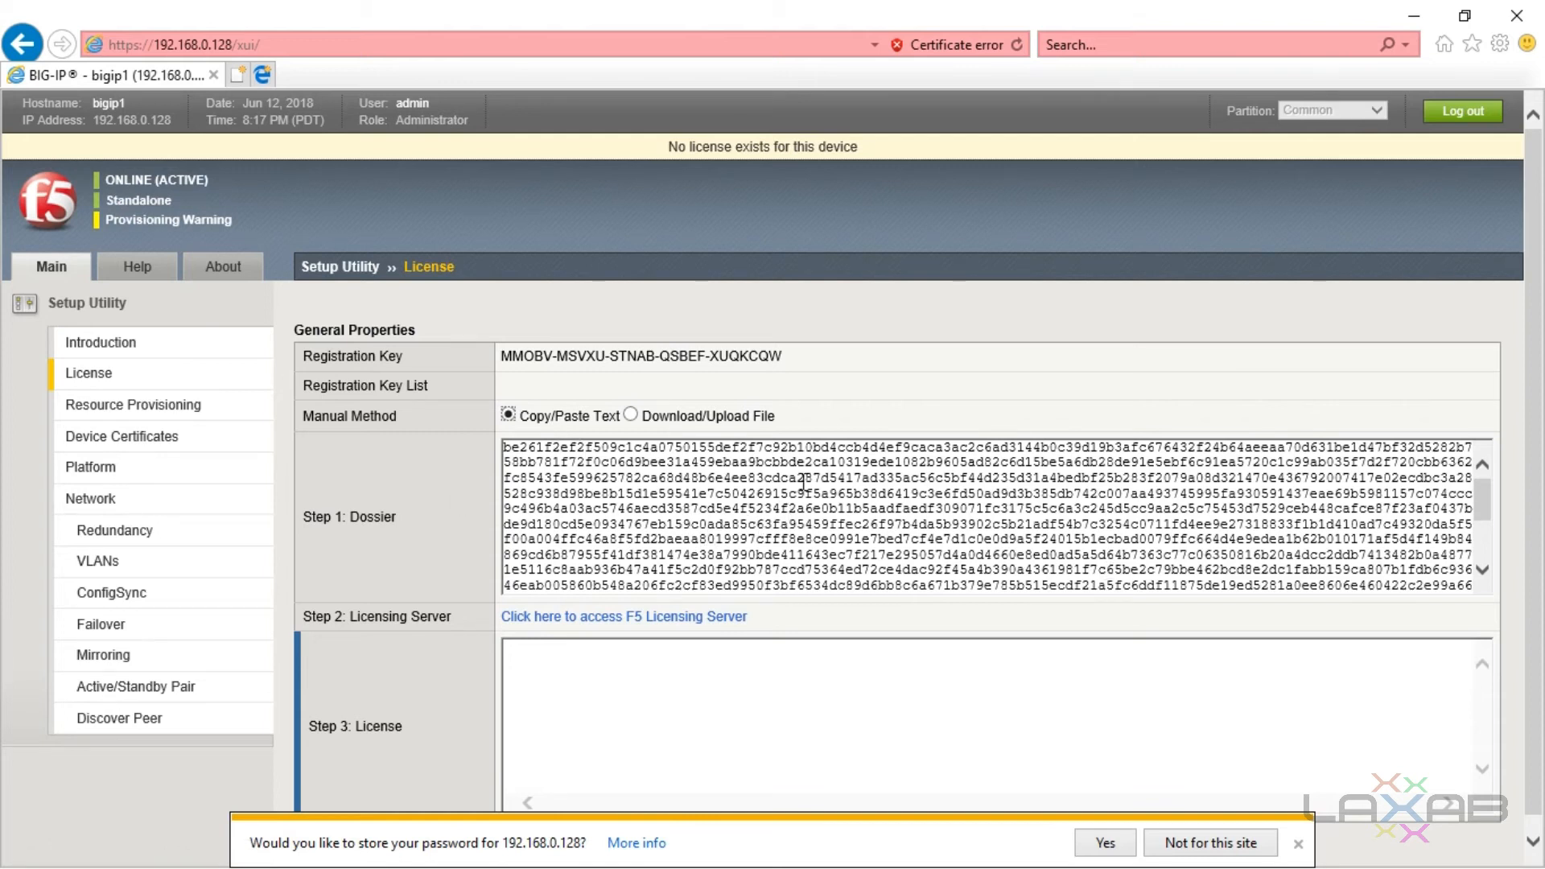
# Look over the generated dossier and open the F5 Licensing Server's product activation page.
pyautogui.moveTo(799, 477); pyautogui.dragTo(896, 522)
pyautogui.click(955, 540)
pyautogui.scroll(-3, 955, 540)
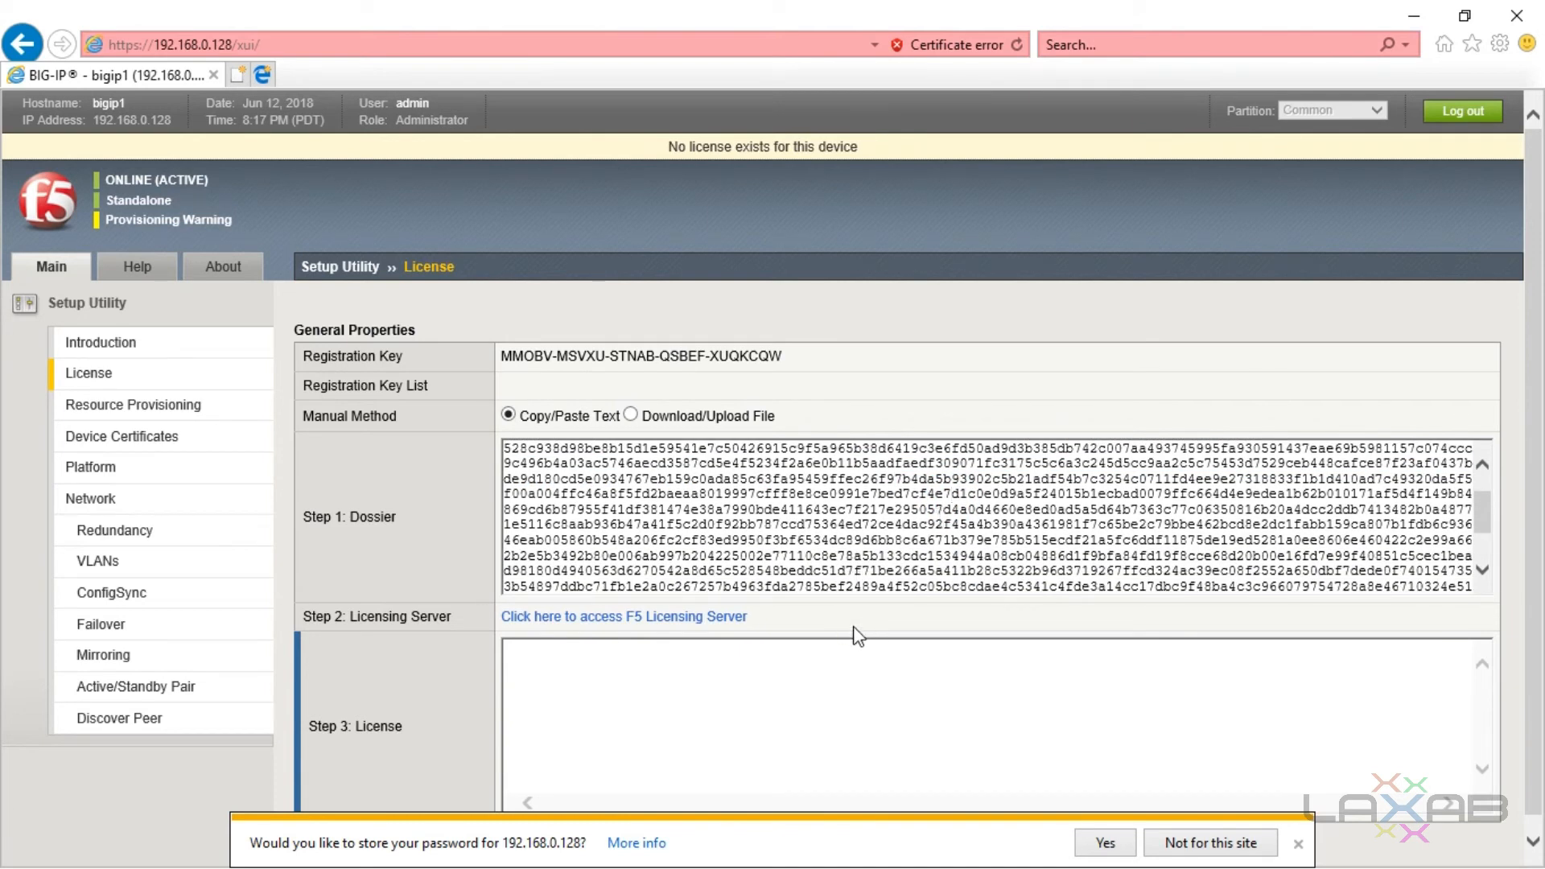
pyautogui.click(593, 617)
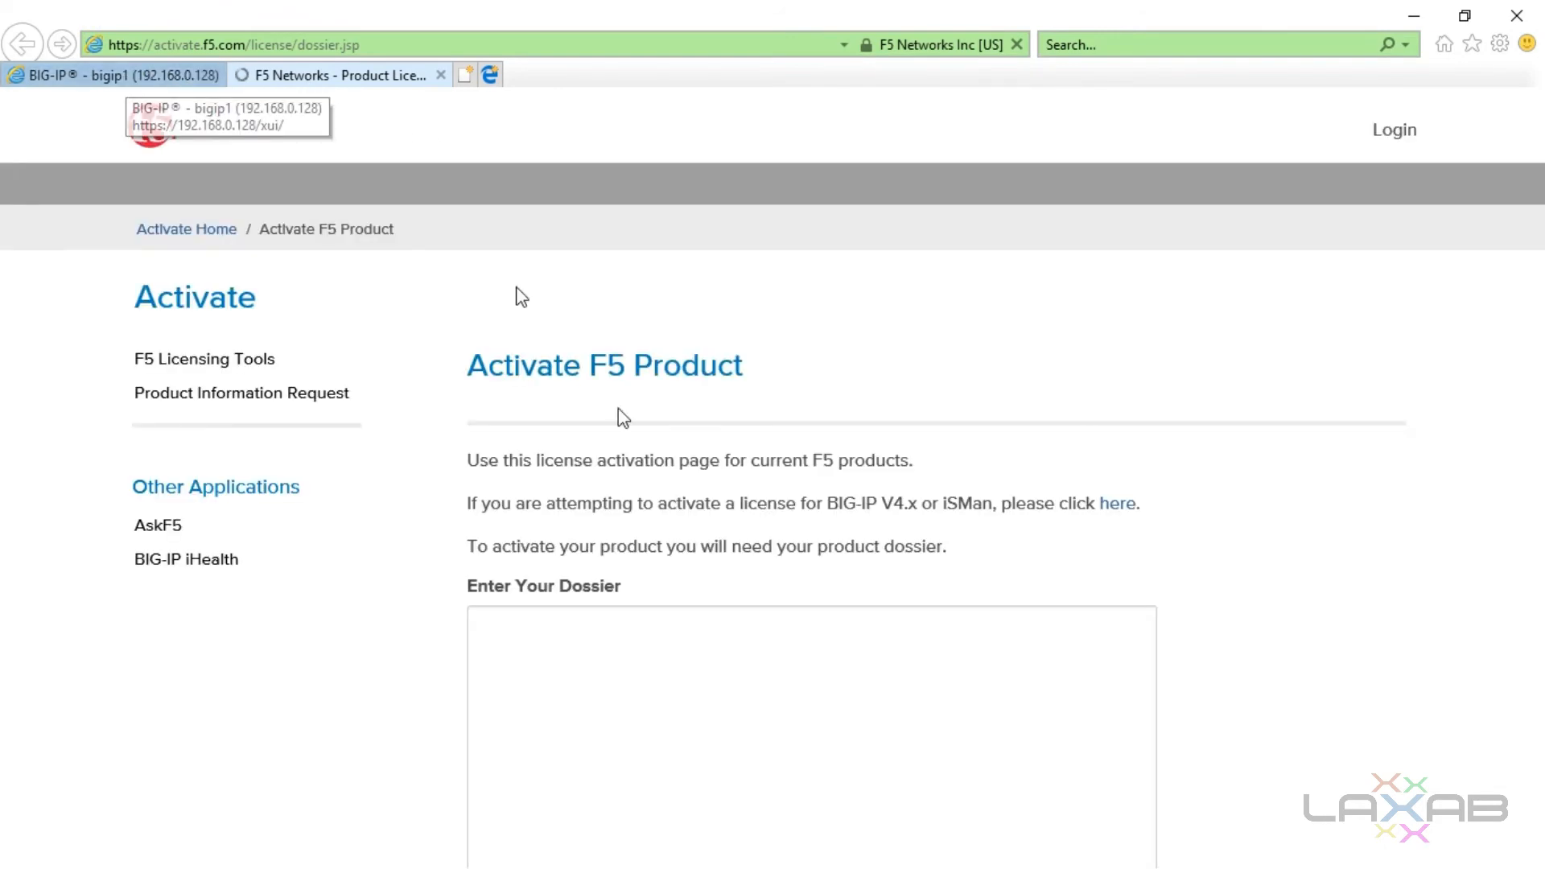
pyautogui.click(662, 653)
# Copy the entire dossier from the BIG-IP license page into the F5 activation form and submit it.
pyautogui.click(152, 73)
pyautogui.click(889, 519)
pyautogui.hotkey('ctrl', 'a')
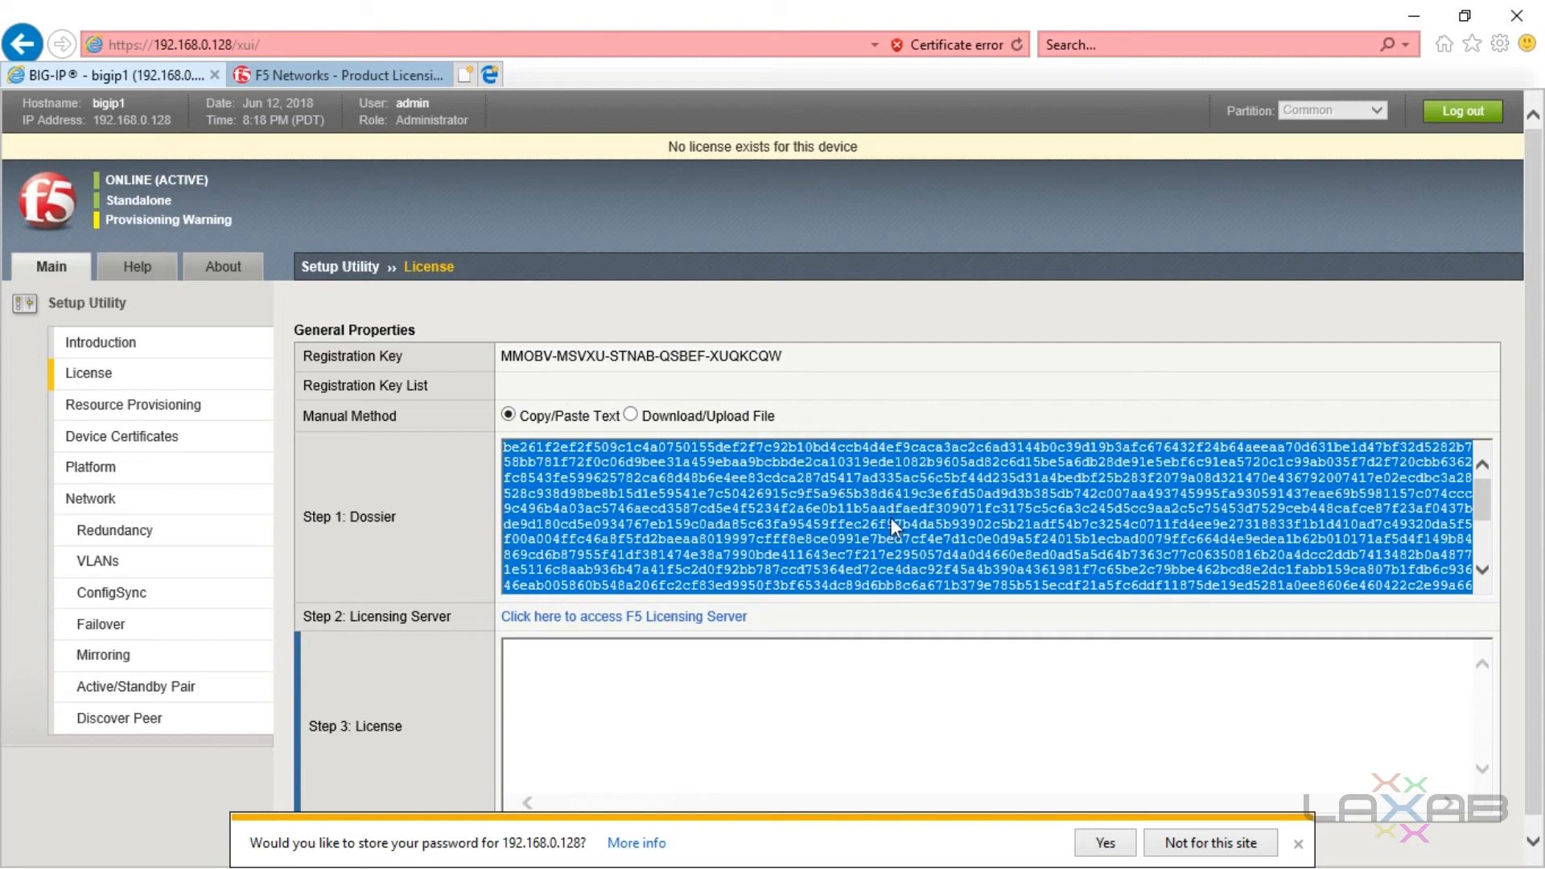
pyautogui.hotkey('ctrl', 'c')
pyautogui.click(344, 74)
pyautogui.click(643, 649)
pyautogui.hotkey('ctrl', 'v')
pyautogui.scroll(-5, 1156, 563)
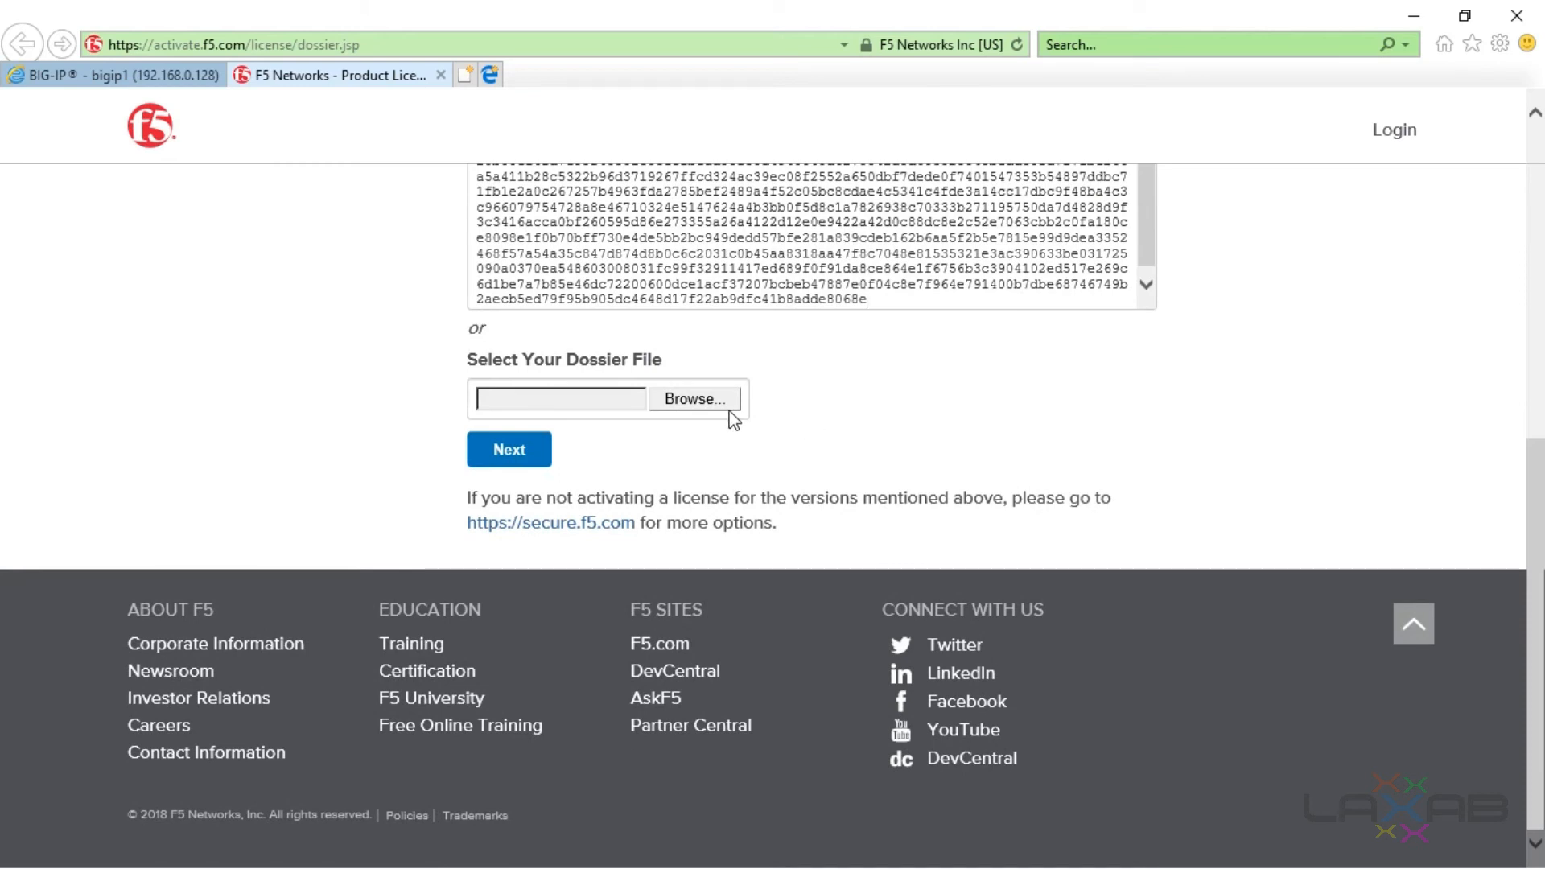
pyautogui.click(510, 450)
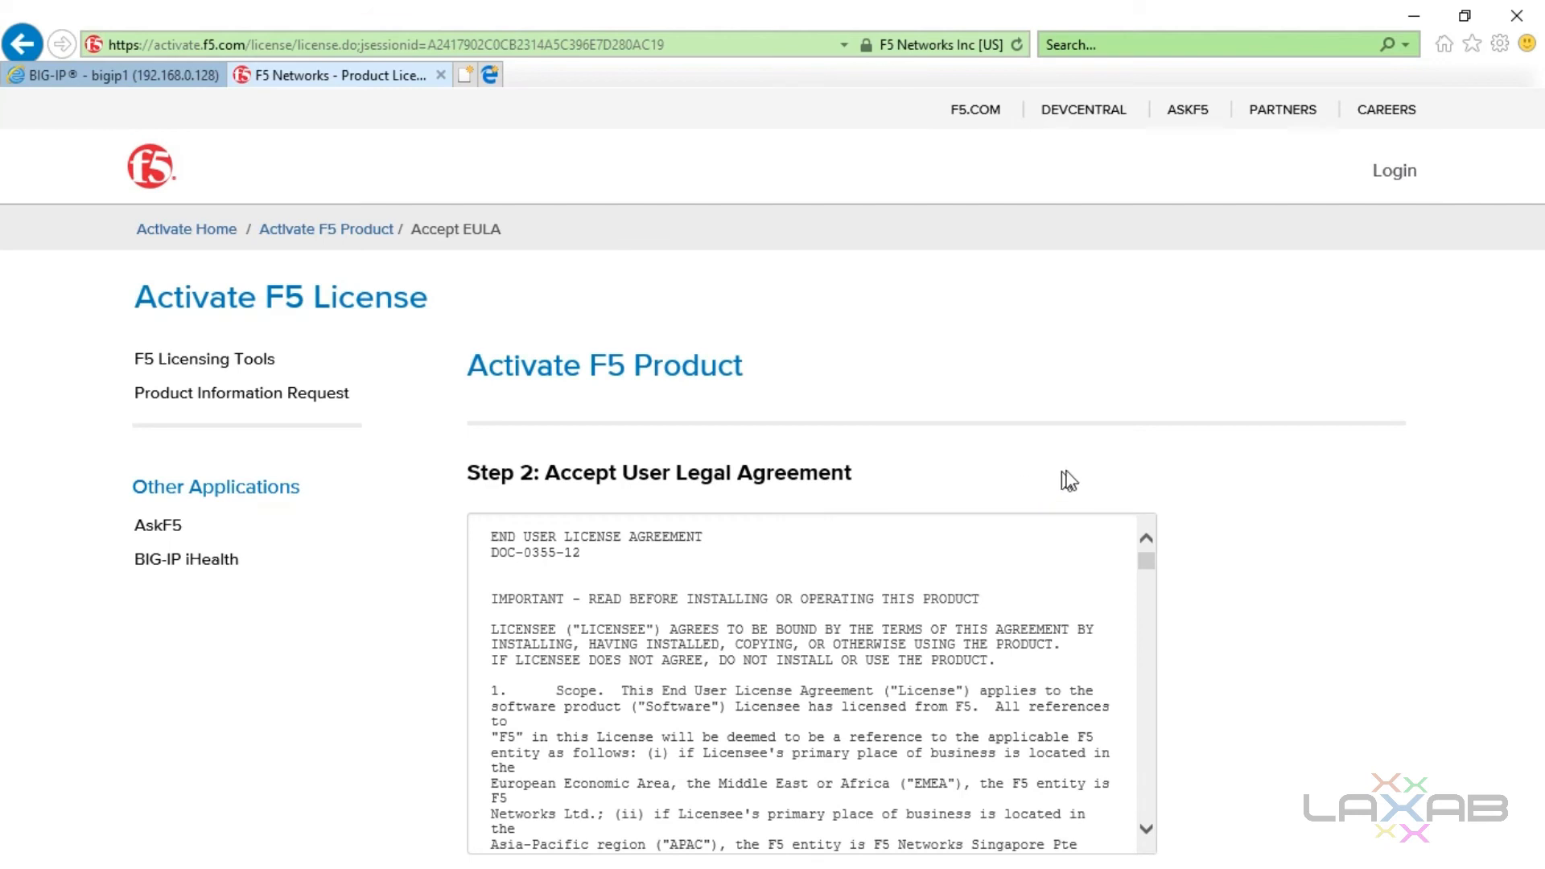
# Agree to the terms of the F5 end user license agreement and continue.
pyautogui.scroll(-2, 1068, 480)
pyautogui.scroll(-1, 577, 675)
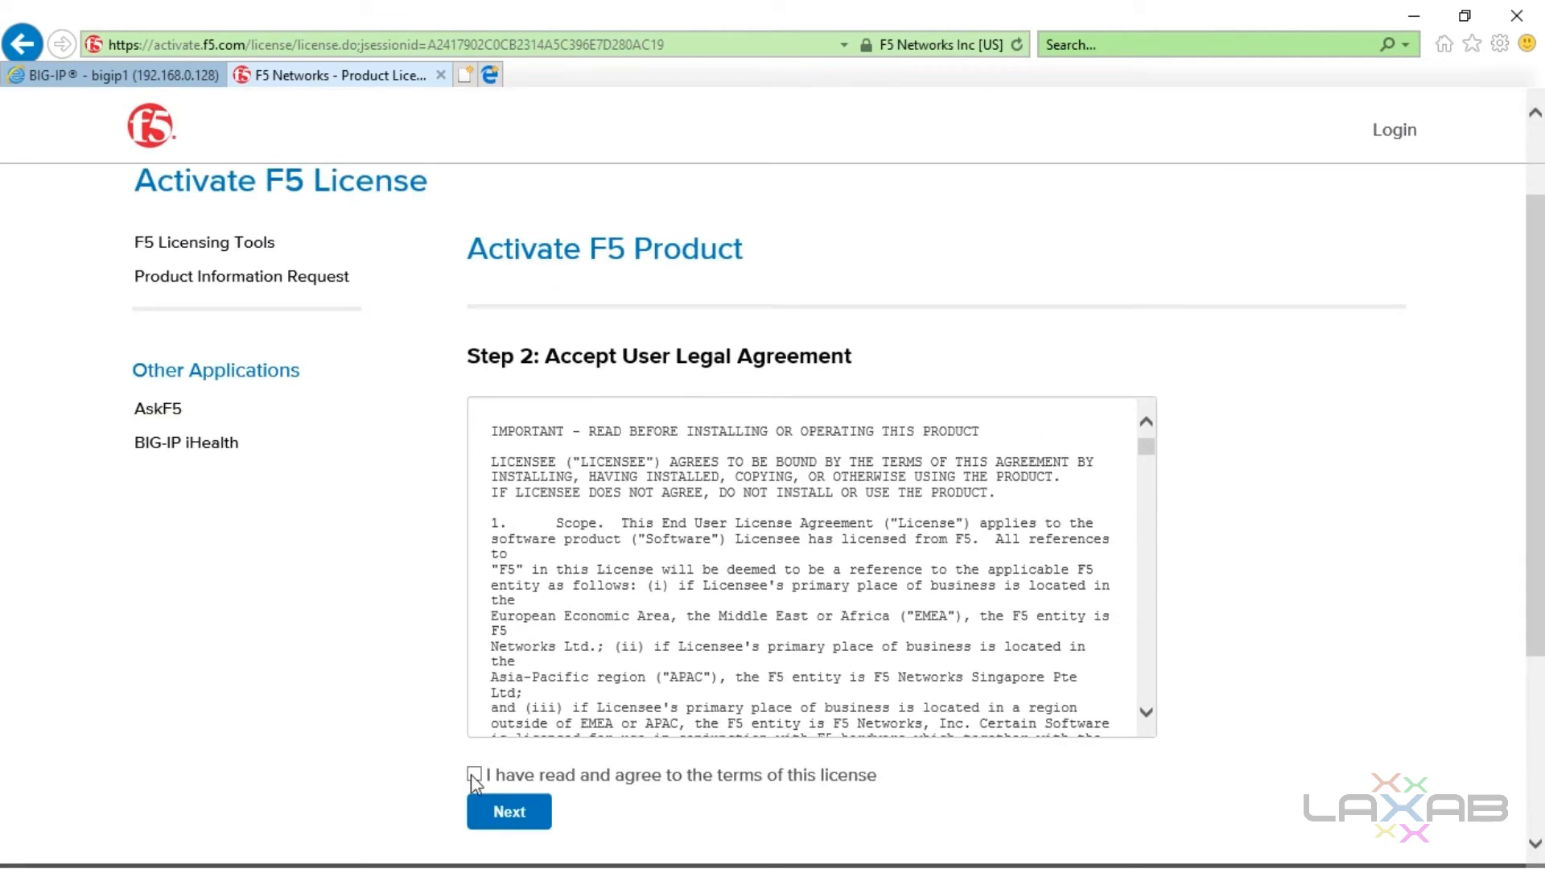
pyautogui.click(473, 775)
pyautogui.click(509, 811)
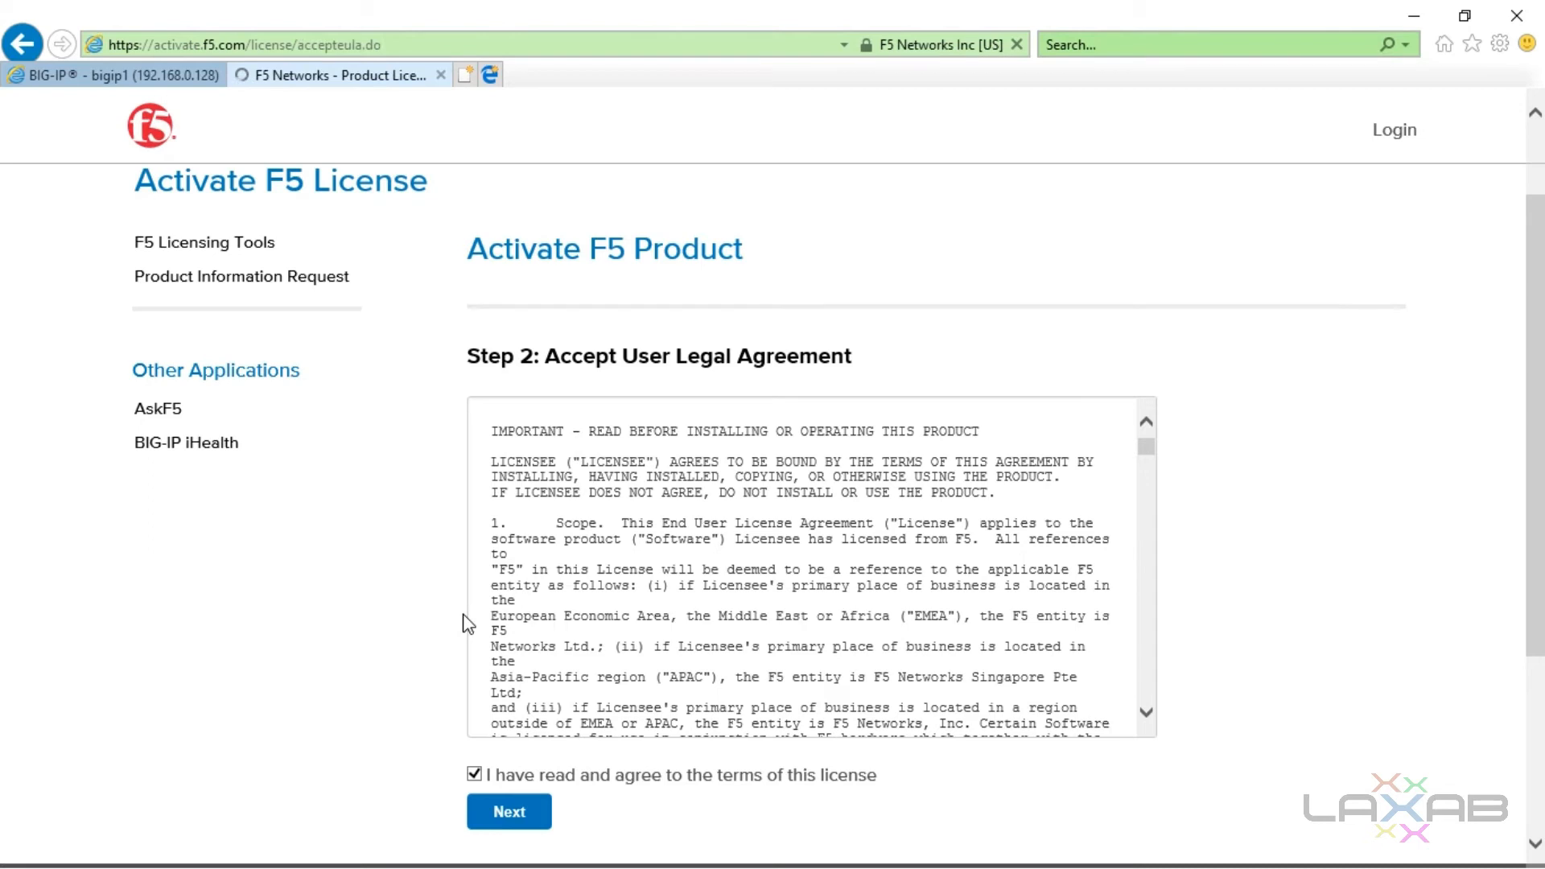
# Copy the full generated license text into BIG-IP's Step 3 License field, dismiss the password-saving prompt and submit the license.
pyautogui.scroll(-3, 455, 598)
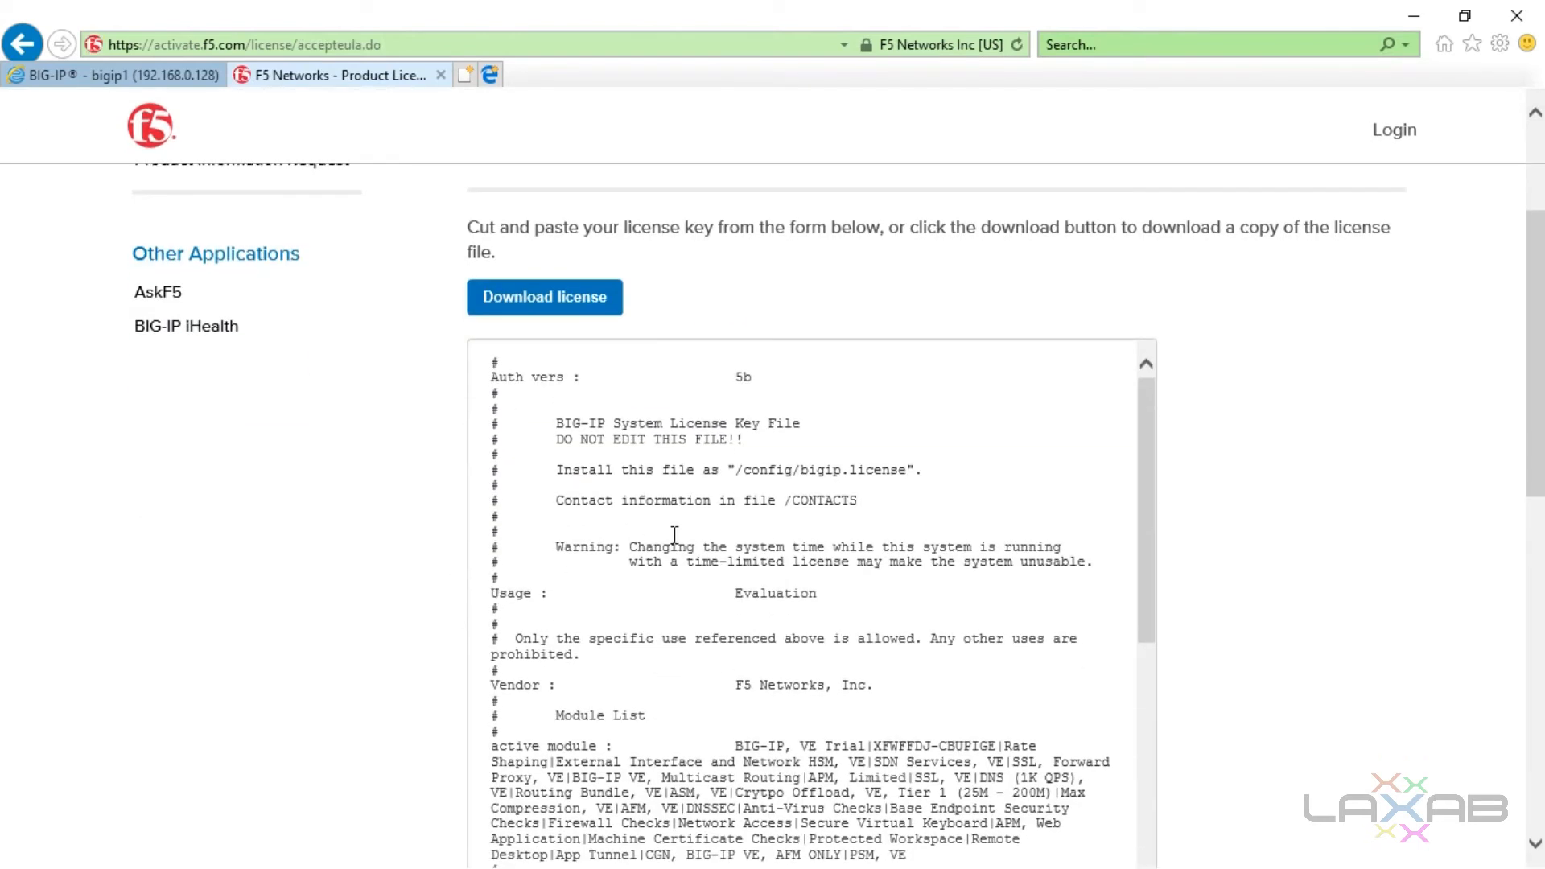
pyautogui.moveTo(579, 440); pyautogui.dragTo(701, 547)
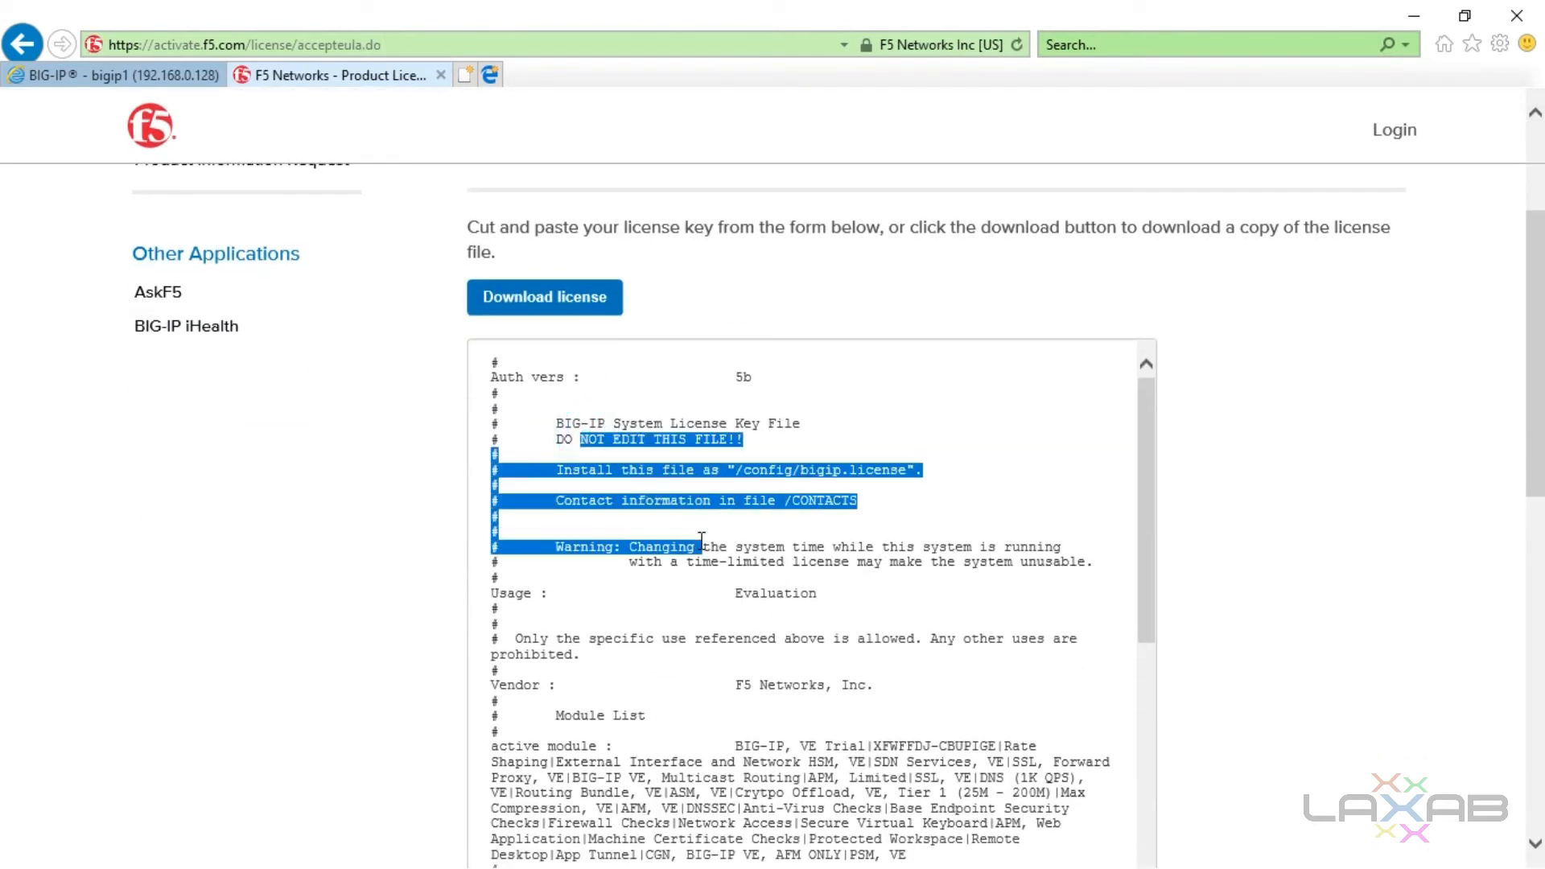
pyautogui.click(113, 75)
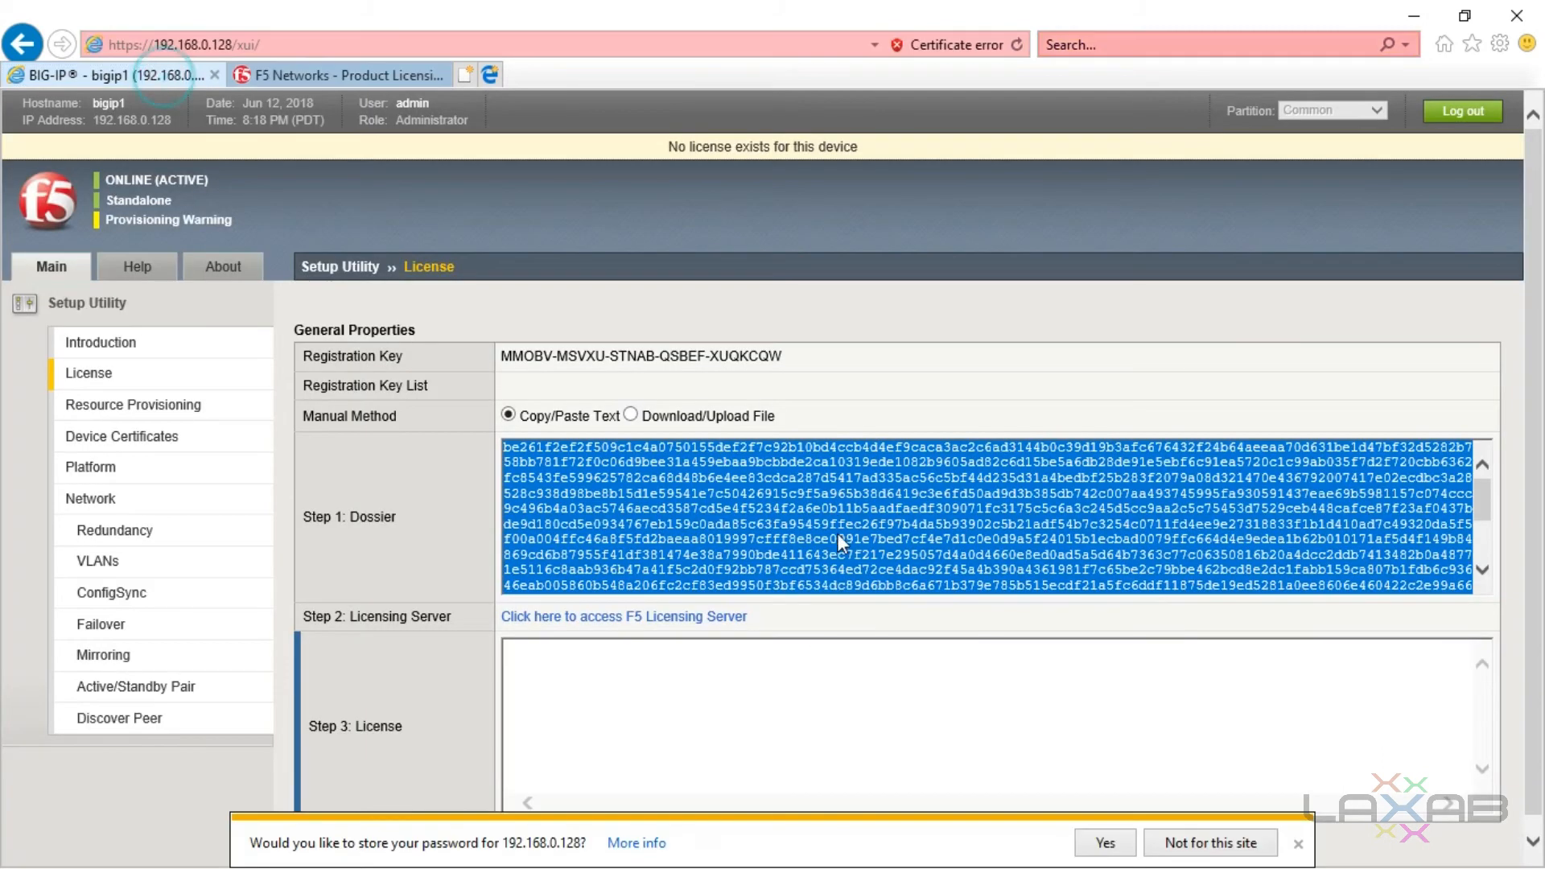
pyautogui.click(451, 659)
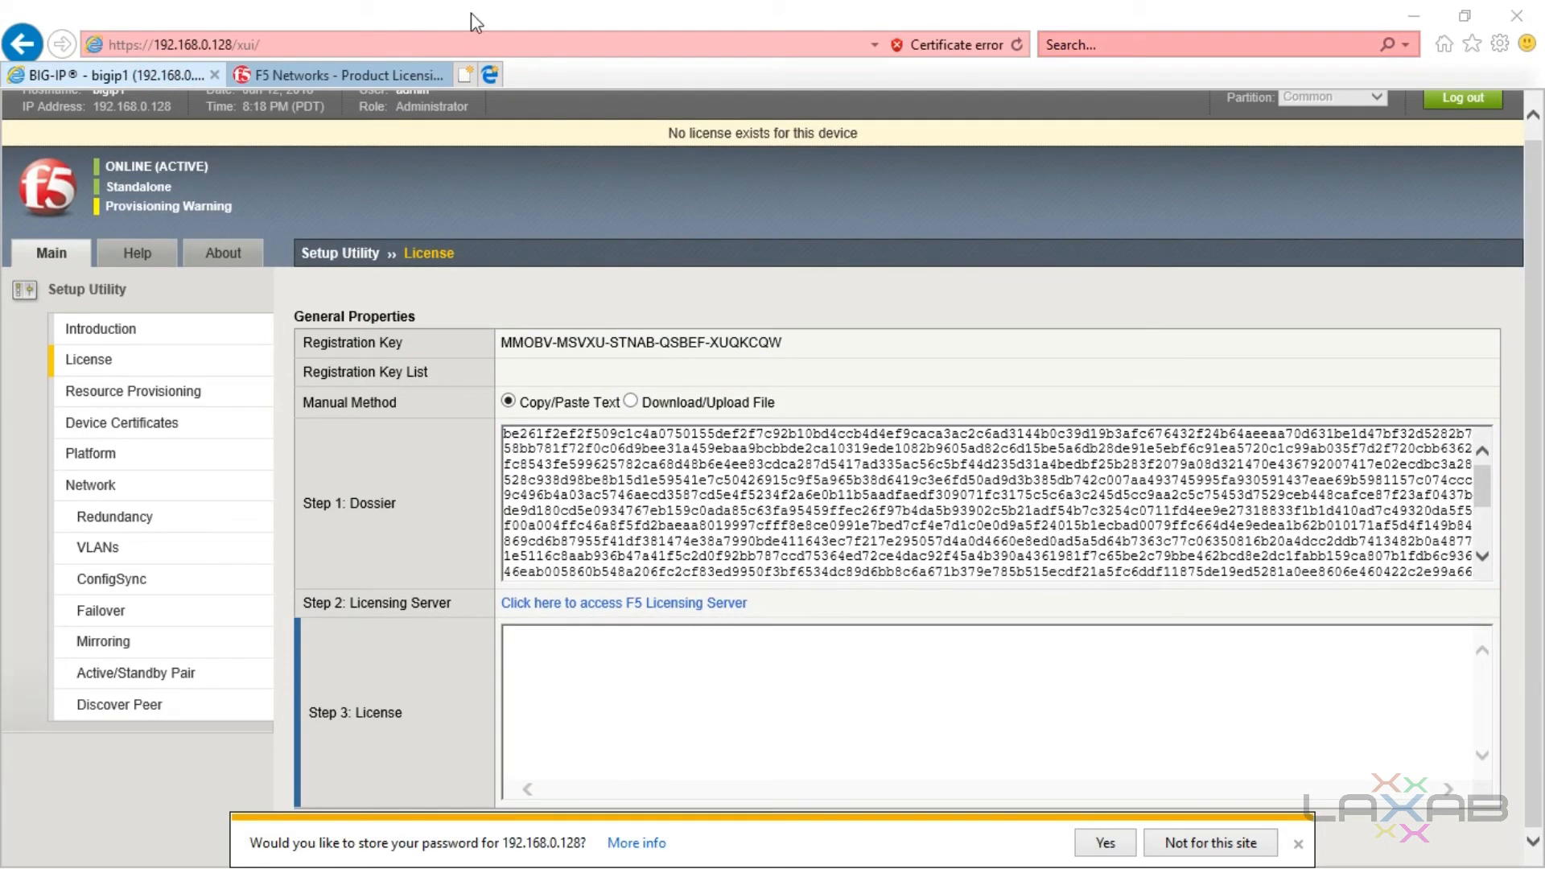
pyautogui.click(350, 75)
pyautogui.click(690, 407)
pyautogui.hotkey('ctrl', 'a')
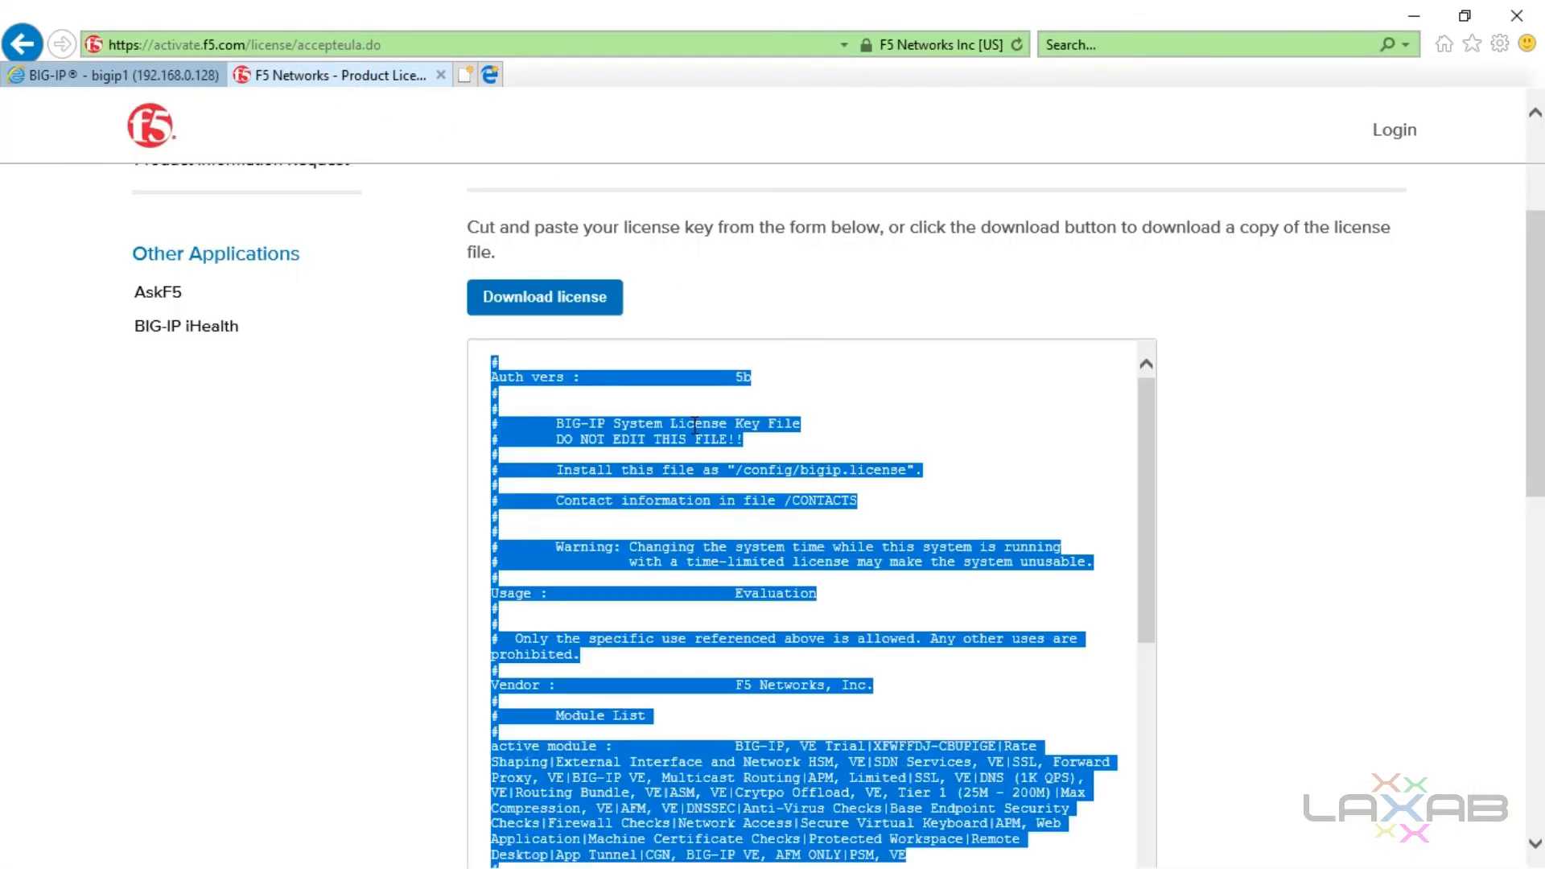
pyautogui.click(112, 75)
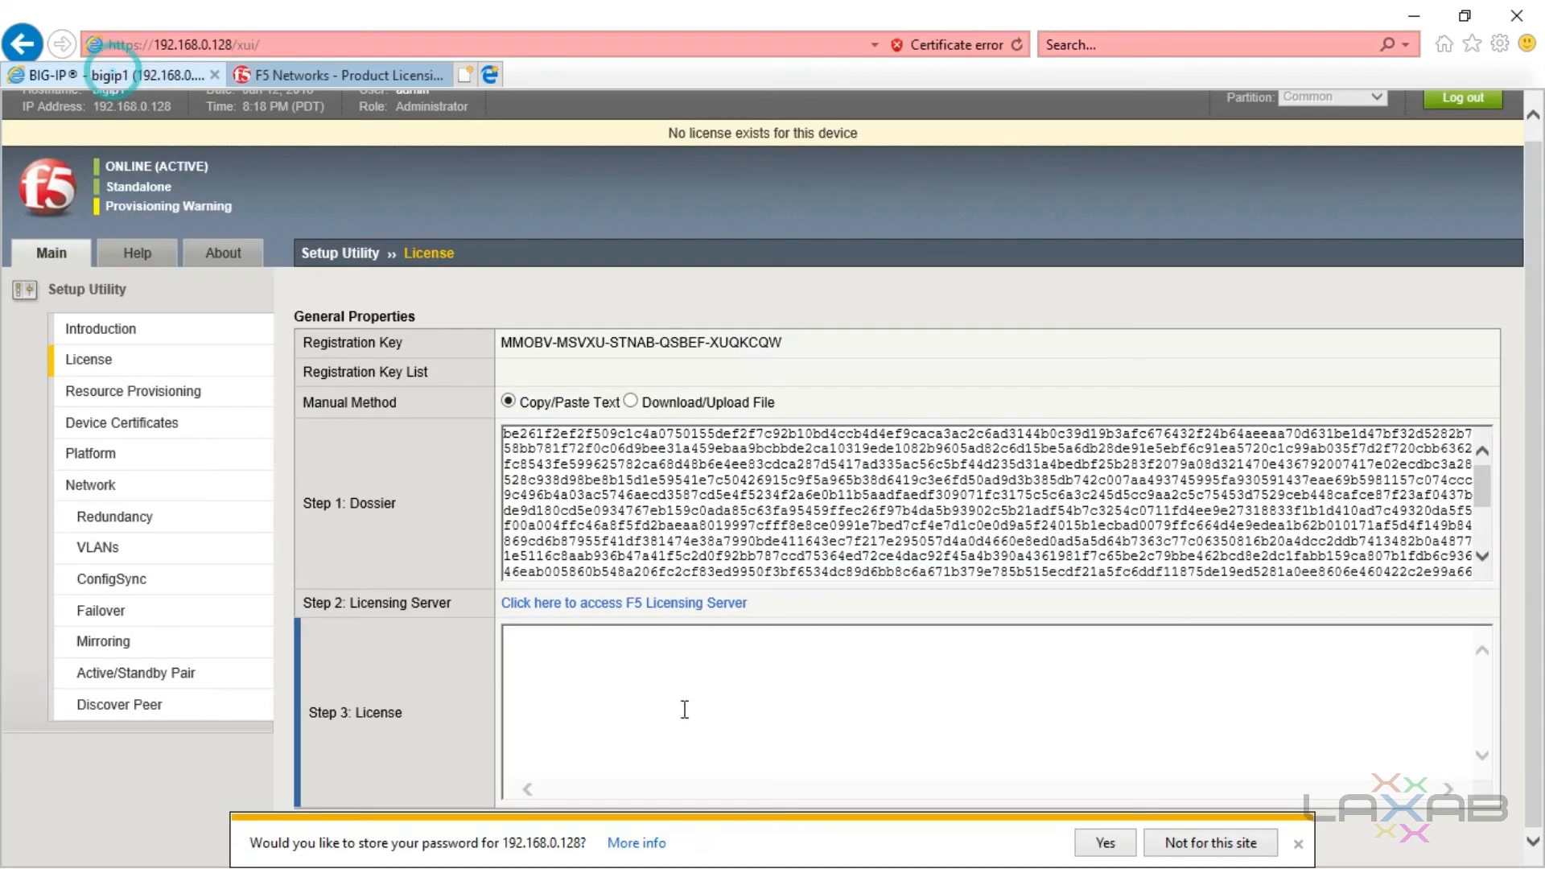
pyautogui.hotkey('ctrl', 'v')
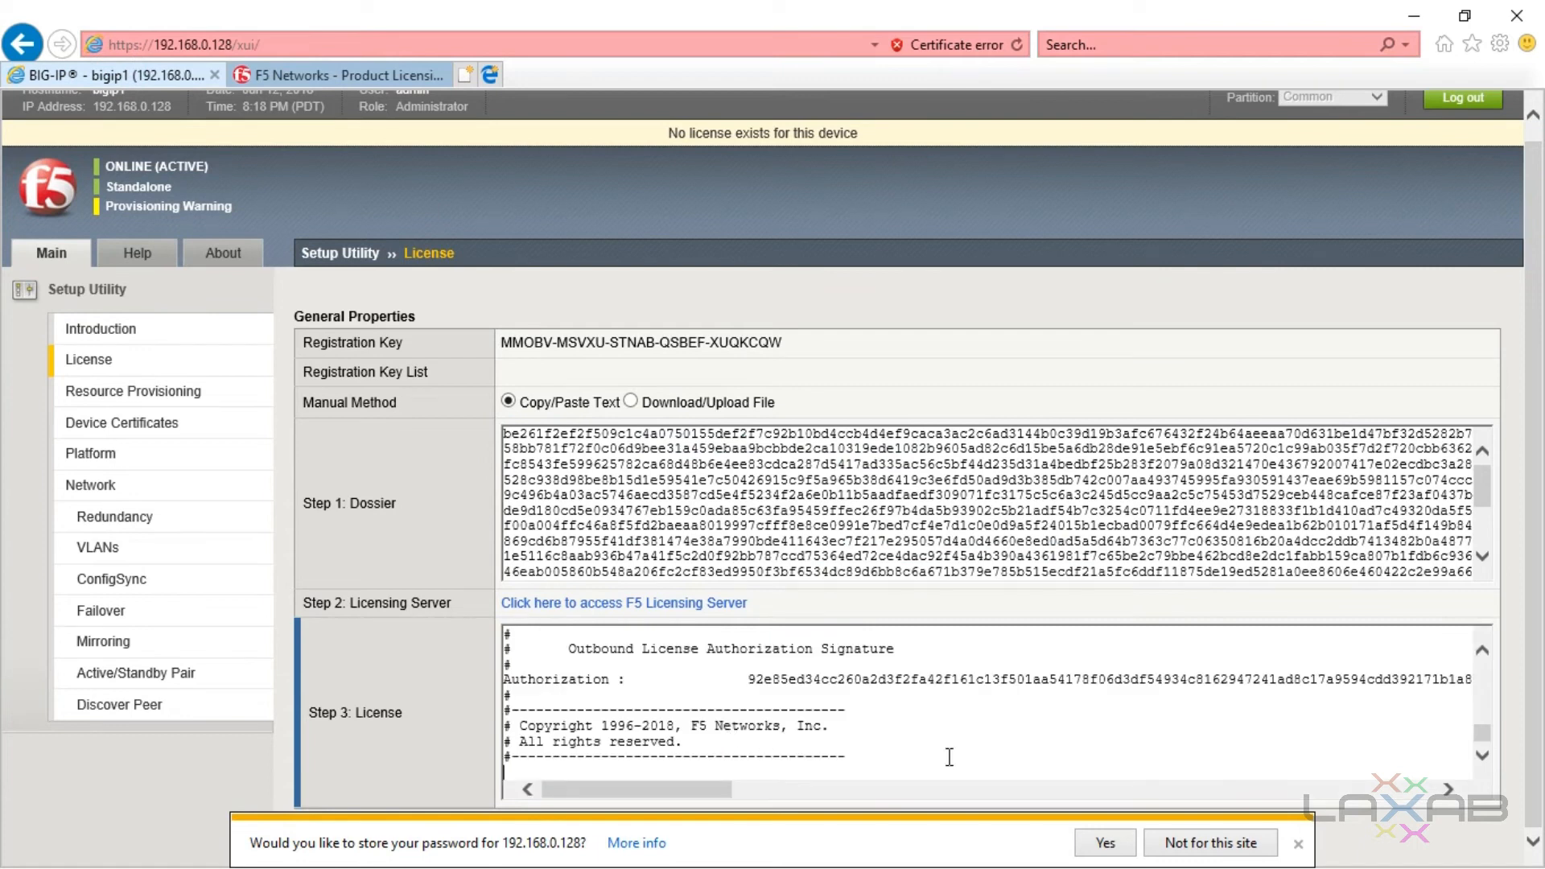
pyautogui.click(1298, 844)
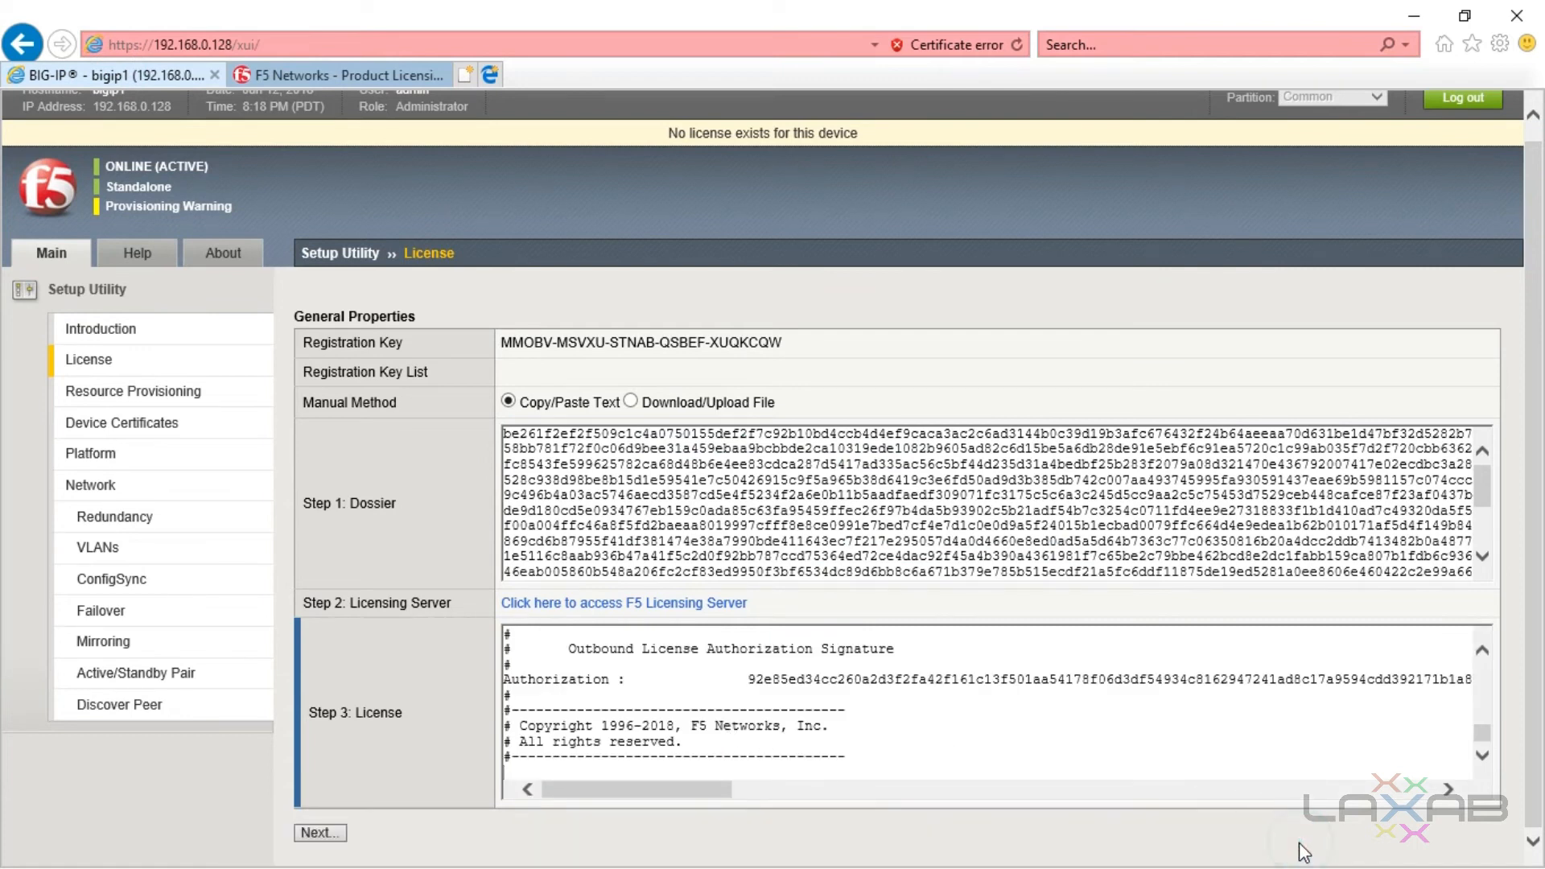
pyautogui.click(324, 834)
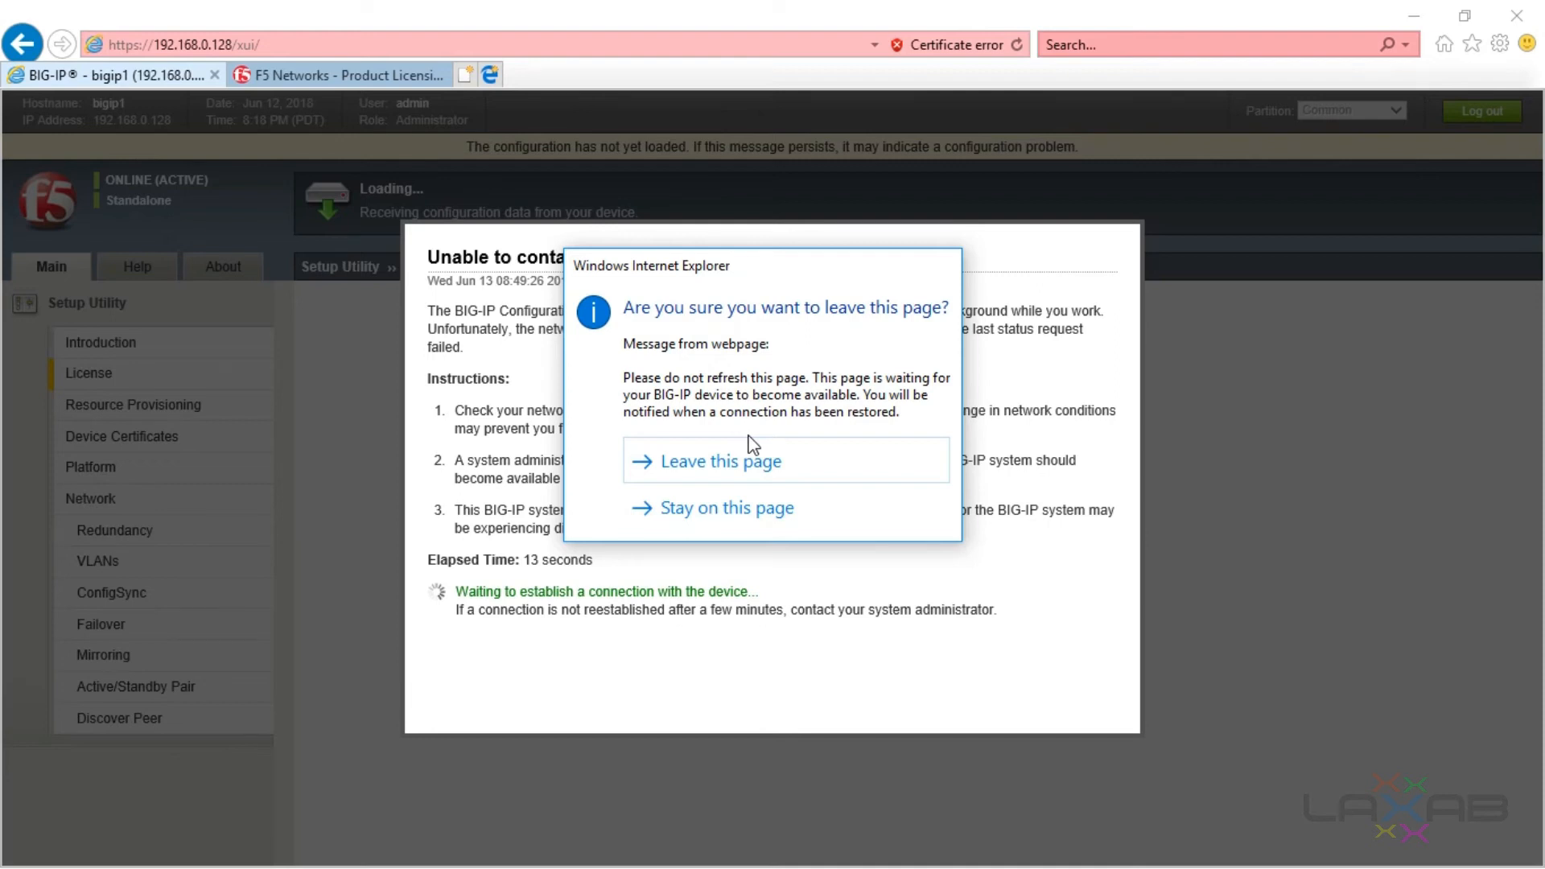
# Leave the page waiting for the device and log back in to BIG-IP as admin with the account password.
pyautogui.moveTo(728, 268); pyautogui.dragTo(900, 113)
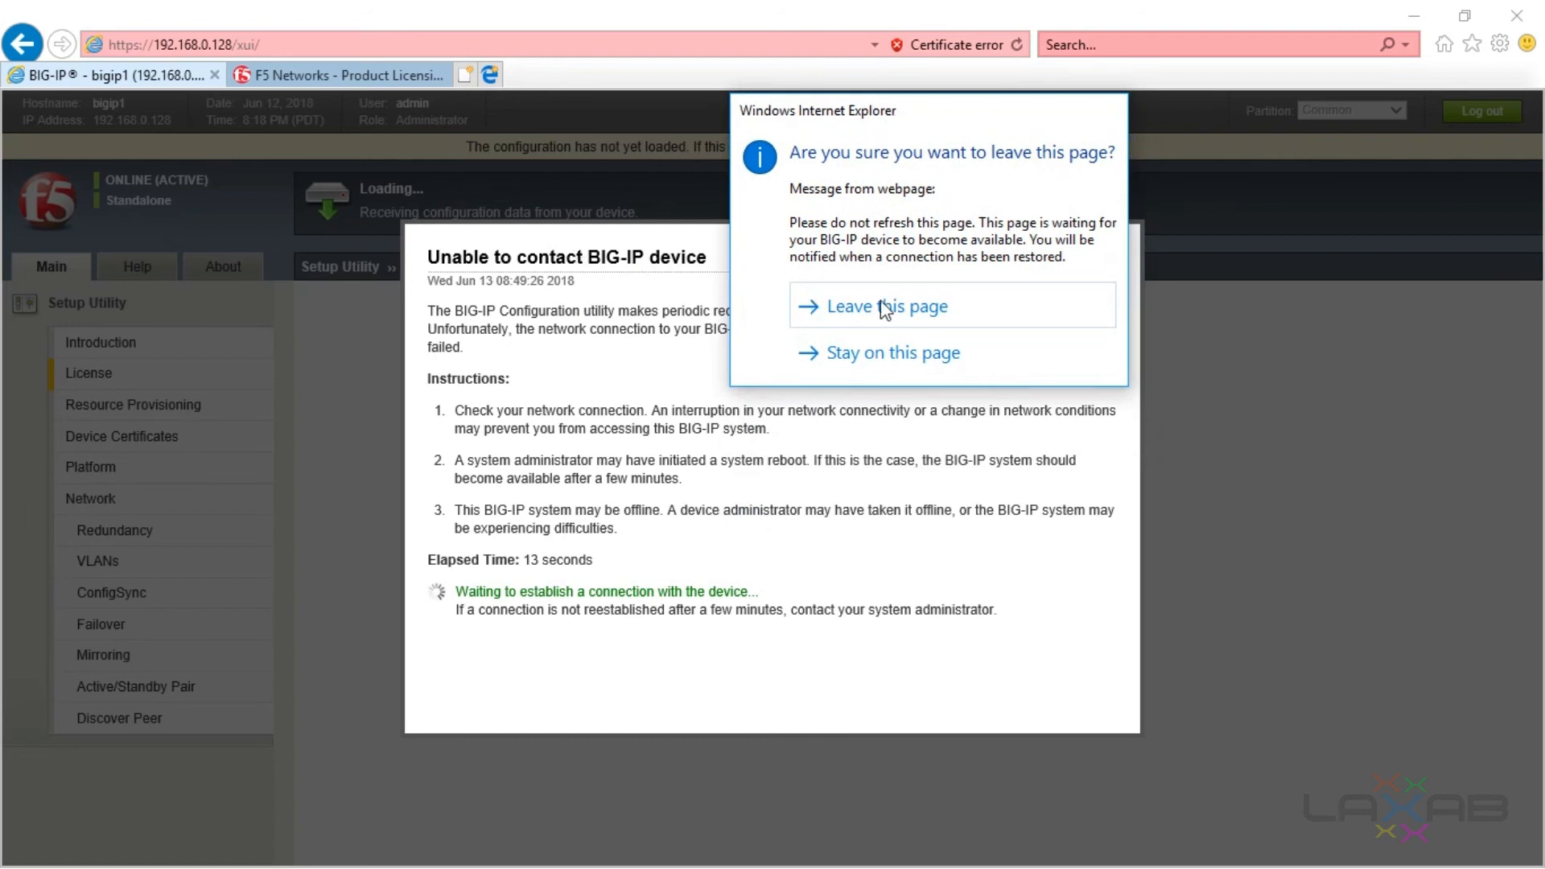
pyautogui.click(939, 314)
pyautogui.click(485, 476)
pyautogui.write('admin')
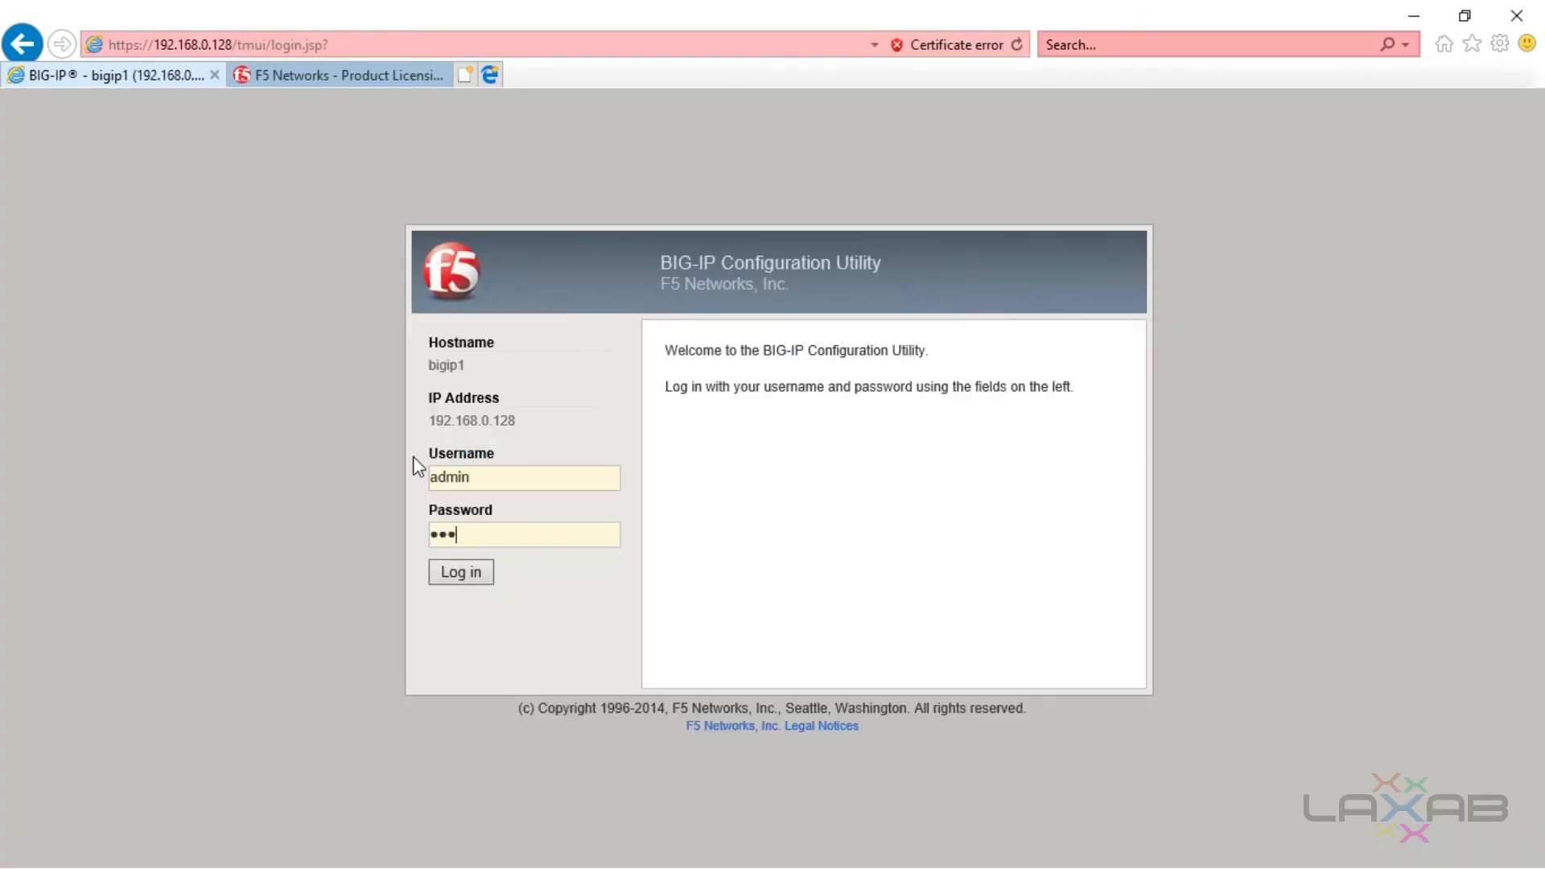
pyautogui.click(461, 582)
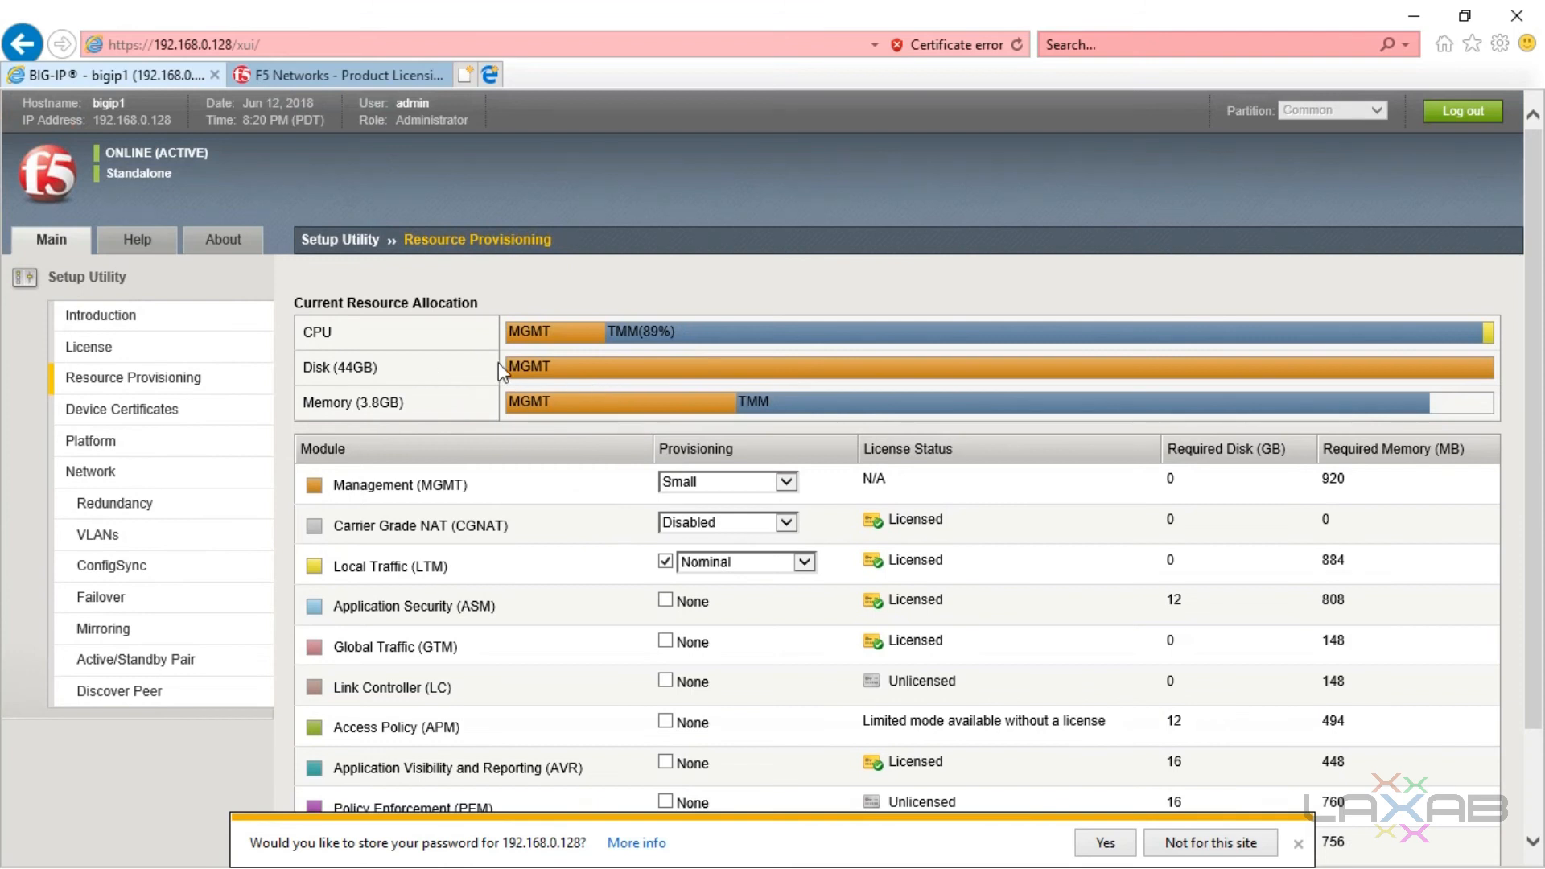
# Examine the Resource Provisioning modules, their license status, and the provisioning options for Local Traffic (LTM) and Management (MGMT).
pyautogui.scroll(-3, 499, 367)
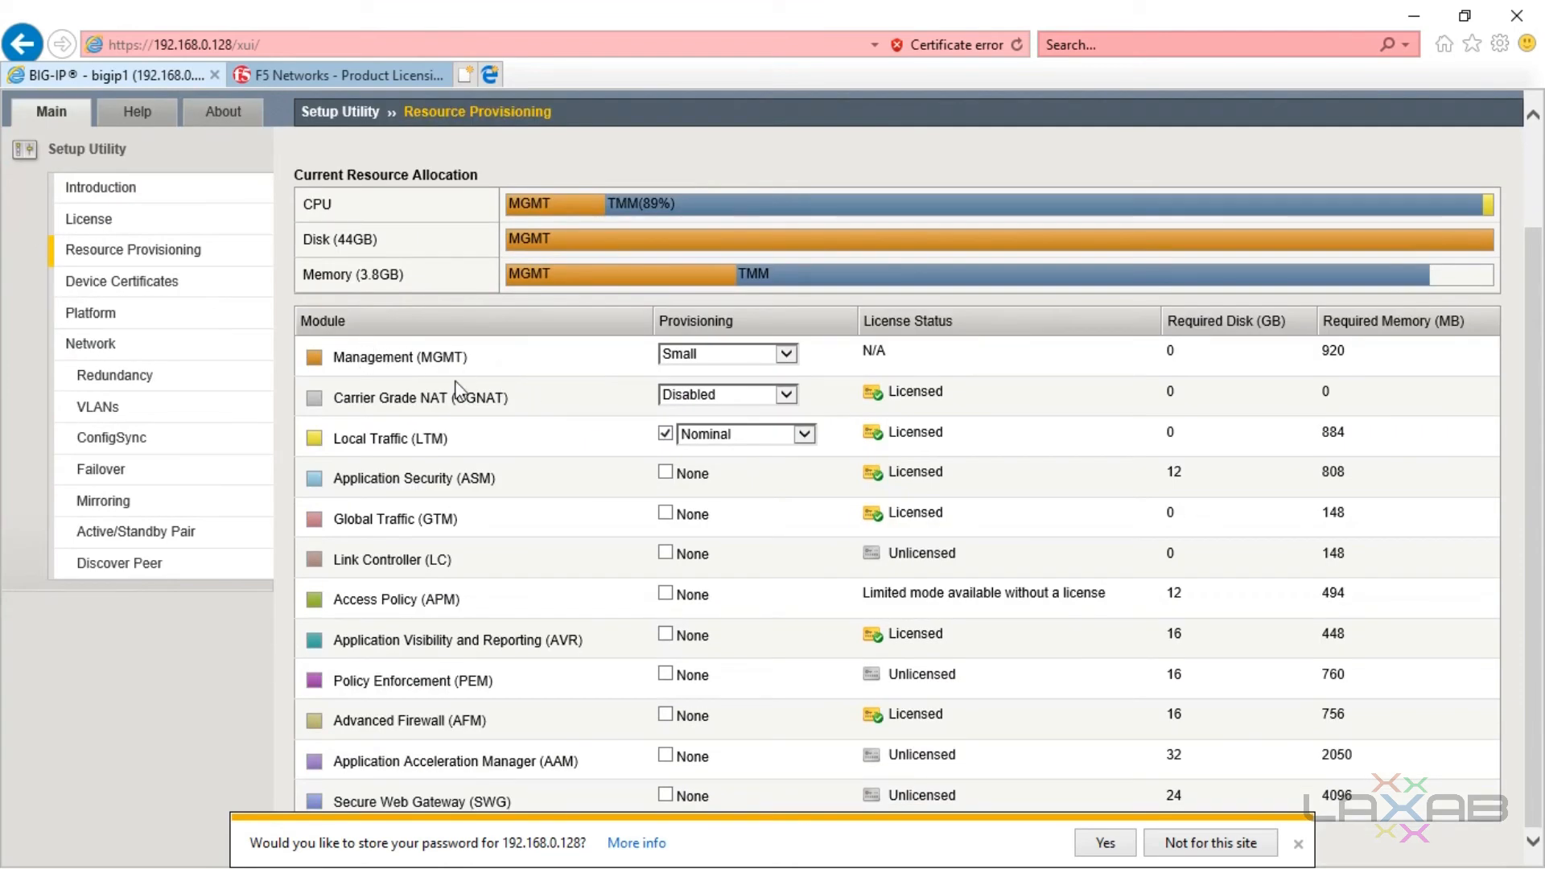
pyautogui.click(1297, 845)
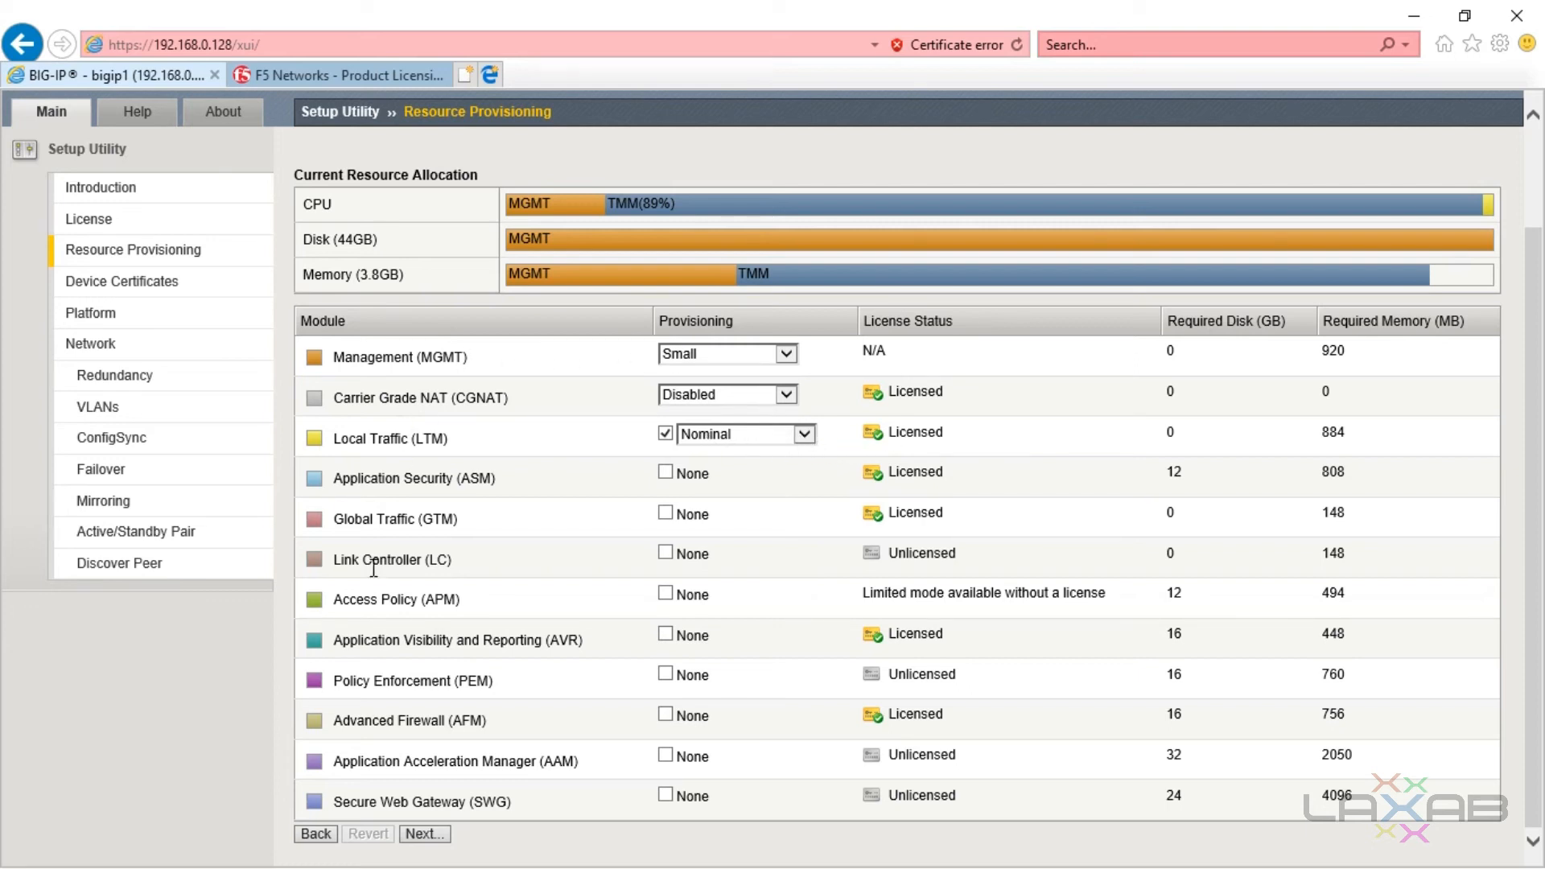
pyautogui.scroll(2, 574, 539)
pyautogui.scroll(-2, 576, 539)
pyautogui.click(805, 435)
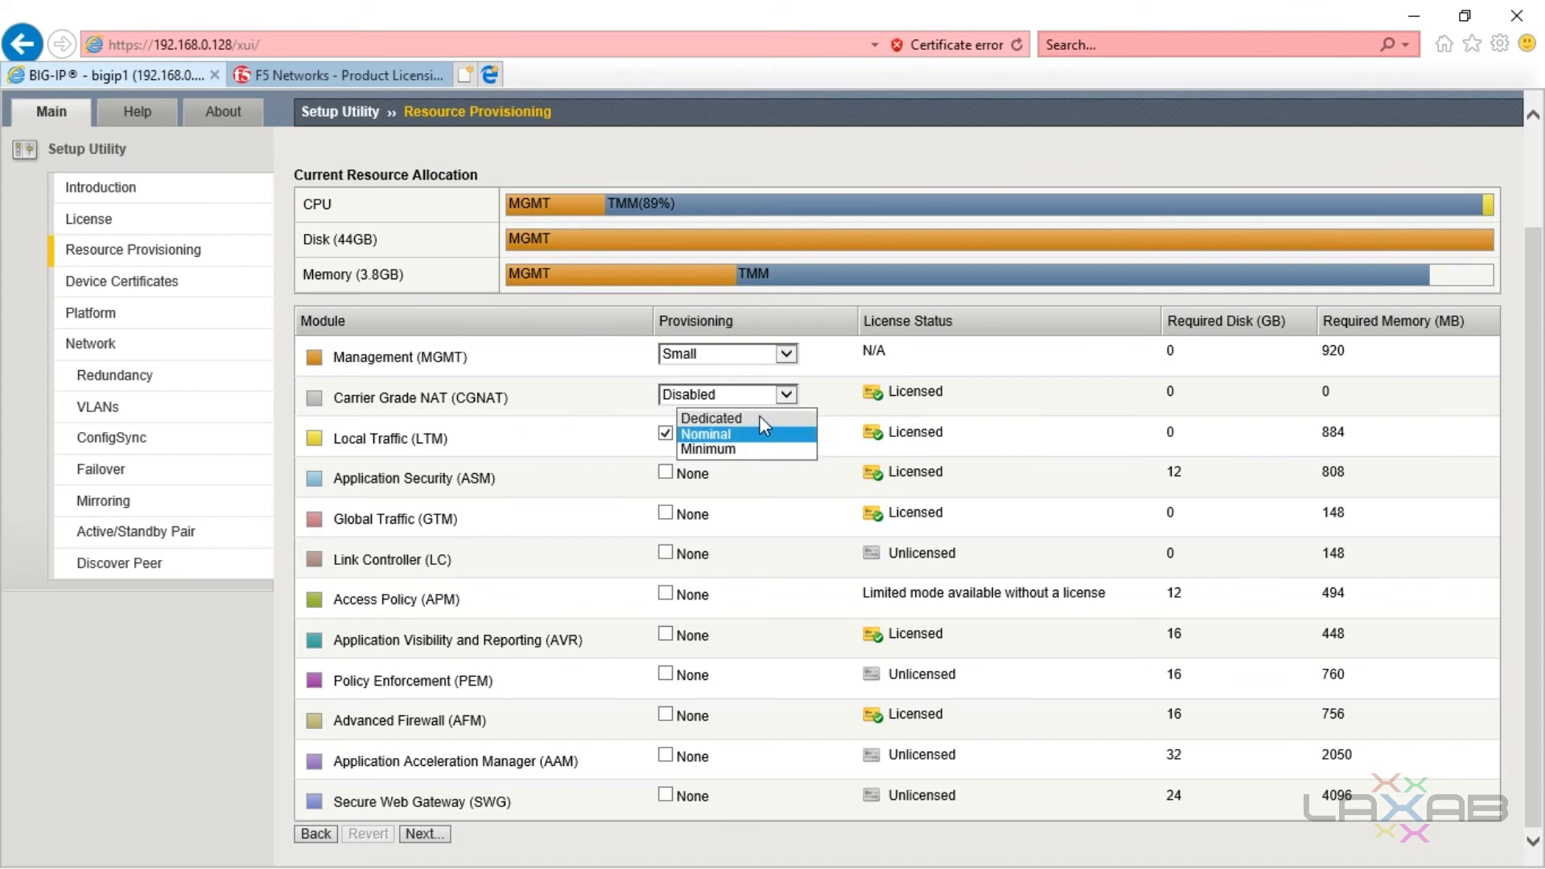
pyautogui.click(954, 427)
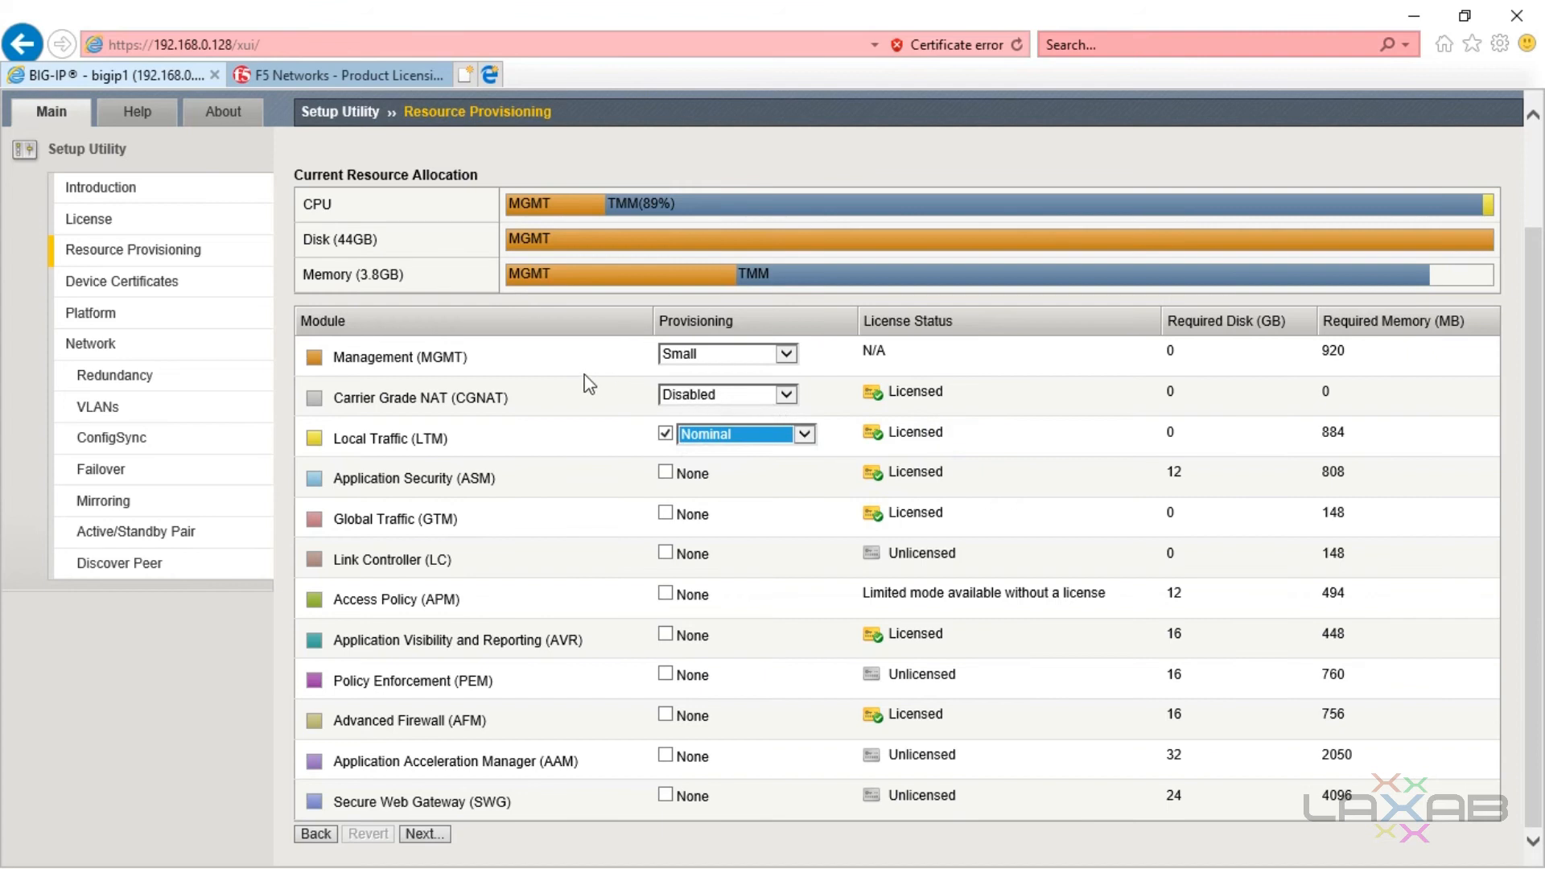
pyautogui.click(786, 354)
pyautogui.click(908, 404)
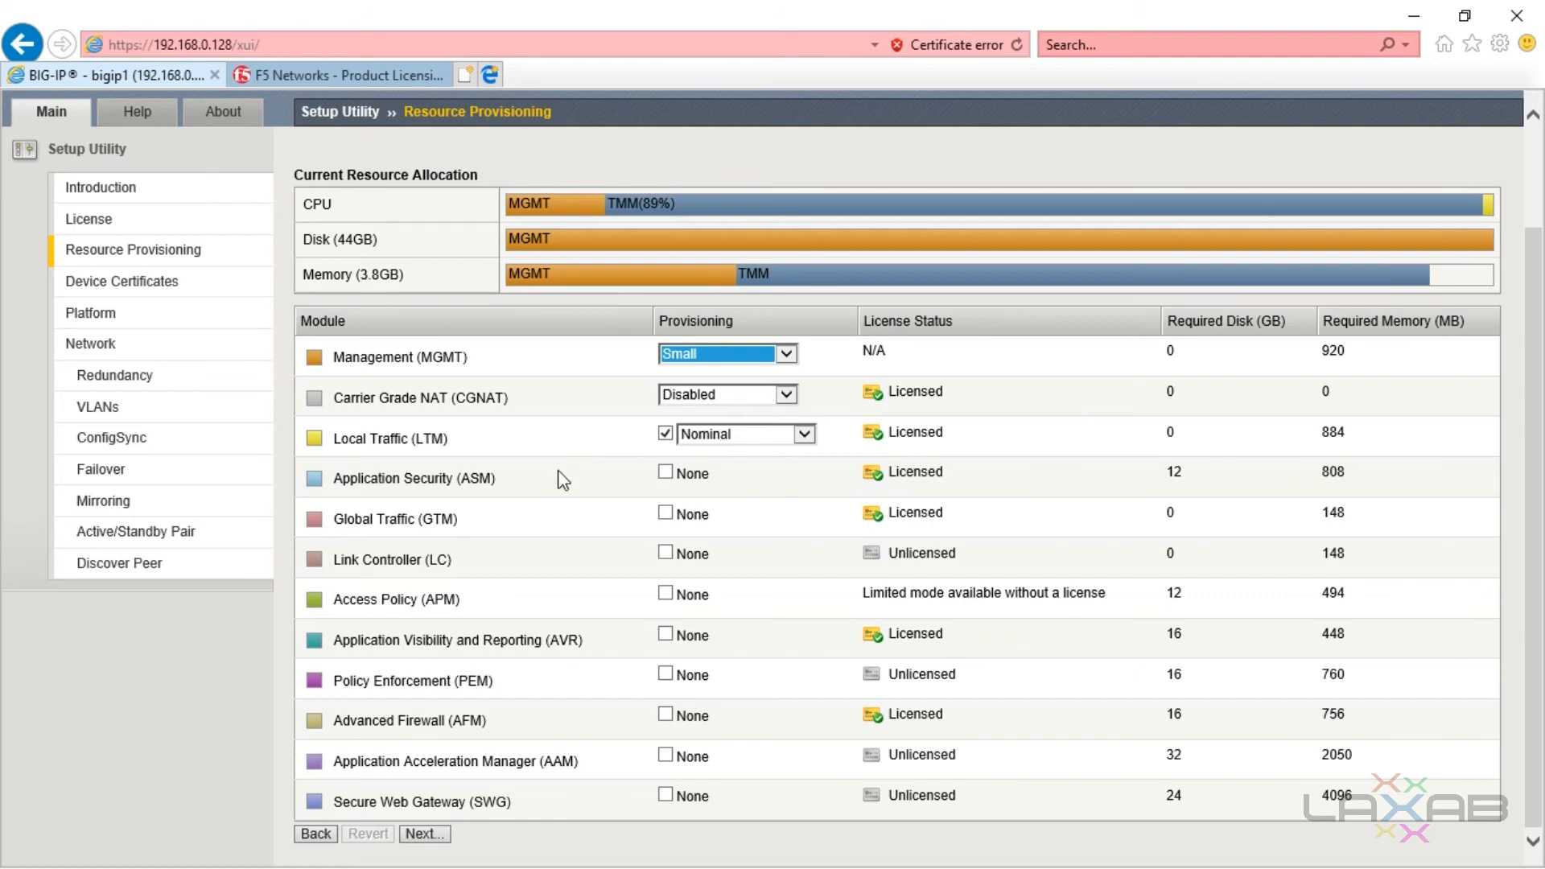
# Examine the current CPU, disk and memory allocation against the provisioned Management (MGMT) and Local Traffic (LTM) modules.
pyautogui.click(804, 436)
pyautogui.click(967, 441)
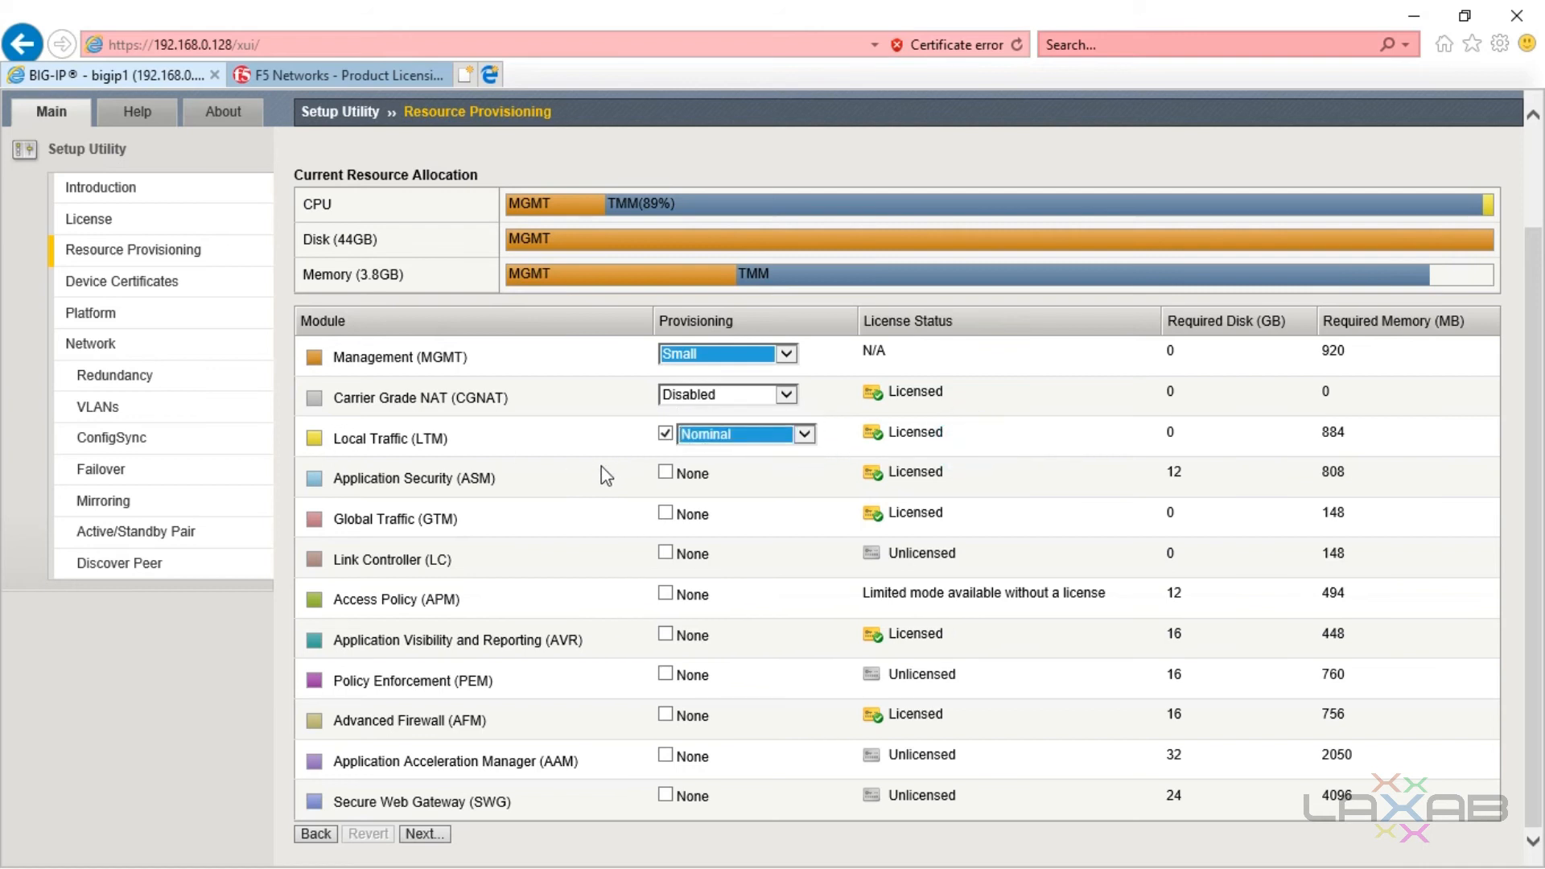
pyautogui.scroll(2, 601, 466)
pyautogui.scroll(-2, 593, 577)
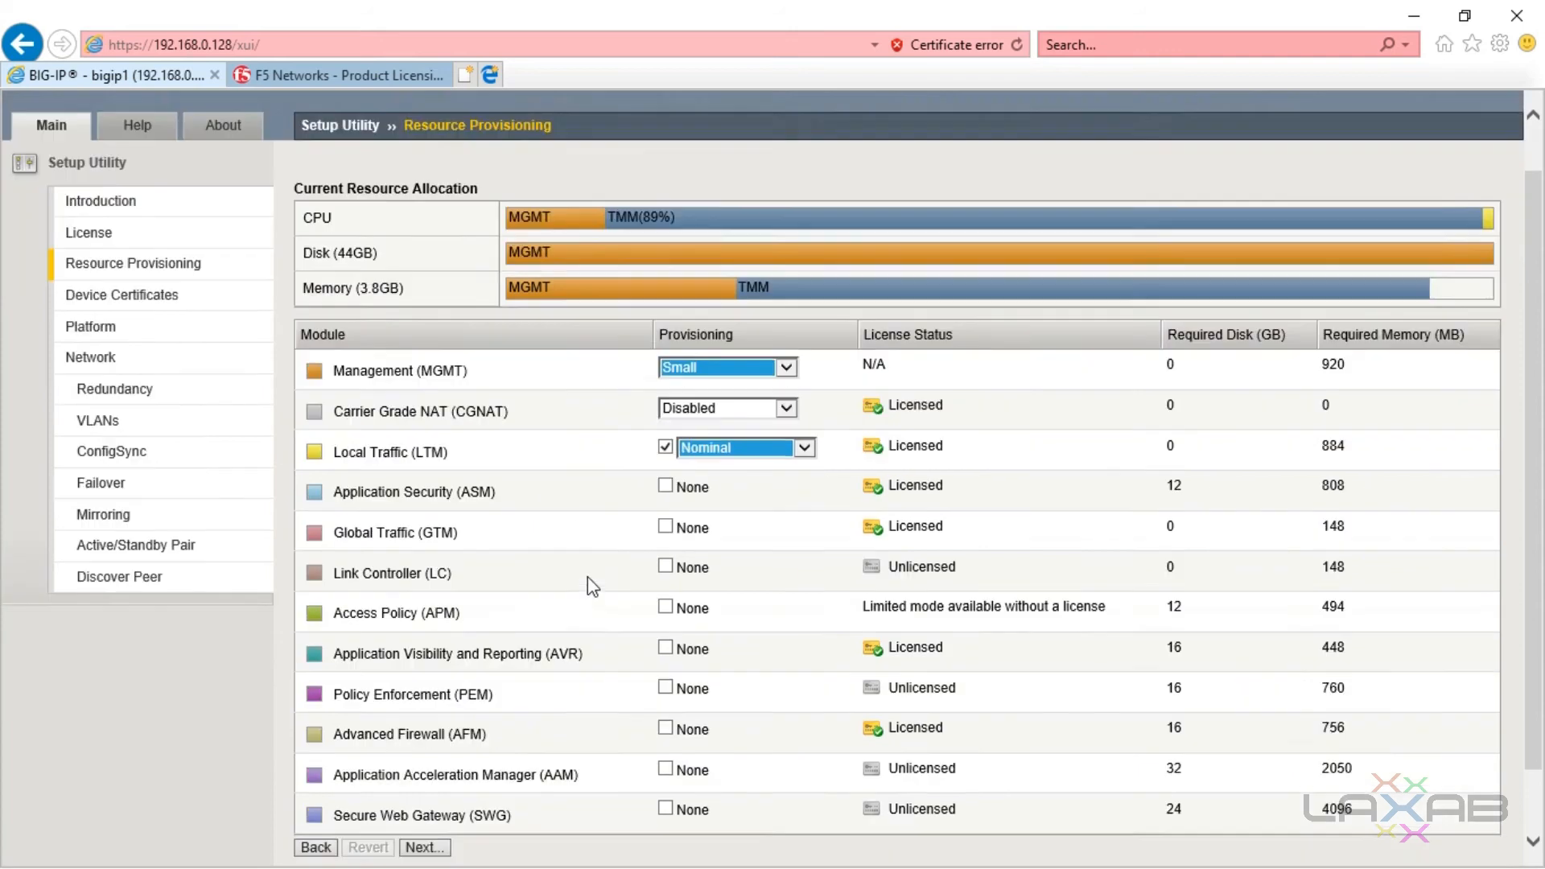
pyautogui.scroll(2, 600, 589)
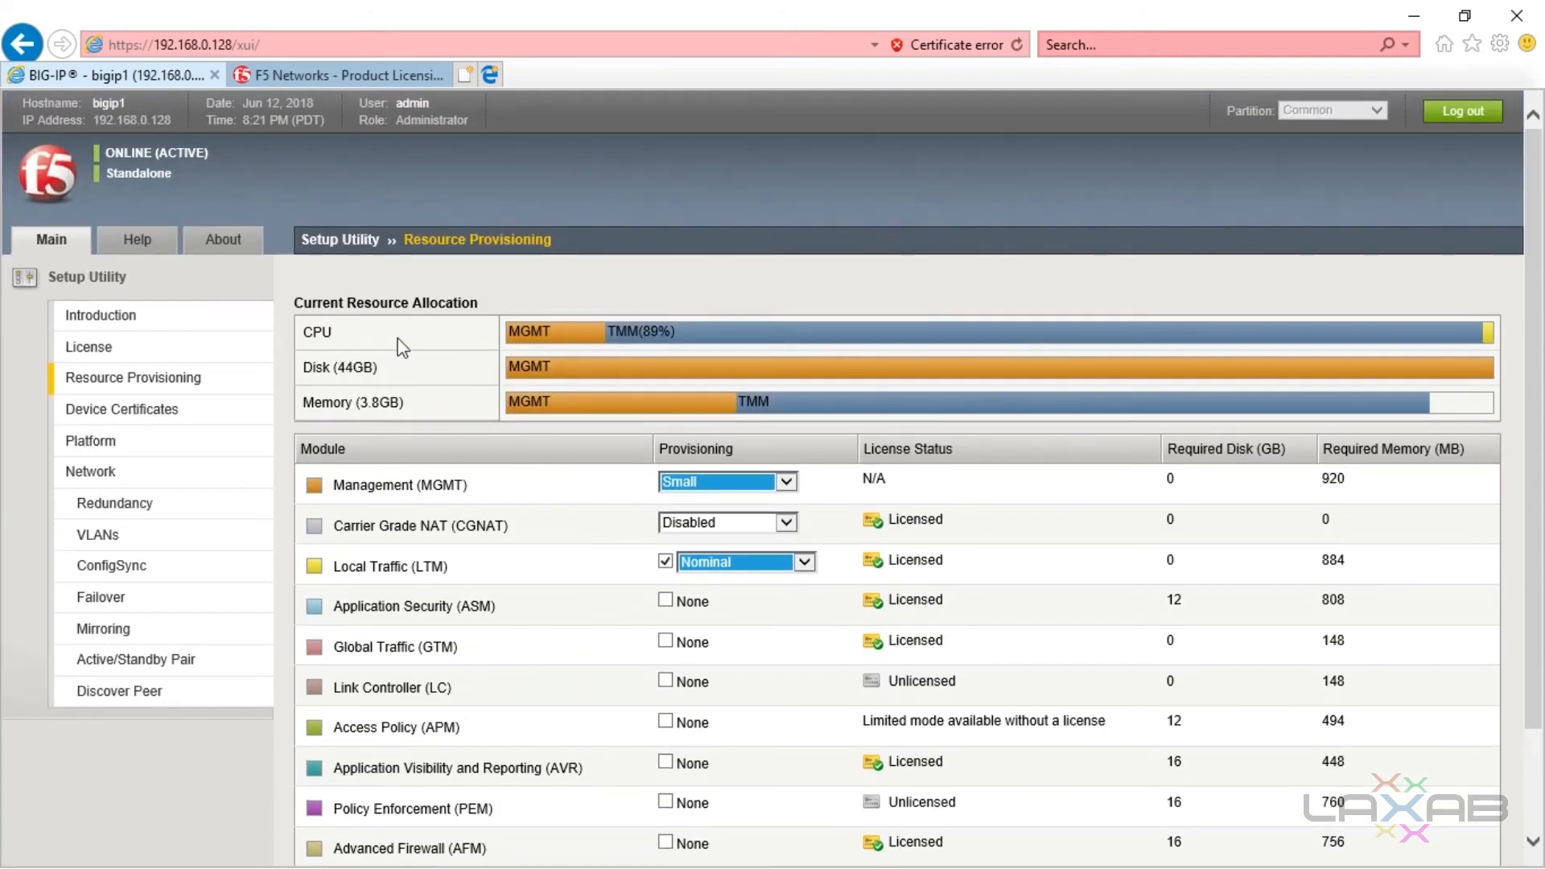
pyautogui.moveTo(594, 338)
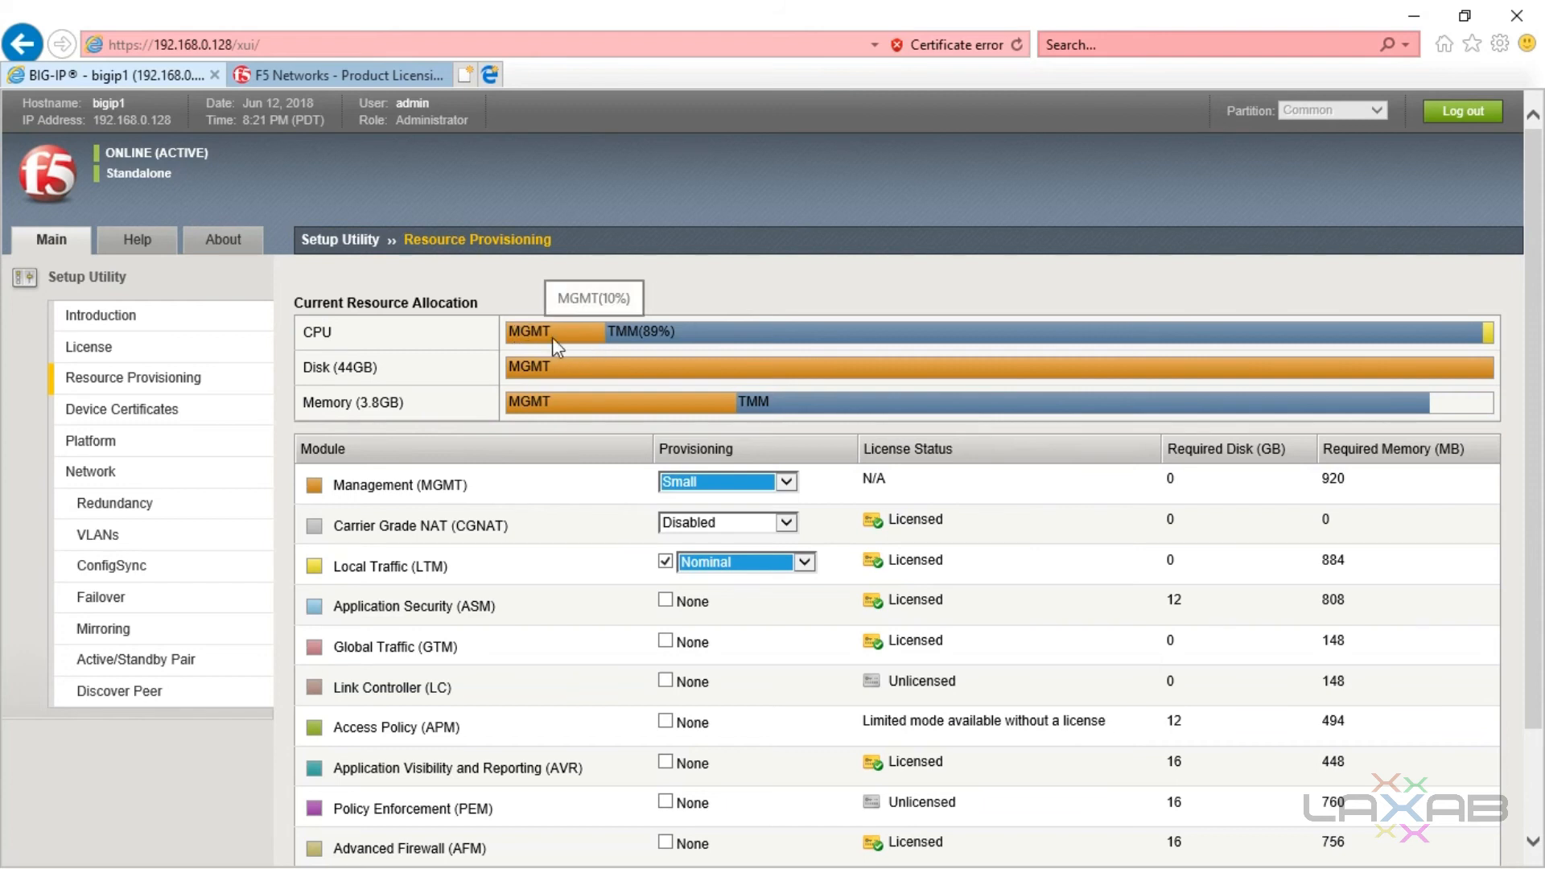
pyautogui.moveTo(655, 332)
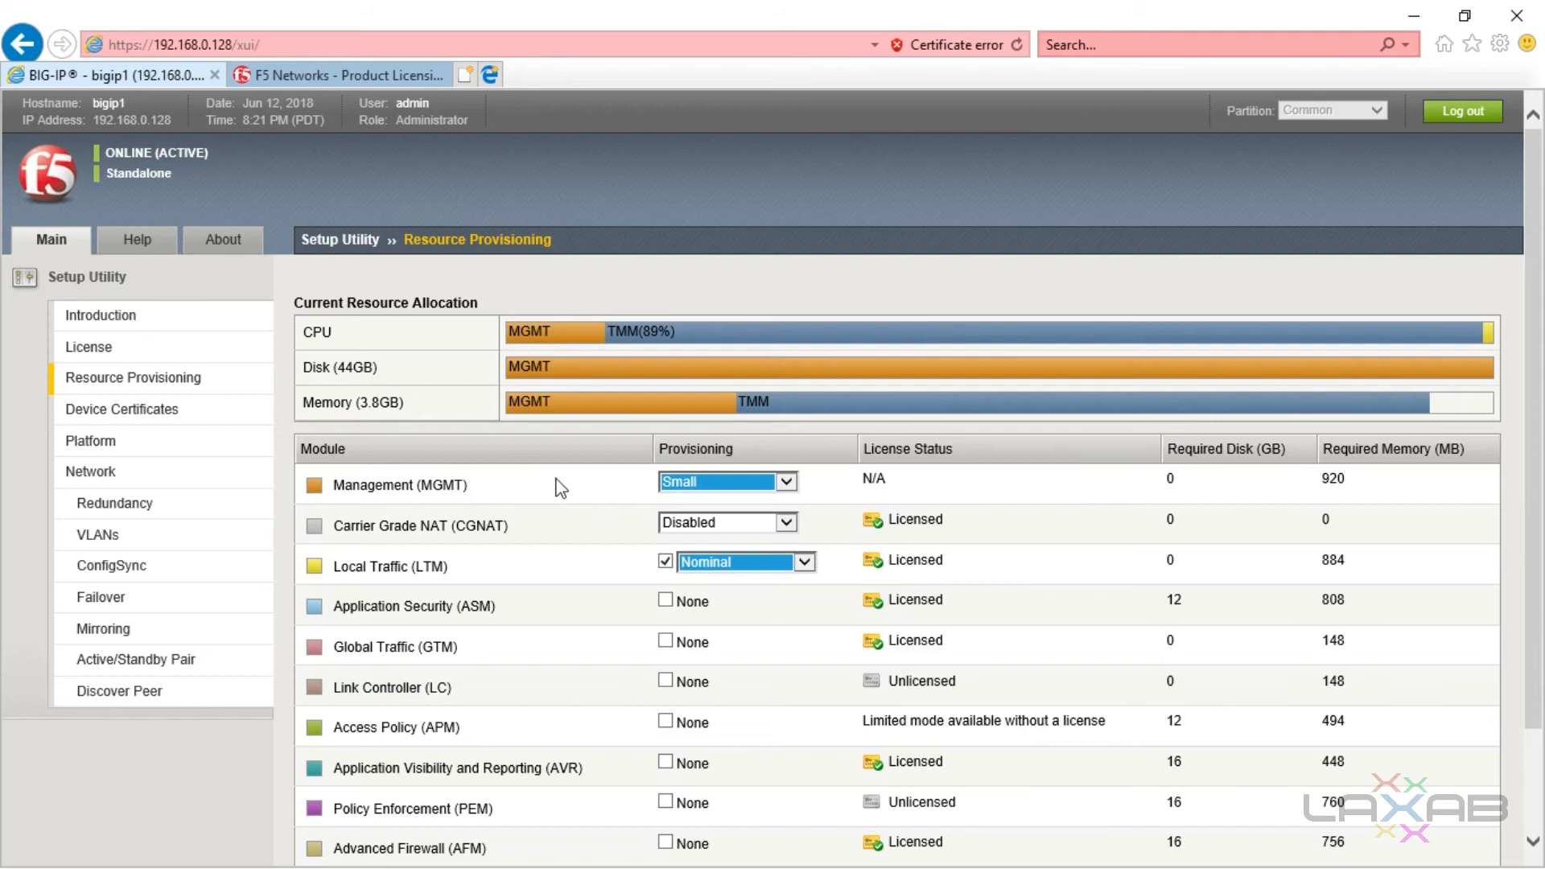
pyautogui.scroll(-3, 467, 489)
pyautogui.scroll(3, 498, 507)
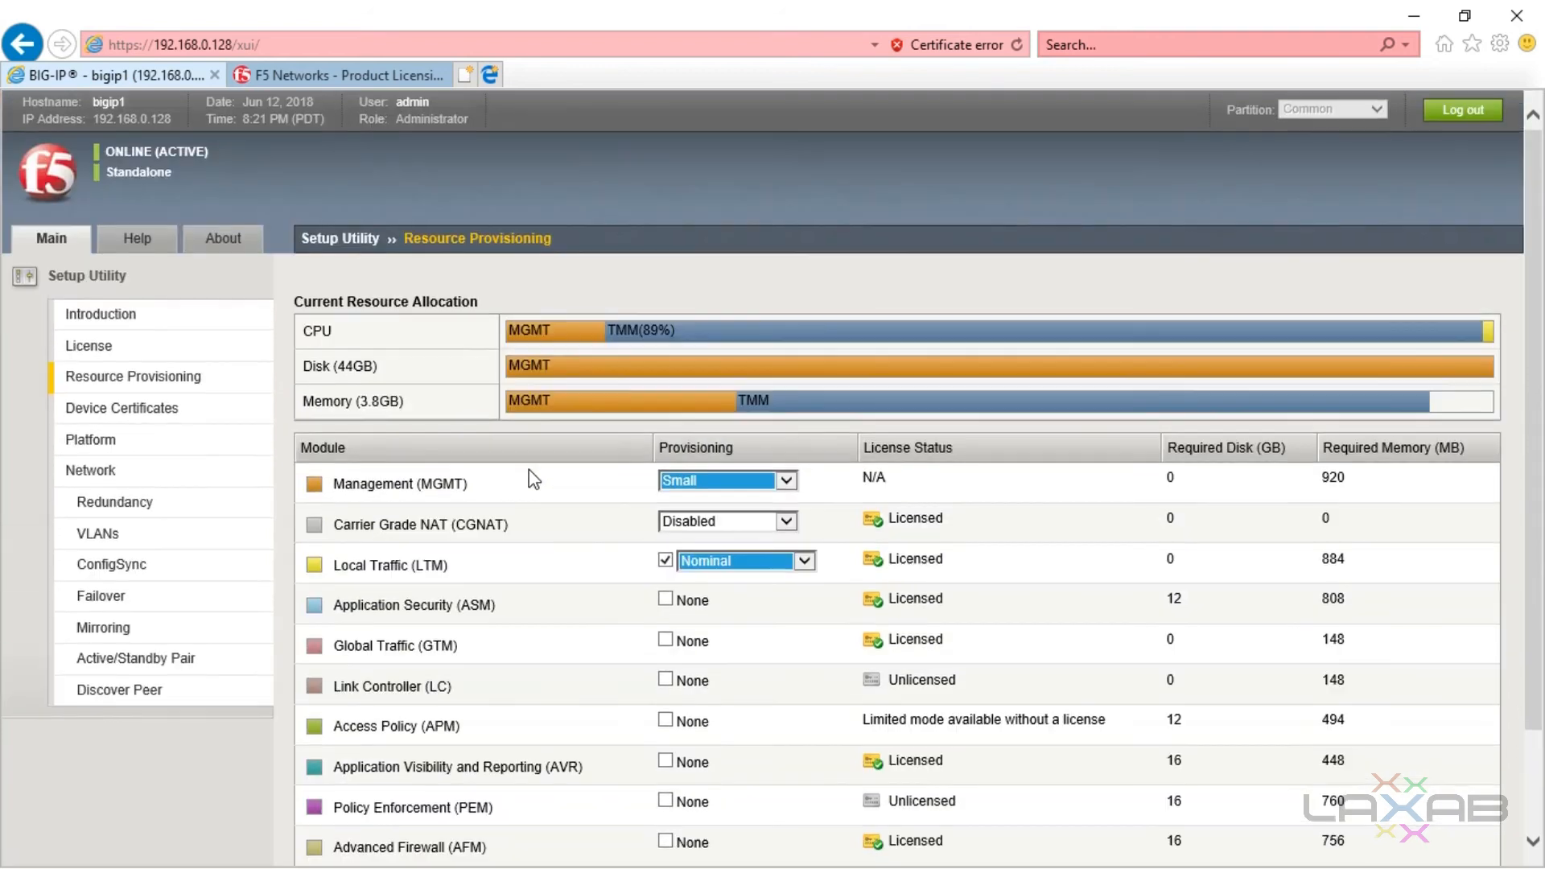
pyautogui.tripleClick(357, 485)
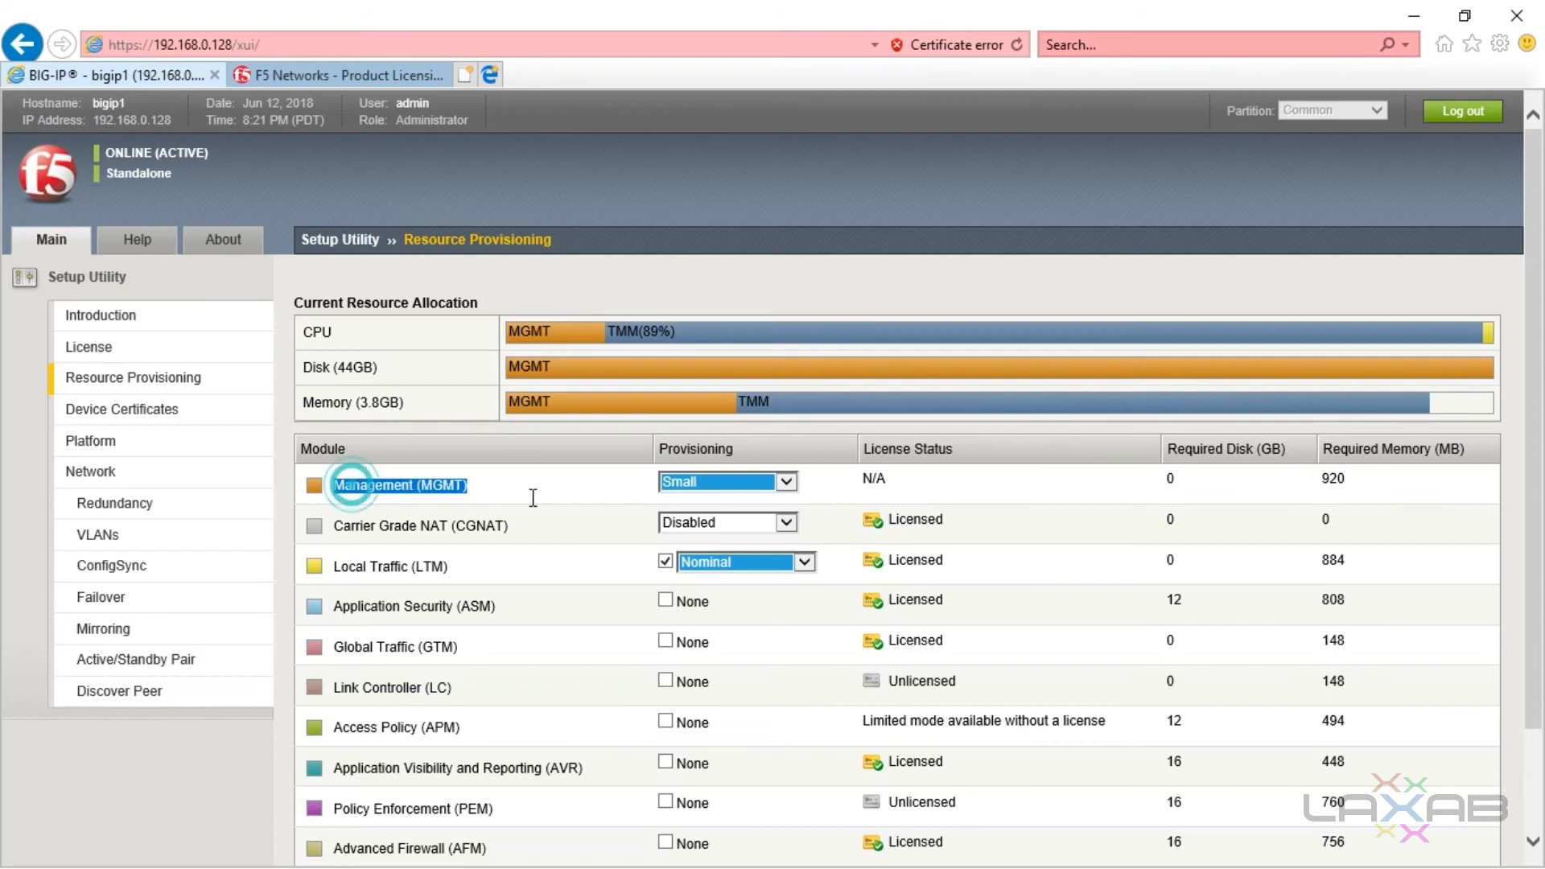
pyautogui.tripleClick(368, 563)
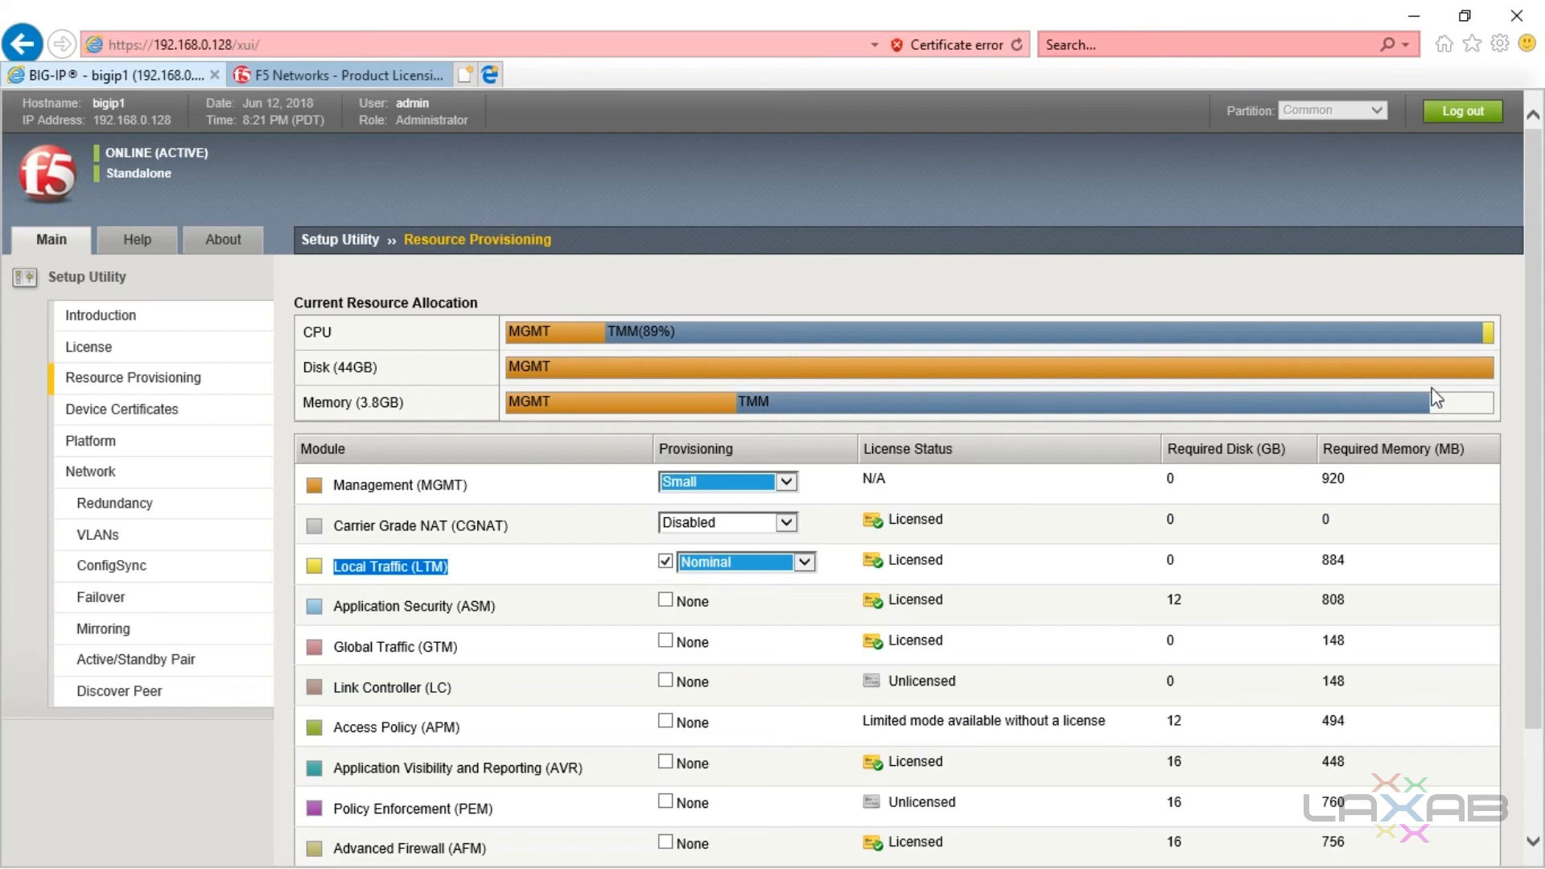
# Accept Resource Provisioning with Local Traffic (LTM) at Nominal, and continue past Device Certificates to the Platform settings.
pyautogui.moveTo(1488, 333)
pyautogui.scroll(-3, 1239, 467)
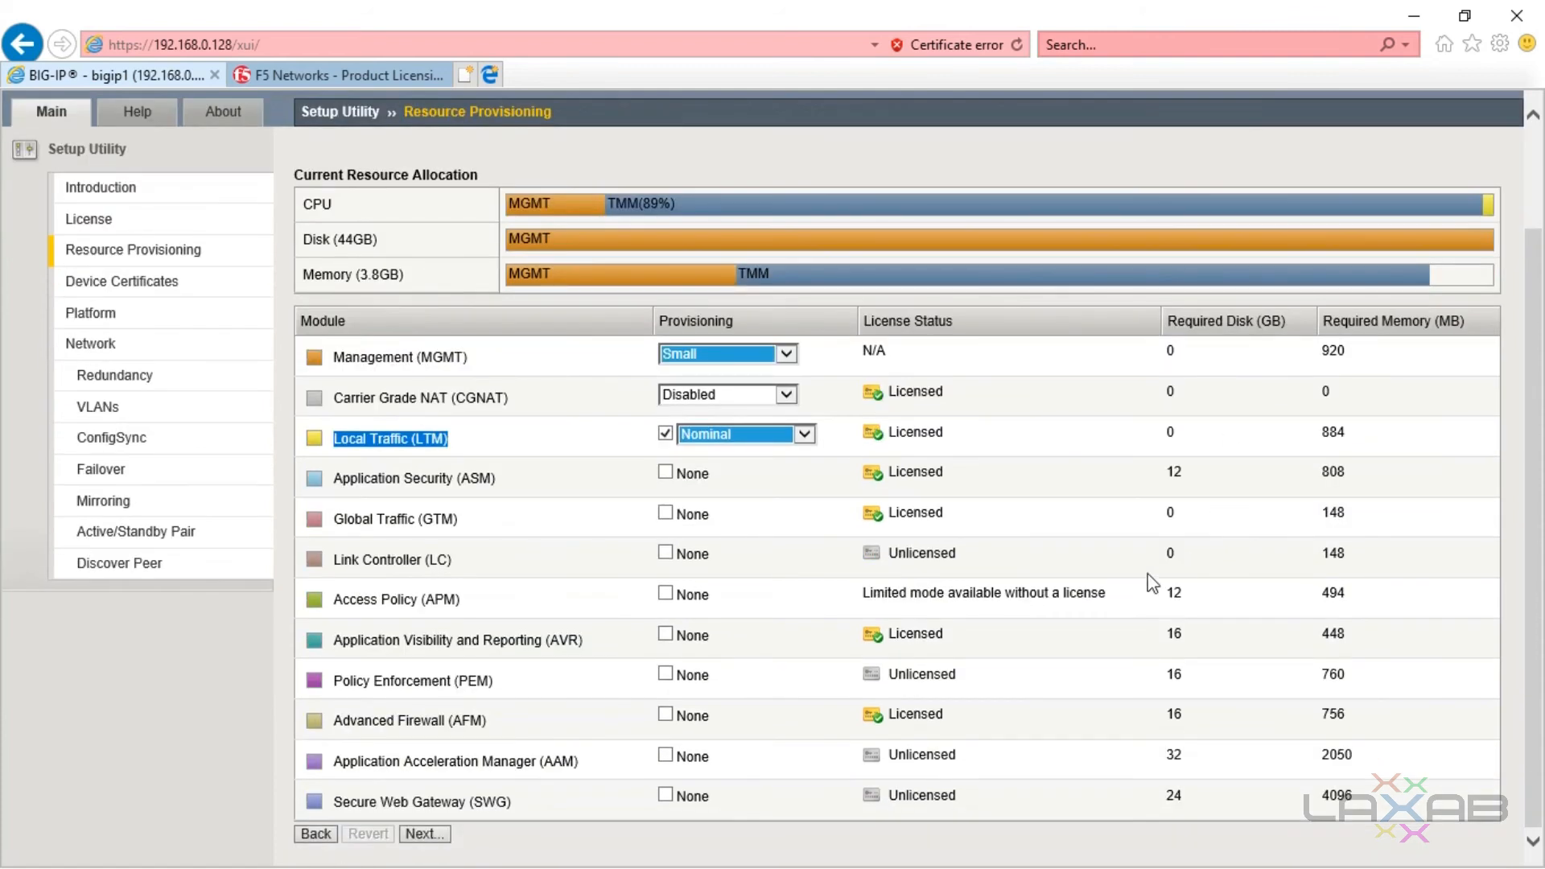
pyautogui.click(443, 837)
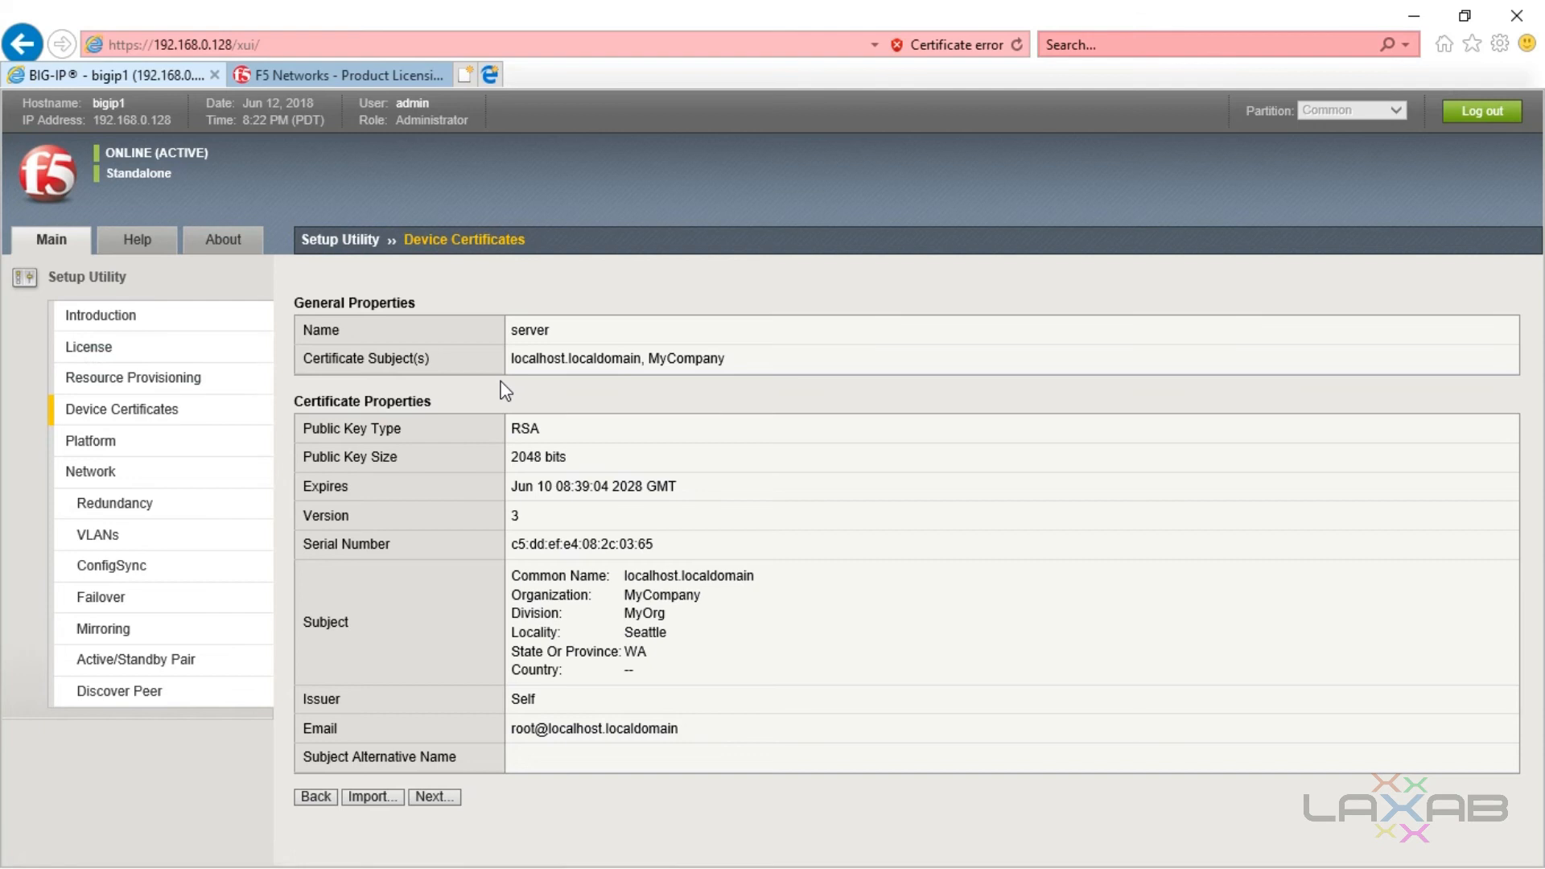
pyautogui.click(439, 798)
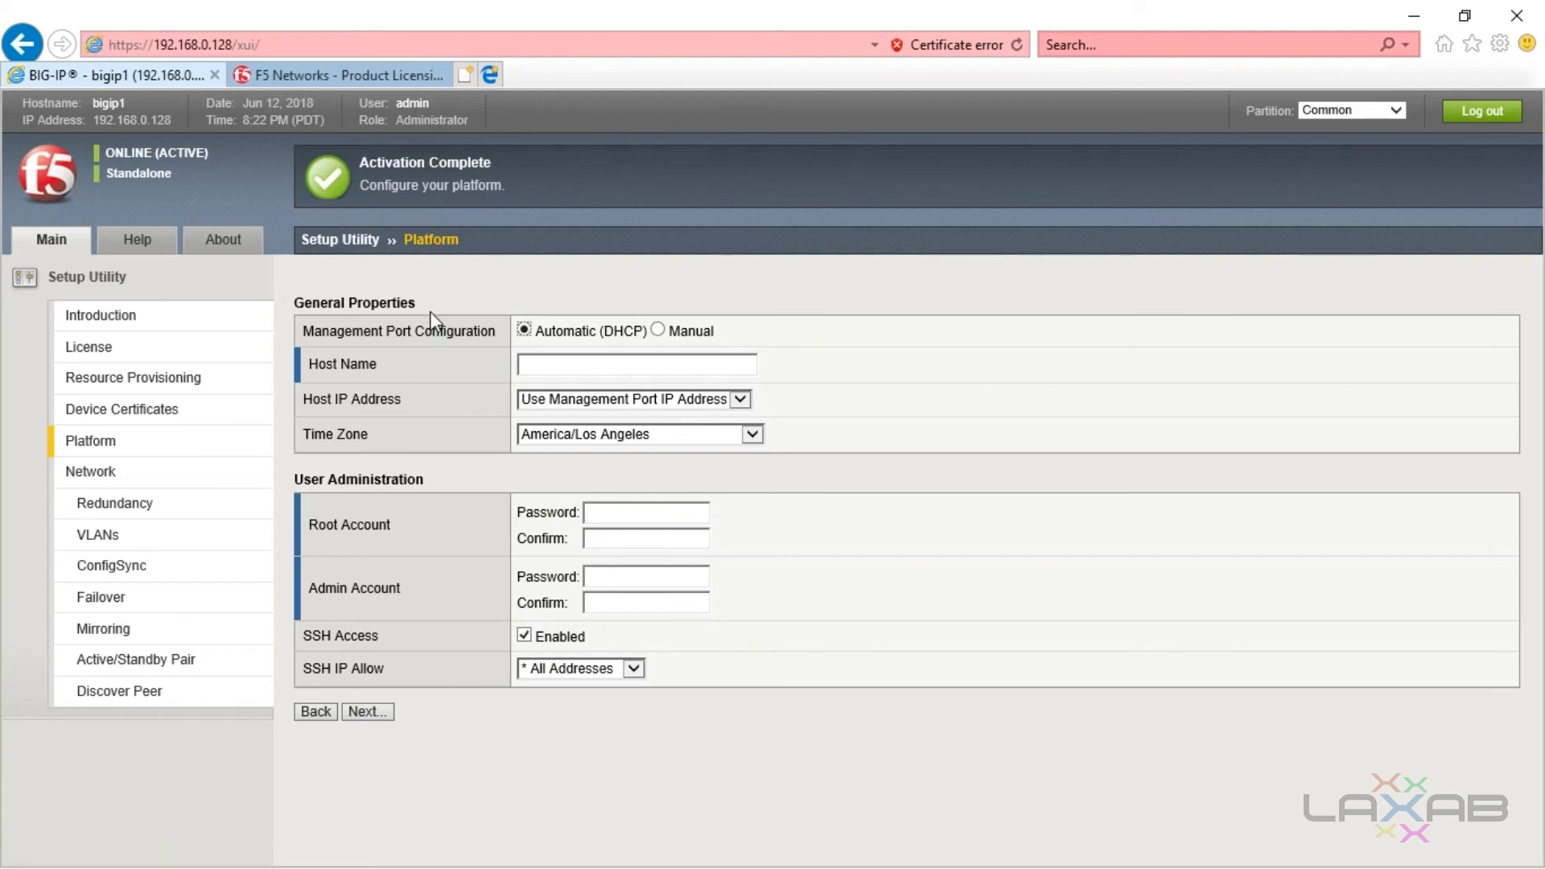
# Set the host name to F511.5.1_A, checking the VM name in VMware Workstation, and keep the host IP on Use Management Port IP Address.
pyautogui.click(565, 365)
pyautogui.write('#')
pyautogui.write('F')
pyautogui.write('5')
pyautogui.hotkey('alt', 'Tab')
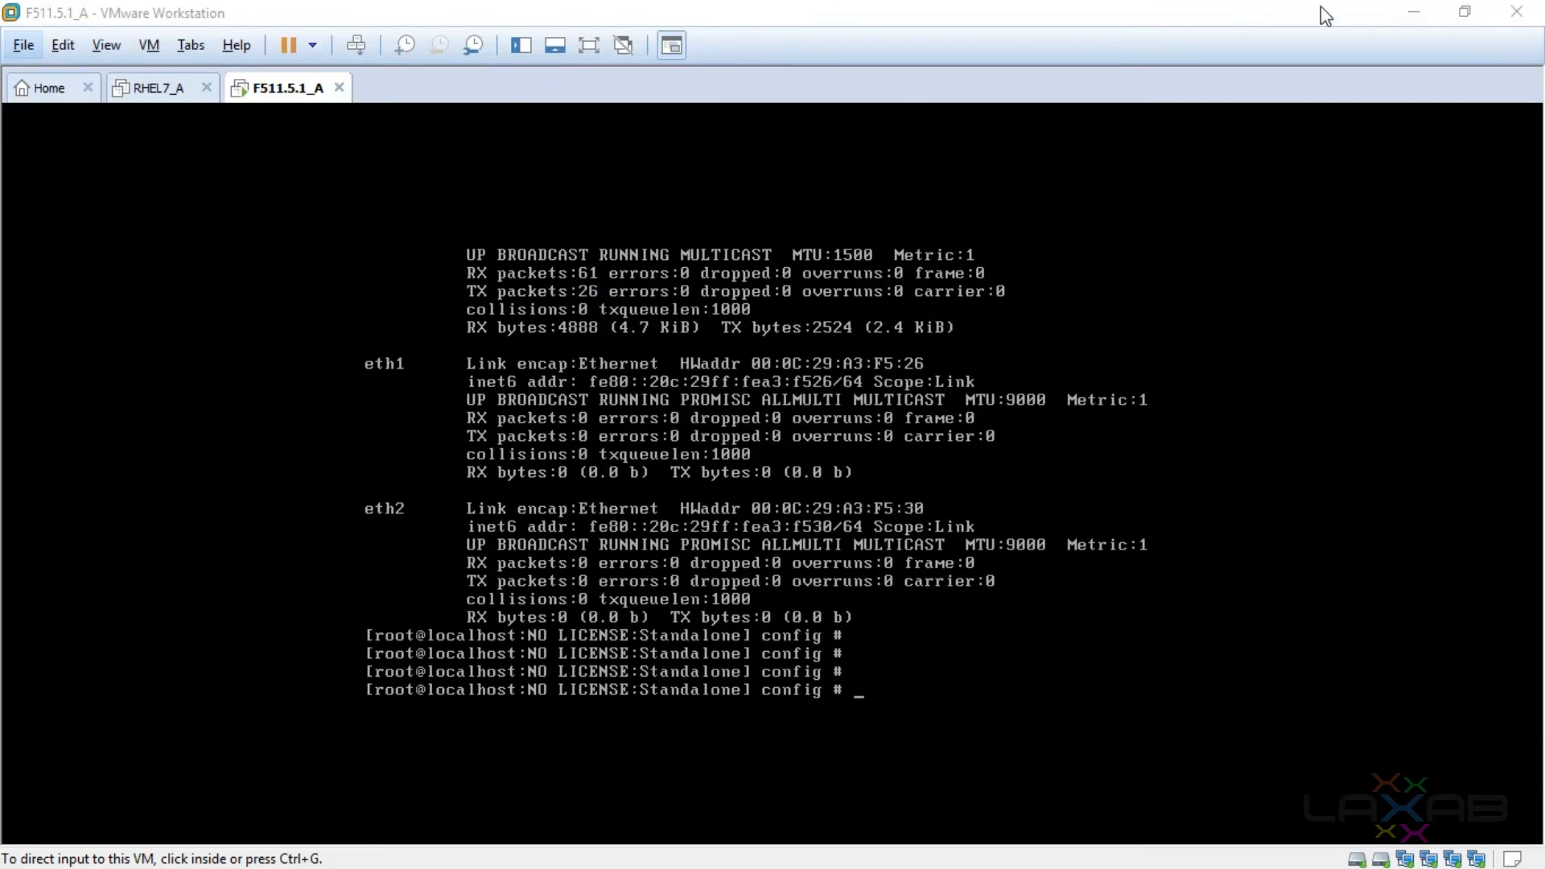
pyautogui.hotkey('alt', 'Tab')
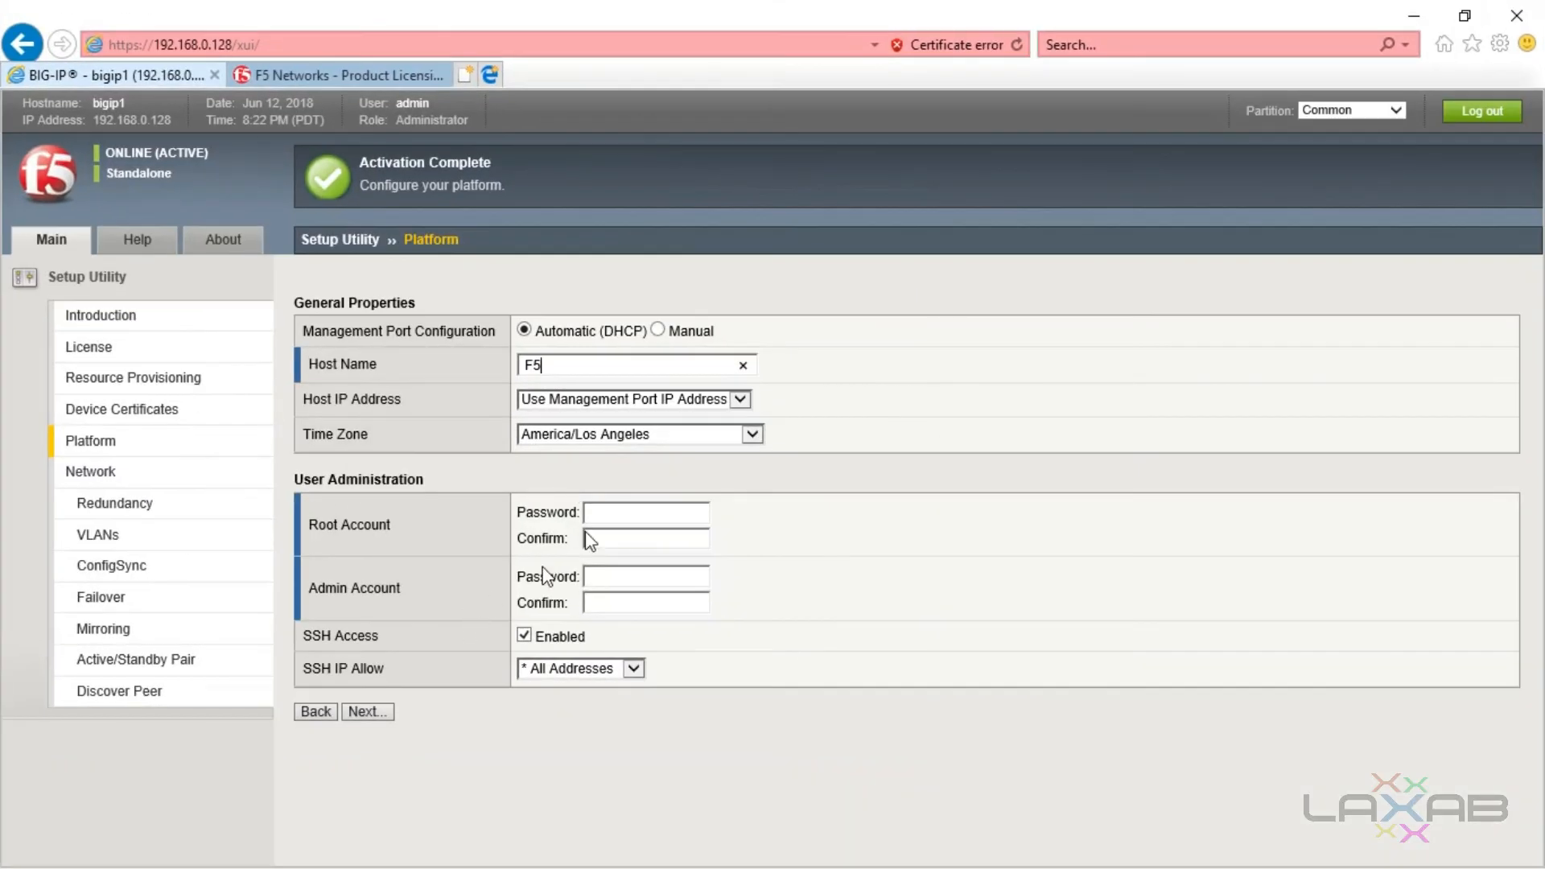
pyautogui.click(577, 363)
pyautogui.write('11.5.1_A')
pyautogui.click(635, 398)
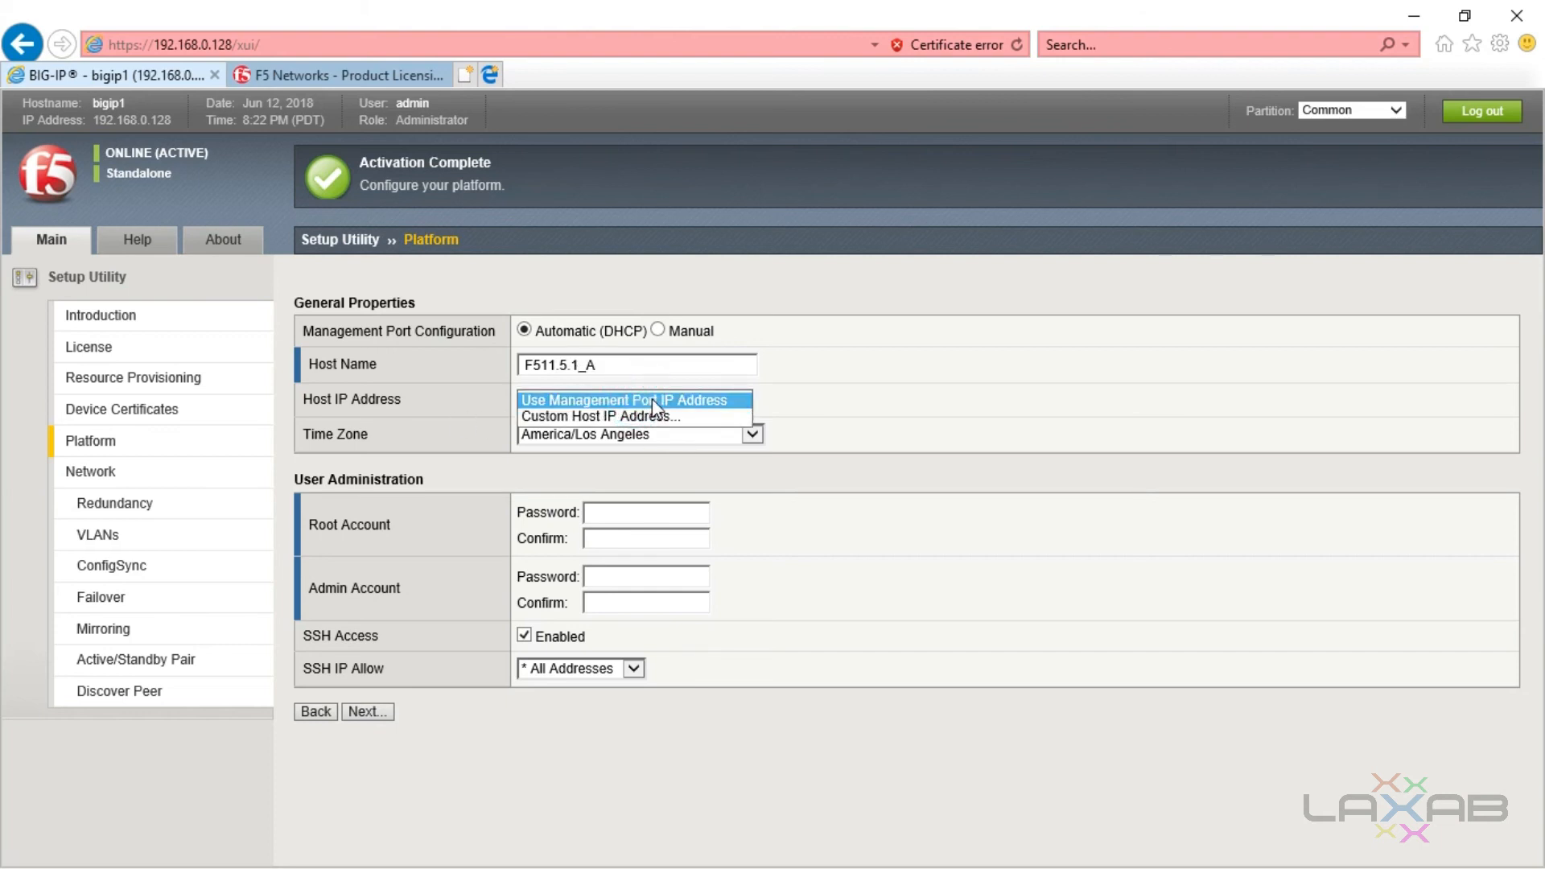
pyautogui.click(641, 399)
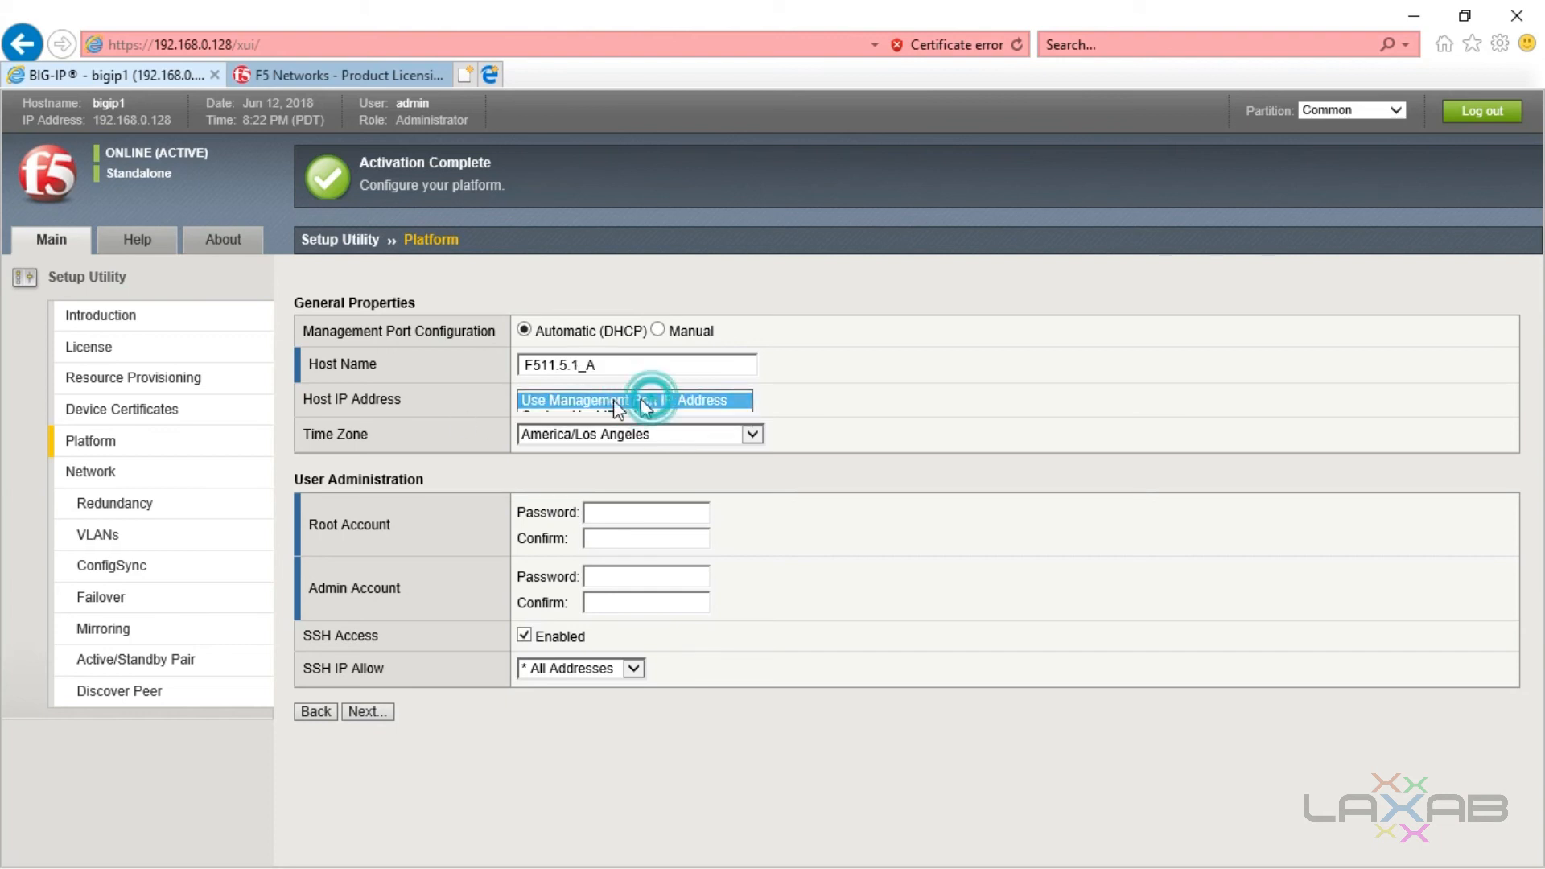
# Enter and confirm the new passwords for the Root Account and the Admin Account.
pyautogui.click(641, 515)
pyautogui.write('•••••••••••••')
pyautogui.press('Tab')
pyautogui.write('•••••••••••••')
pyautogui.press('Tab')
pyautogui.write('•••••••••••••')
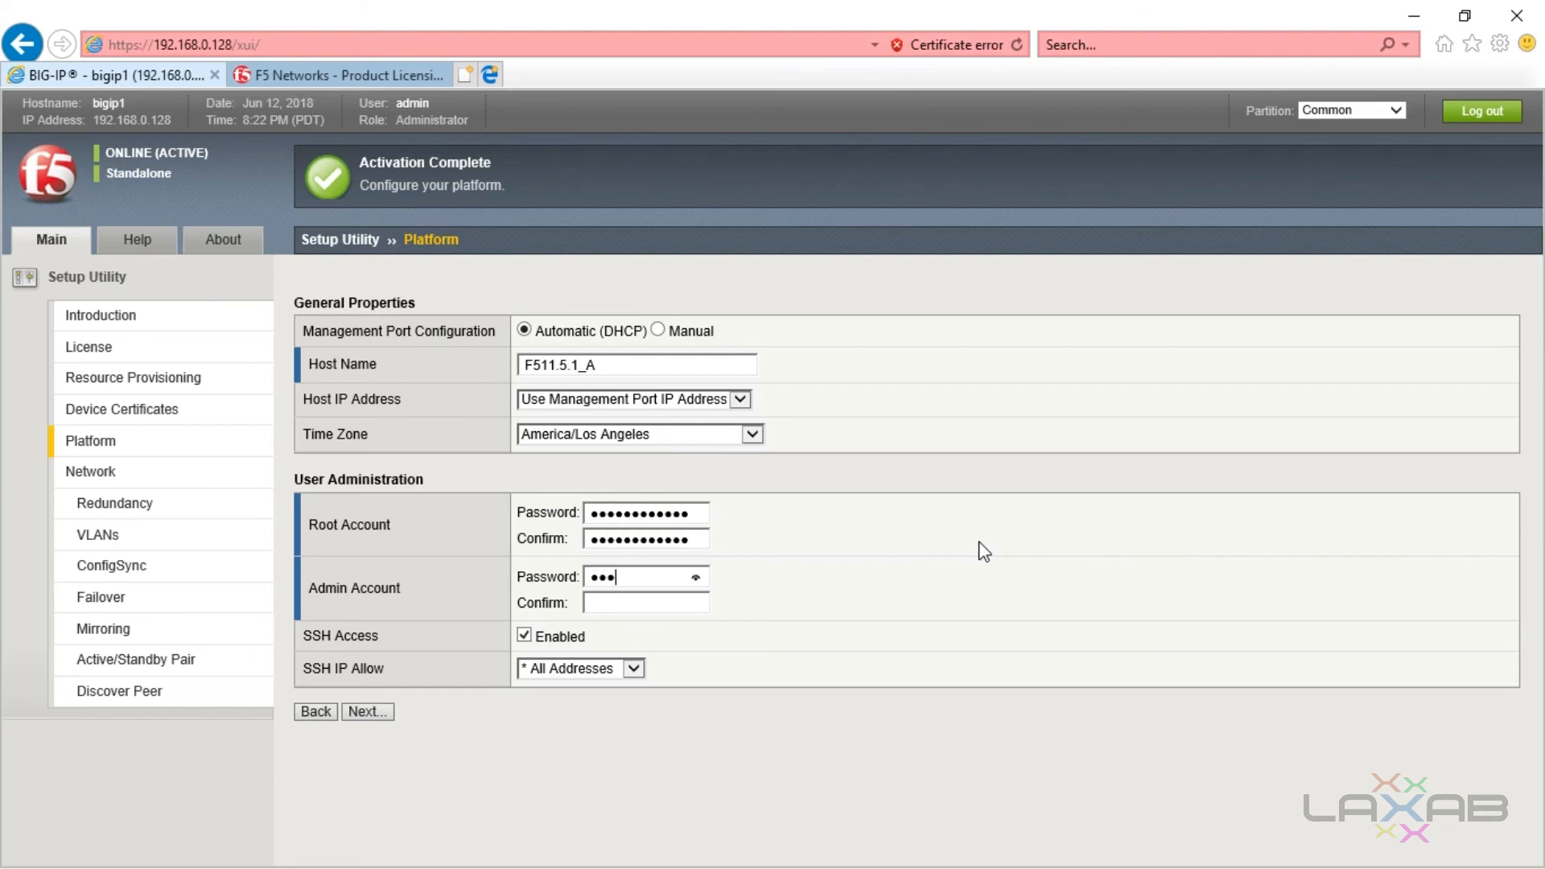
pyautogui.press('Tab')
pyautogui.write('•••••••••••••')
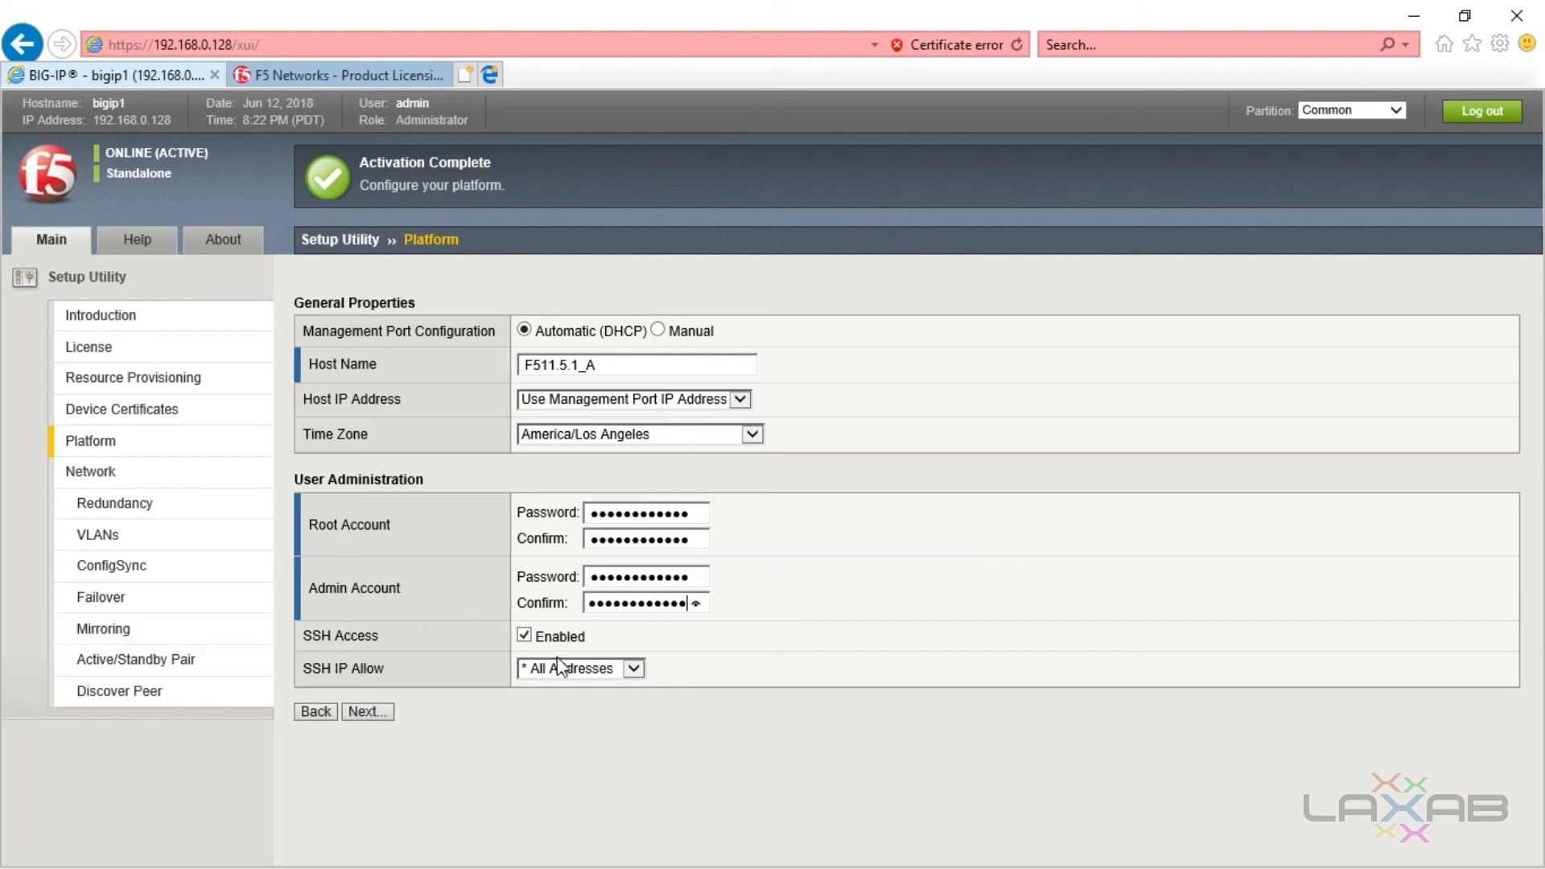
pyautogui.click(622, 669)
pyautogui.click(853, 658)
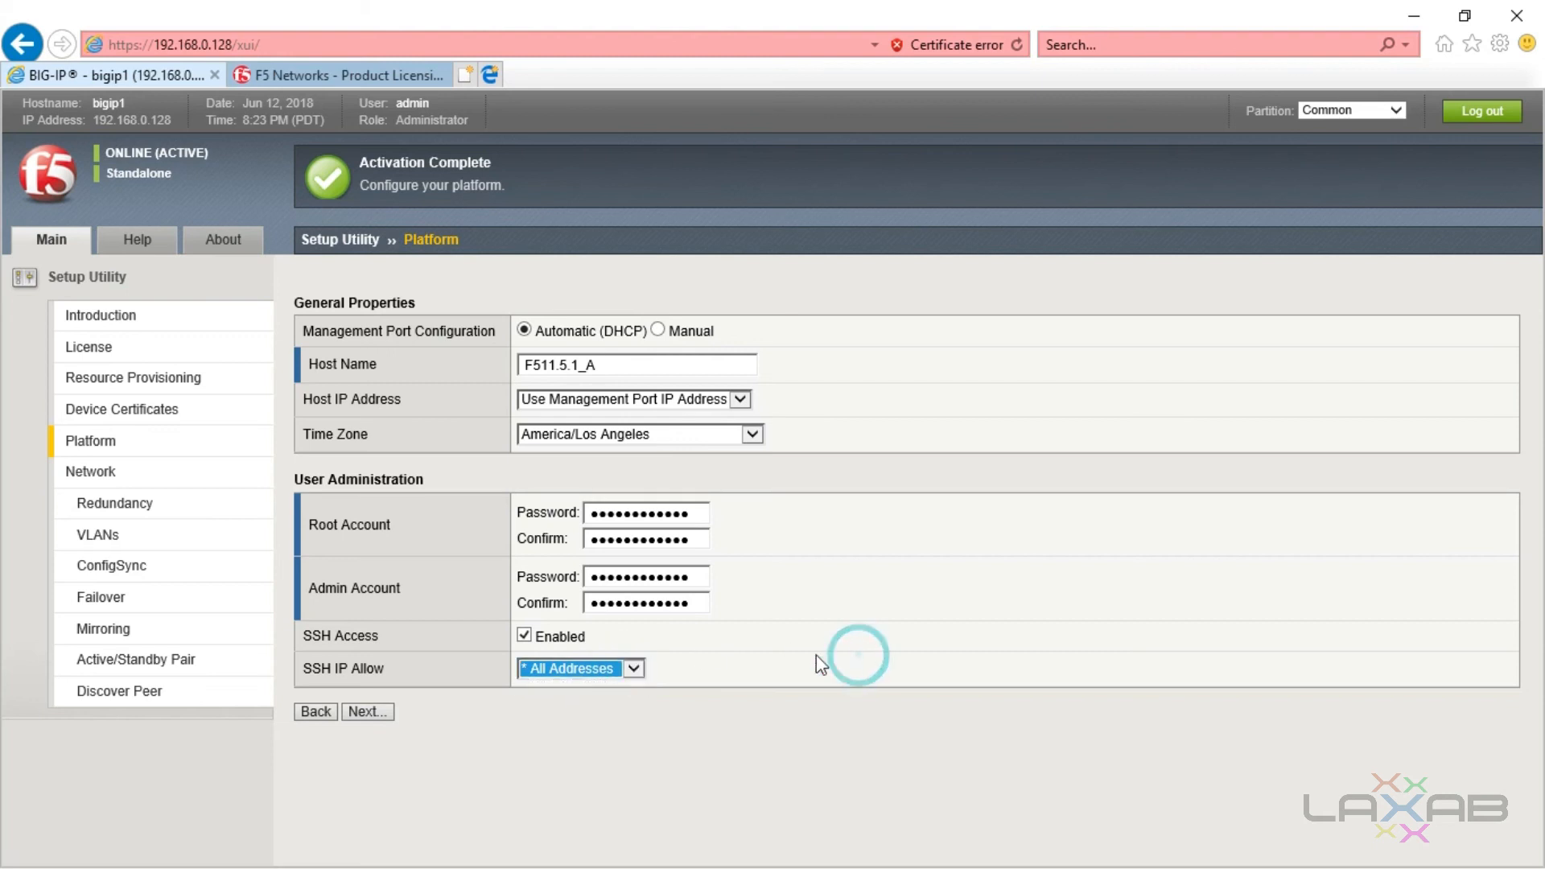
pyautogui.click(587, 667)
pyautogui.click(620, 686)
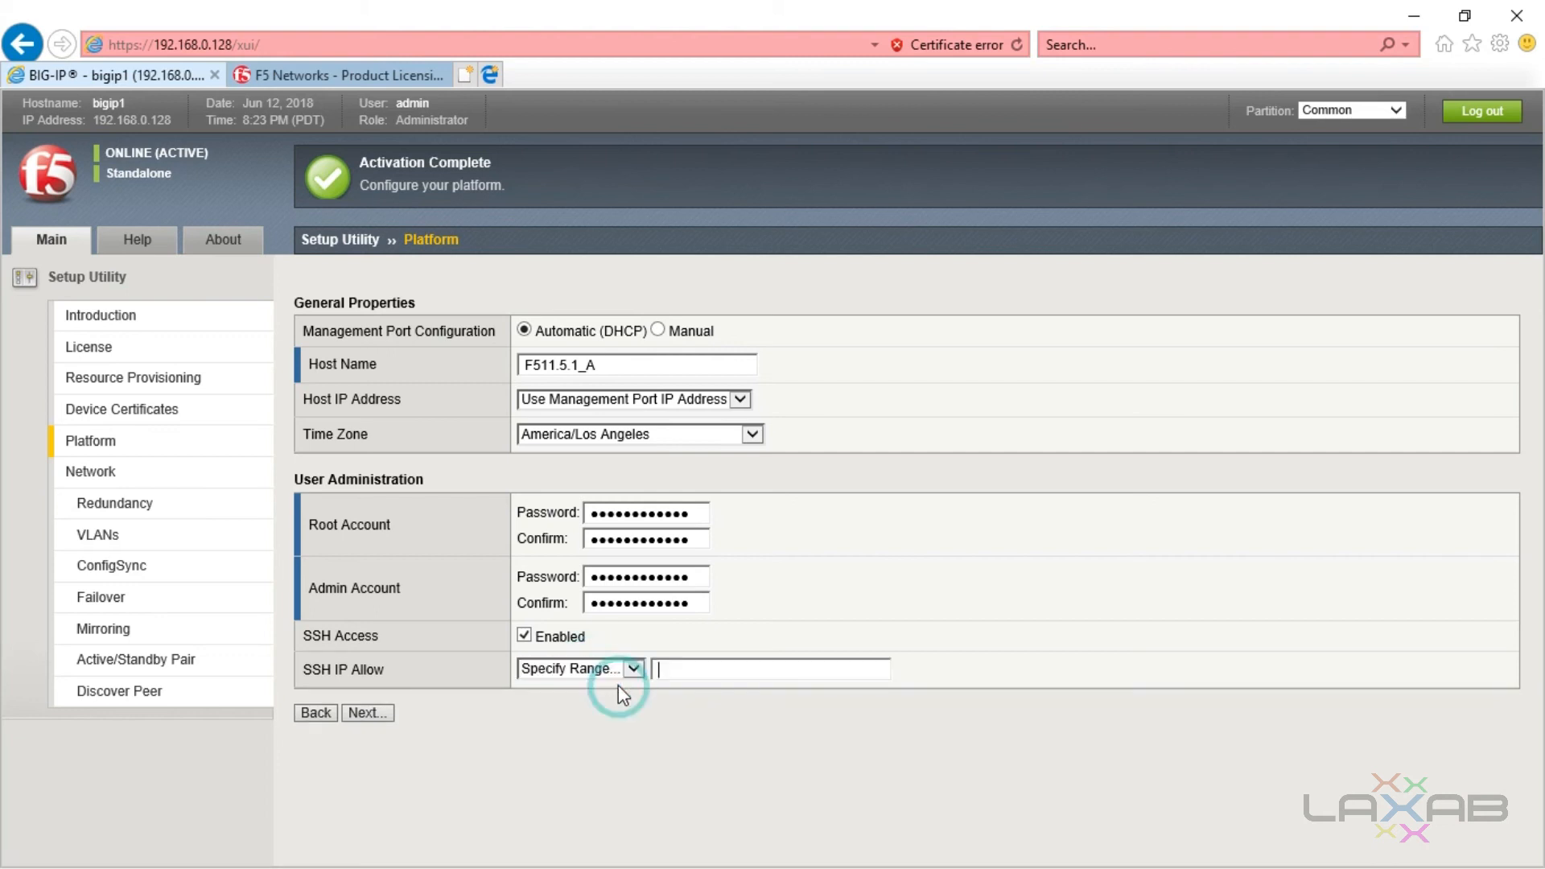
pyautogui.click(635, 668)
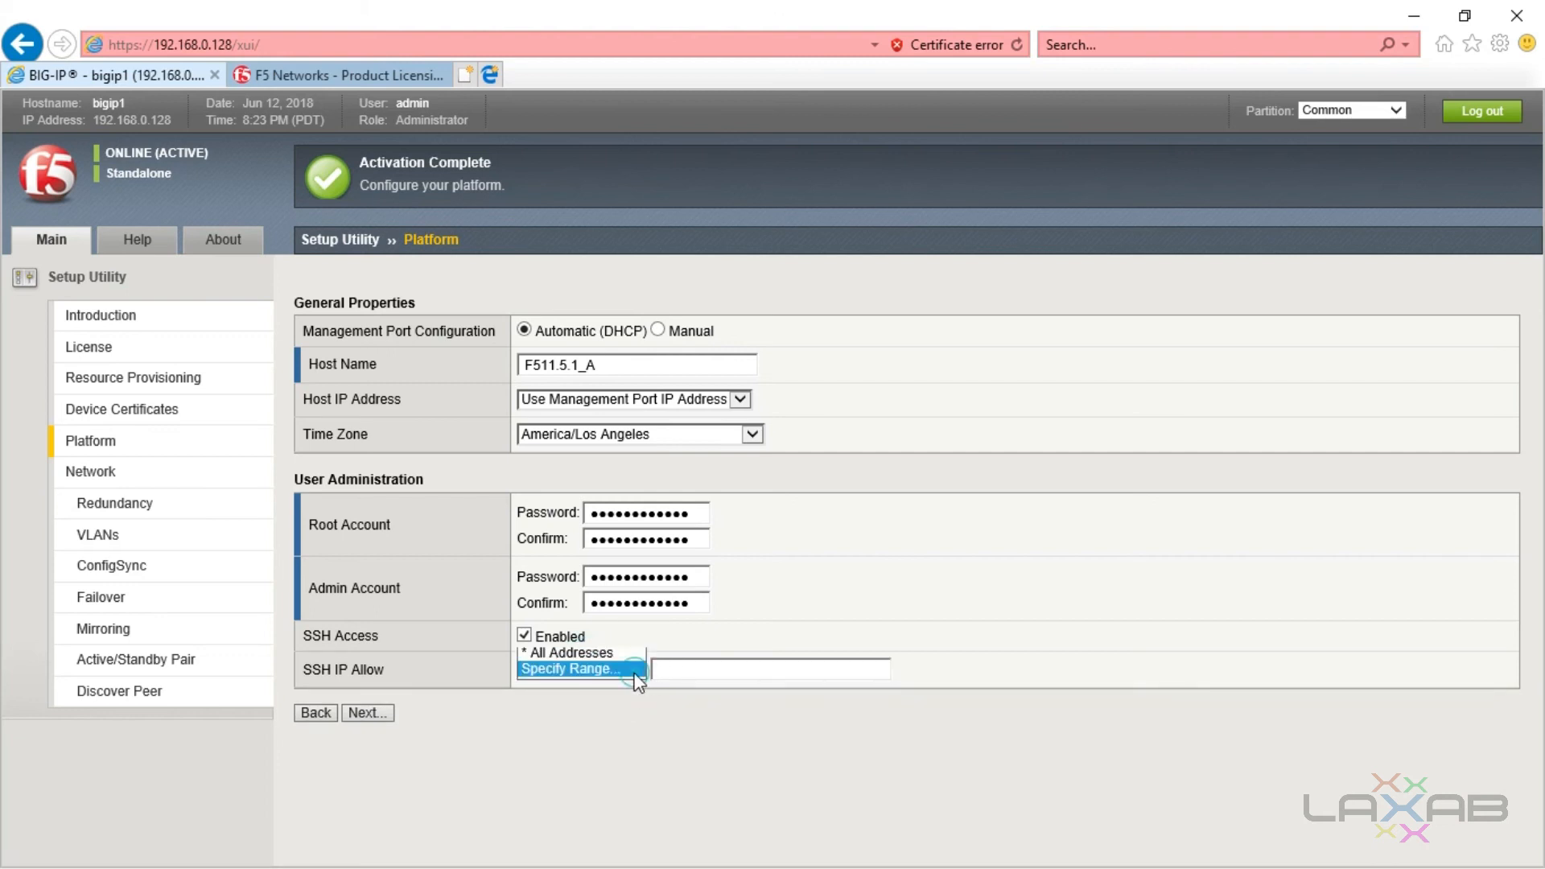
pyautogui.click(584, 651)
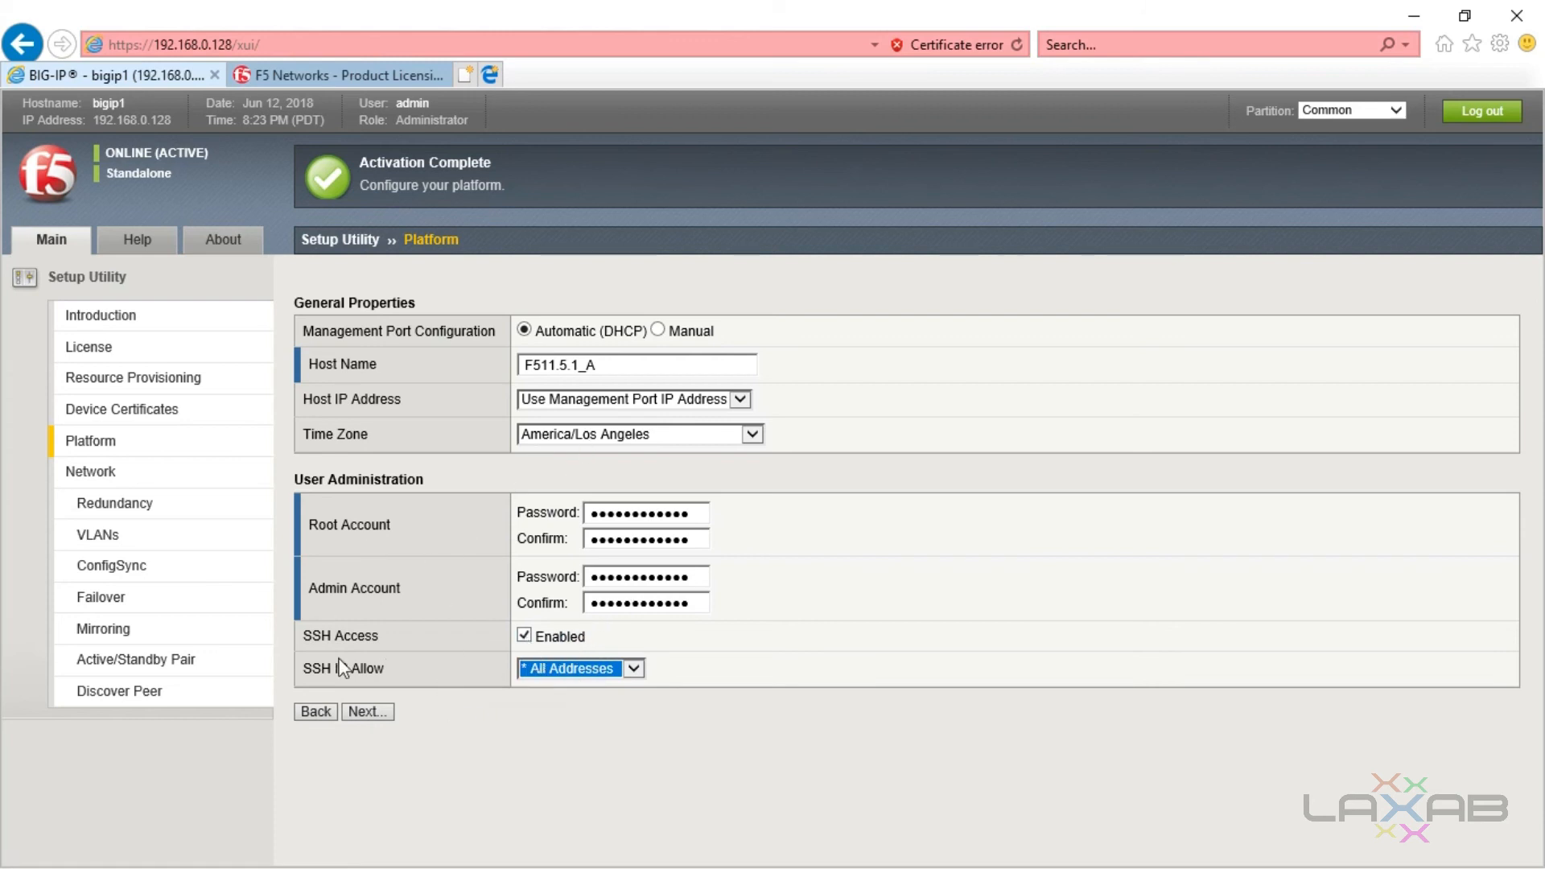
# Submit the platform settings and acknowledge the notice about logging in again with the new password.
pyautogui.click(375, 712)
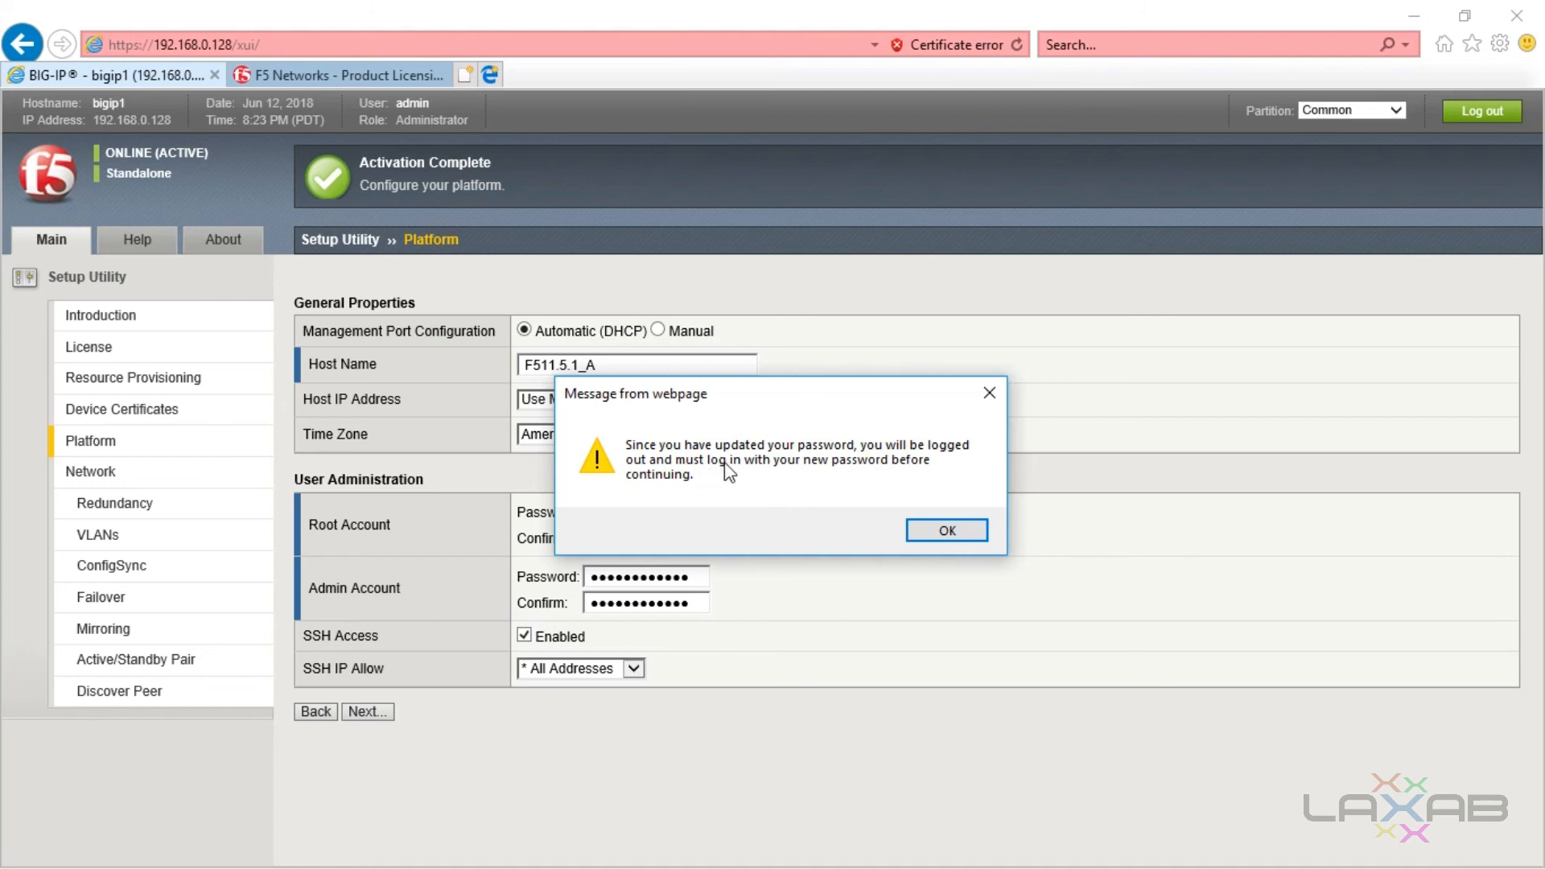
pyautogui.click(951, 530)
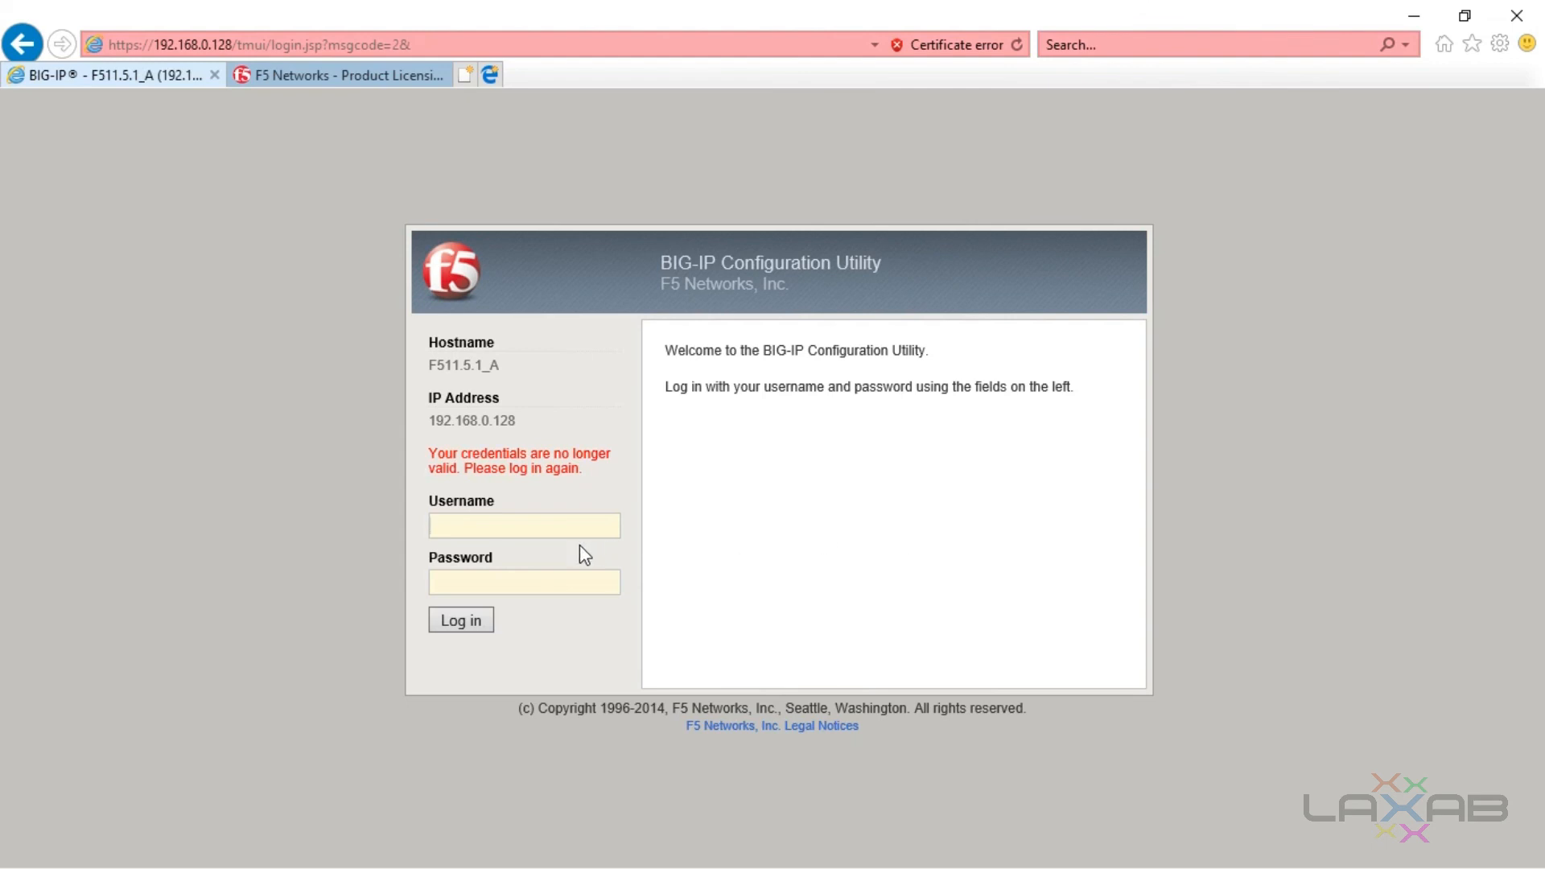
# Log back in to BIG-IP as admin with the new account password and let the browser store it.
pyautogui.click(570, 527)
pyautogui.write('admin')
pyautogui.press('Tab')
pyautogui.write('a')
pyautogui.write('•••••••')
pyautogui.press('Return')
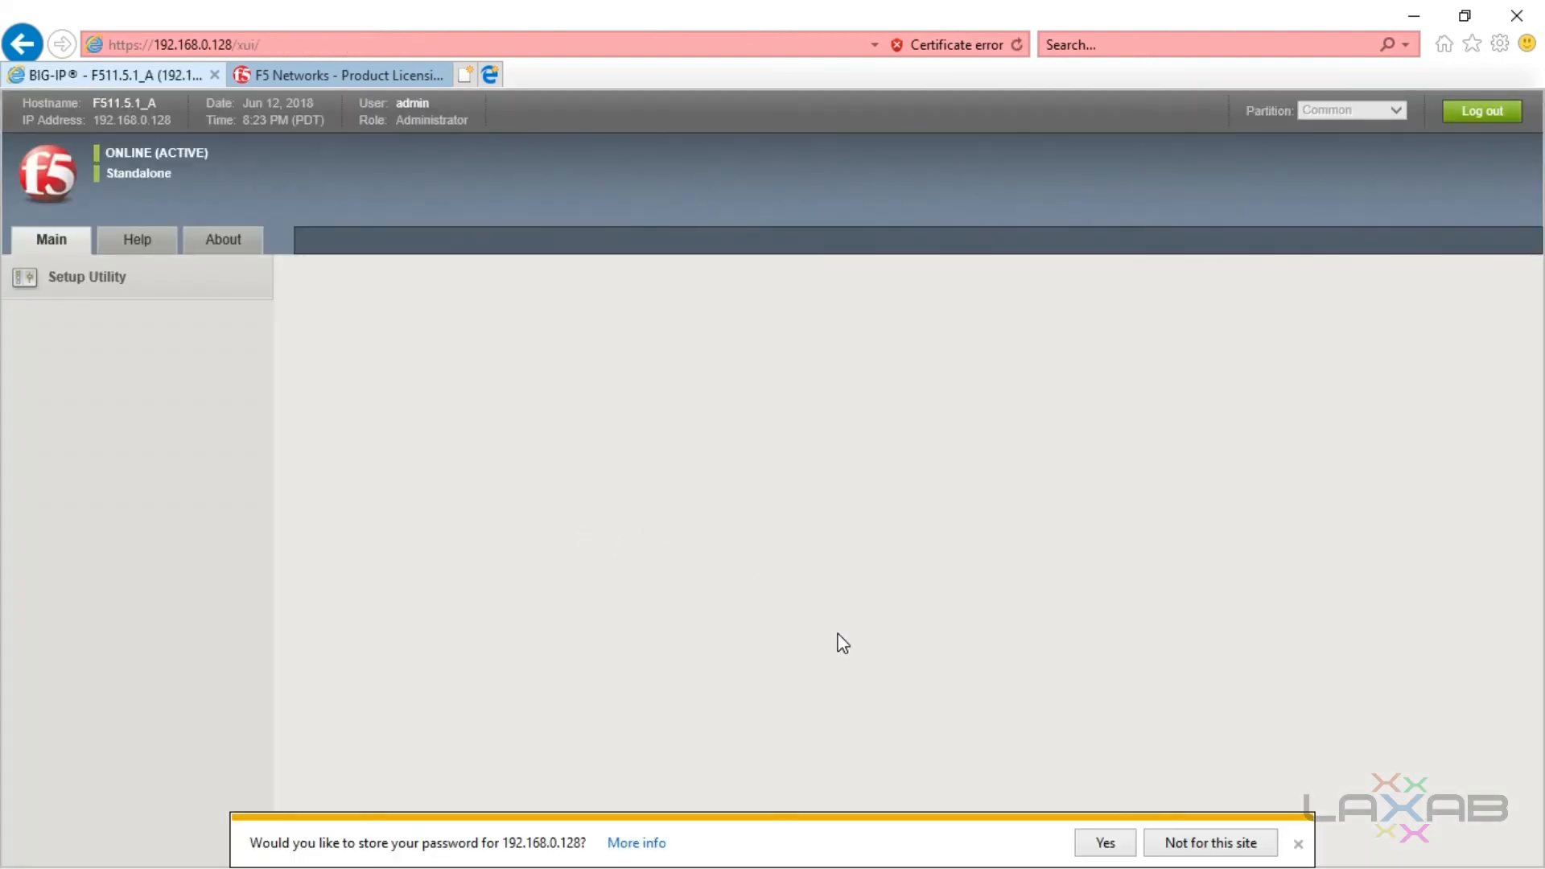
pyautogui.click(1104, 839)
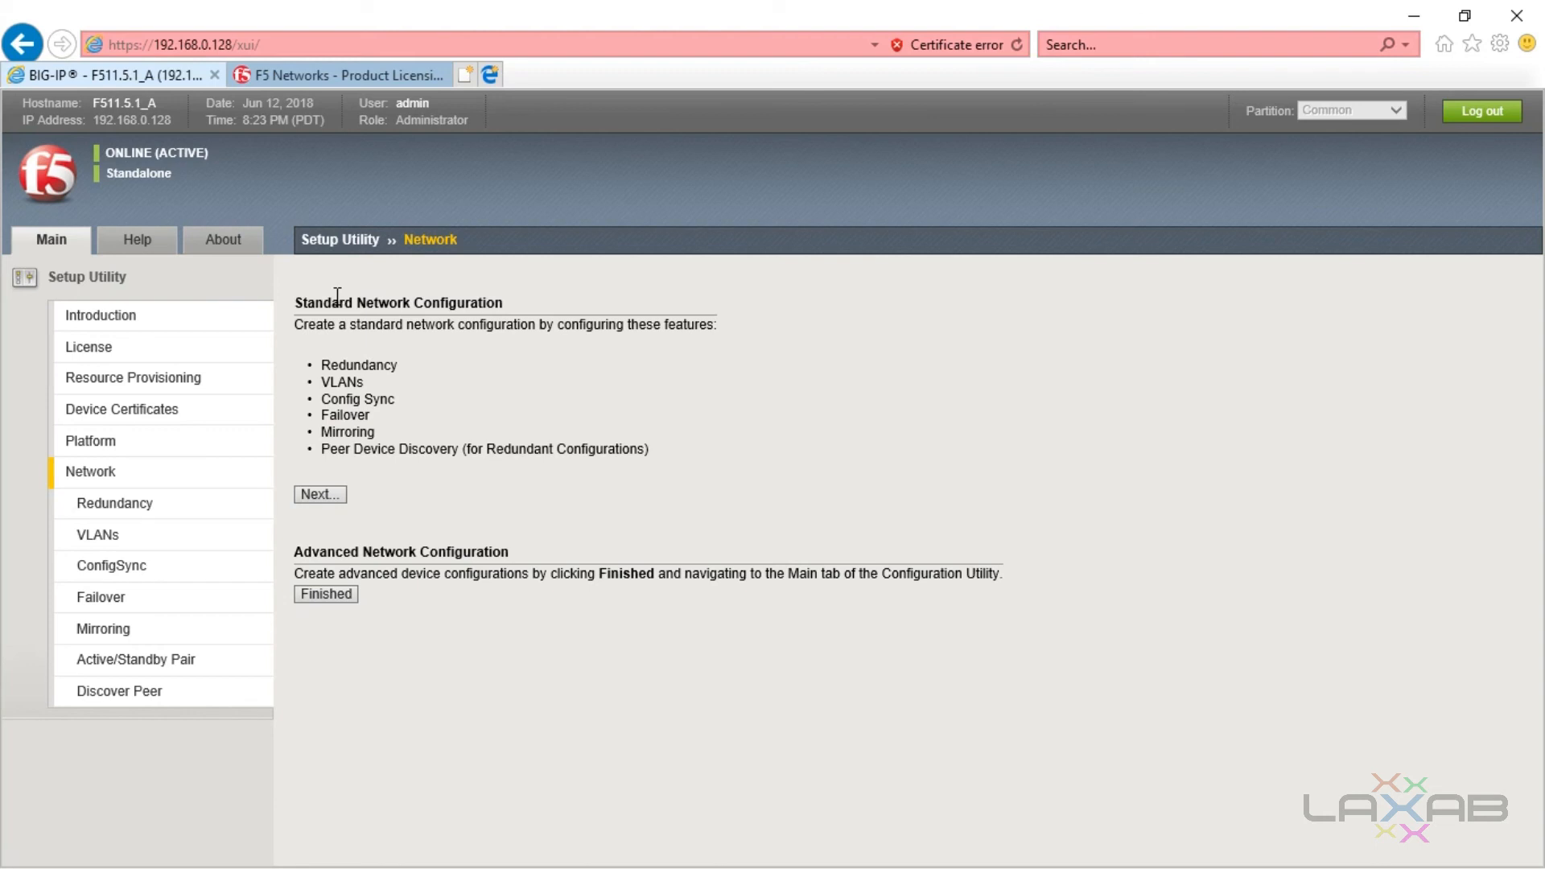
# Read the Standard Network Configuration features and continue with the standard network setup.
pyautogui.moveTo(295, 304); pyautogui.dragTo(502, 316)
pyautogui.moveTo(295, 325); pyautogui.dragTo(727, 407)
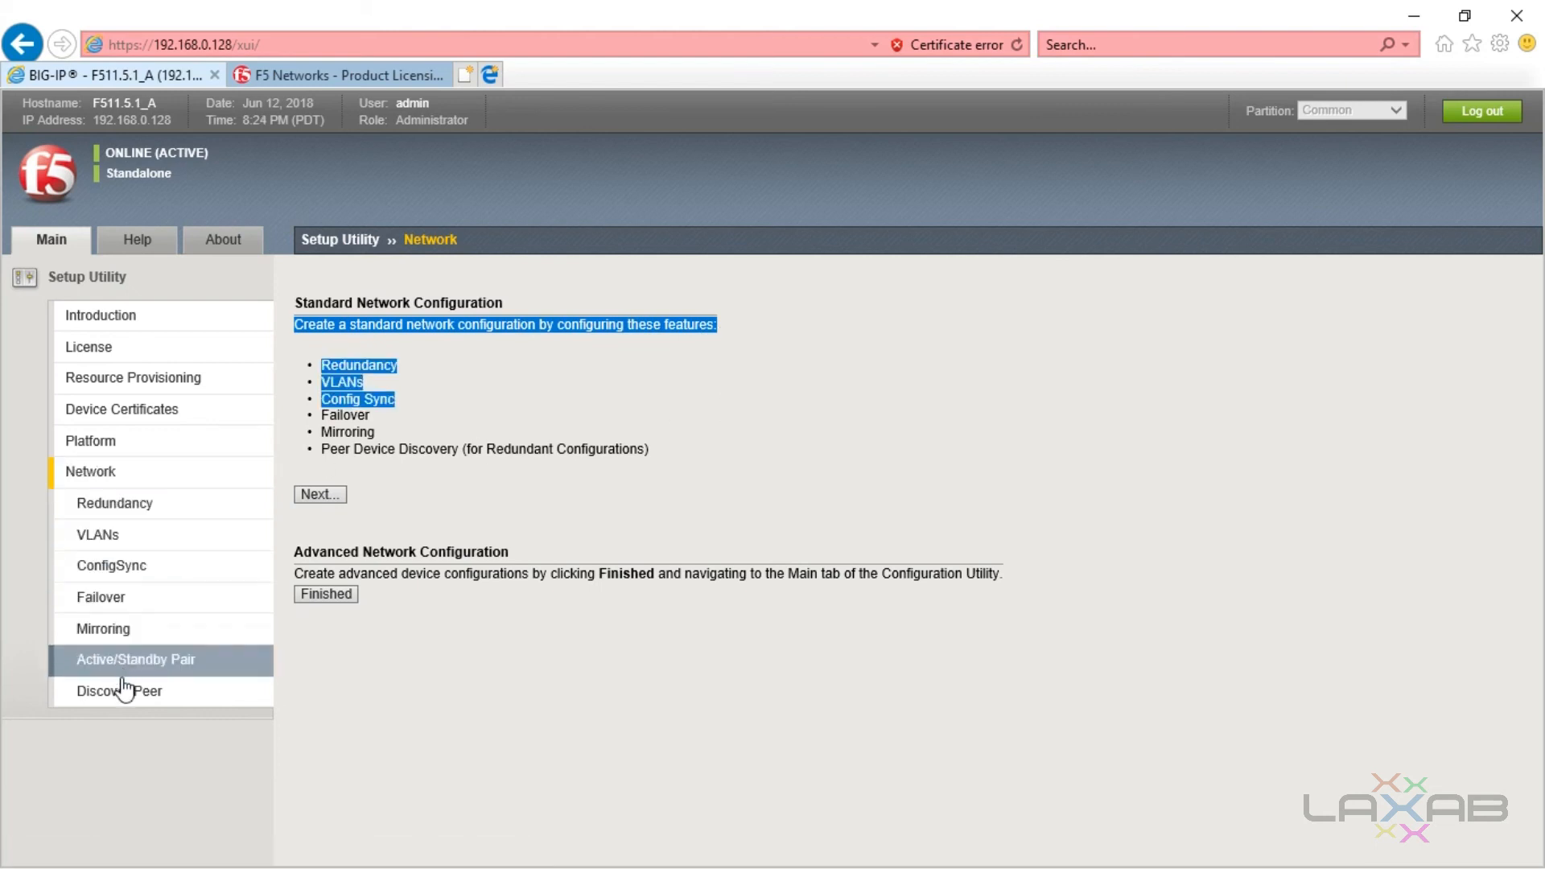
pyautogui.click(322, 476)
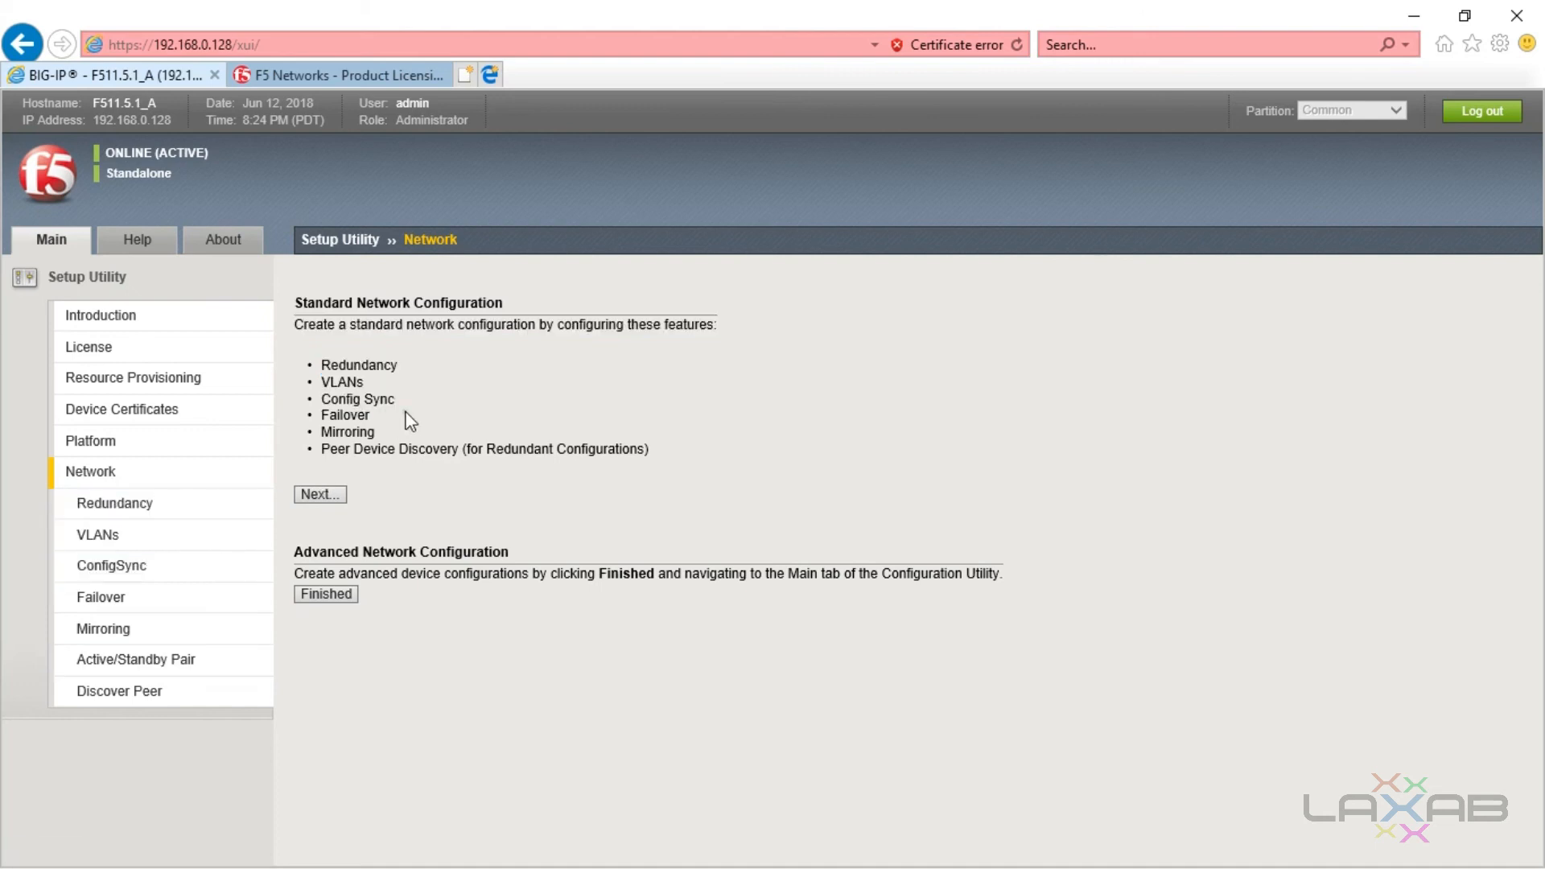
pyautogui.click(323, 498)
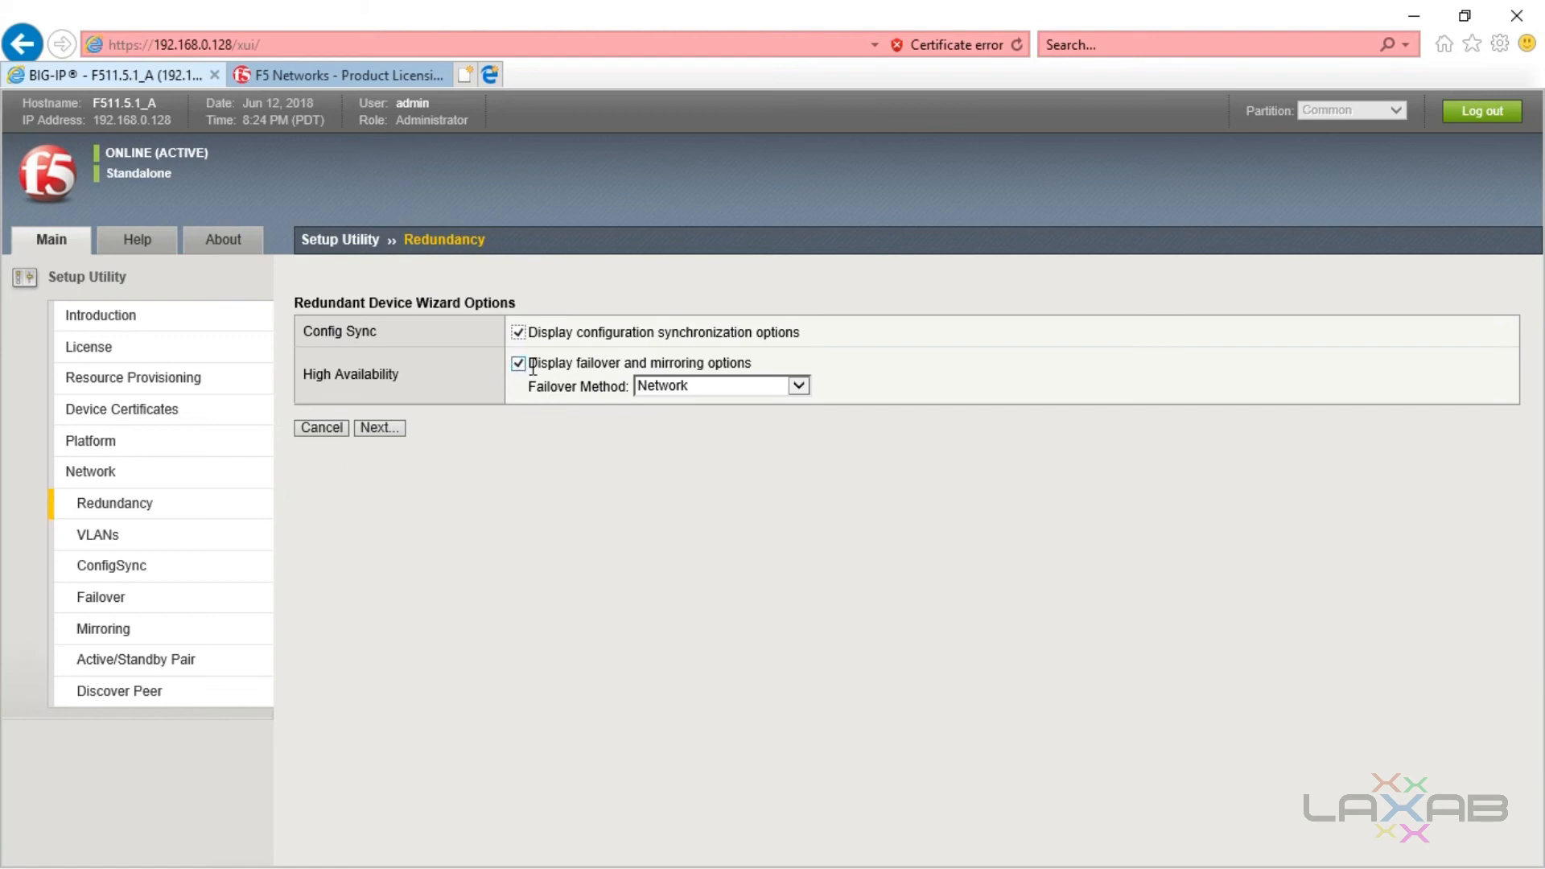
# Keep the redundancy failover method on Network and continue to the VLANs settings.
pyautogui.click(802, 387)
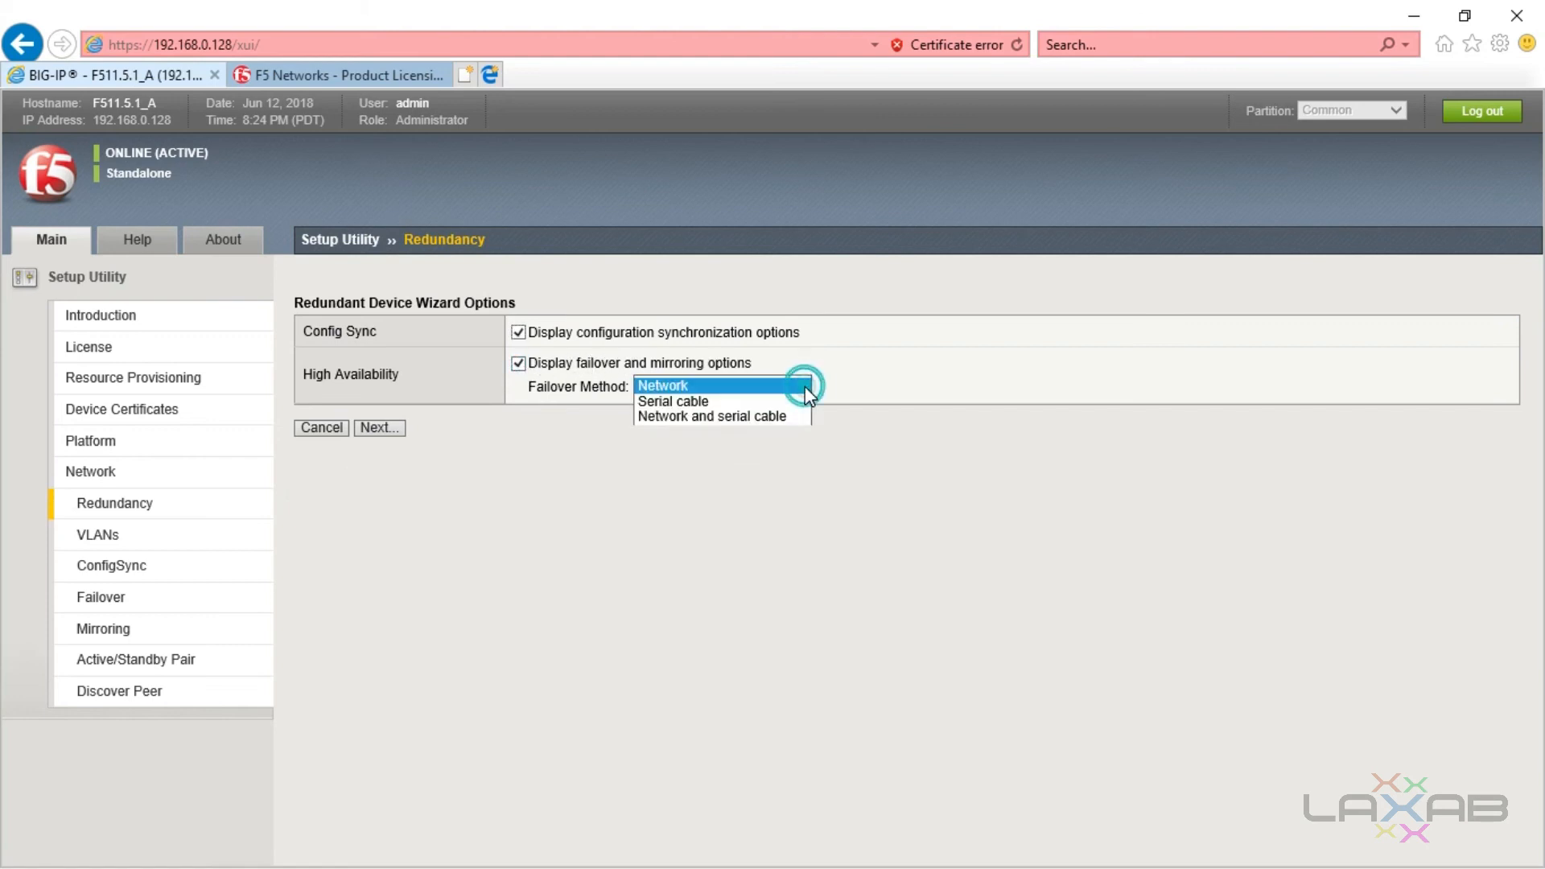
pyautogui.click(858, 365)
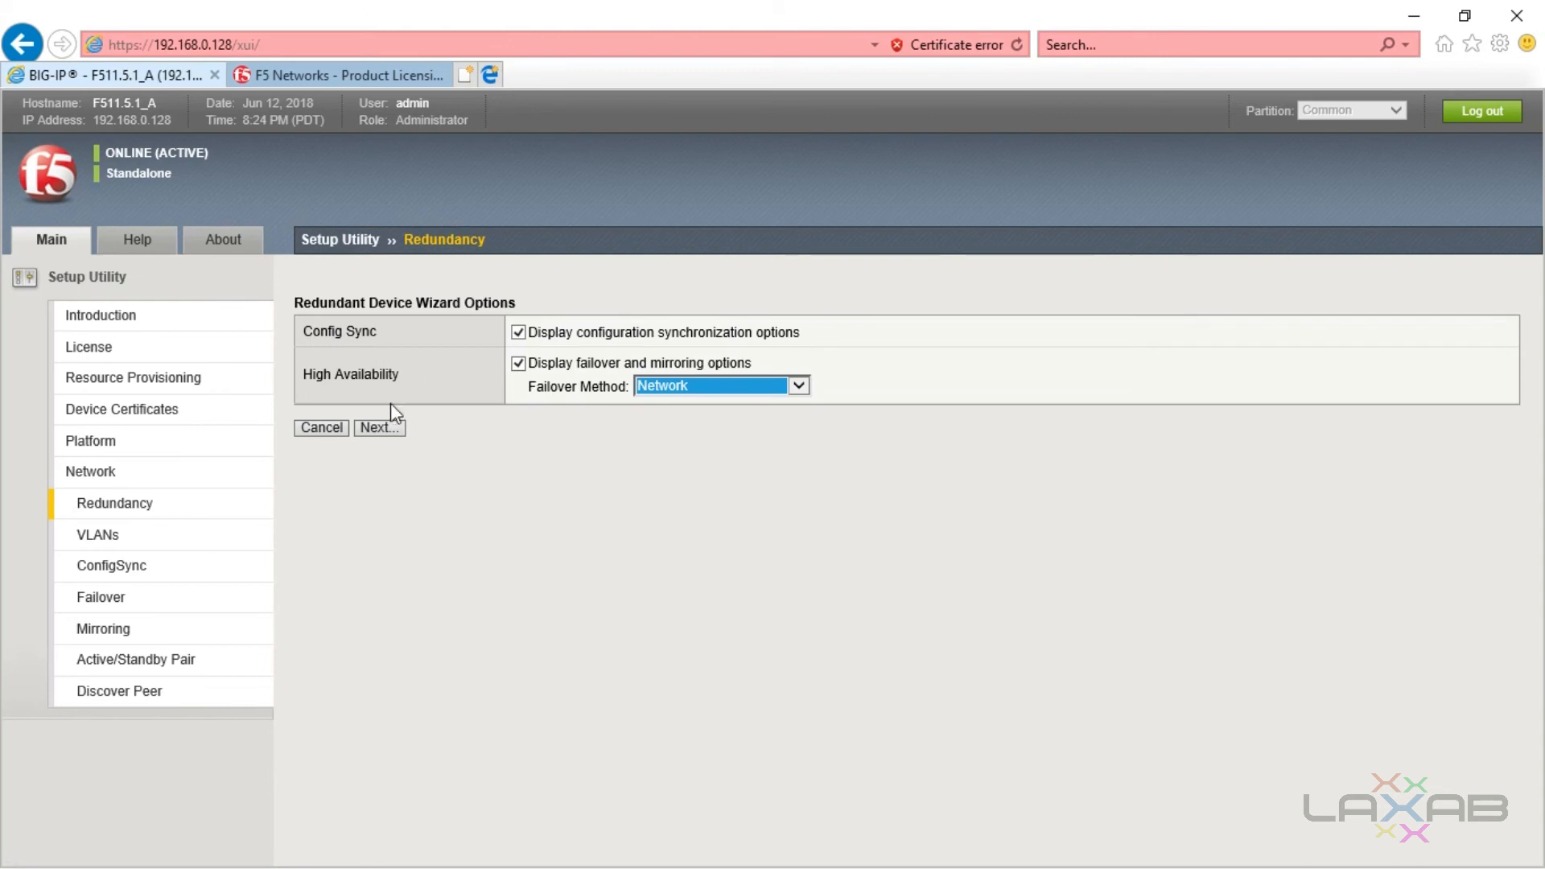
pyautogui.click(383, 427)
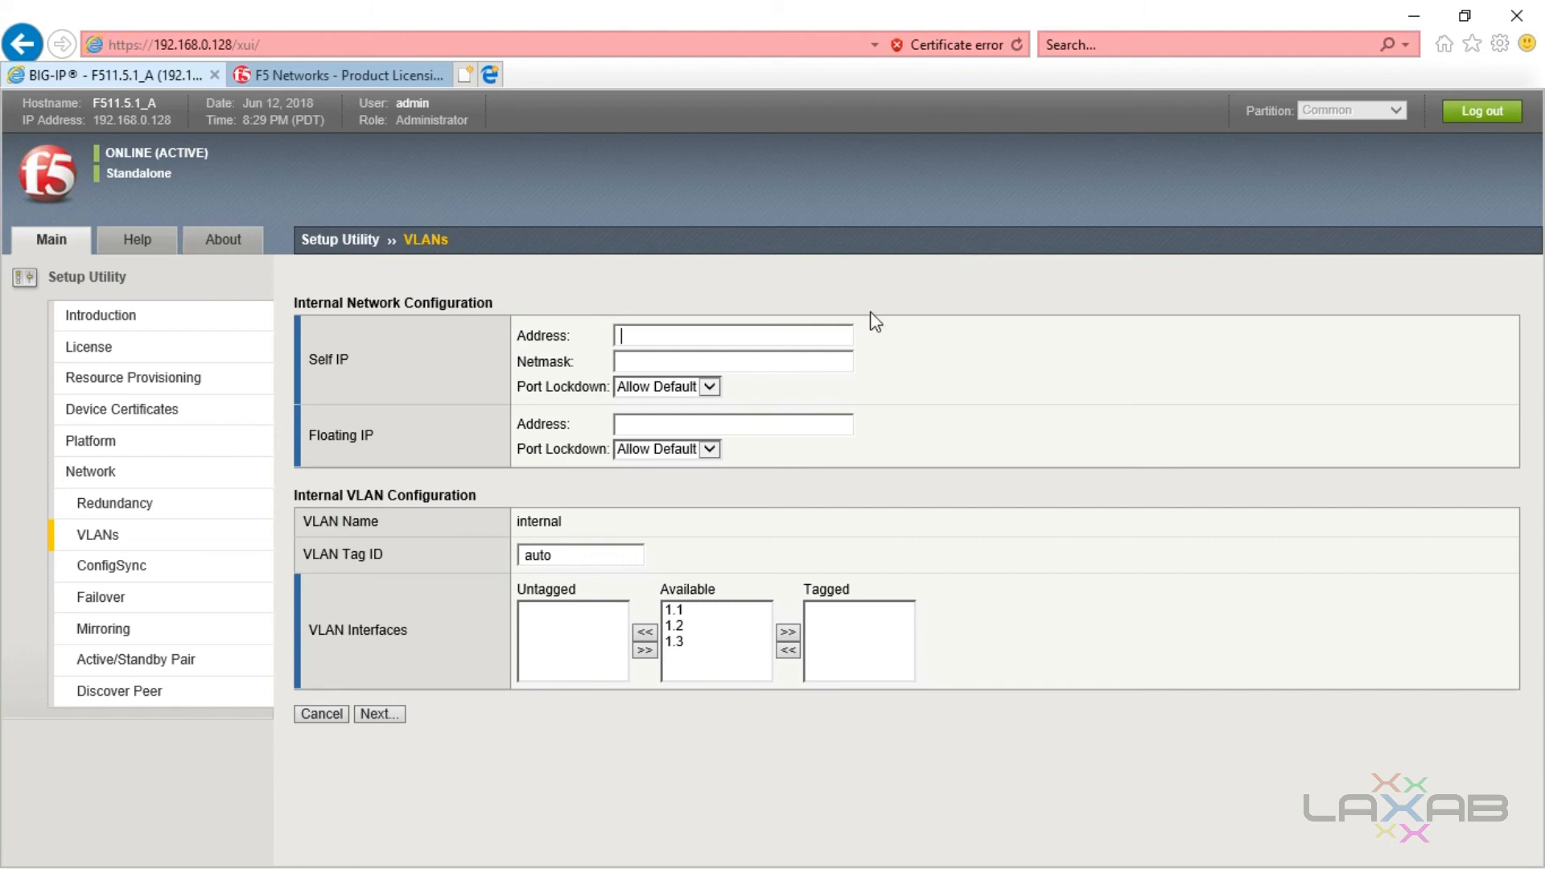
# Set the internal network's Self IP address to 192.168.1.20 with netmask 255.255.255.0.
pyautogui.click(898, 392)
pyautogui.click(689, 337)
pyautogui.click(698, 336)
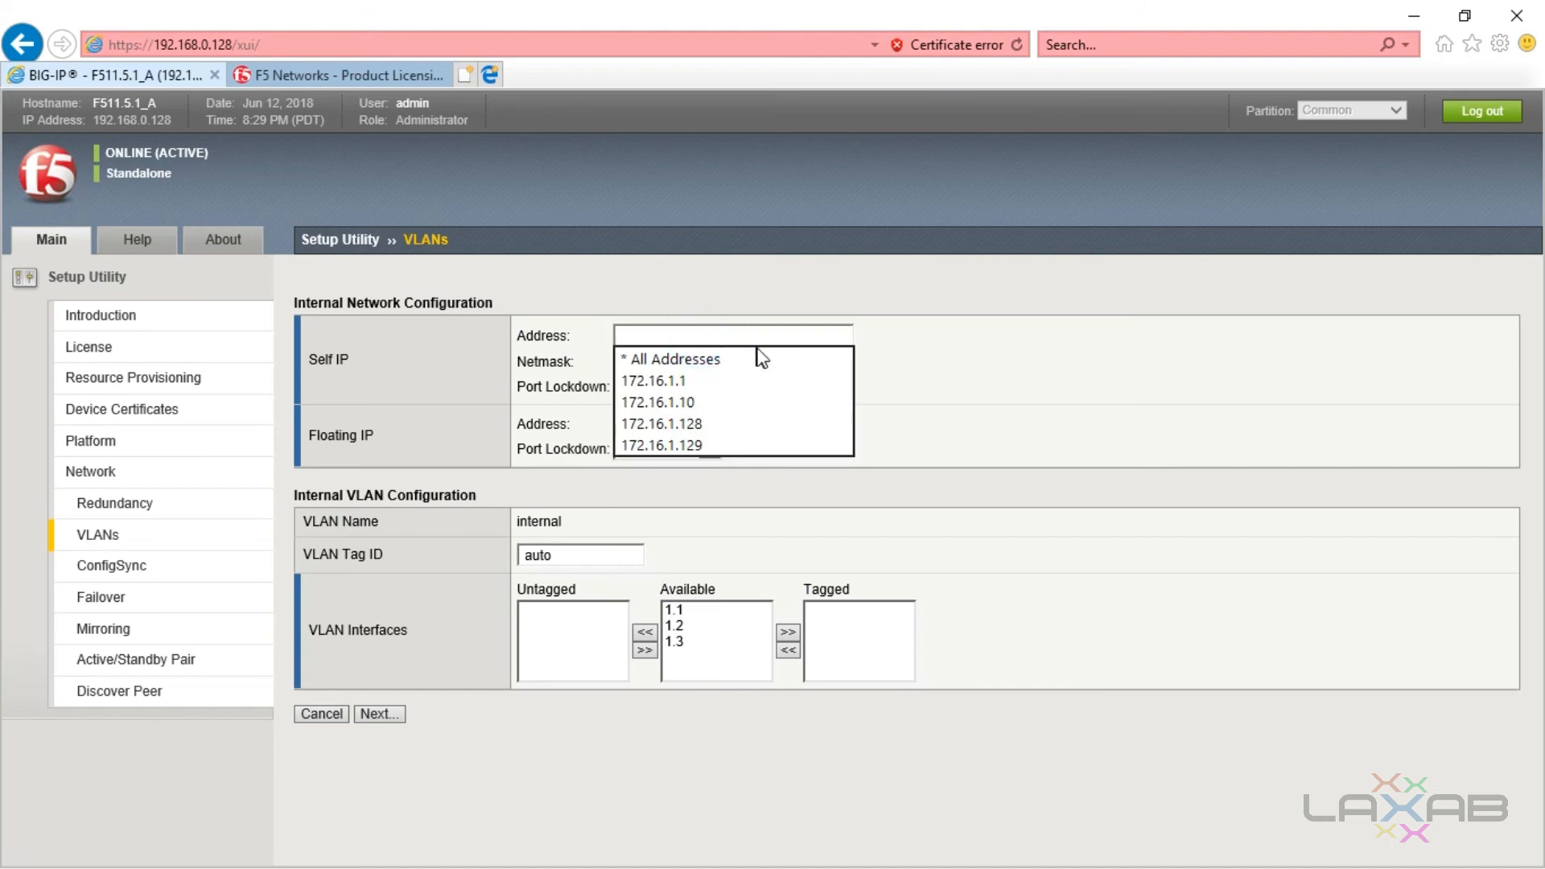
pyautogui.write('19')
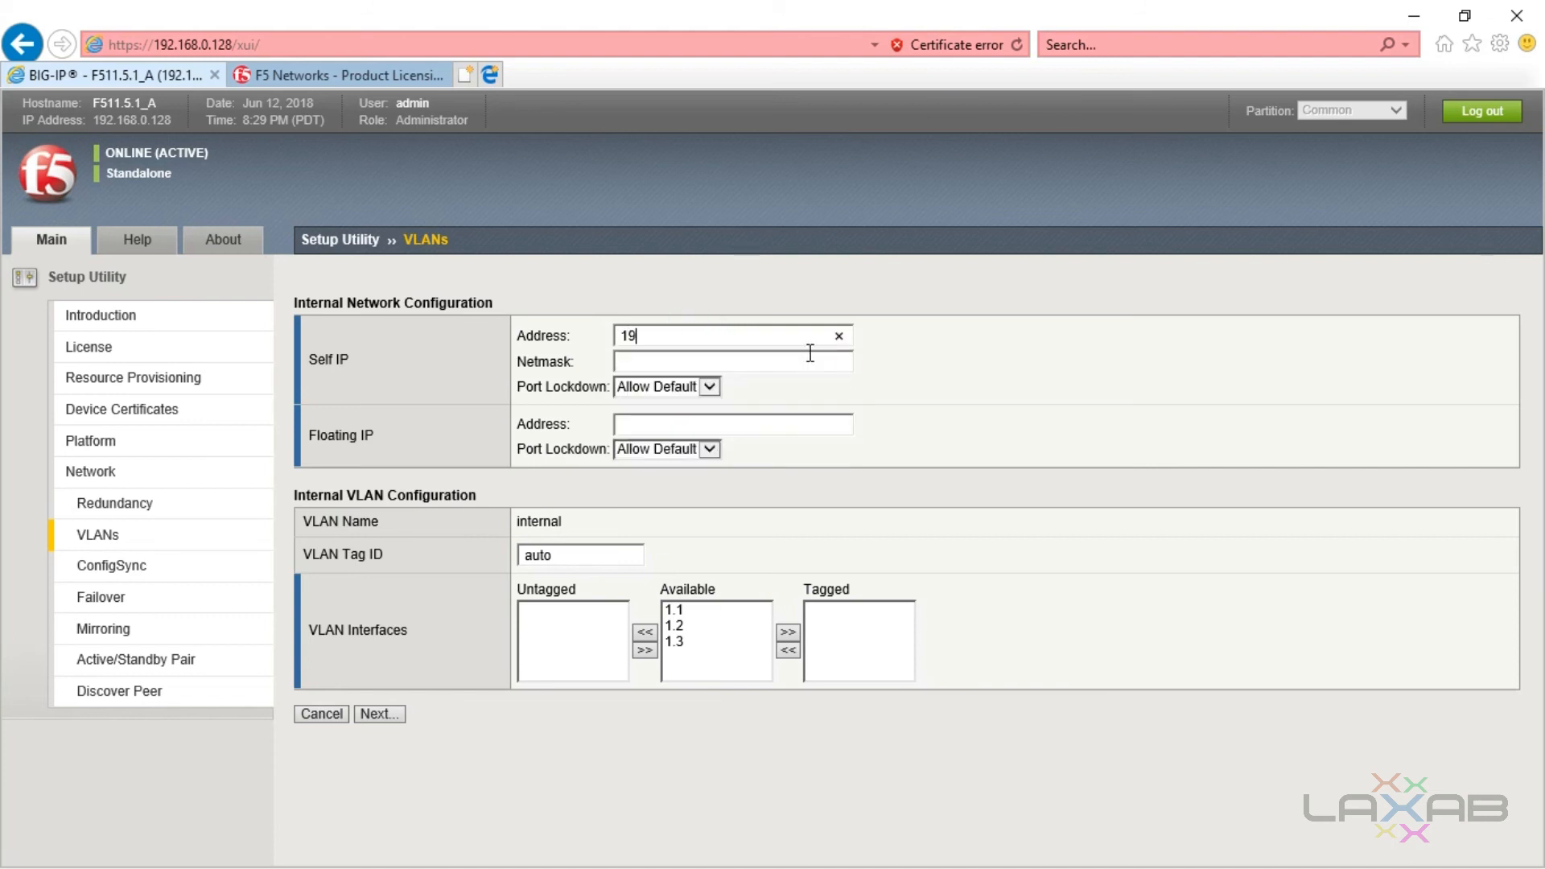
pyautogui.write('2.168.1.20')
pyautogui.click(835, 355)
pyautogui.write('255.255.255.0')
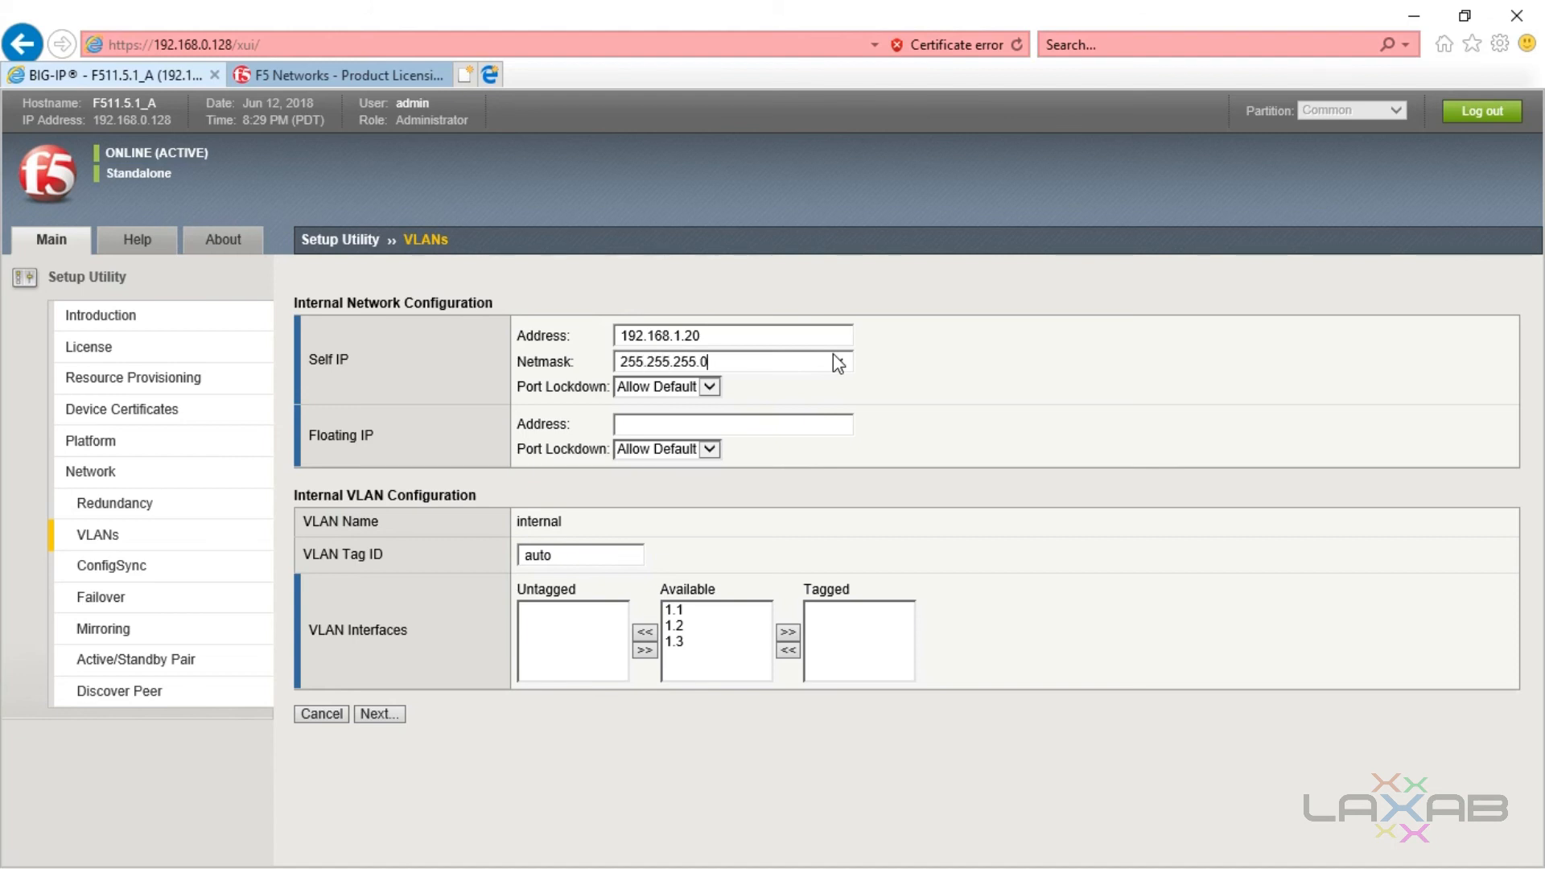
# Keep the internal Self IP's port lockdown at Allow Default and set the internal Floating IP address to 192.168.1.30.
pyautogui.click(709, 388)
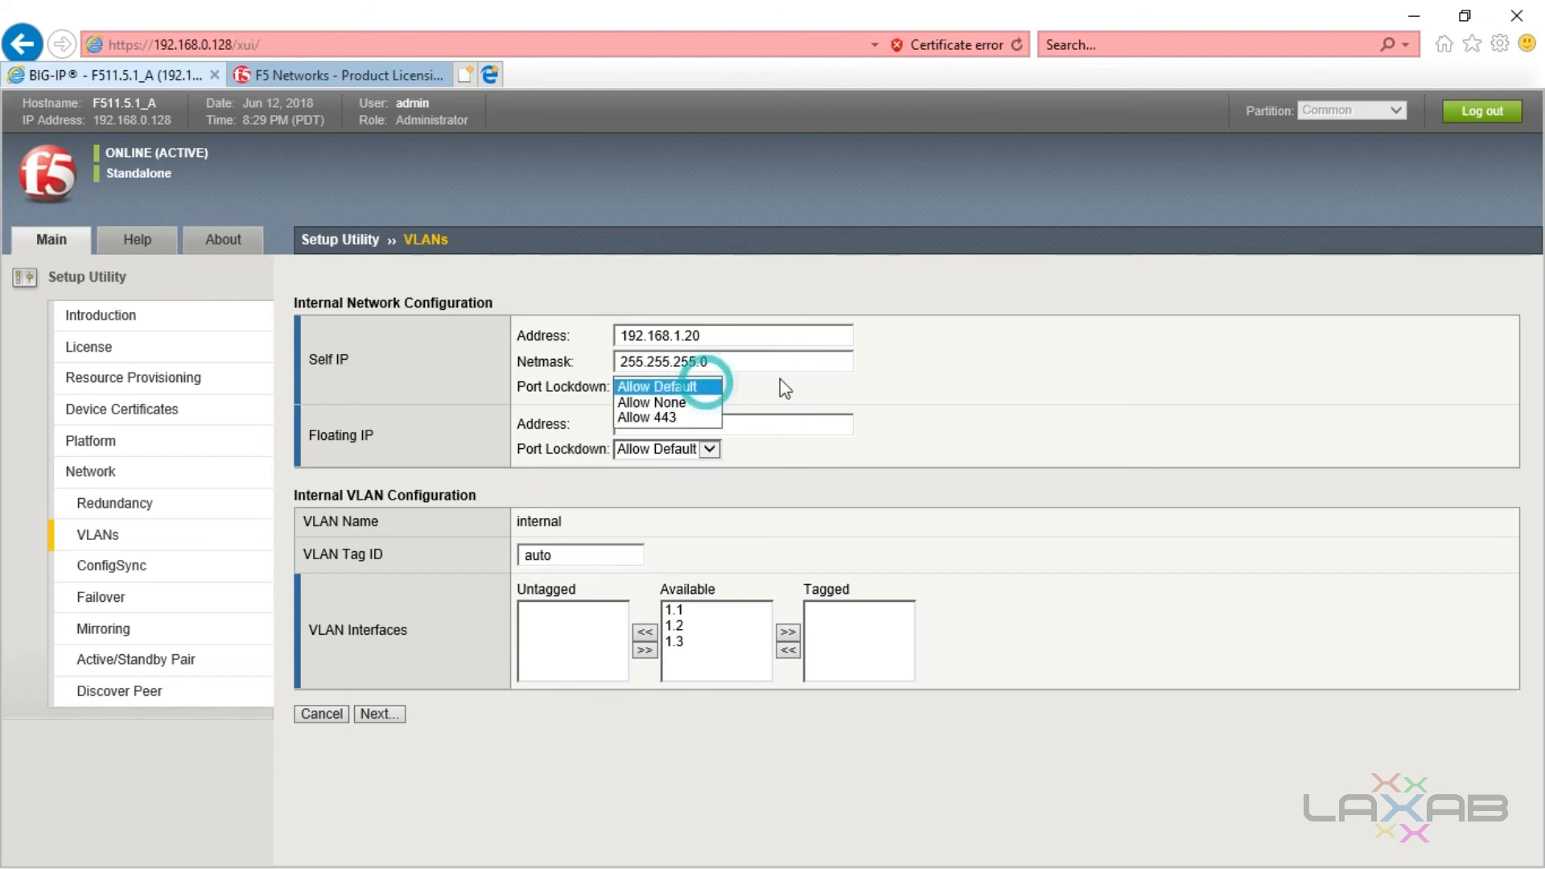
pyautogui.click(867, 386)
pyautogui.click(644, 424)
pyautogui.write('192.168.1.30')
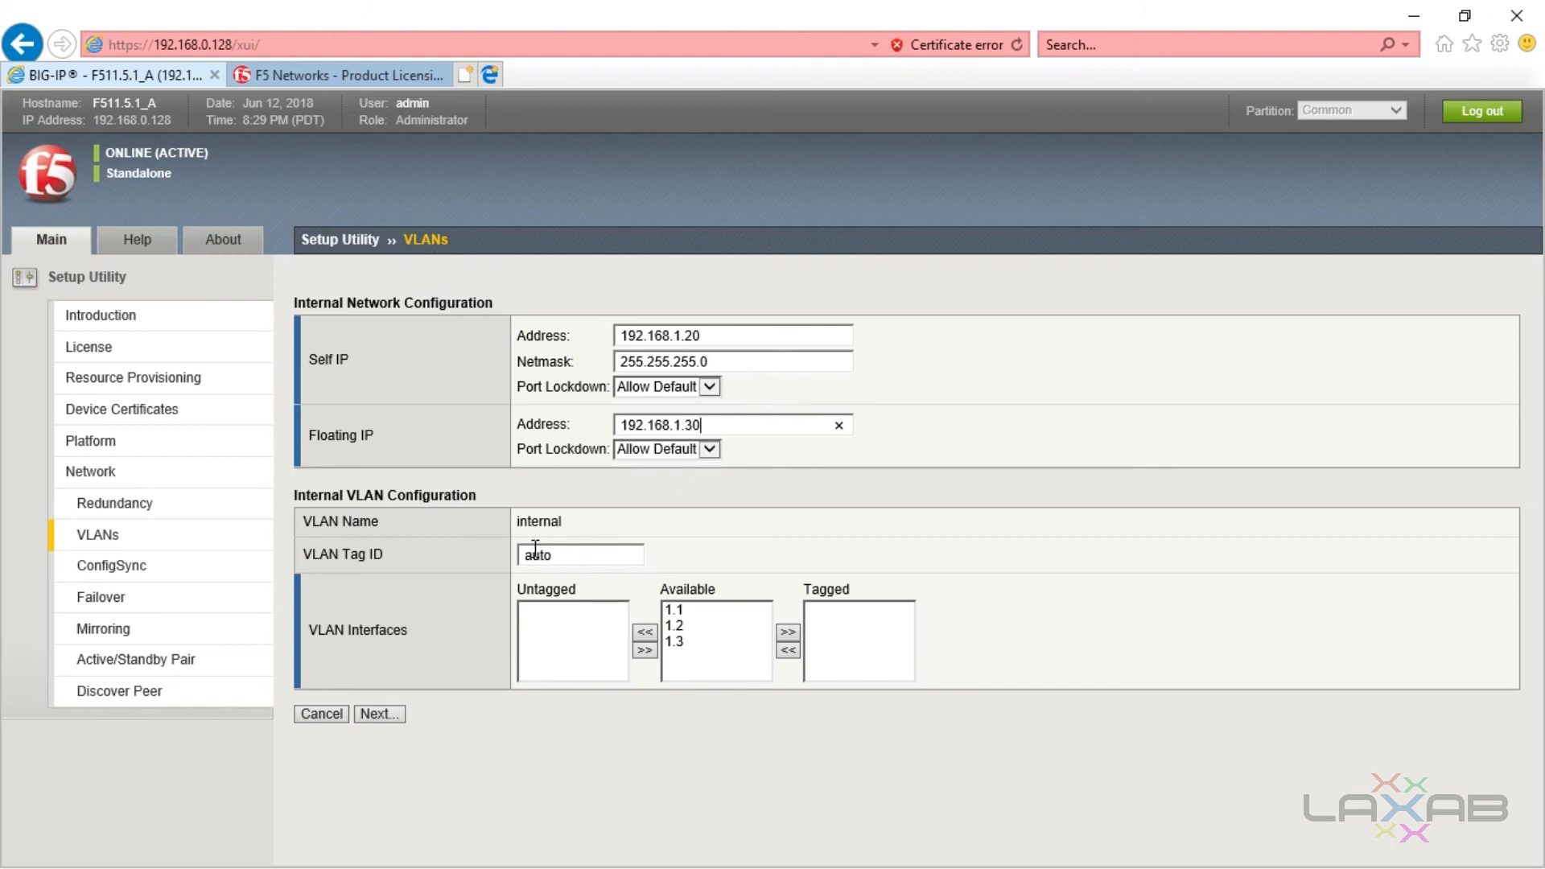
# Assign interface 1.1 to the internal VLAN as tagged, with VLAN tag ID 100.
pyautogui.click(614, 555)
pyautogui.click(679, 610)
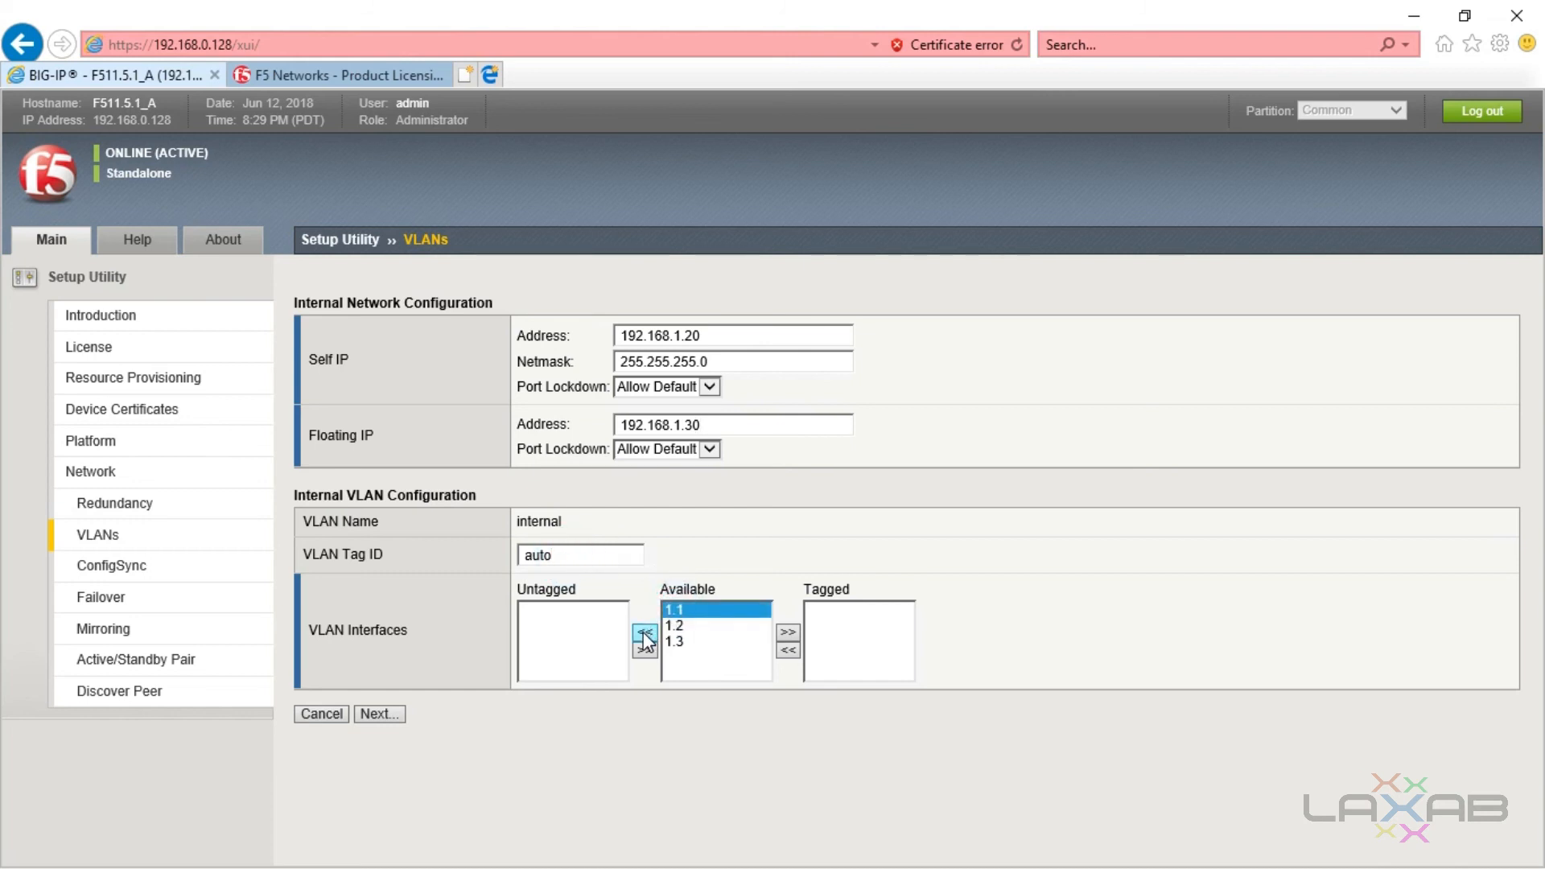
pyautogui.click(788, 631)
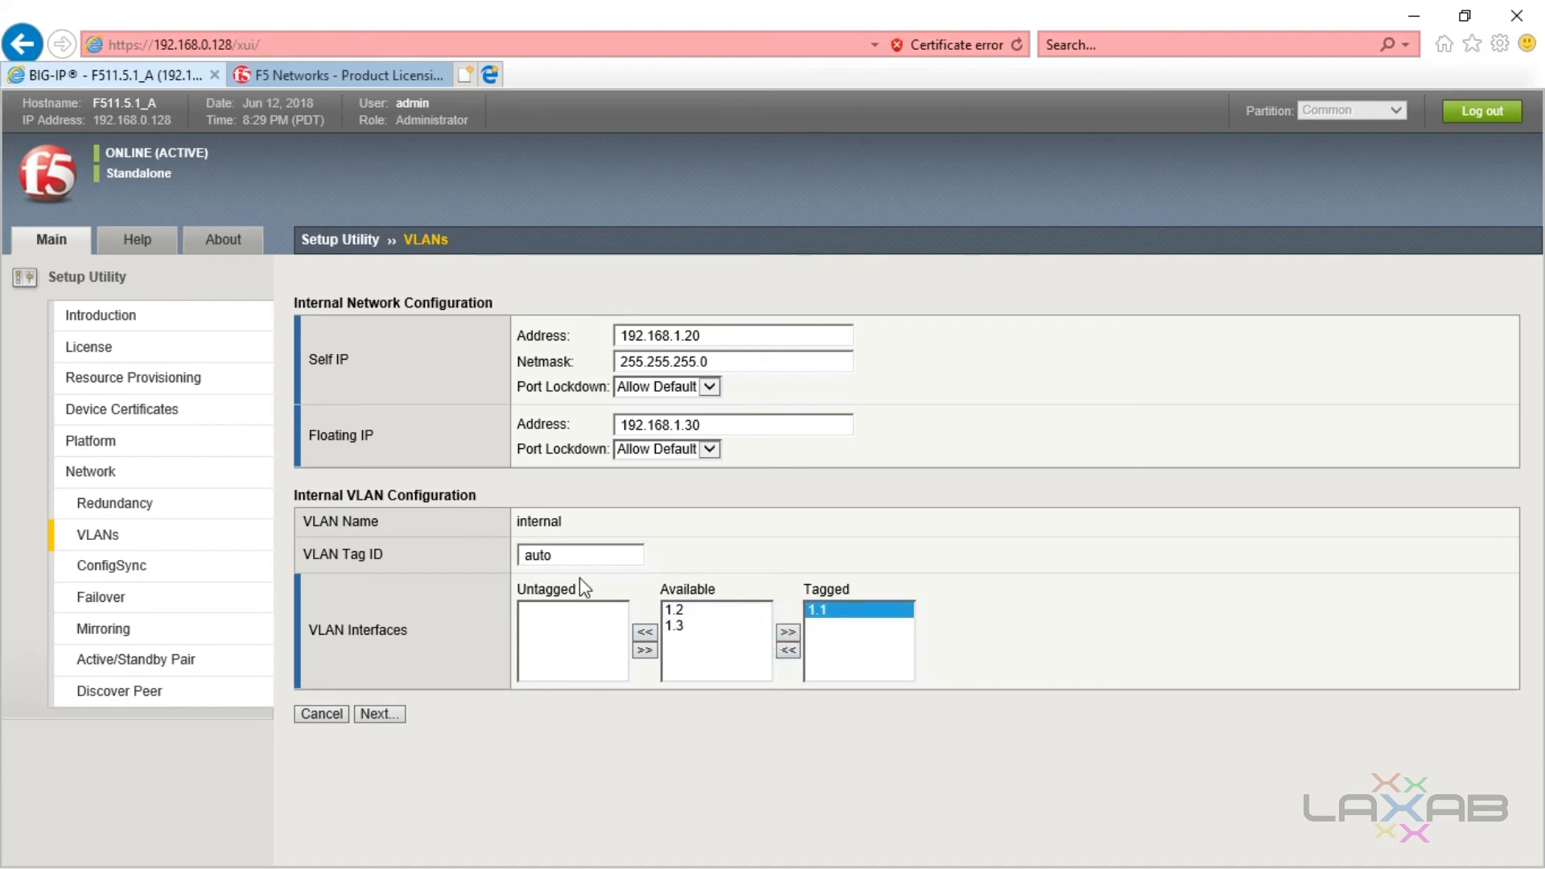
pyautogui.click(579, 555)
pyautogui.doubleClick(581, 559)
pyautogui.write('100')
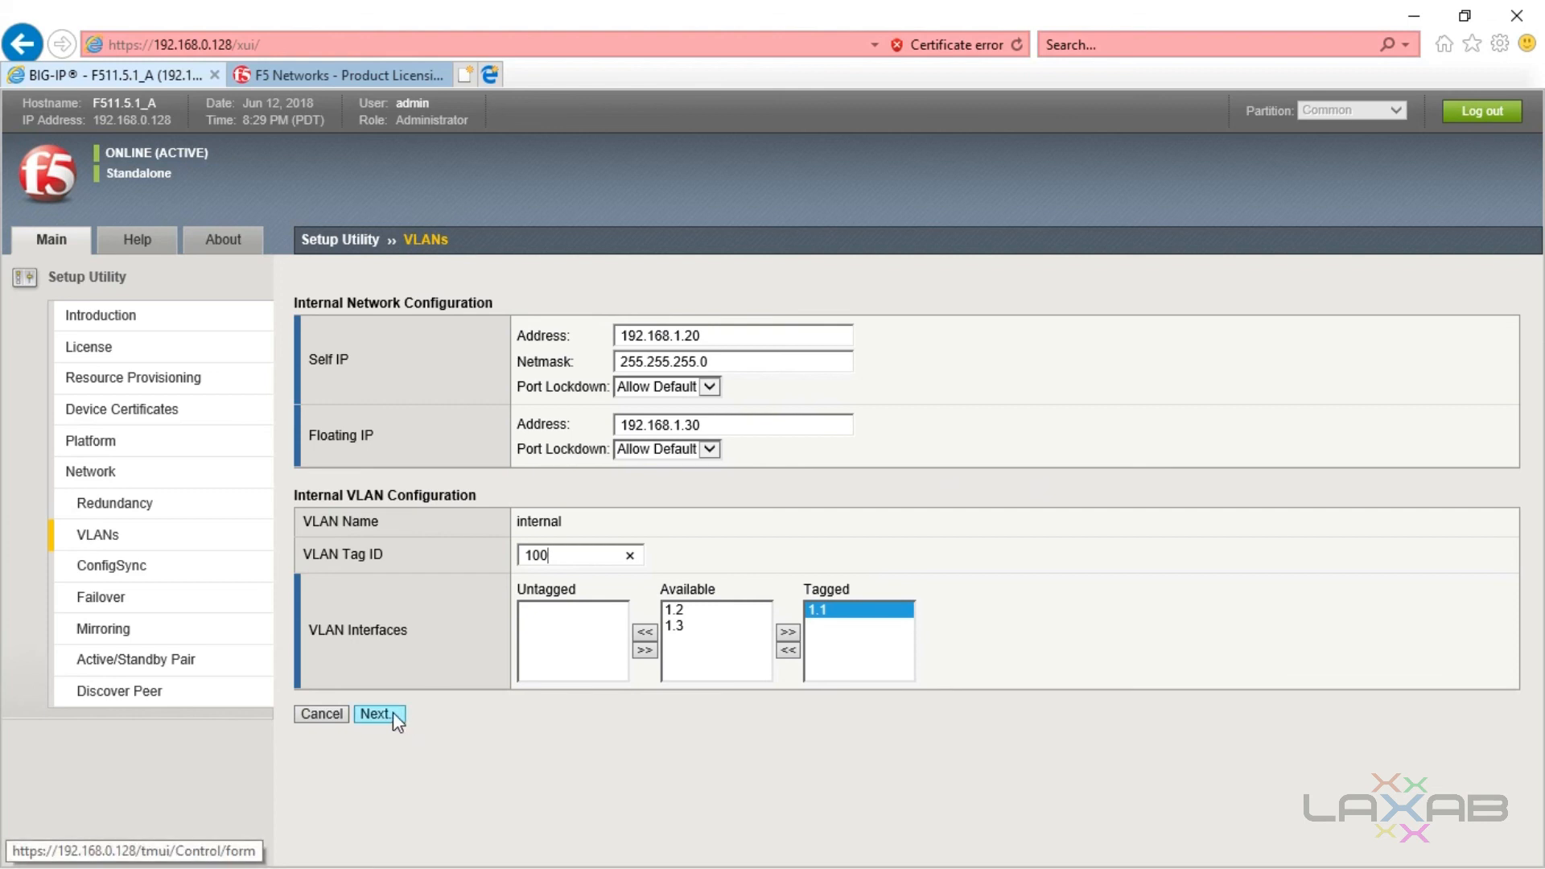
# Set the internal VLAN tag ID to auto, make interface 1.1 untagged and continue to the external network settings.
pyautogui.doubleClick(582, 557)
pyautogui.write('4')
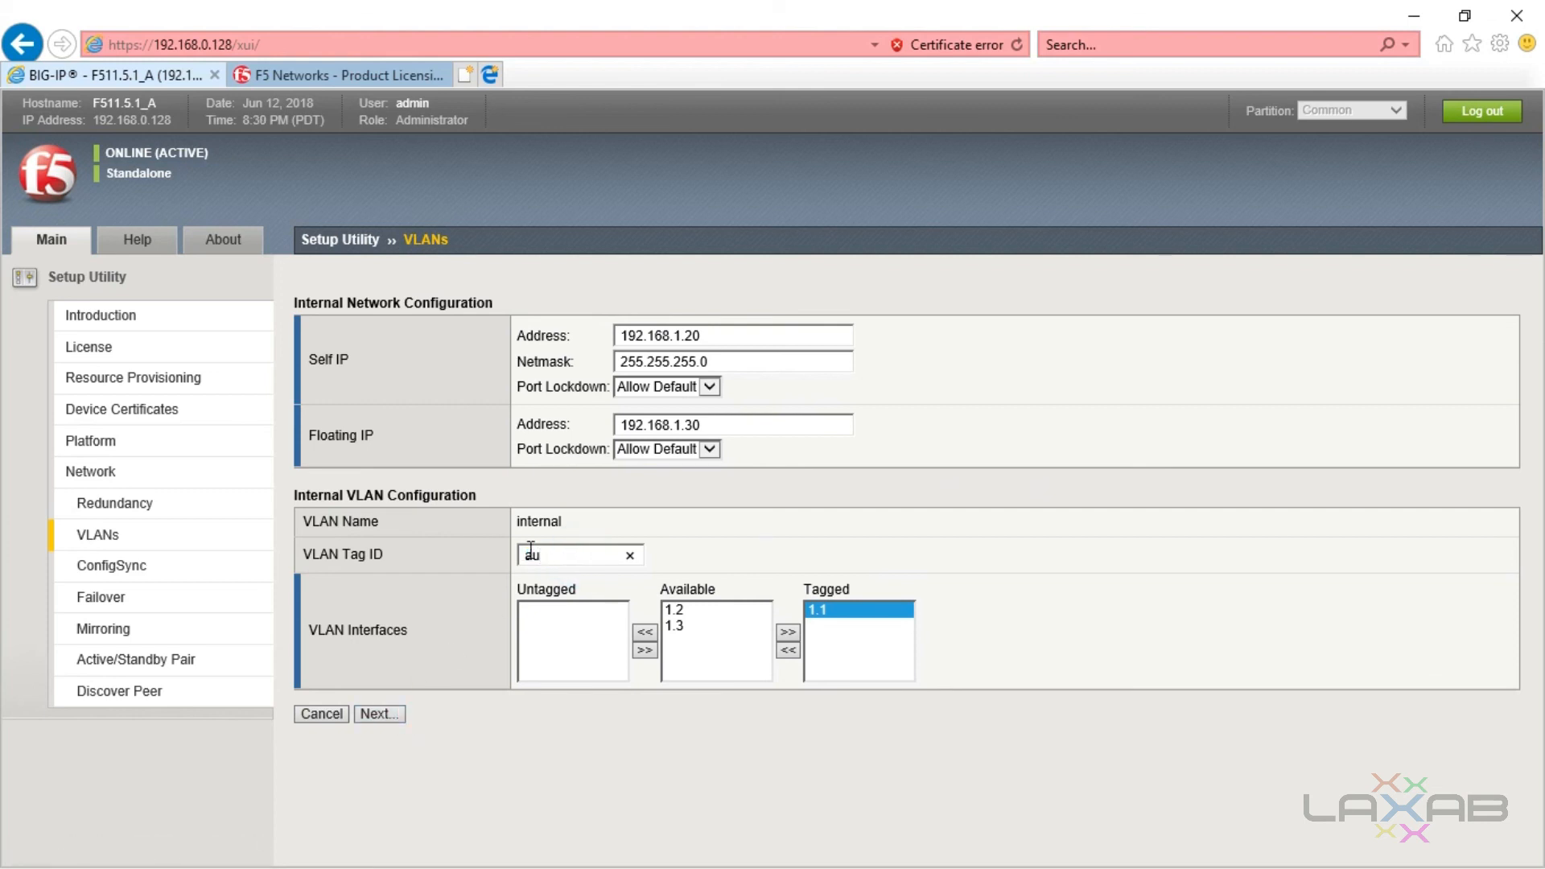
pyautogui.click(837, 609)
pyautogui.click(788, 649)
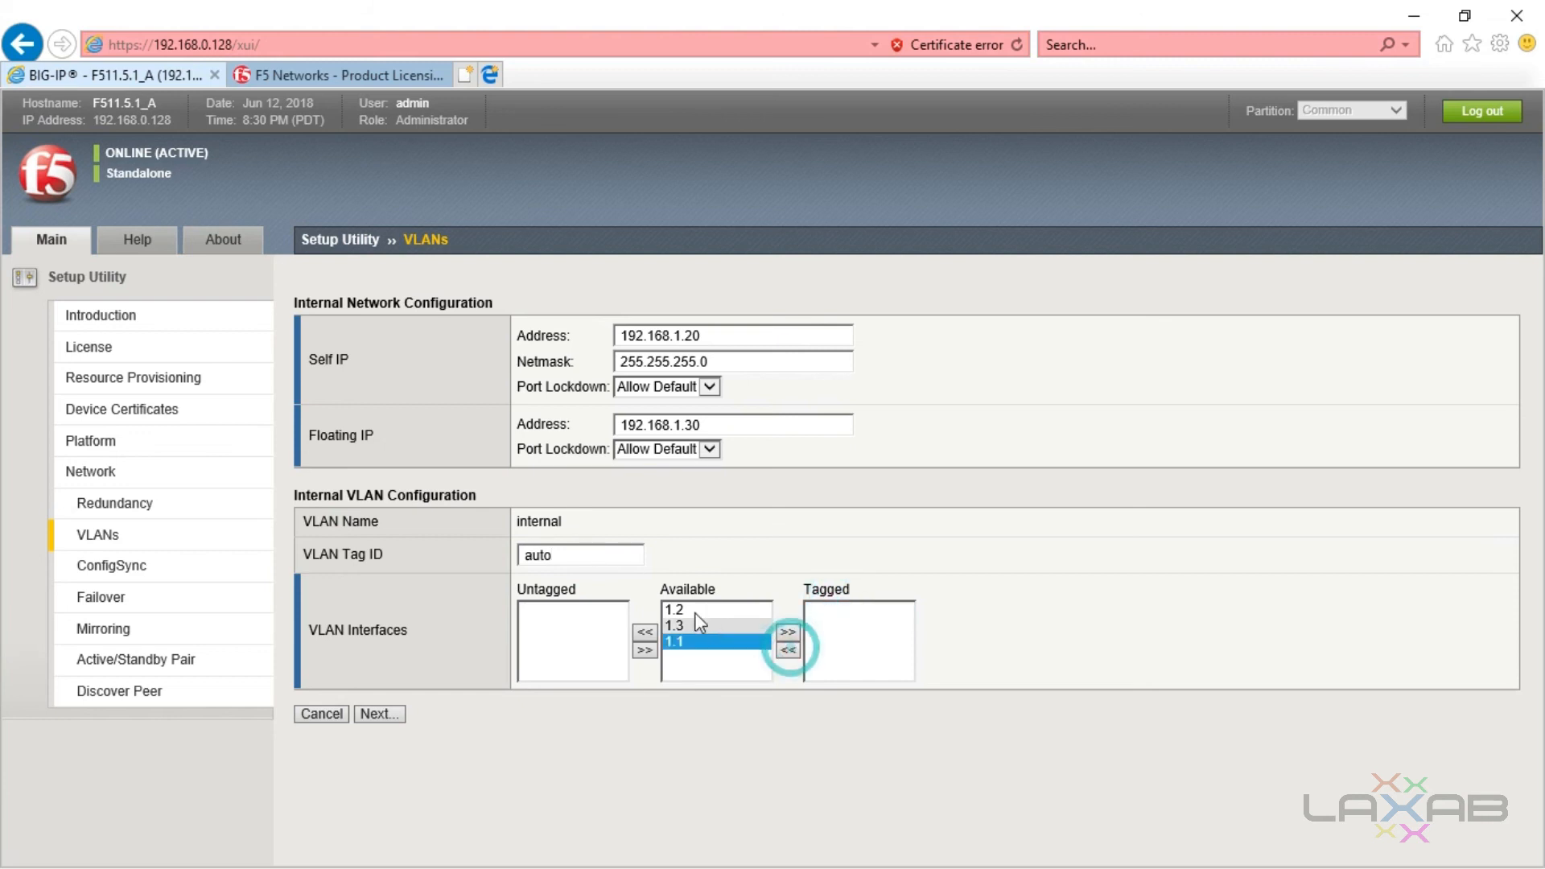
pyautogui.click(645, 632)
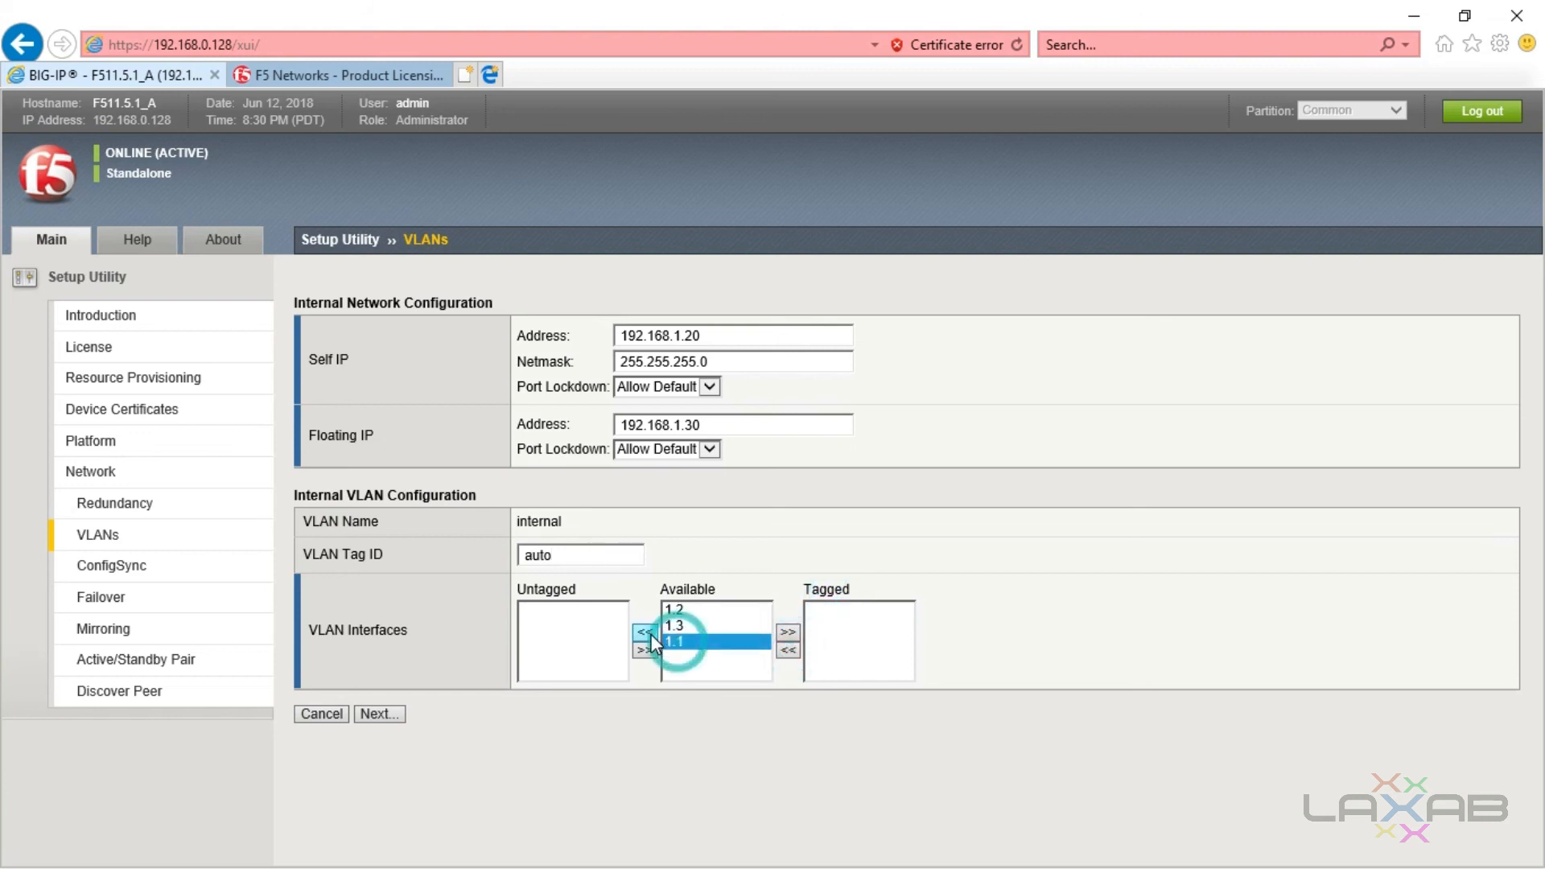
pyautogui.click(384, 712)
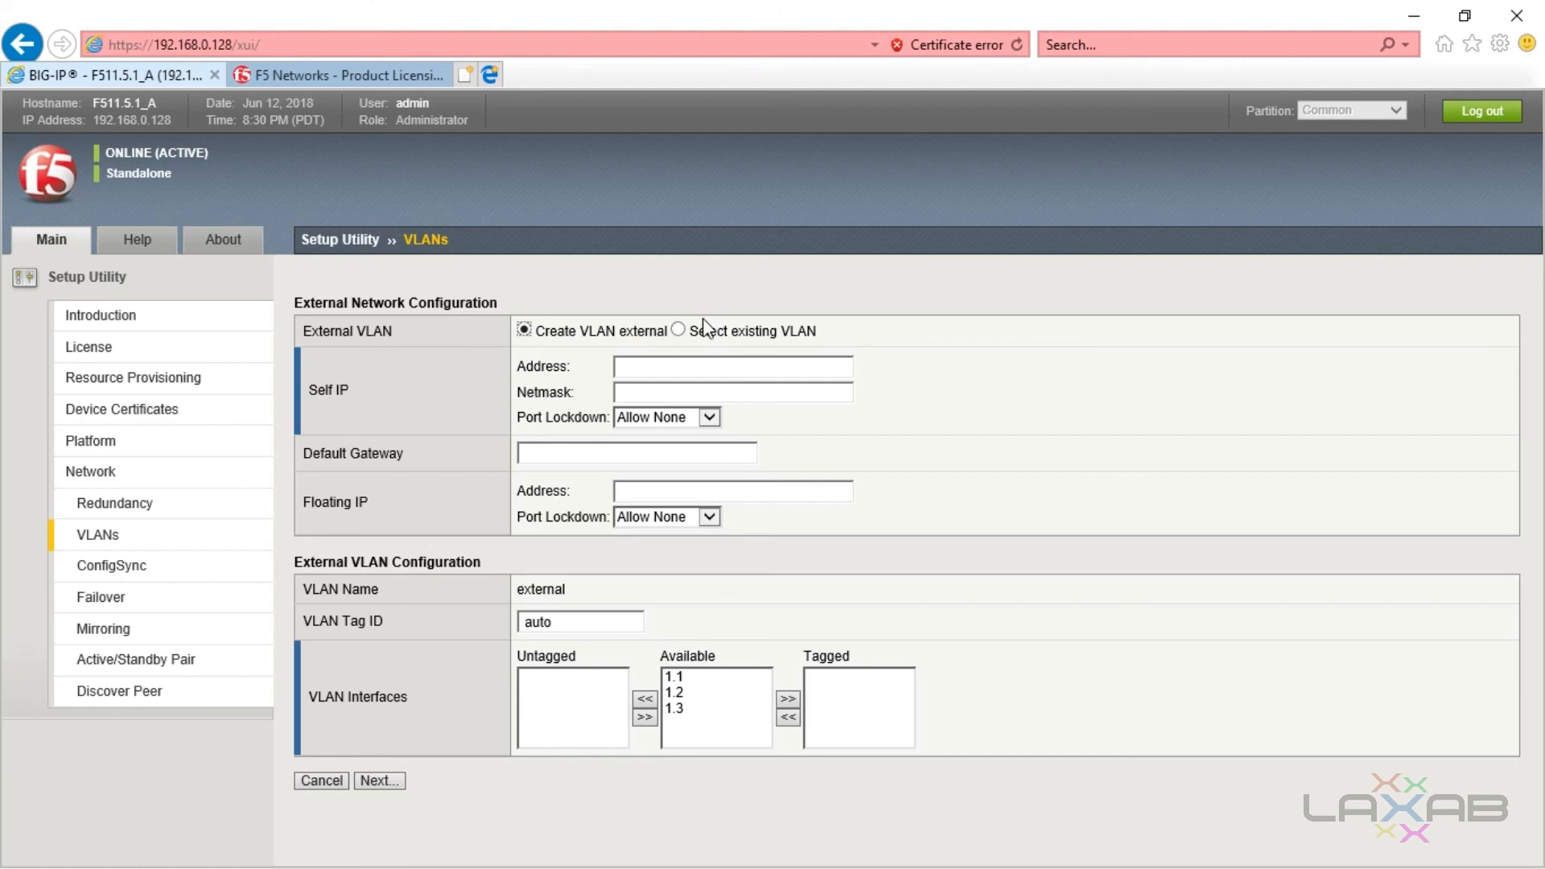
# Set the external network's Self IP address to 192.168.2.20 with netmask 255.255.255.0.
pyautogui.click(741, 359)
pyautogui.click(661, 363)
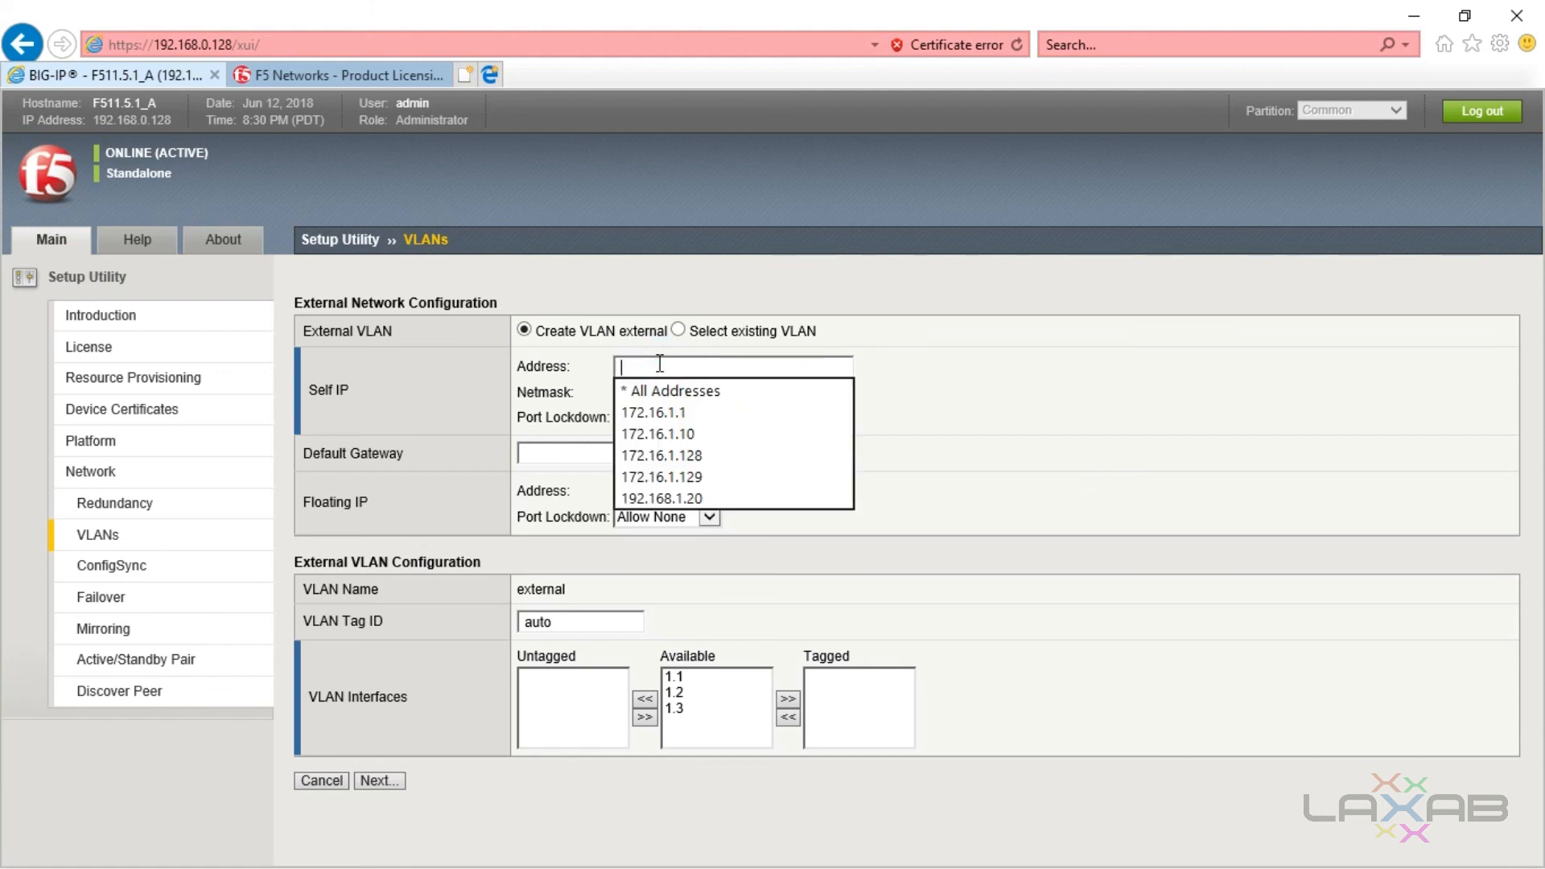
pyautogui.click(724, 362)
pyautogui.click(1132, 397)
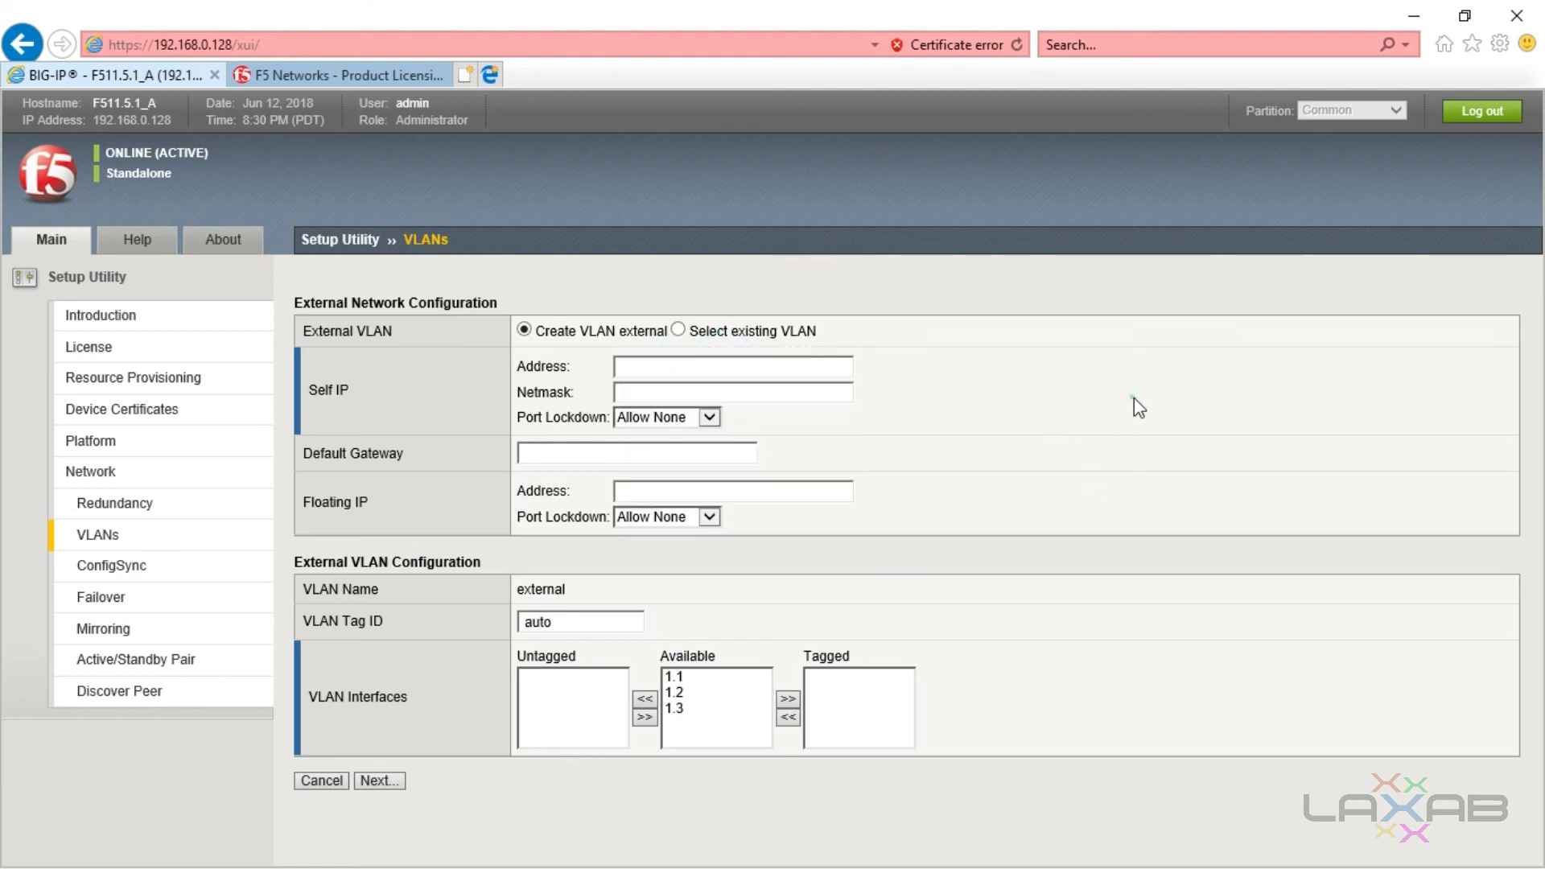
pyautogui.click(678, 692)
pyautogui.click(717, 364)
pyautogui.write('192.1')
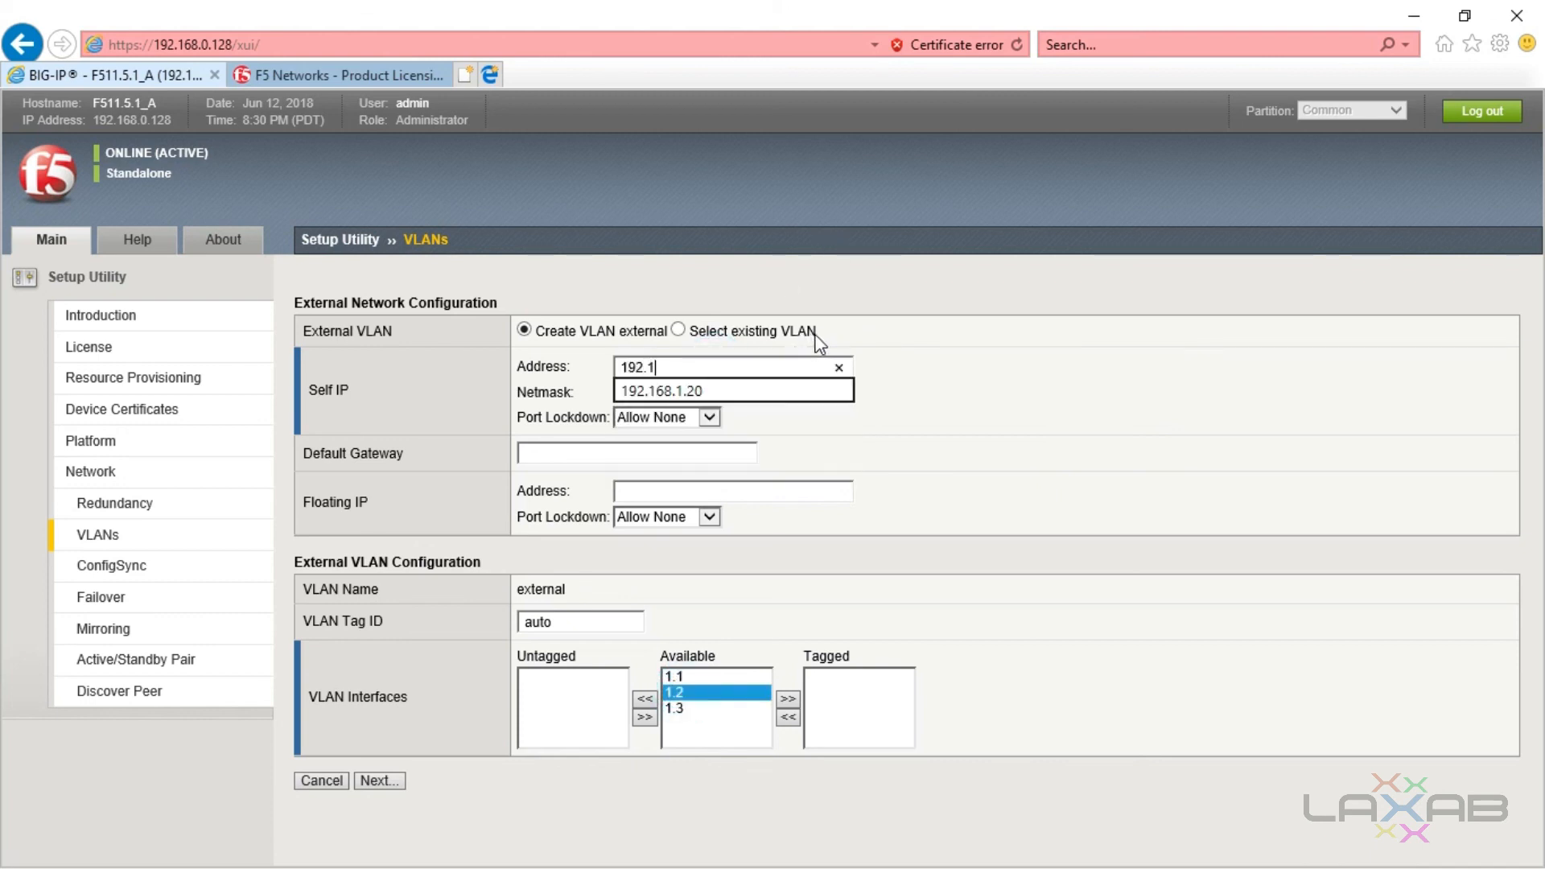
pyautogui.write('68.2.20')
pyautogui.press('Tab')
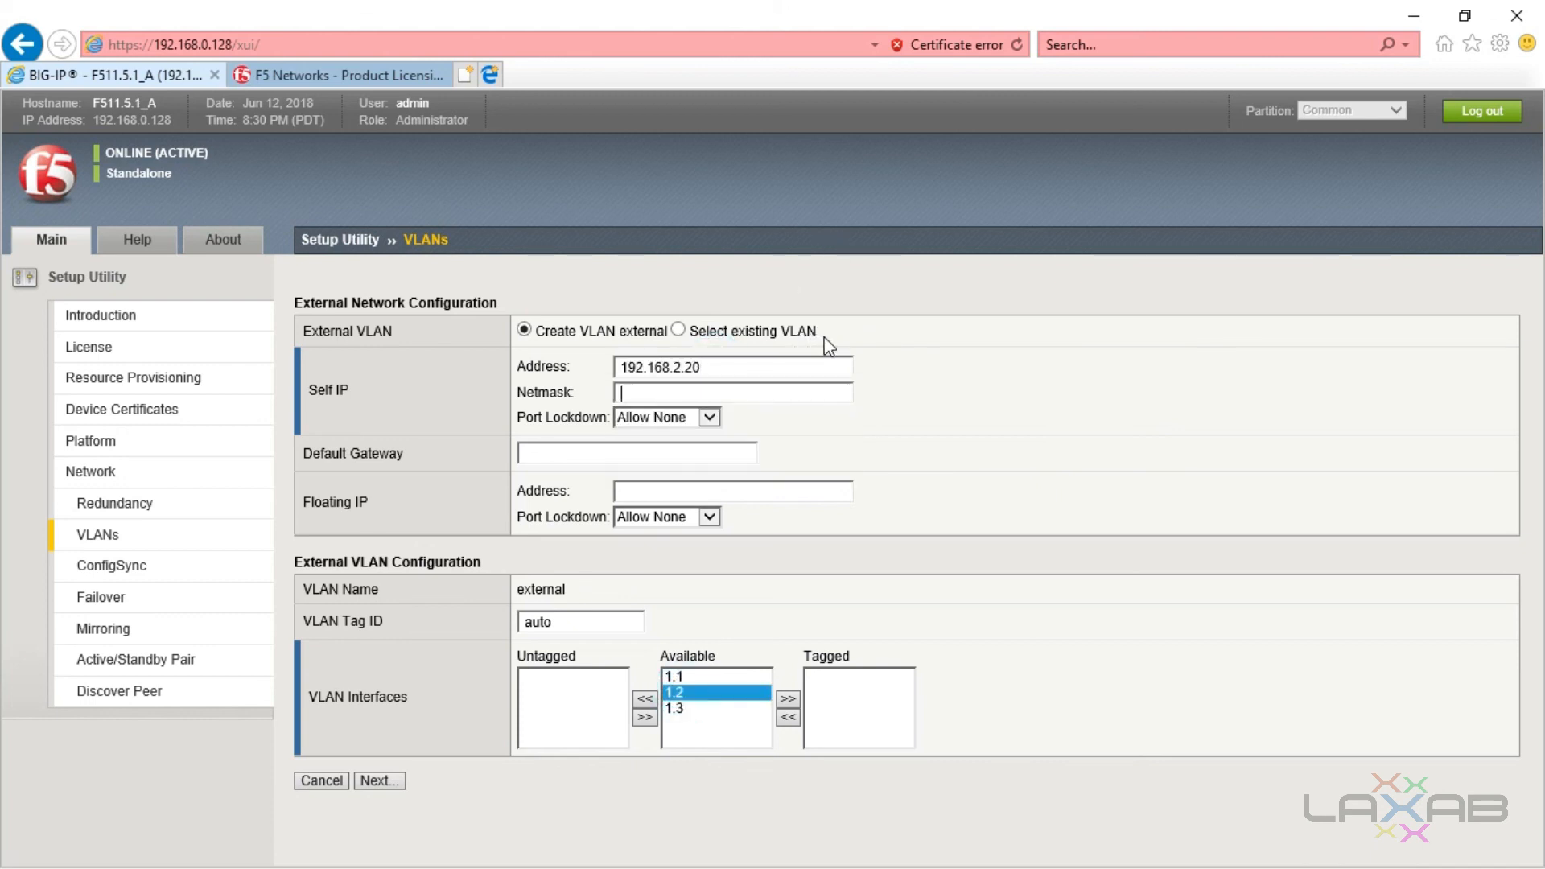
pyautogui.write('255')
pyautogui.press('Down')
pyautogui.press('Tab')
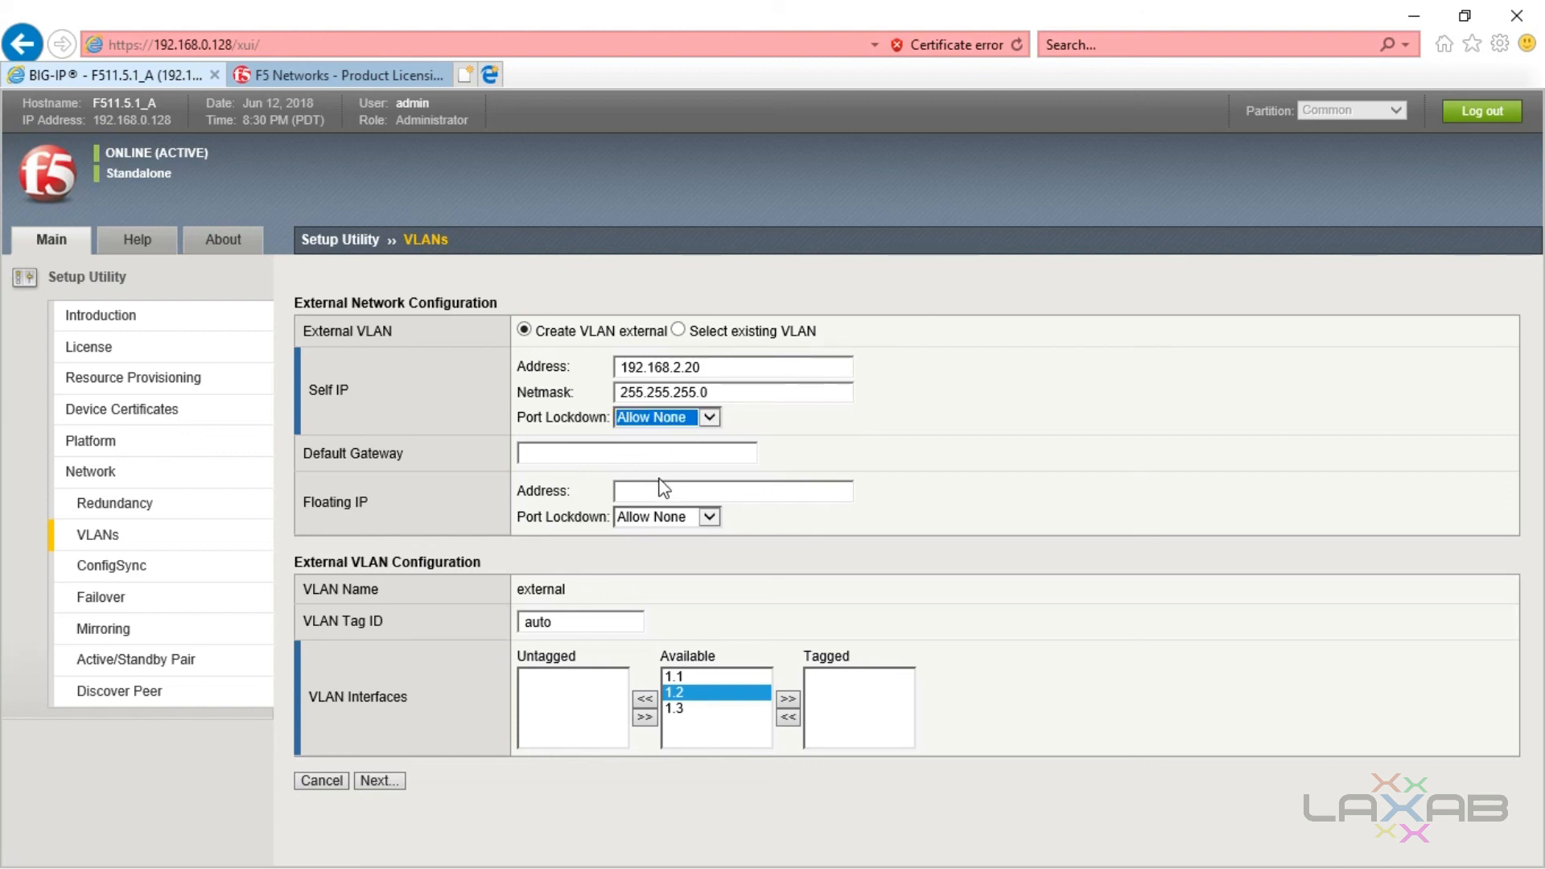
# Assign interface 1.2 to the external VLAN as untagged and continue to the High Availability settings.
pyautogui.click(677, 693)
pyautogui.click(644, 697)
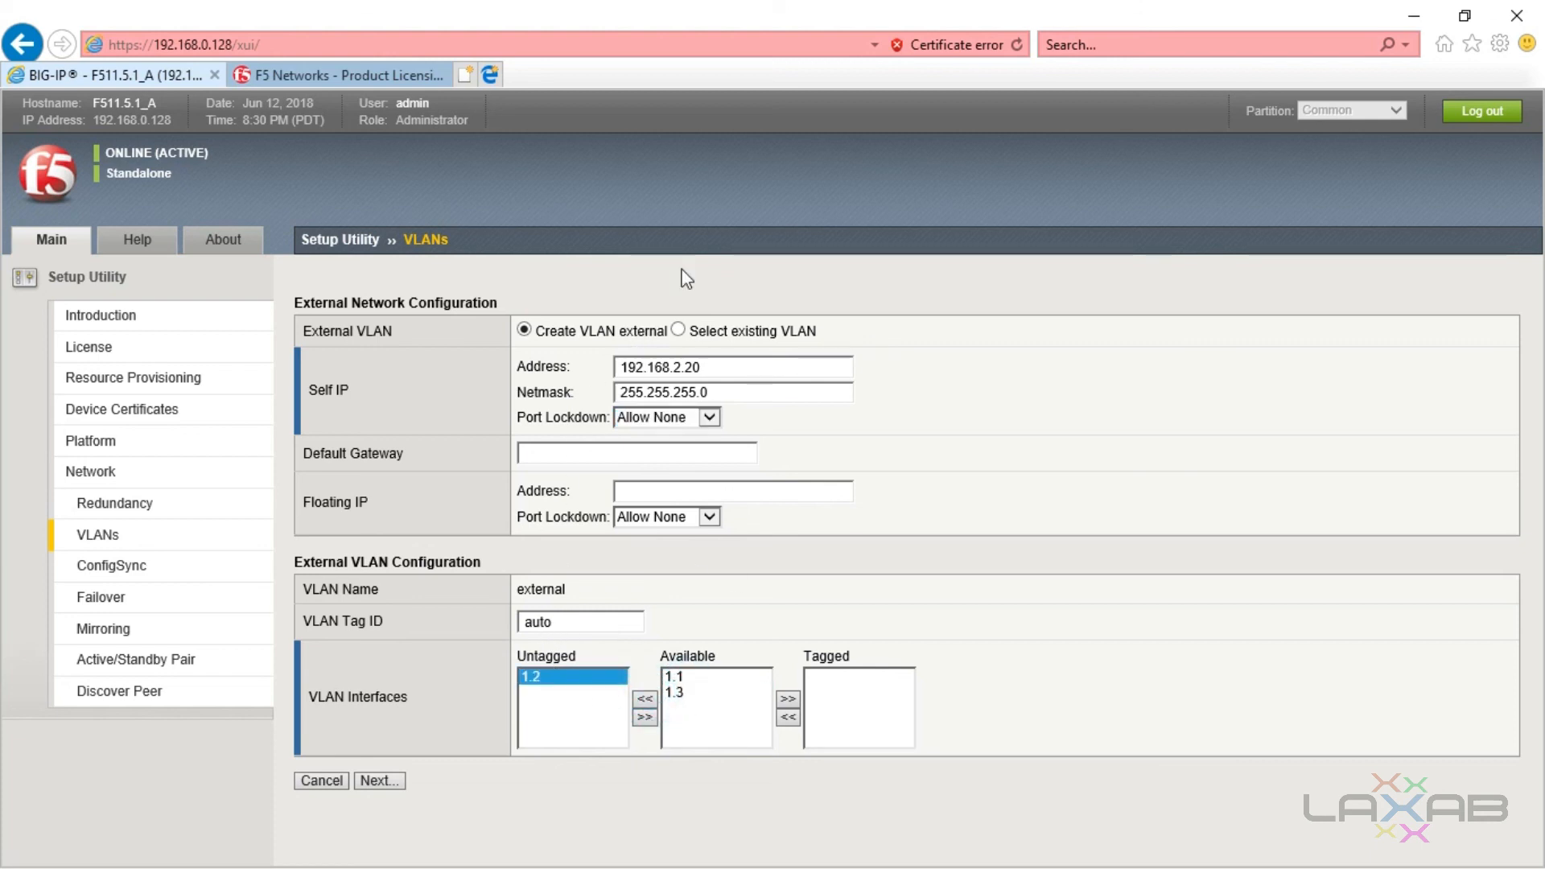
pyautogui.click(376, 782)
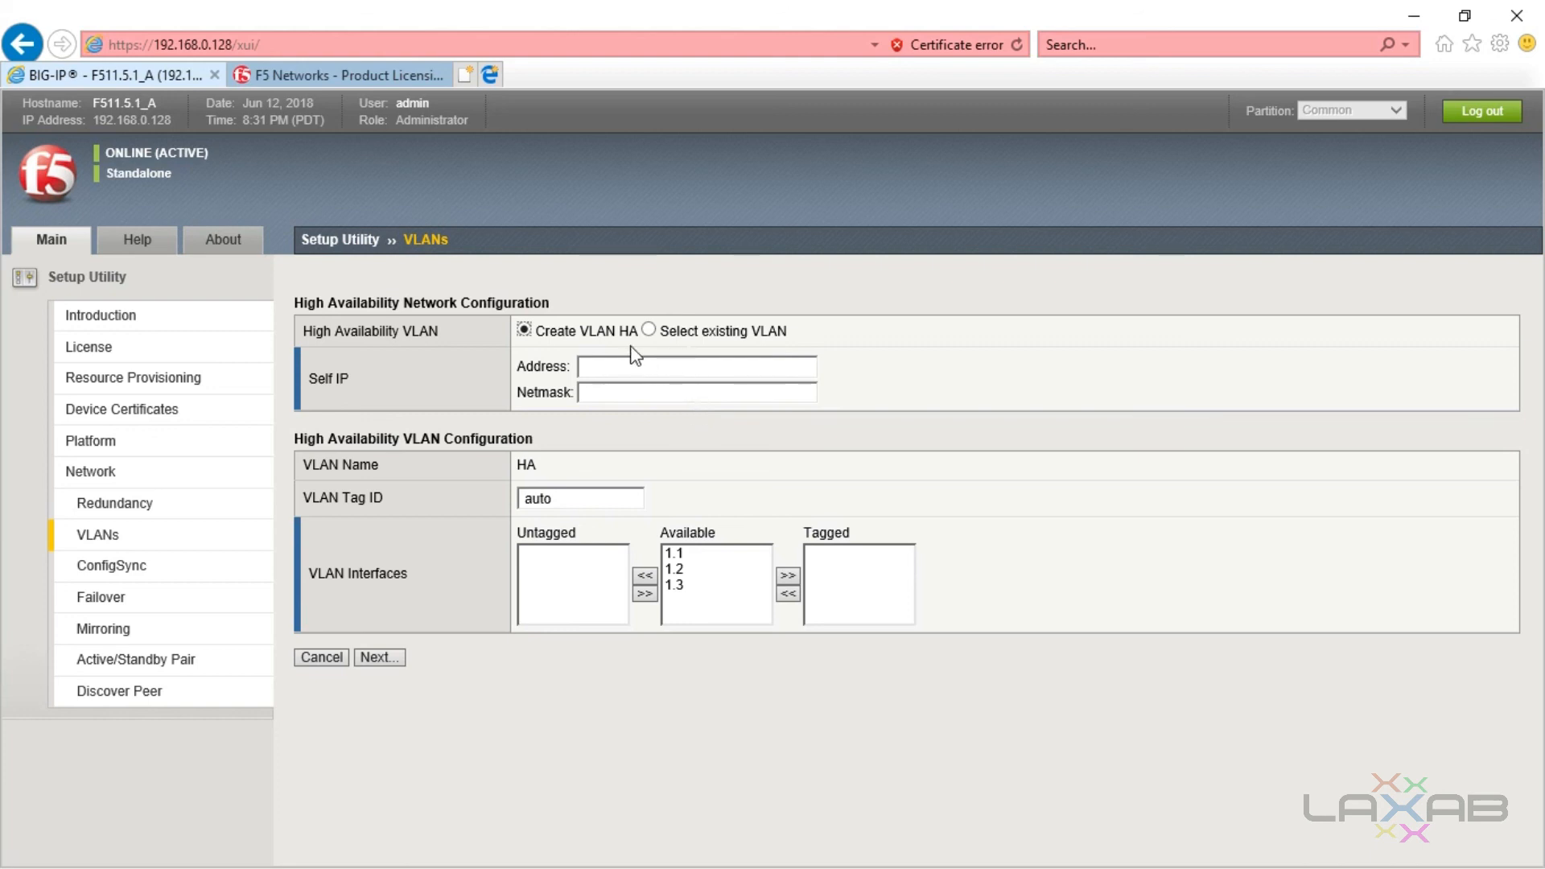
# Use the existing external VLAN for High Availability and continue to the ConfigSync settings.
pyautogui.click(649, 330)
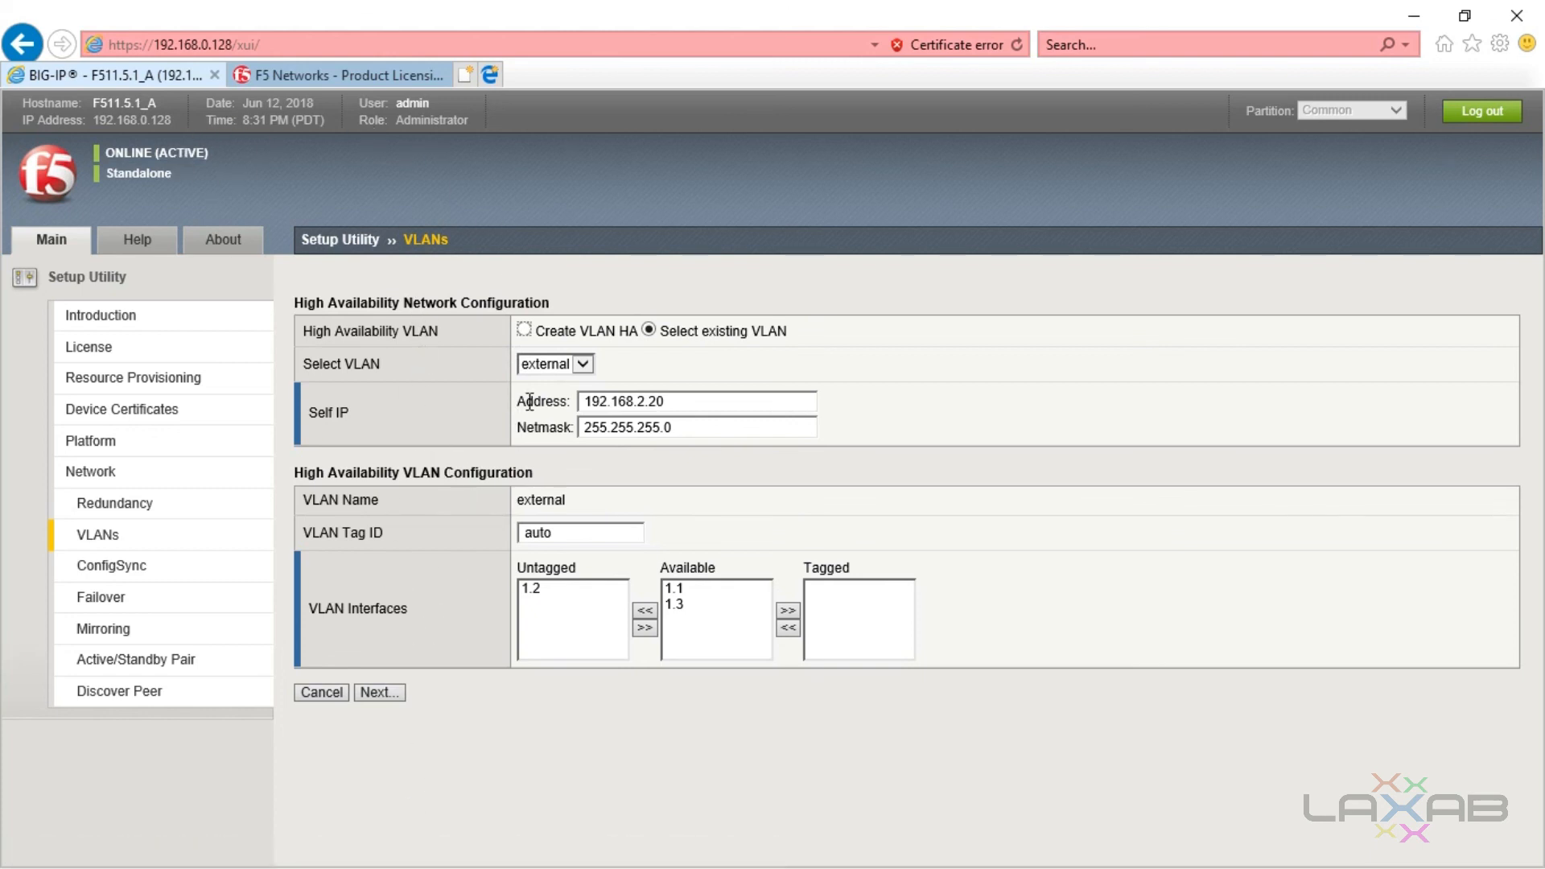
pyautogui.click(383, 700)
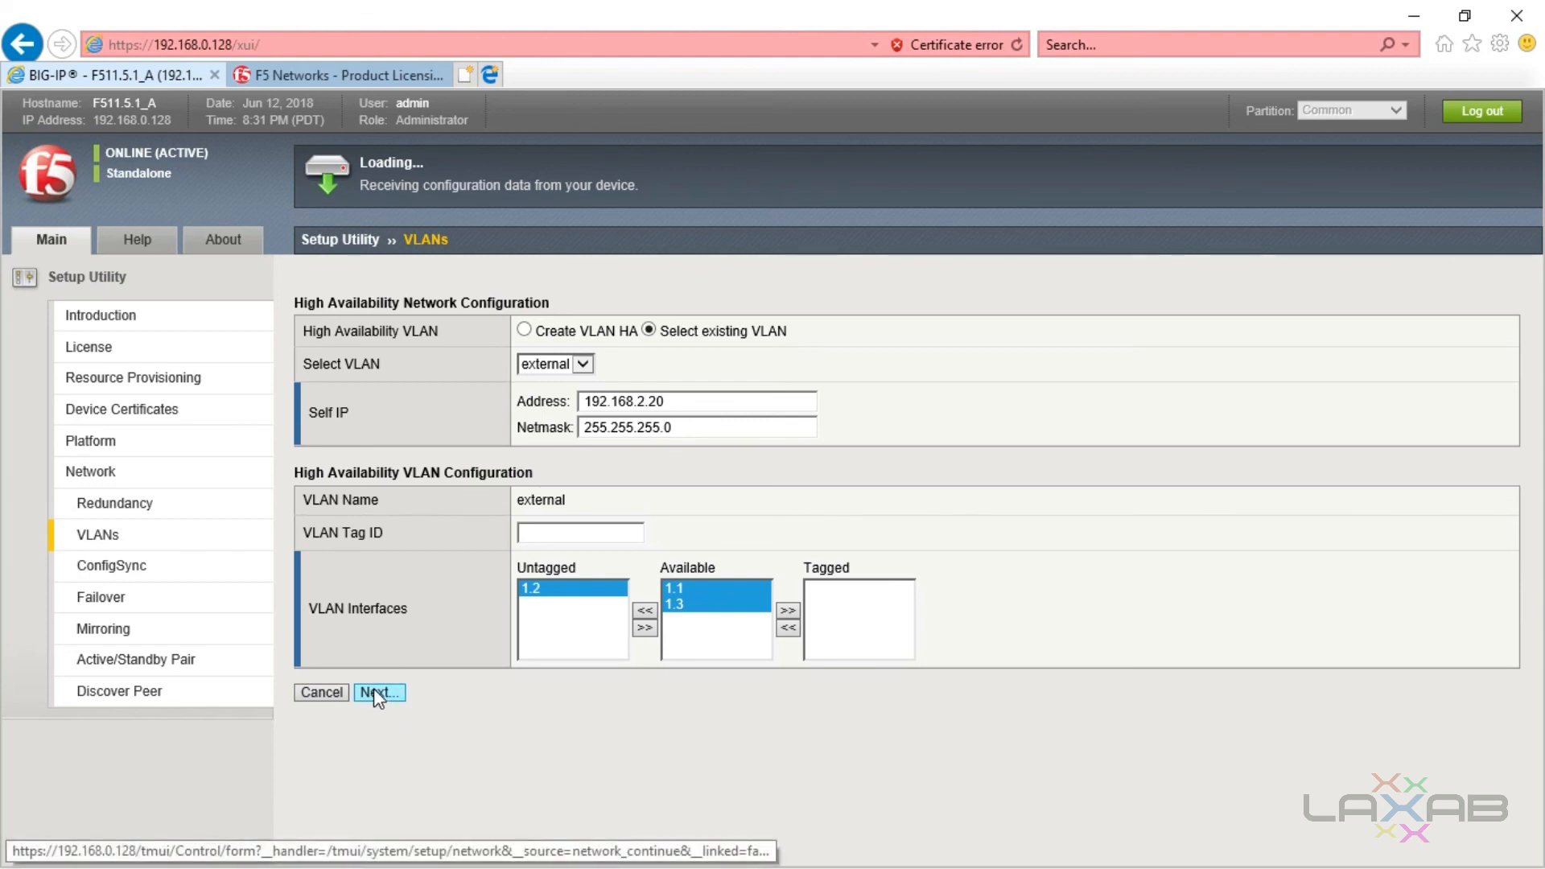
pyautogui.click(372, 692)
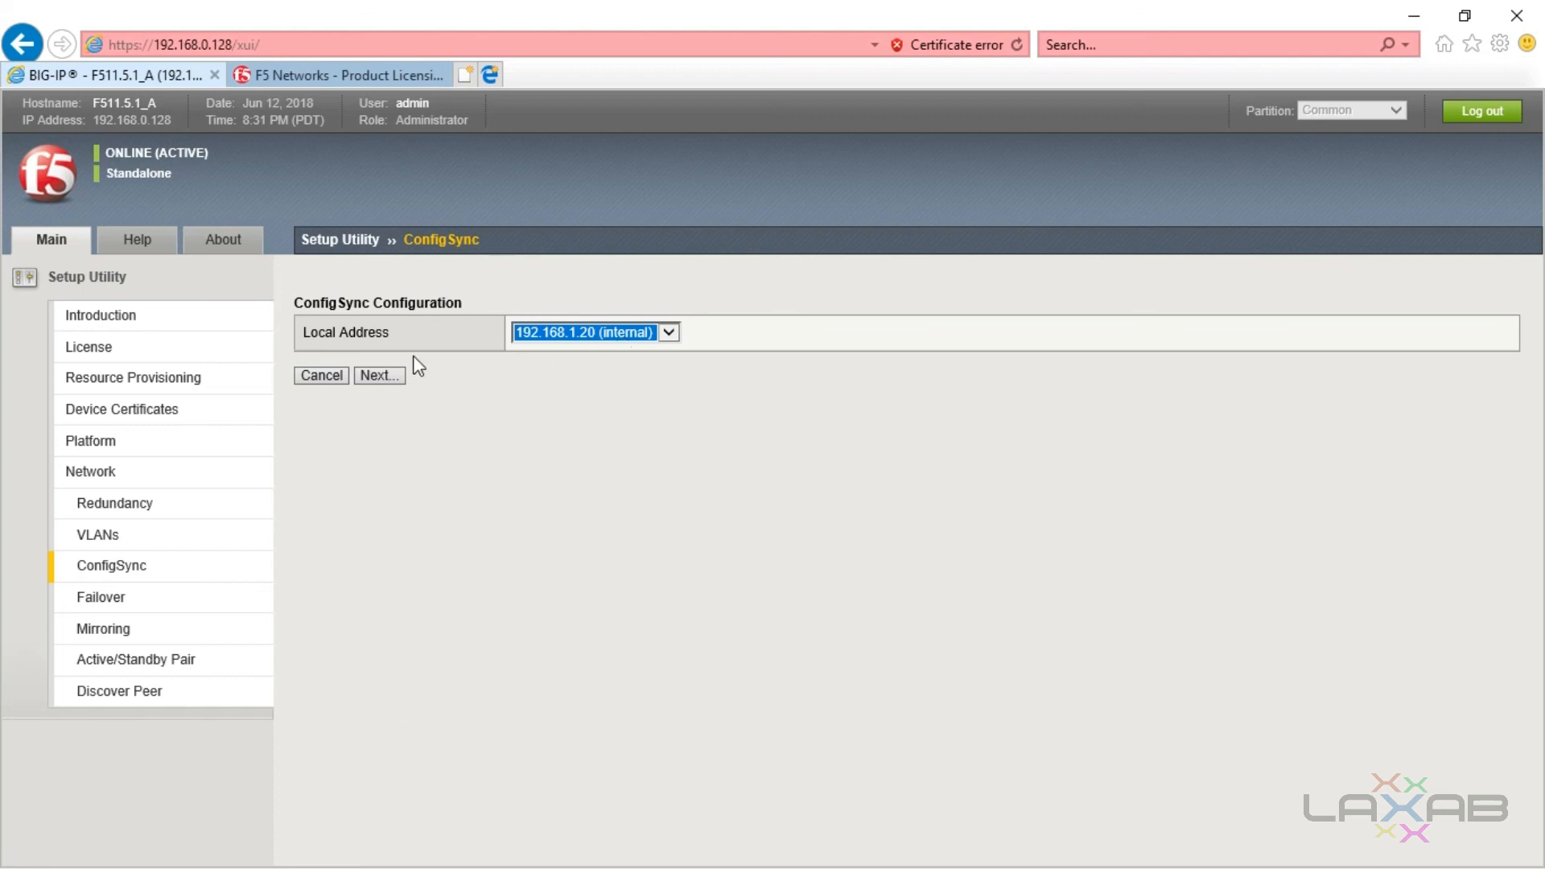
# Accept 192.168.1.20 (internal) for ConfigSync and the default failover settings with multicast disabled, continuing to mirroring.
pyautogui.click(383, 381)
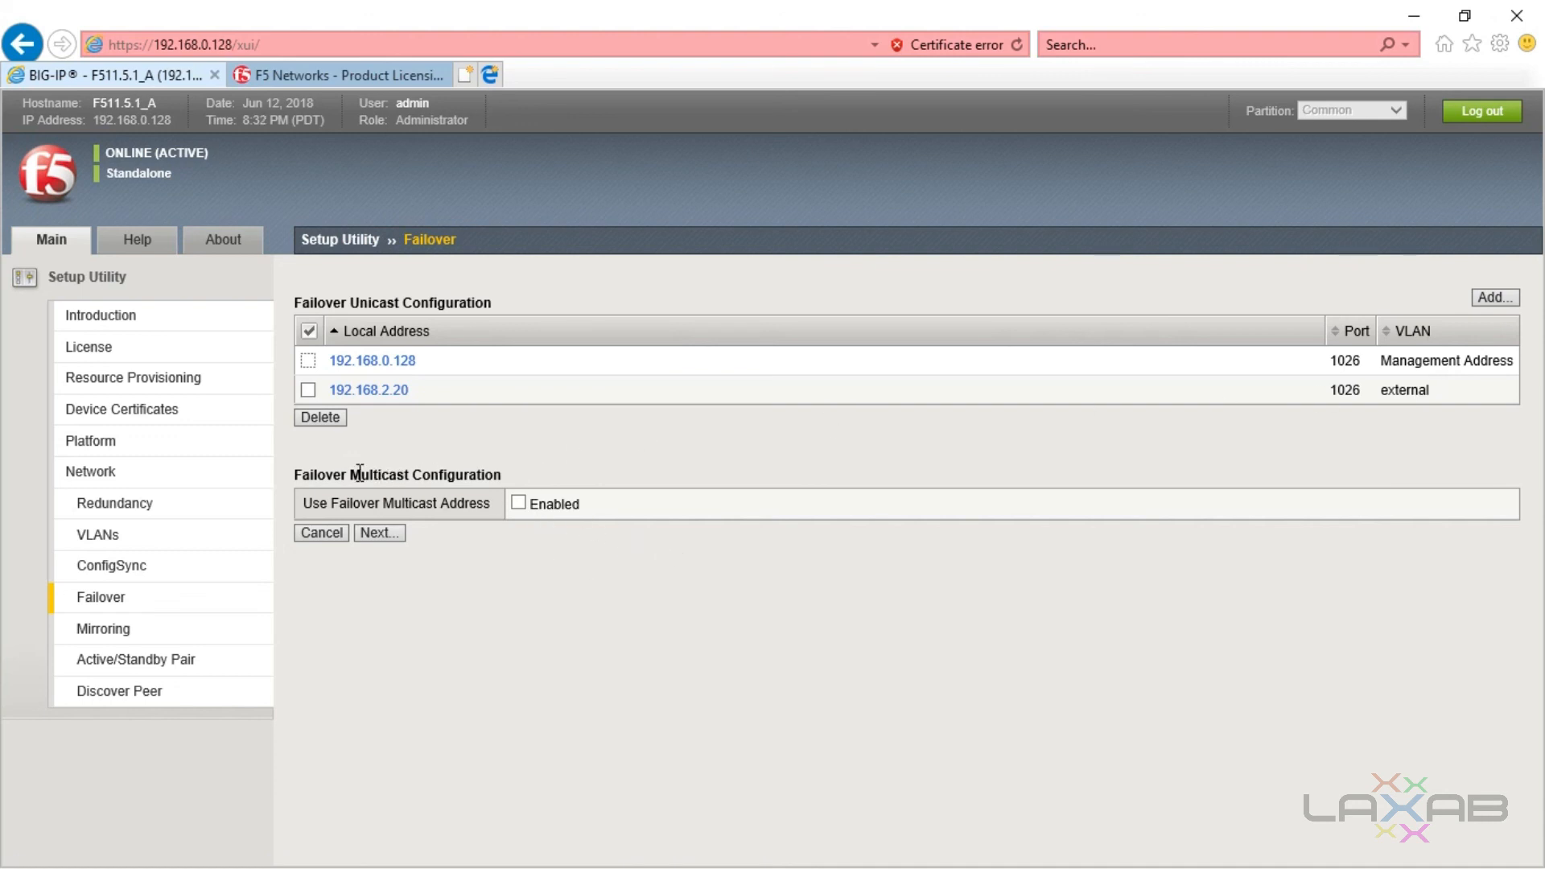
pyautogui.moveTo(350, 475); pyautogui.dragTo(499, 478)
pyautogui.moveTo(389, 503); pyautogui.dragTo(489, 505)
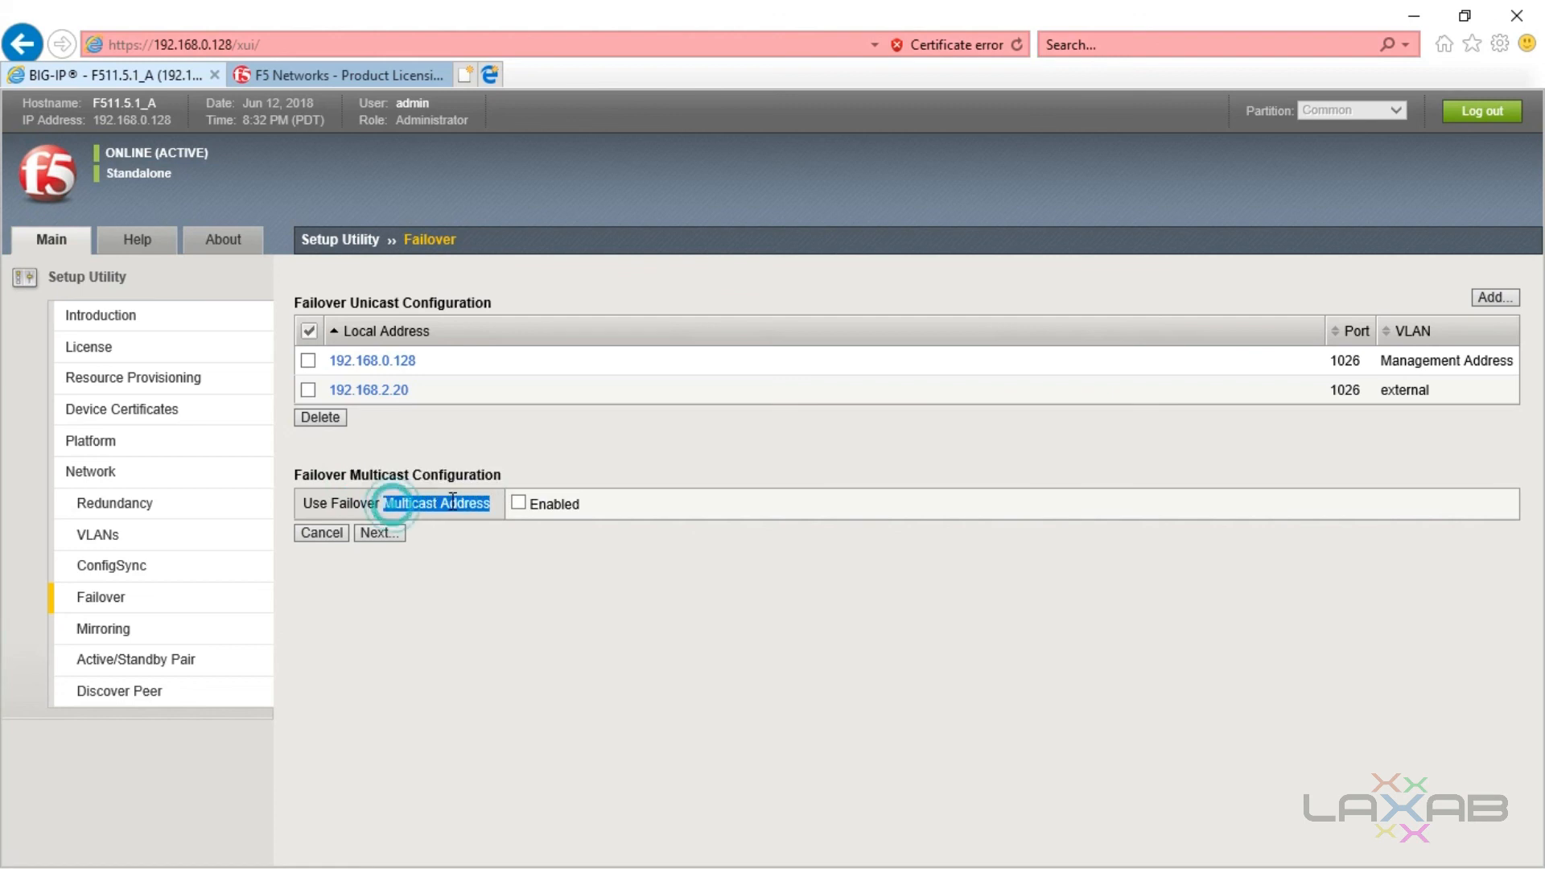
pyautogui.click(462, 538)
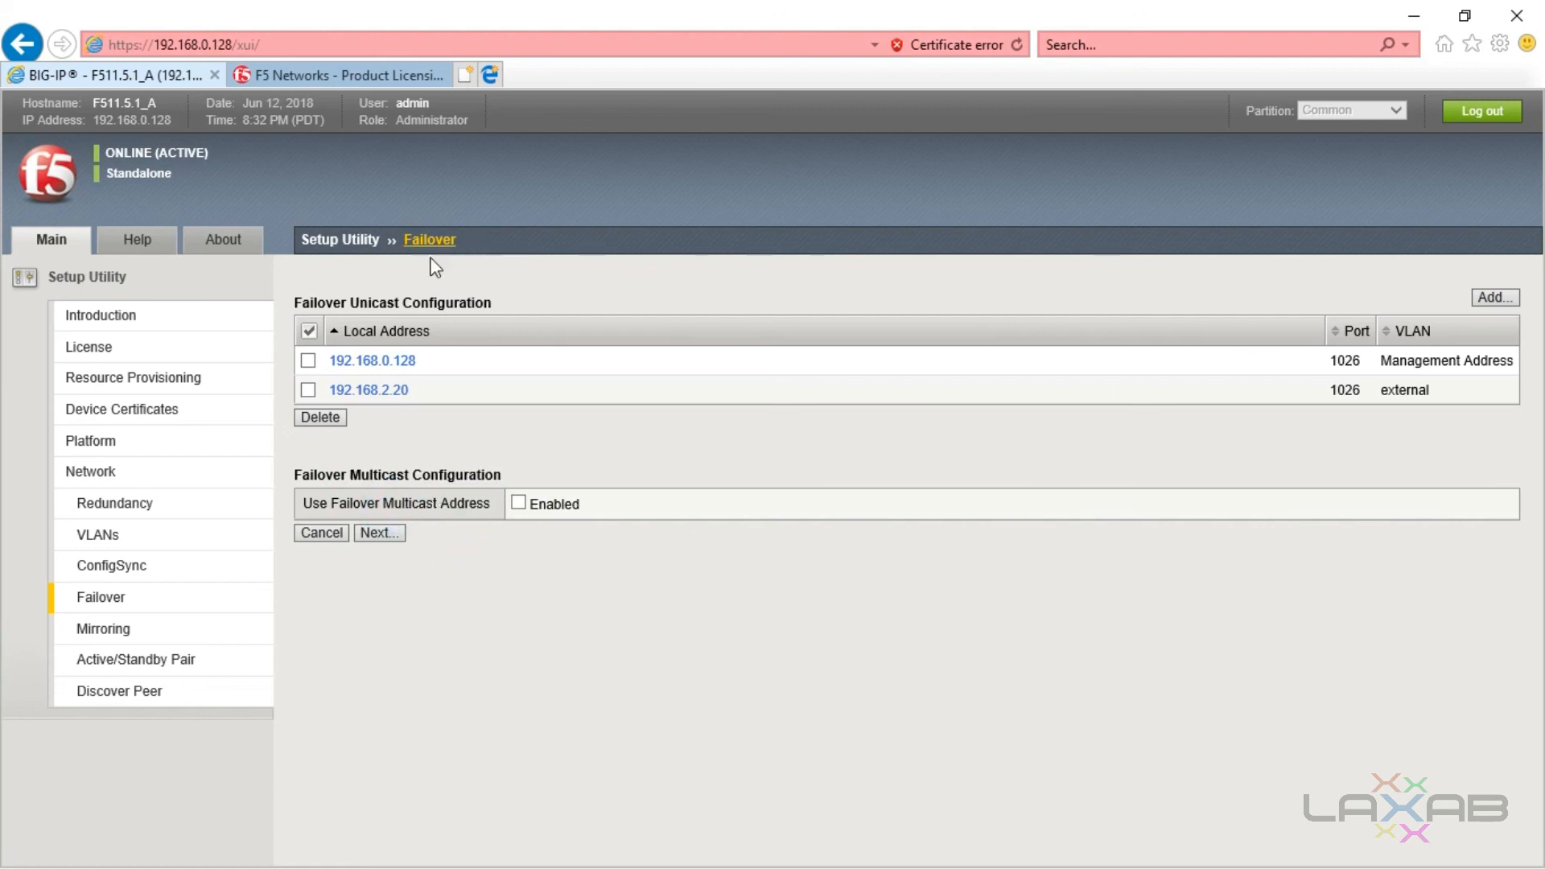
pyautogui.click(378, 533)
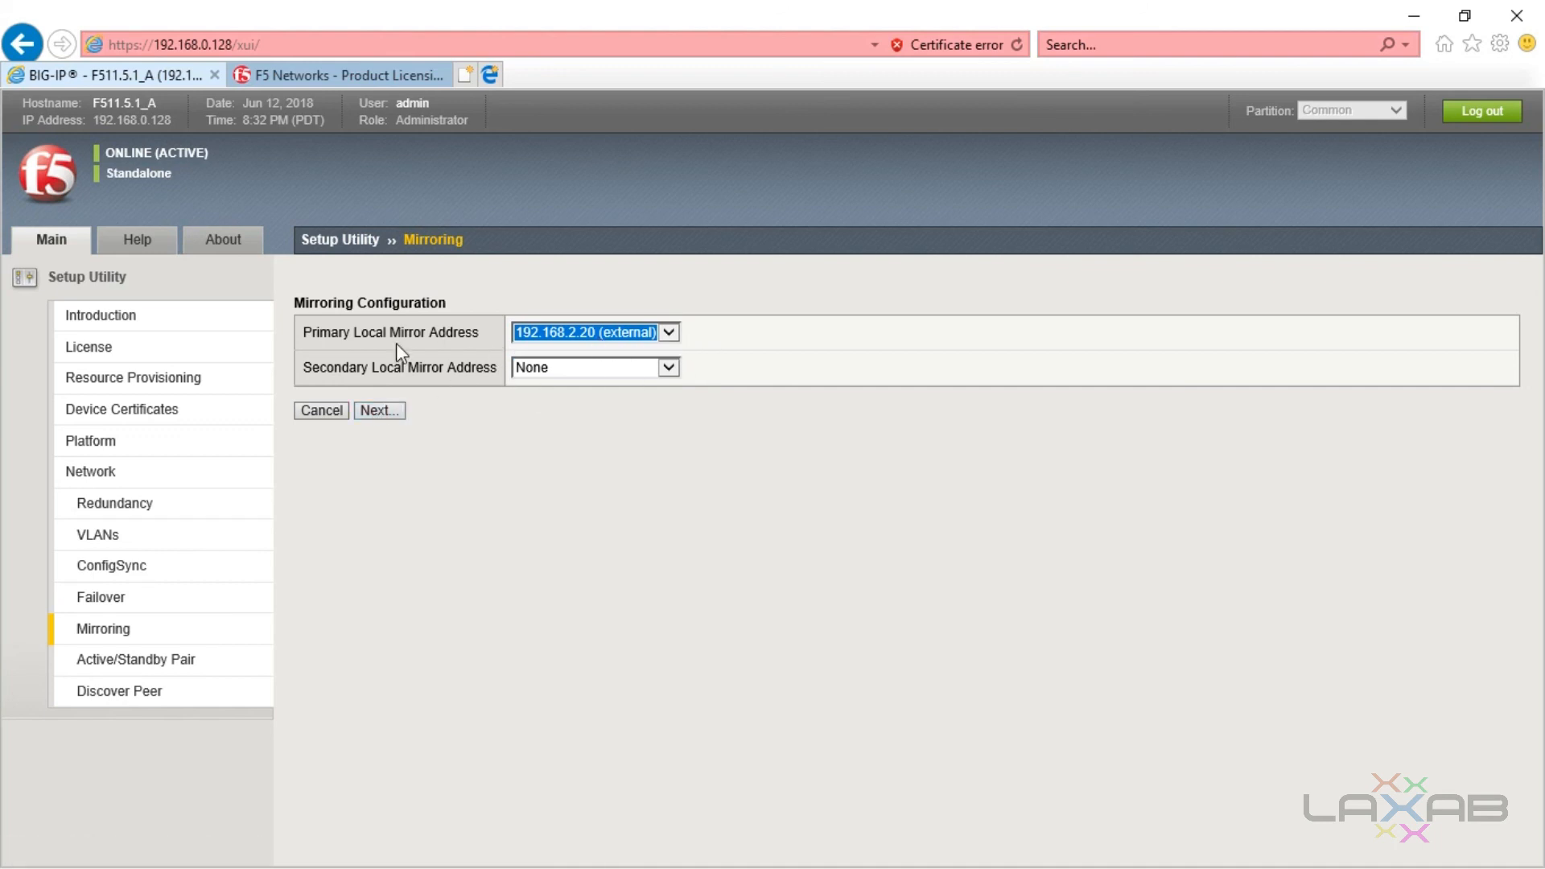
# Accept 192.168.2.20 (external) as the primary mirror address and finish the Setup Utility without discovering a peer.
pyautogui.click(392, 412)
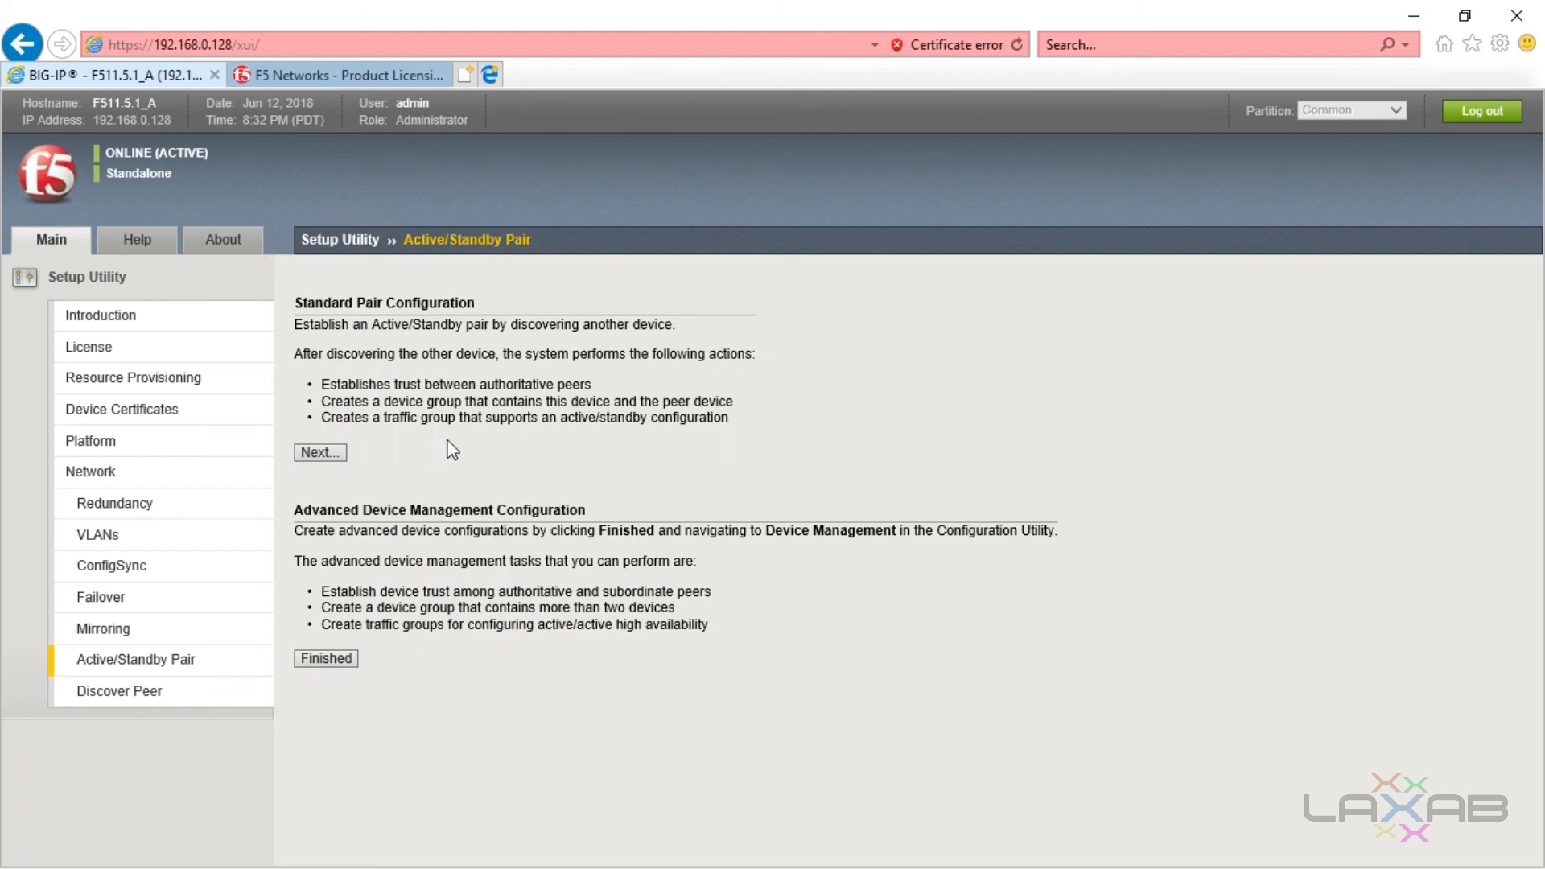
pyautogui.click(326, 659)
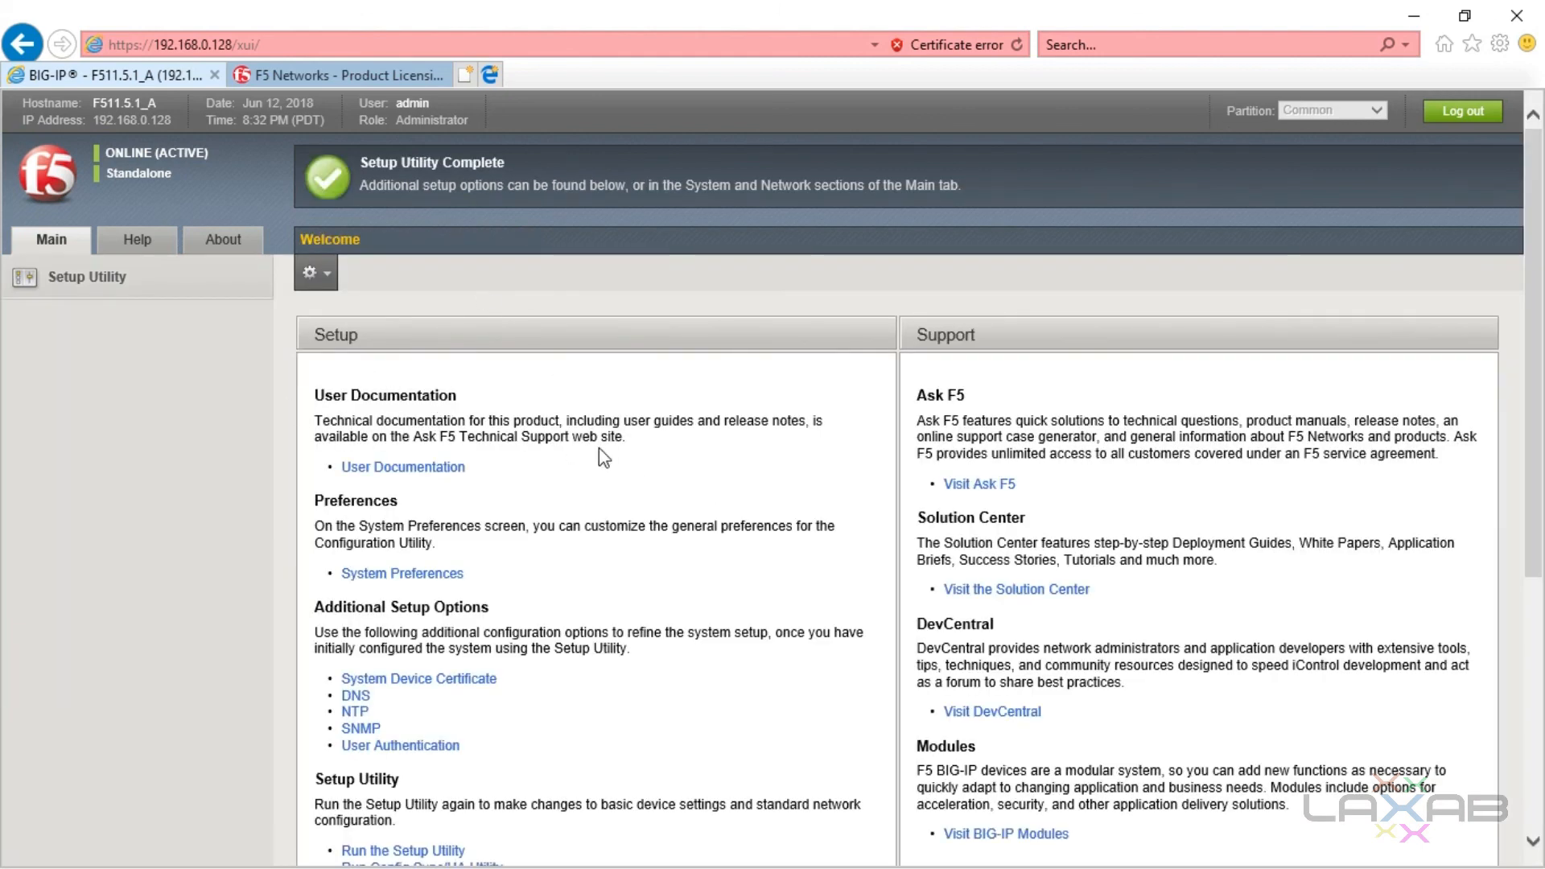
# Look over the Welcome page and the Local Traffic options, including the Network Map.
pyautogui.scroll(-3, 536, 436)
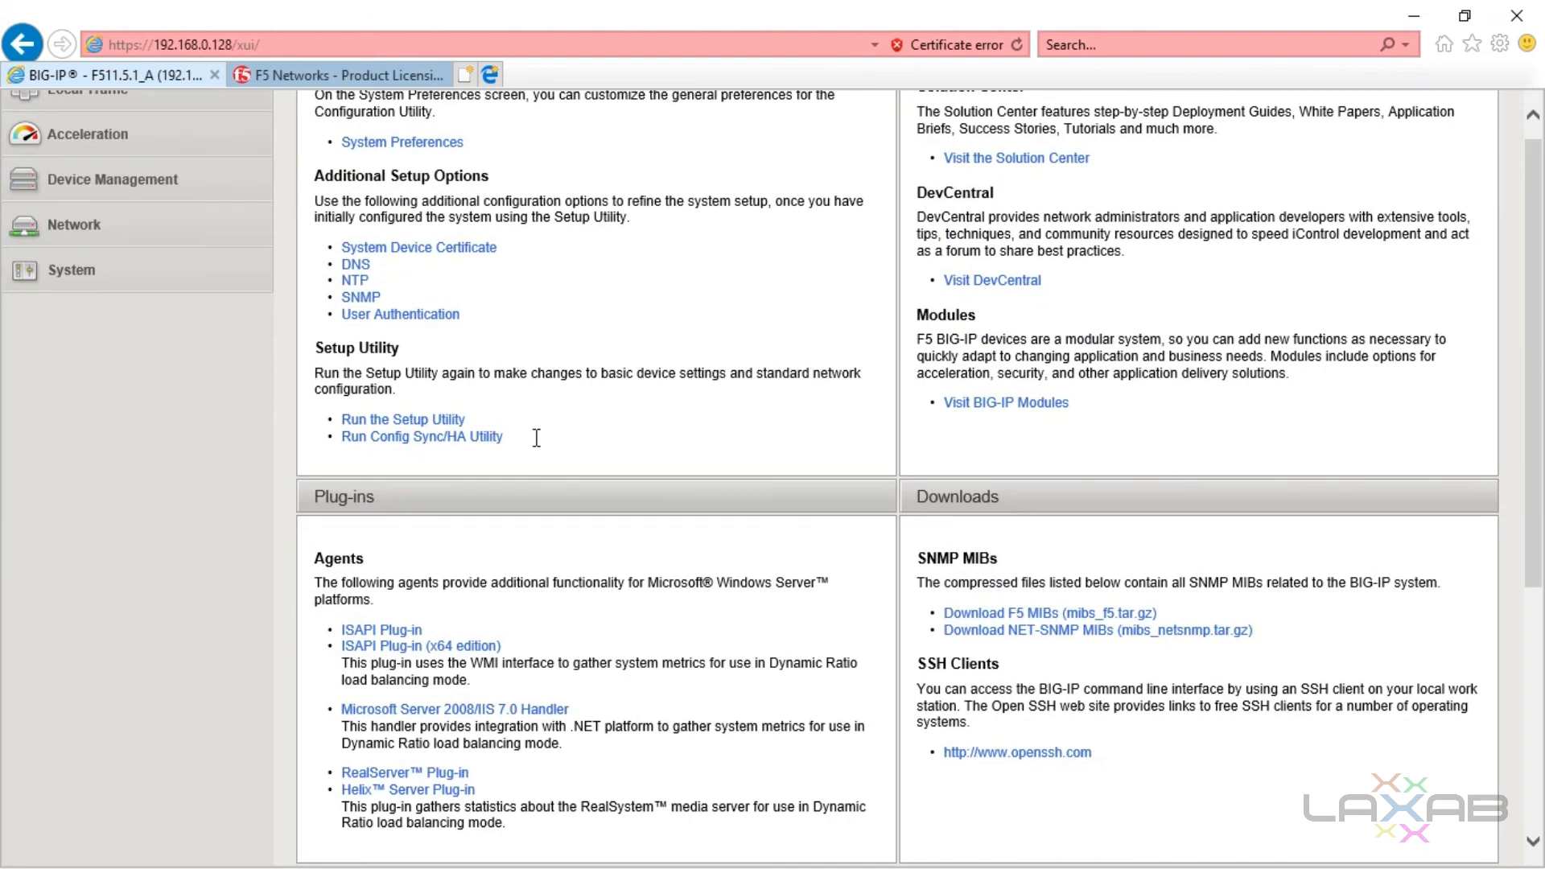
pyautogui.scroll(5, 597, 431)
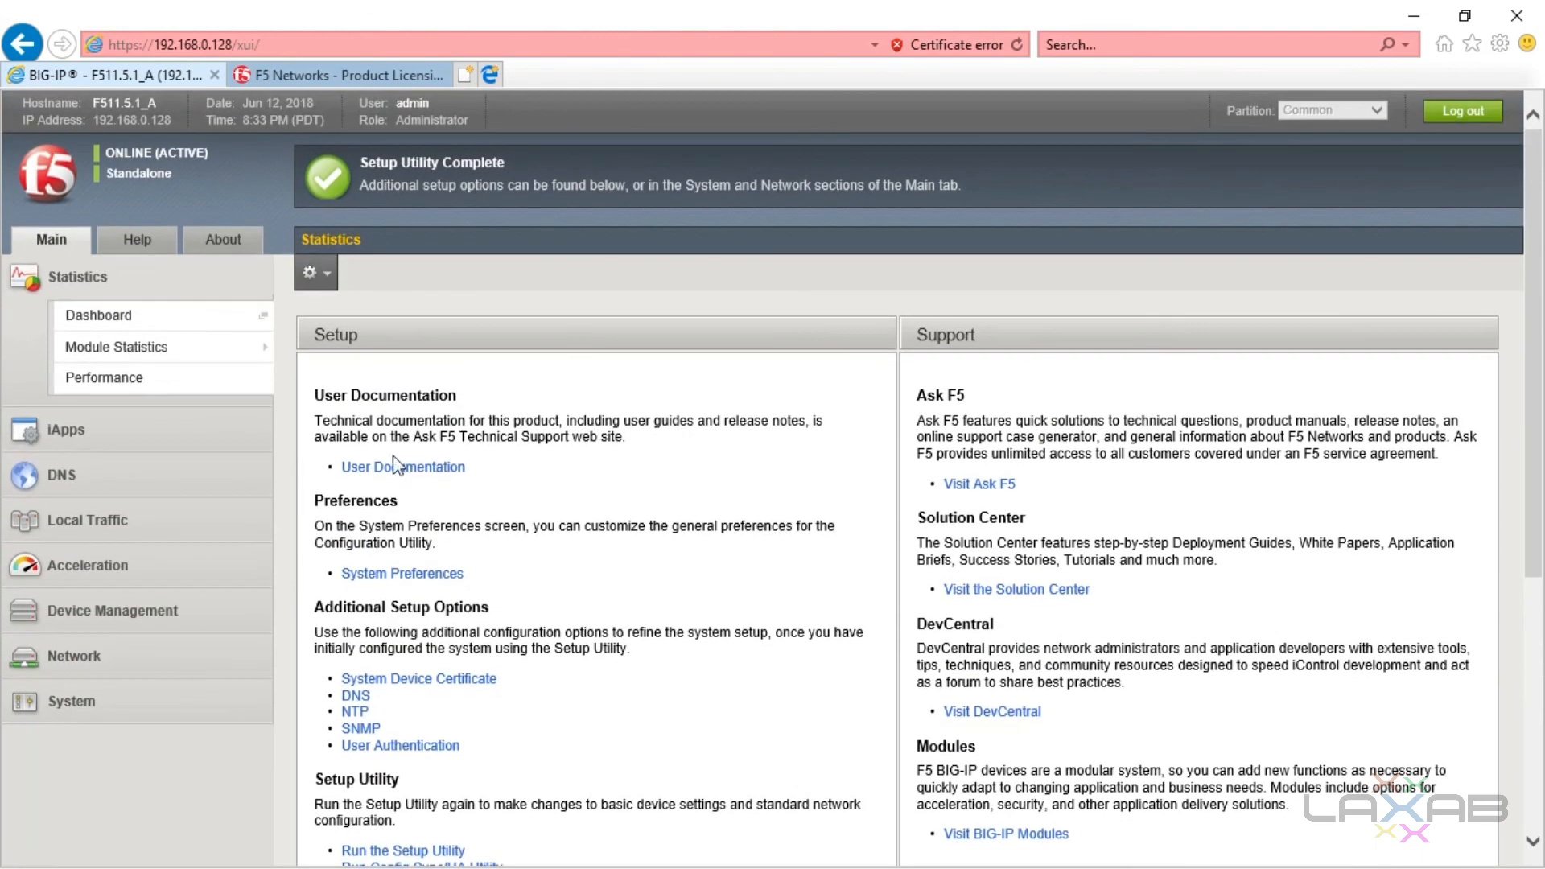
pyautogui.click(108, 520)
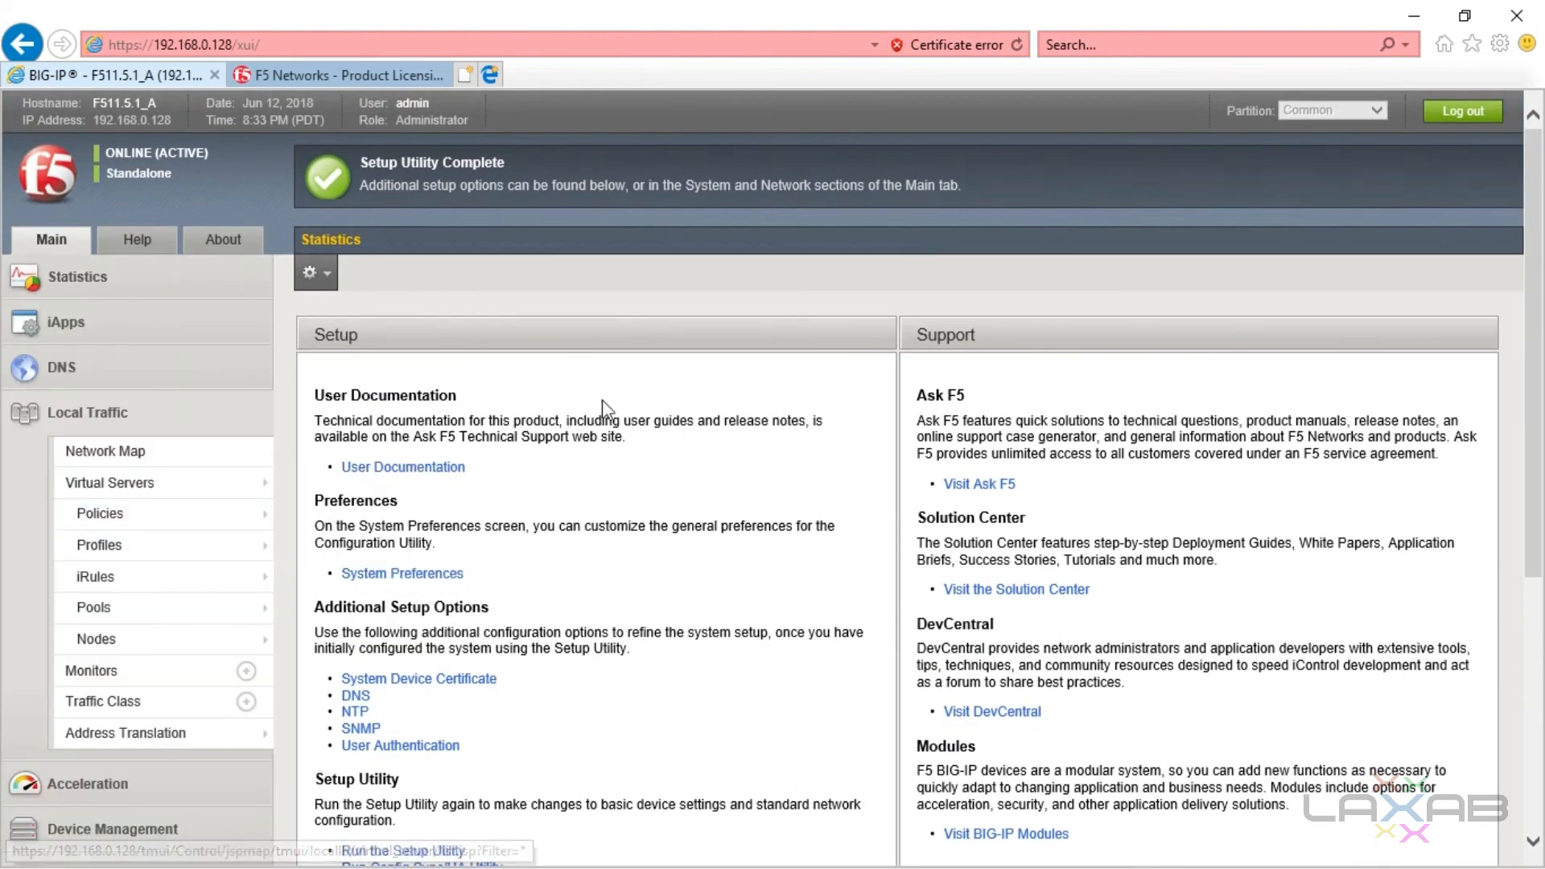
pyautogui.click(550, 427)
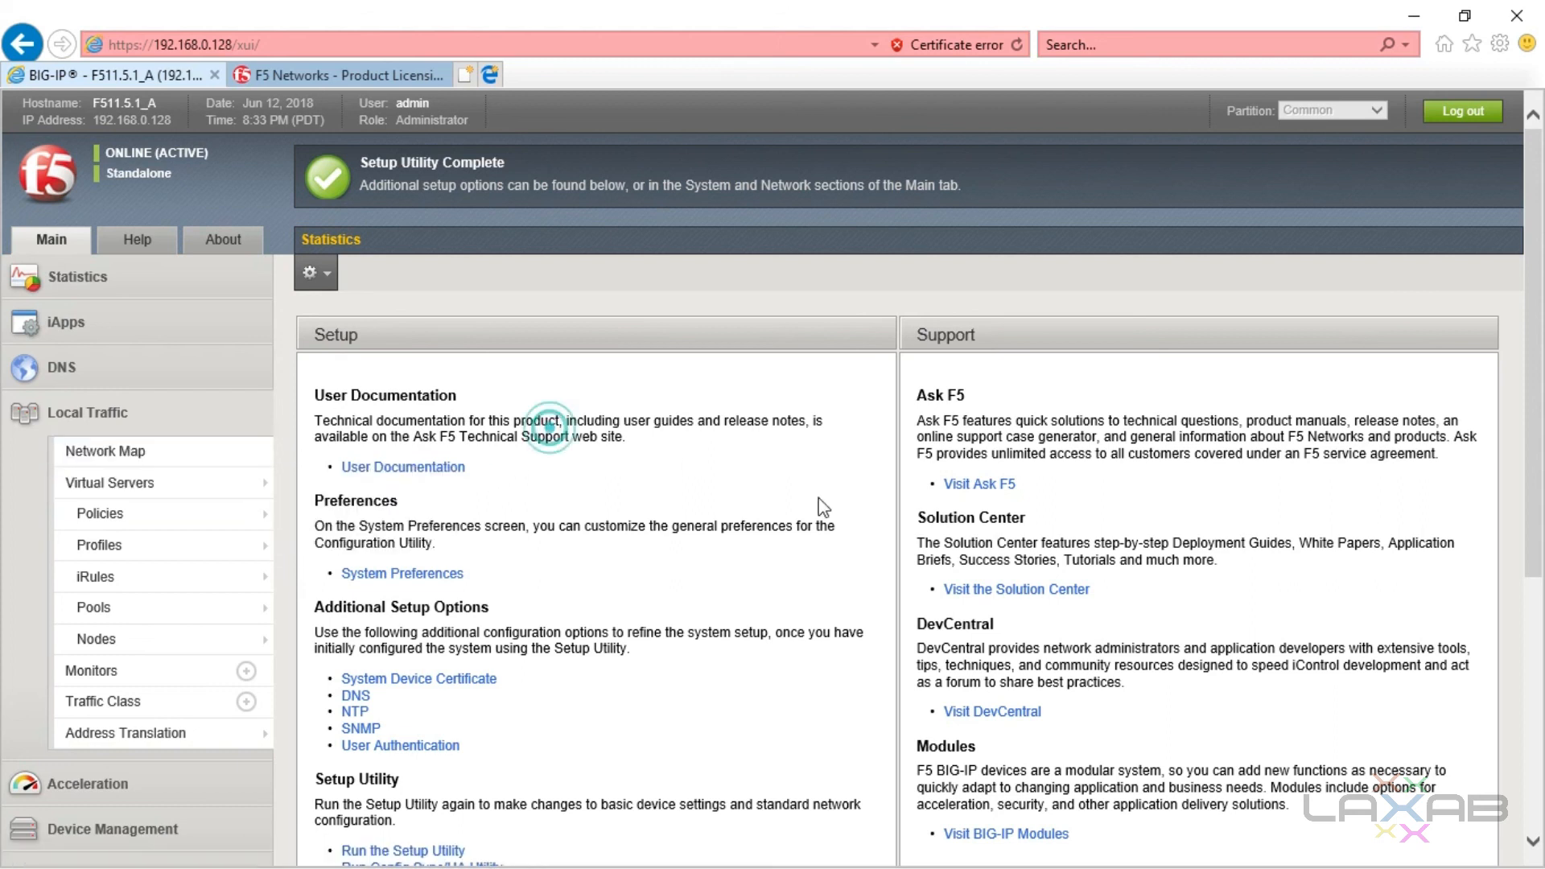
pyautogui.scroll(-5, 822, 506)
pyautogui.scroll(5, 833, 522)
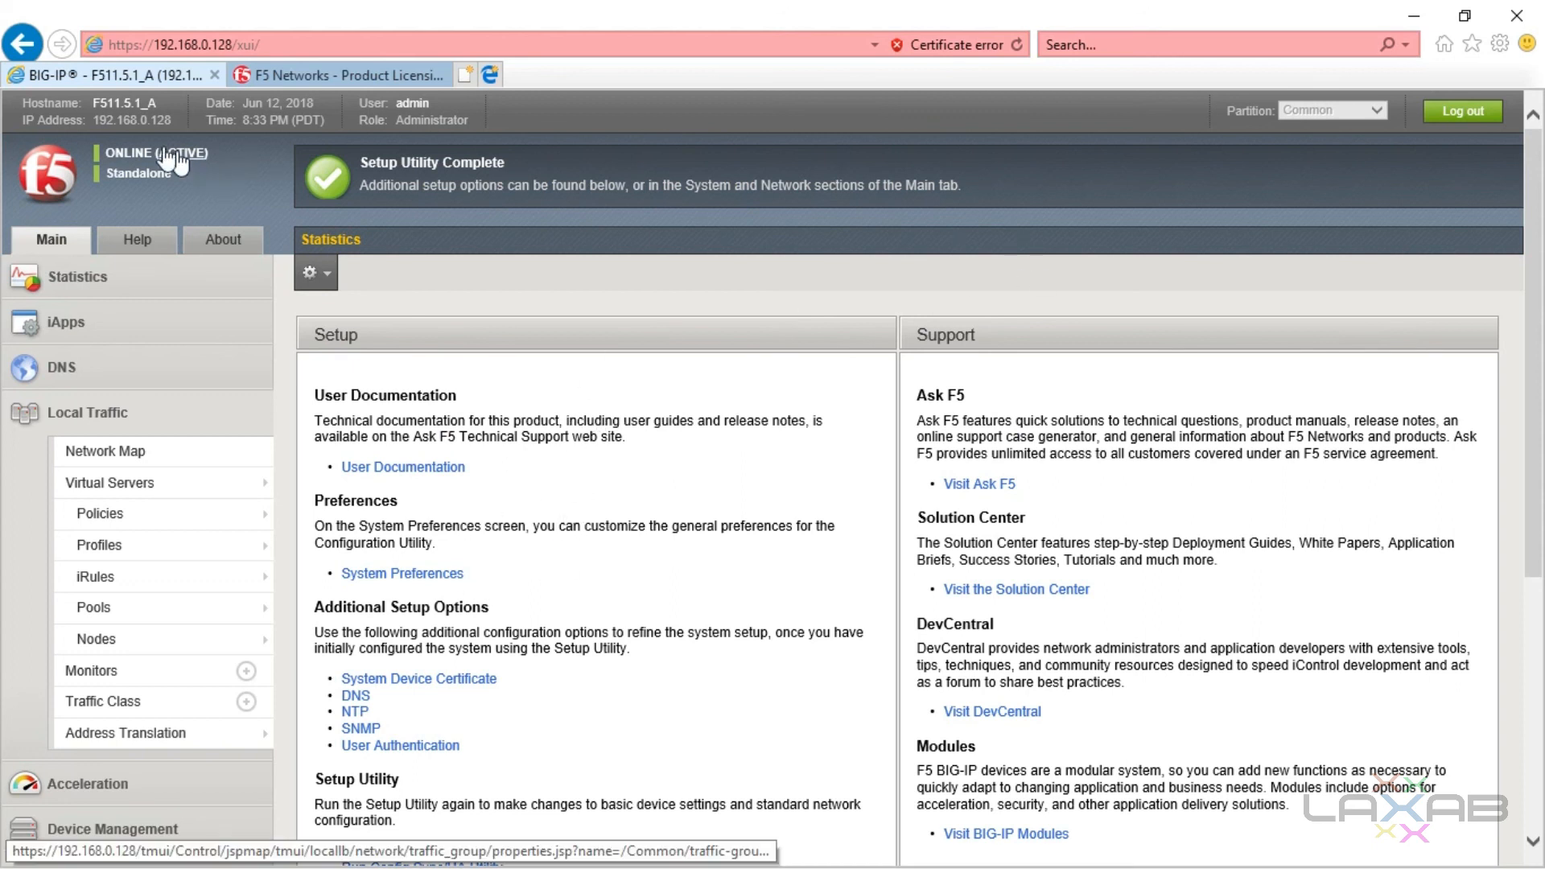
pyautogui.scroll(-3, 402, 387)
pyautogui.scroll(3, 503, 457)
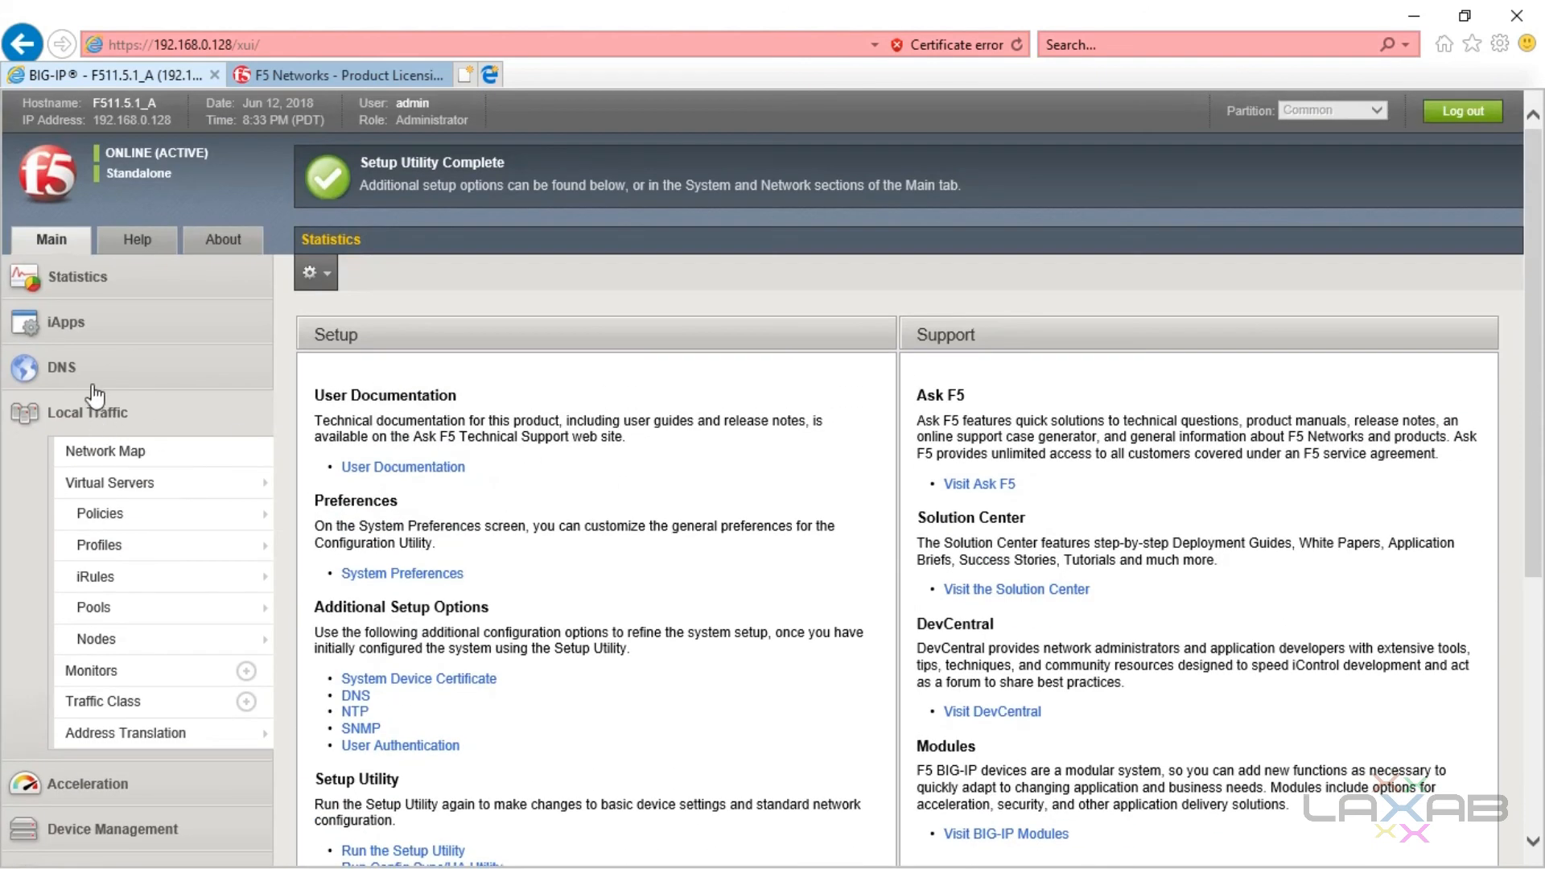
pyautogui.click(113, 452)
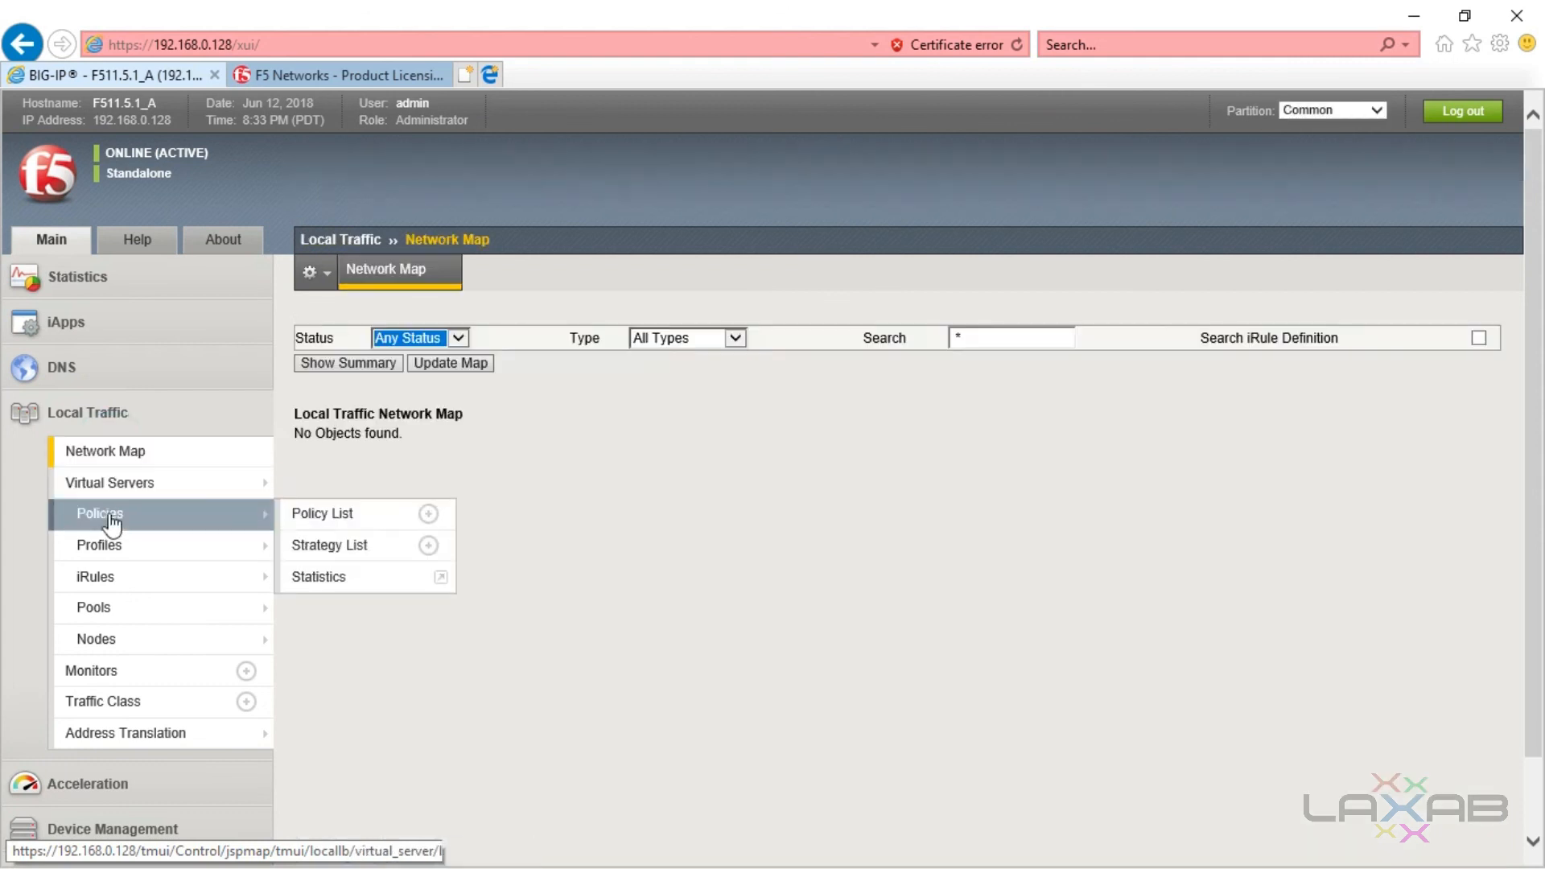
pyautogui.scroll(-1, 147, 504)
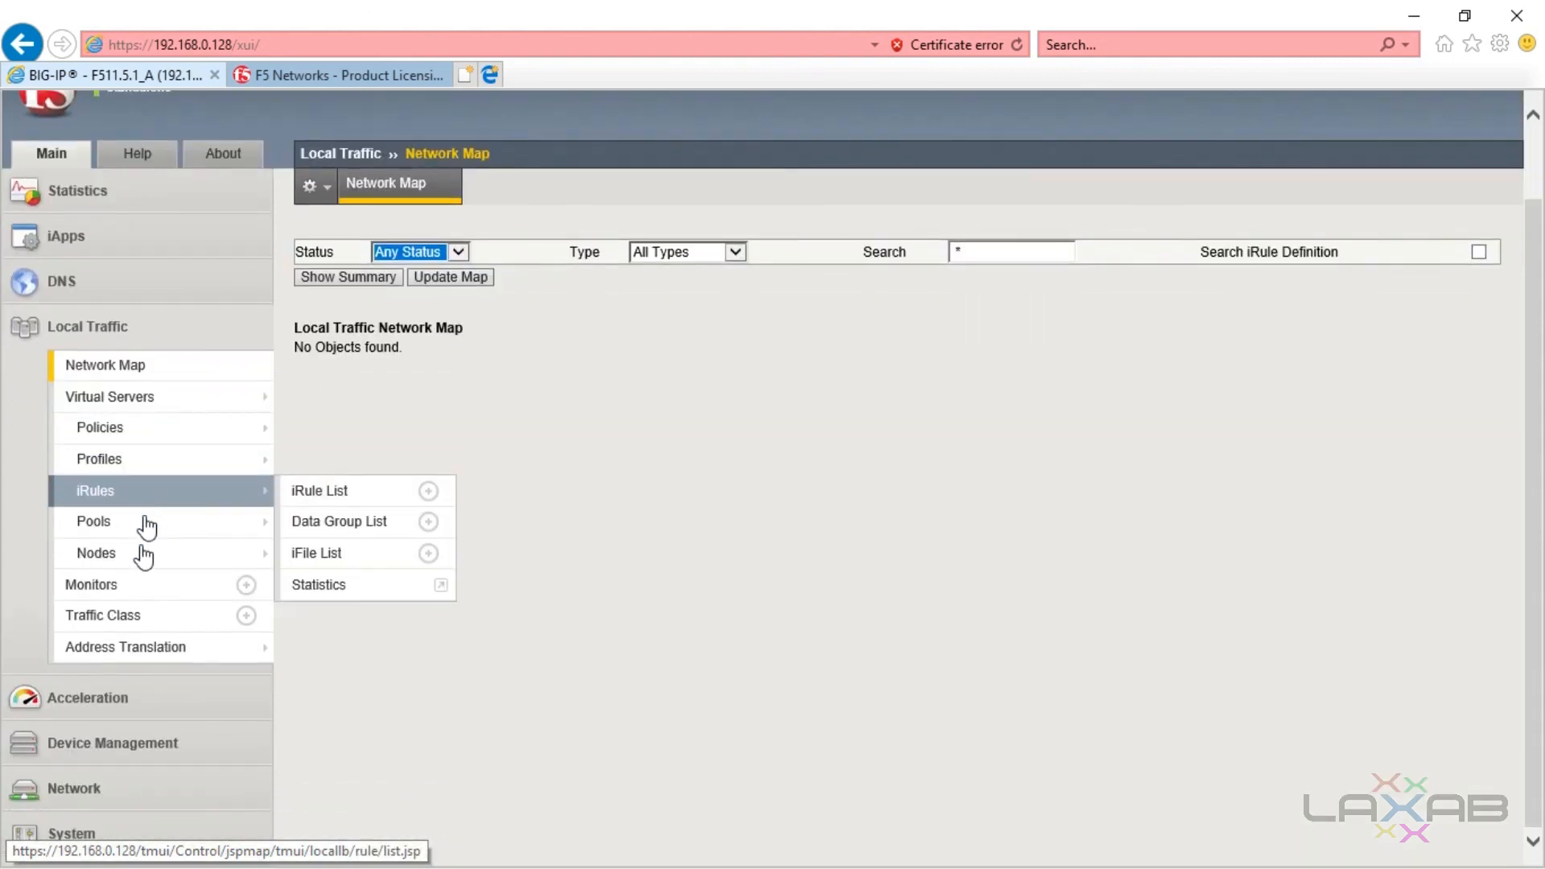
pyautogui.scroll(1, 527, 678)
pyautogui.scroll(-1, 509, 649)
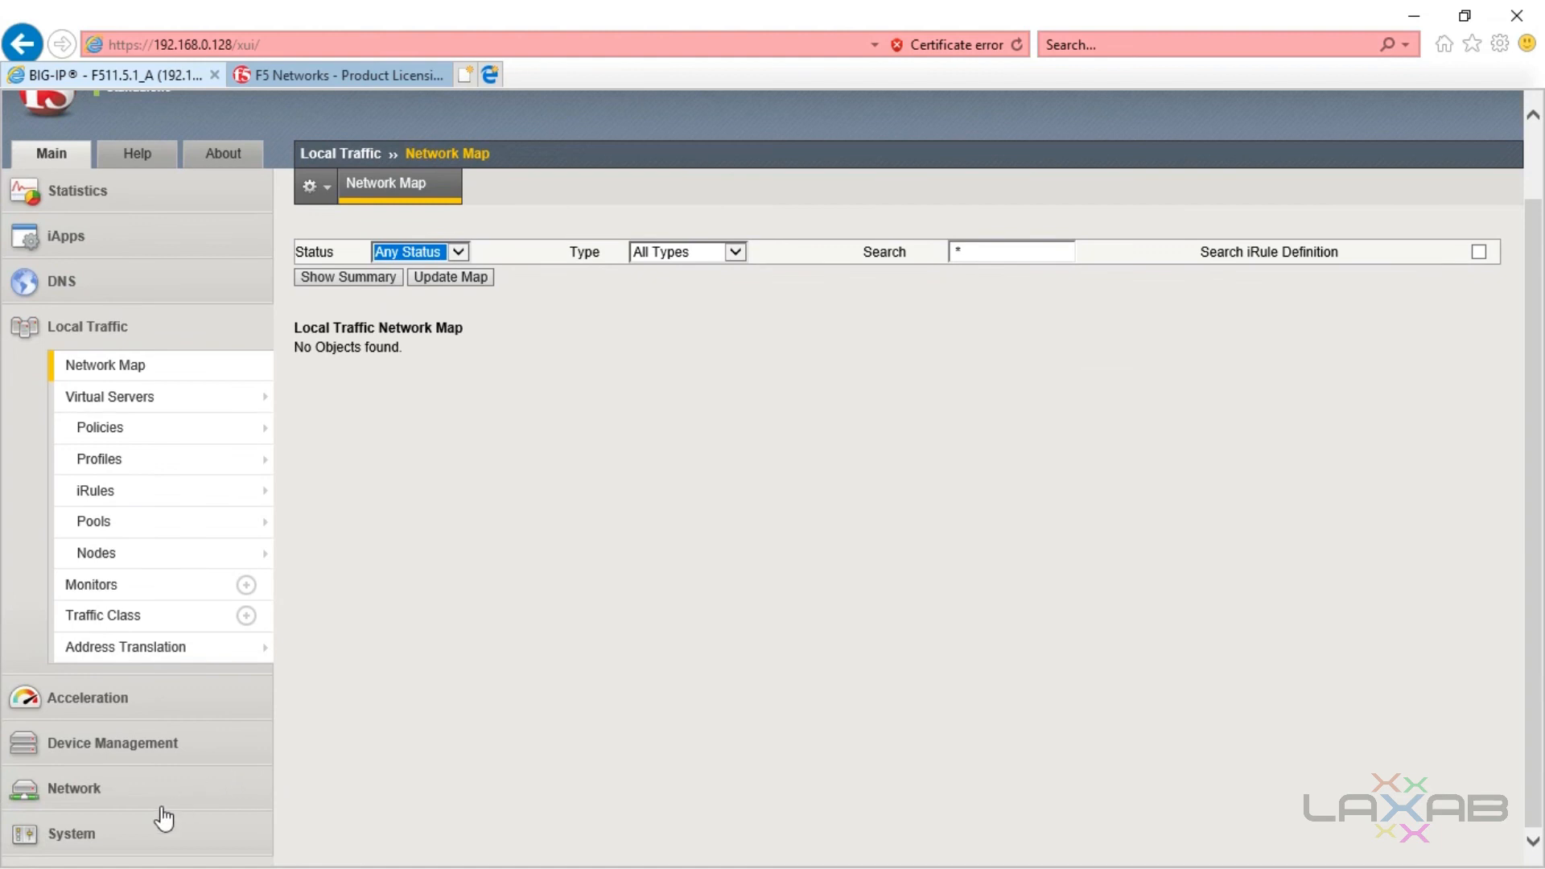
# View the system's software management image list, followed by the hotfix list.
pyautogui.click(73, 837)
pyautogui.scroll(-3, 410, 618)
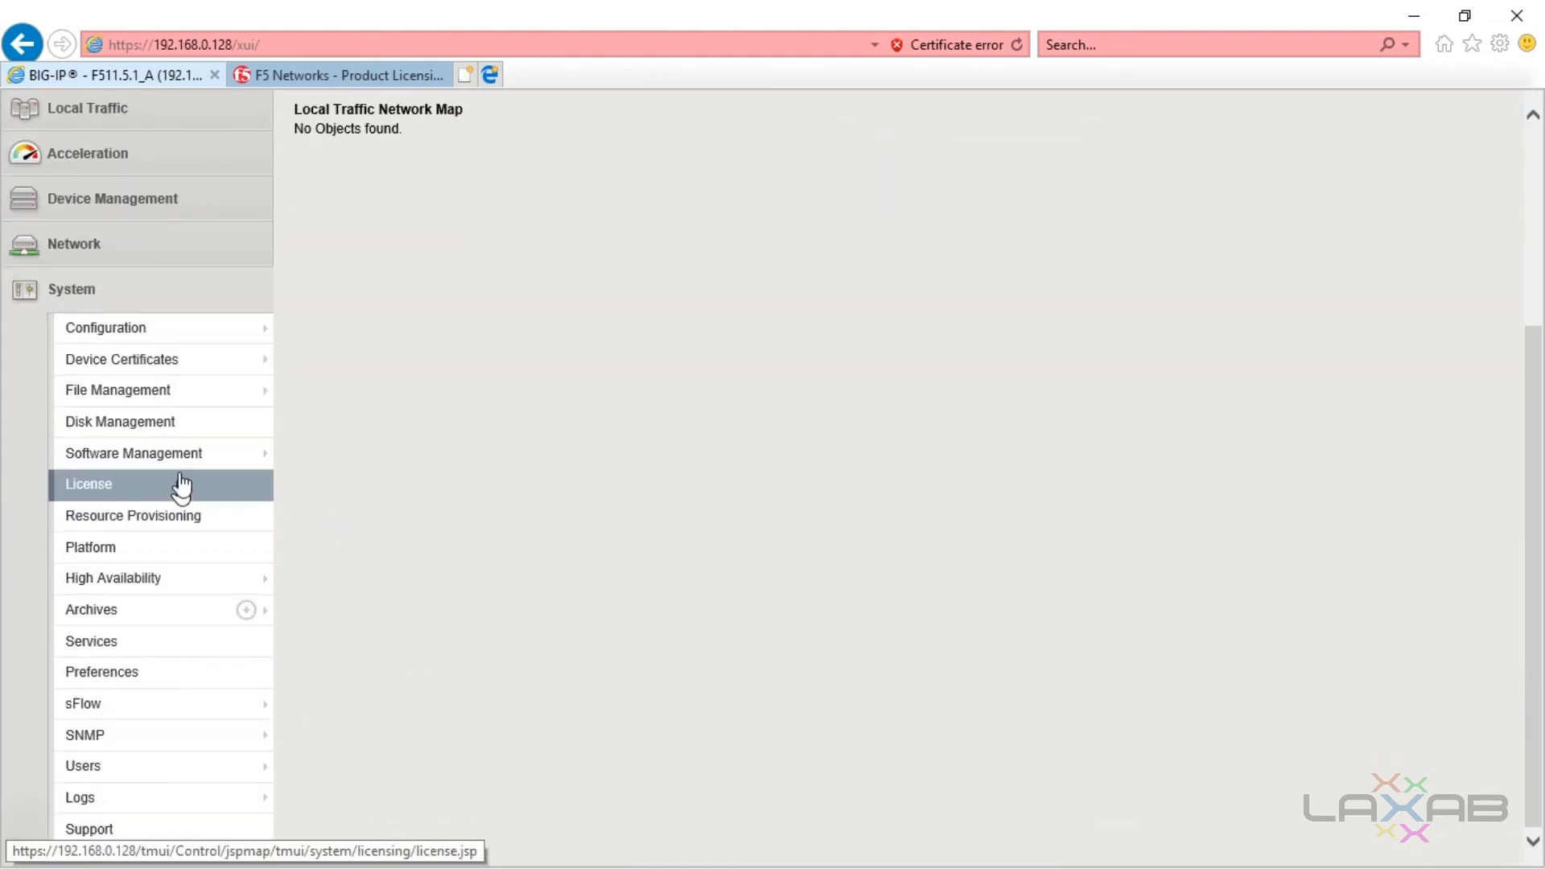
pyautogui.moveTo(183, 452)
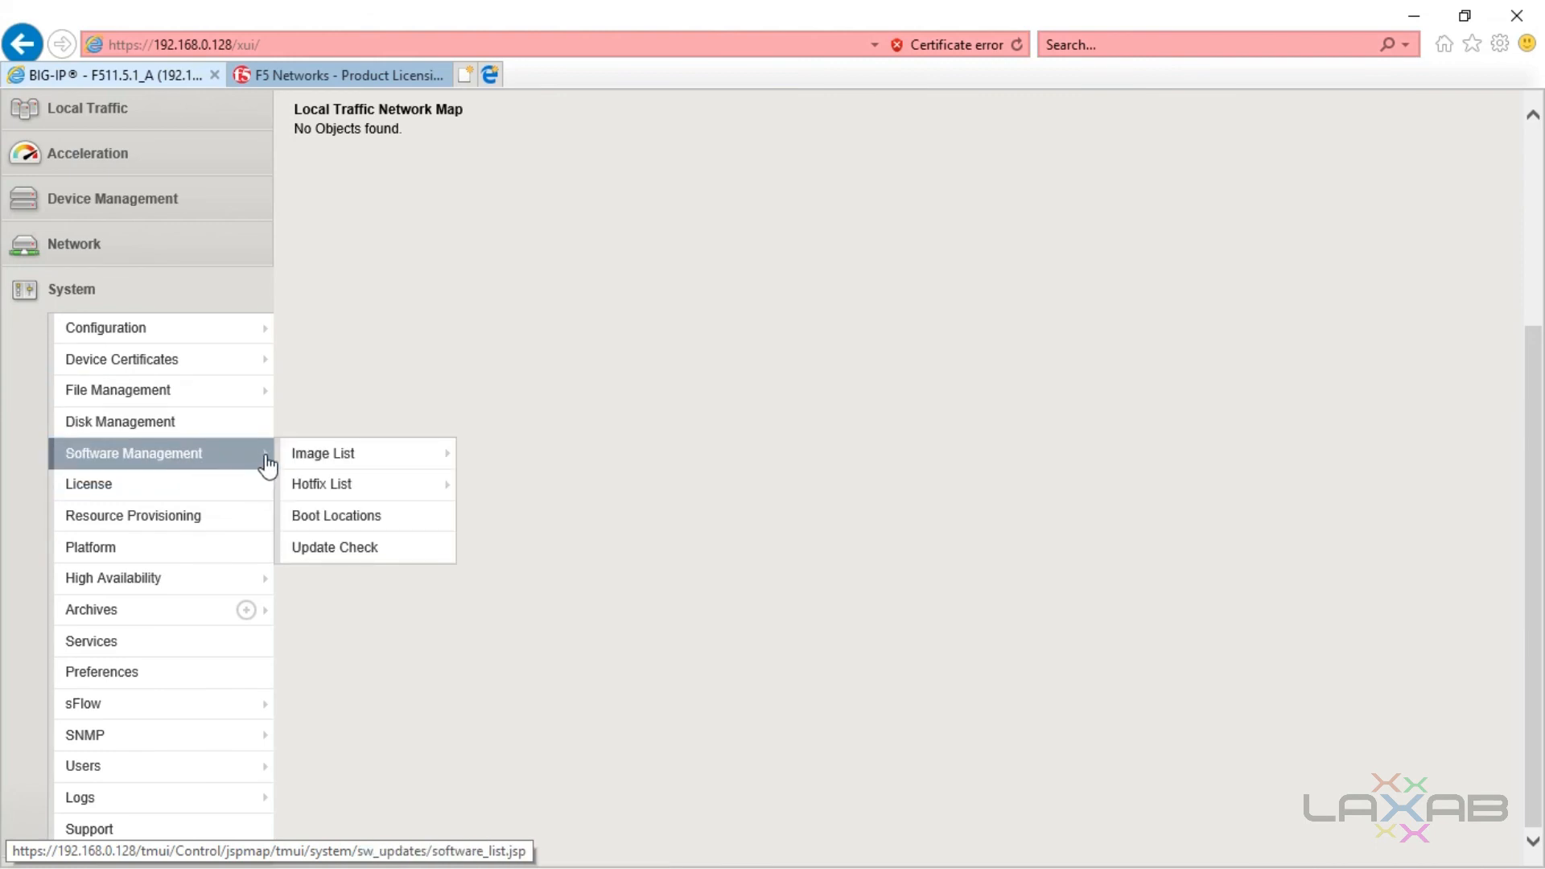
pyautogui.click(332, 459)
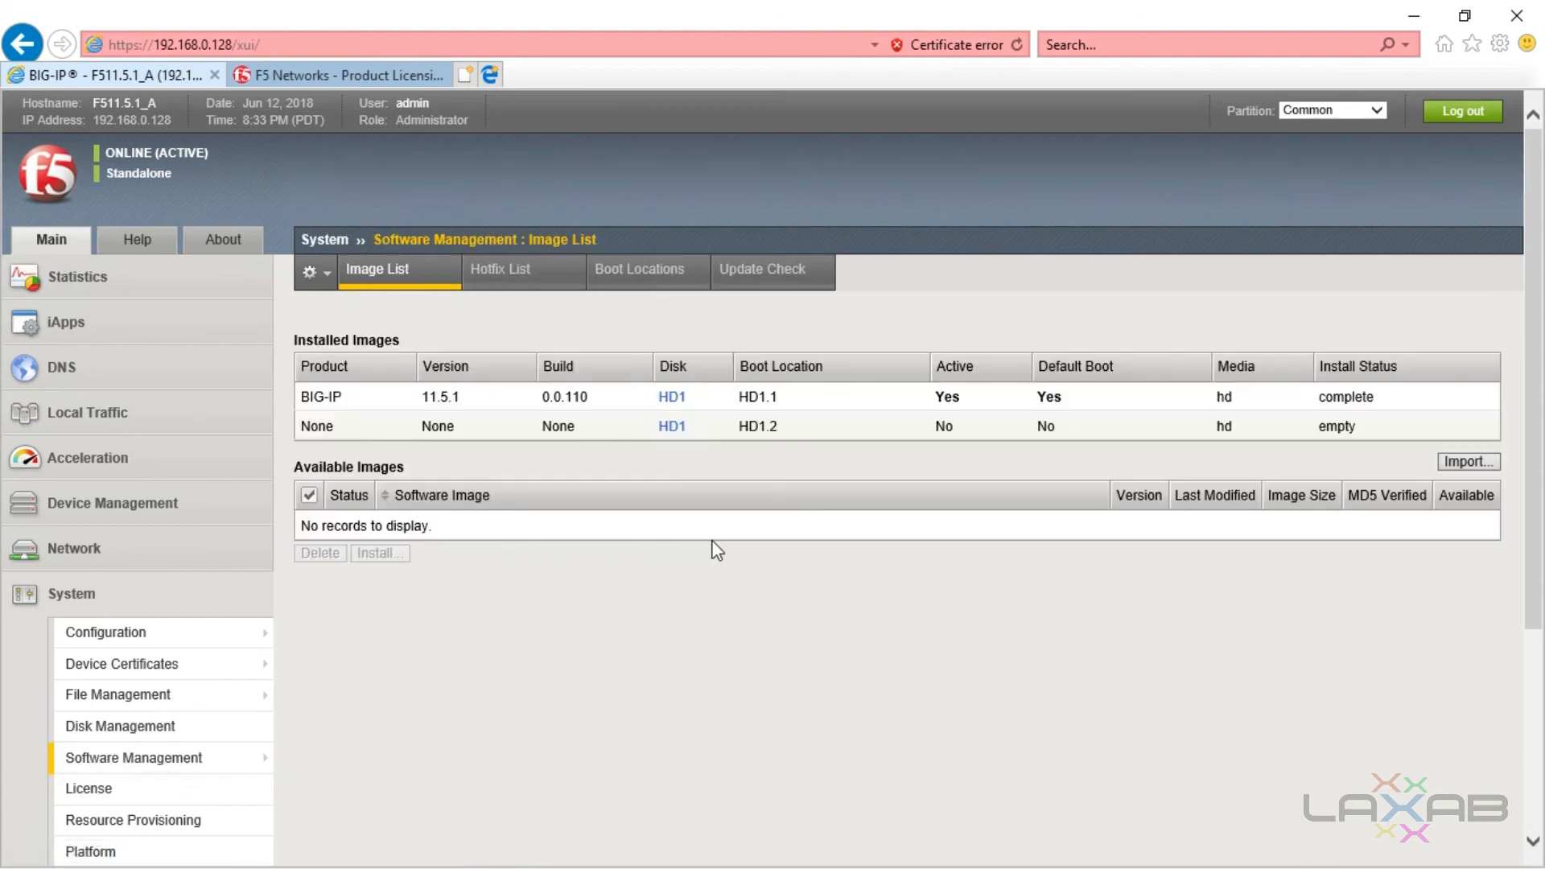
pyautogui.click(523, 274)
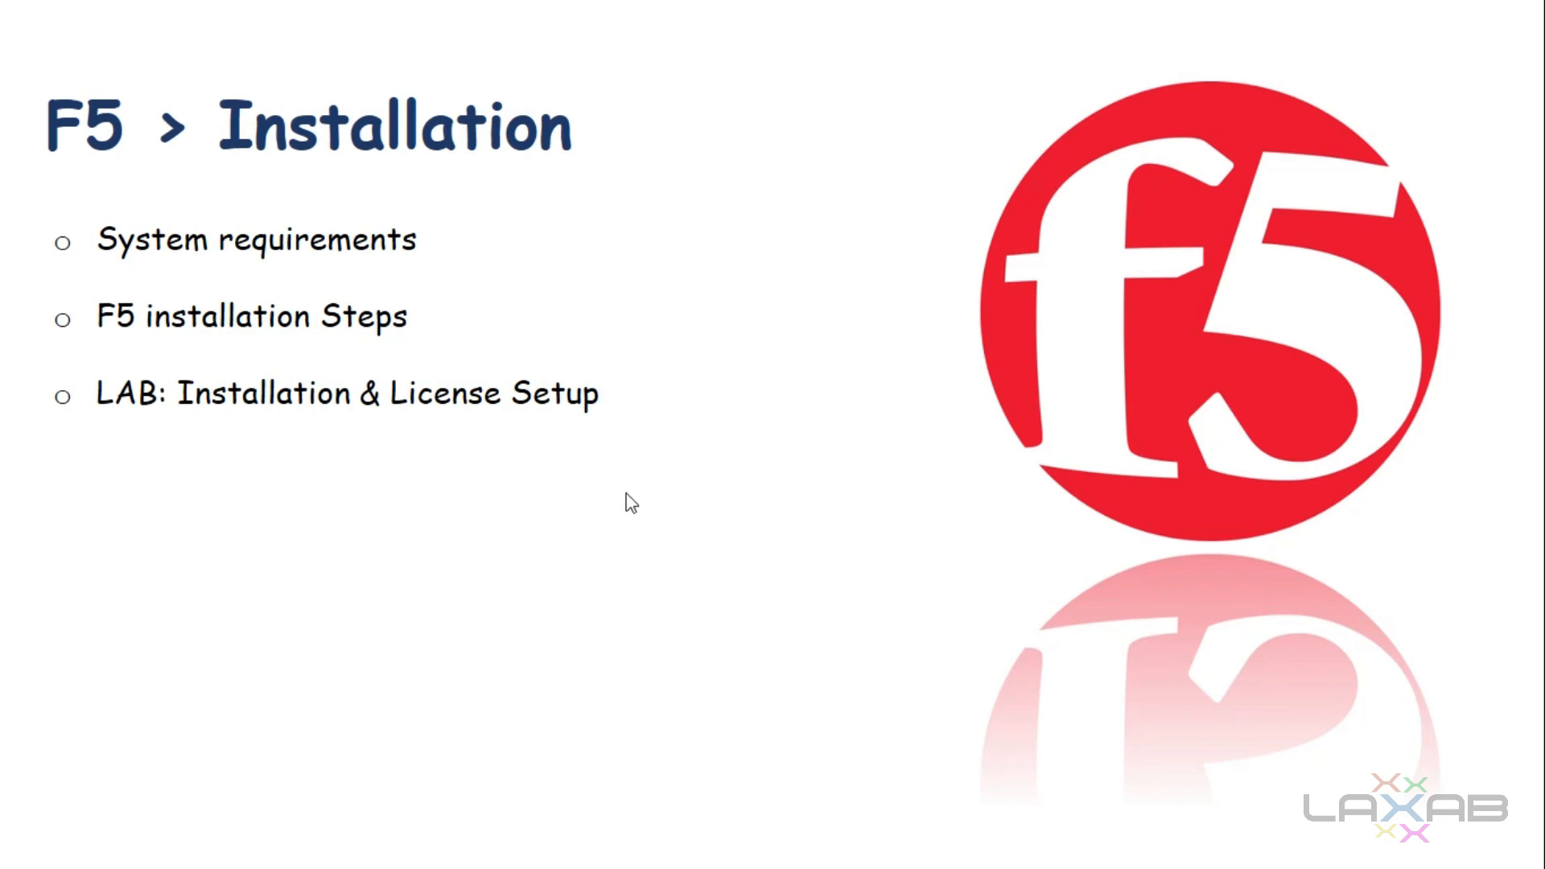
pyautogui.hotkey('ctrl', 'l')
pyautogui.hotkey('ctrl', 'p')
pyautogui.moveTo(46, 237); pyautogui.dragTo(98, 227)
pyautogui.press('ctrl')
pyautogui.moveTo(586, 229); pyautogui.dragTo(629, 229)
pyautogui.moveTo(42, 314); pyautogui.dragTo(93, 293)
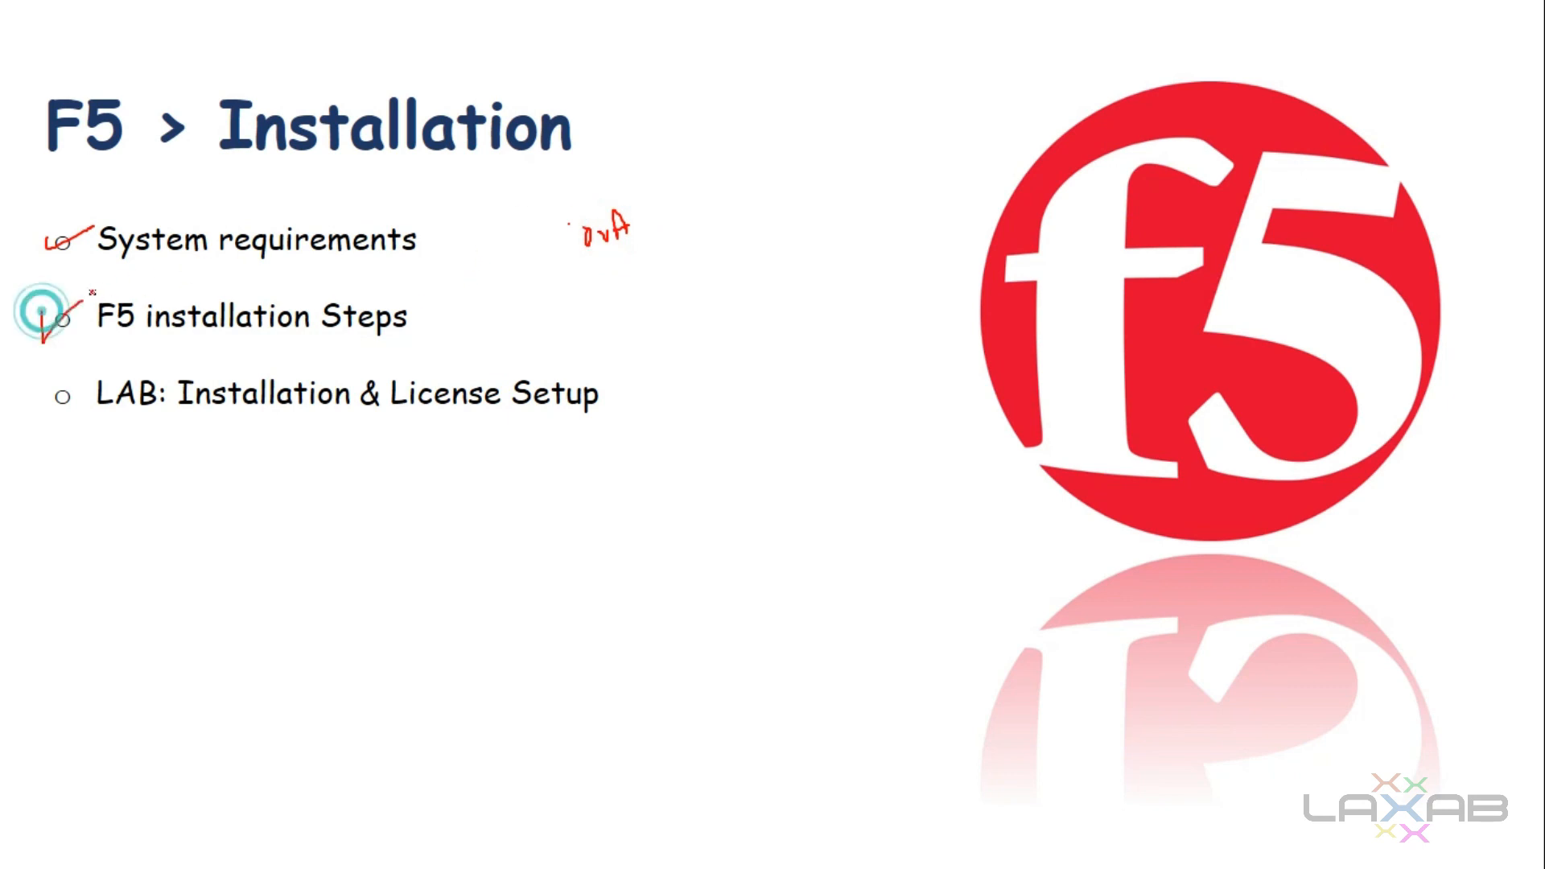